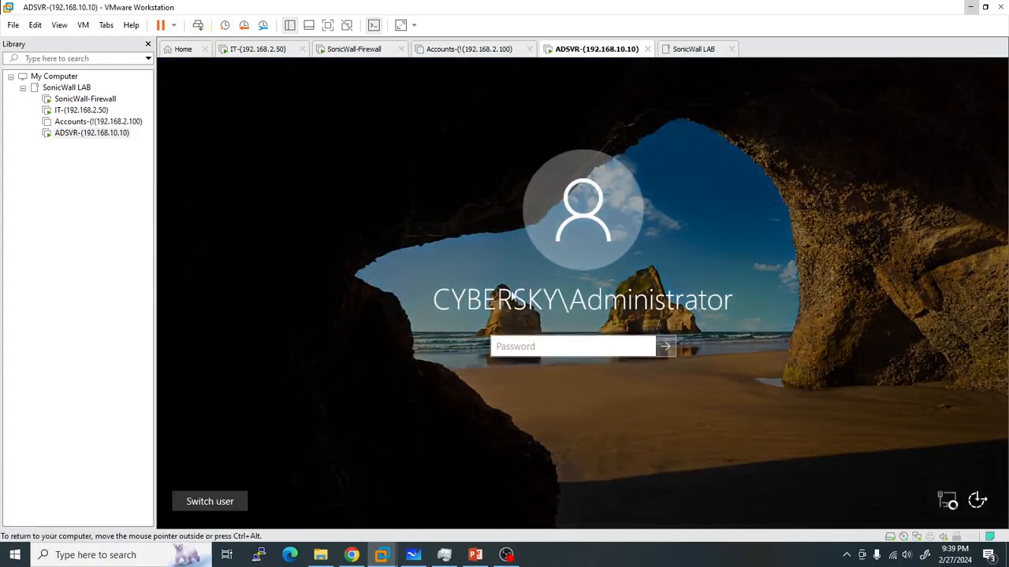
Sign in to the ADSVR server with the Administrator password and return to the firewall login page.
text(•••)
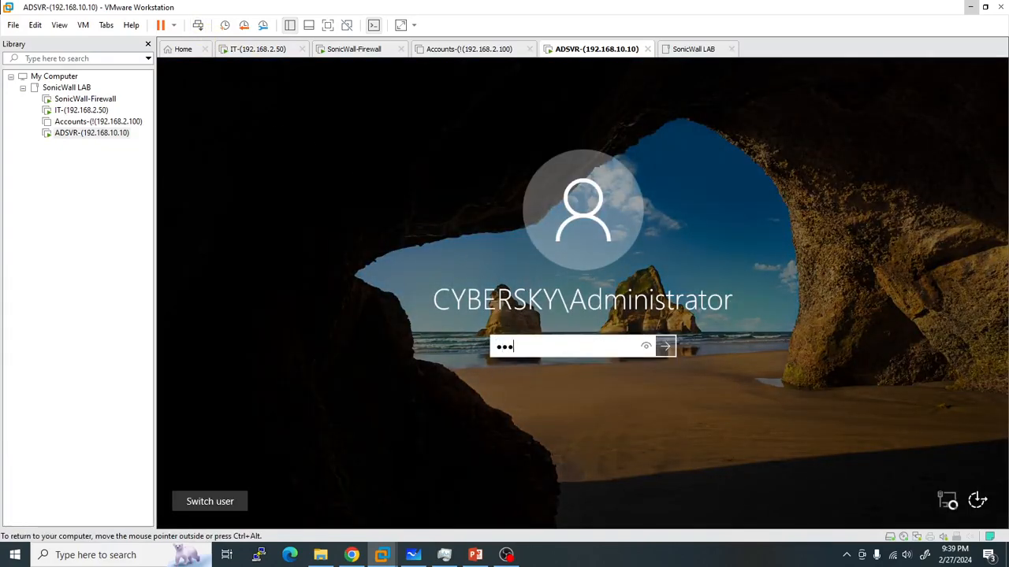
text(•••••••)
key(Return)
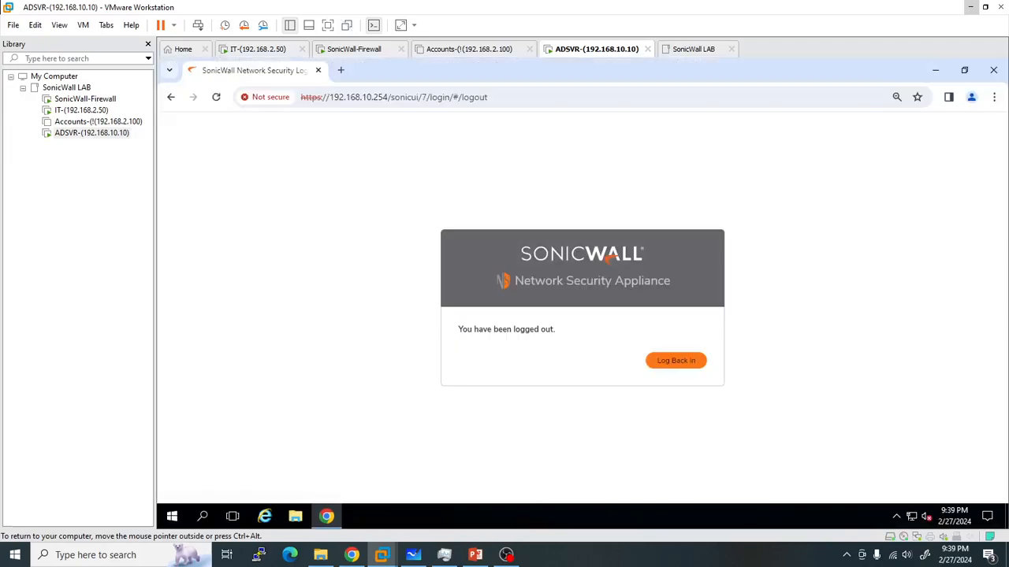
click(700, 362)
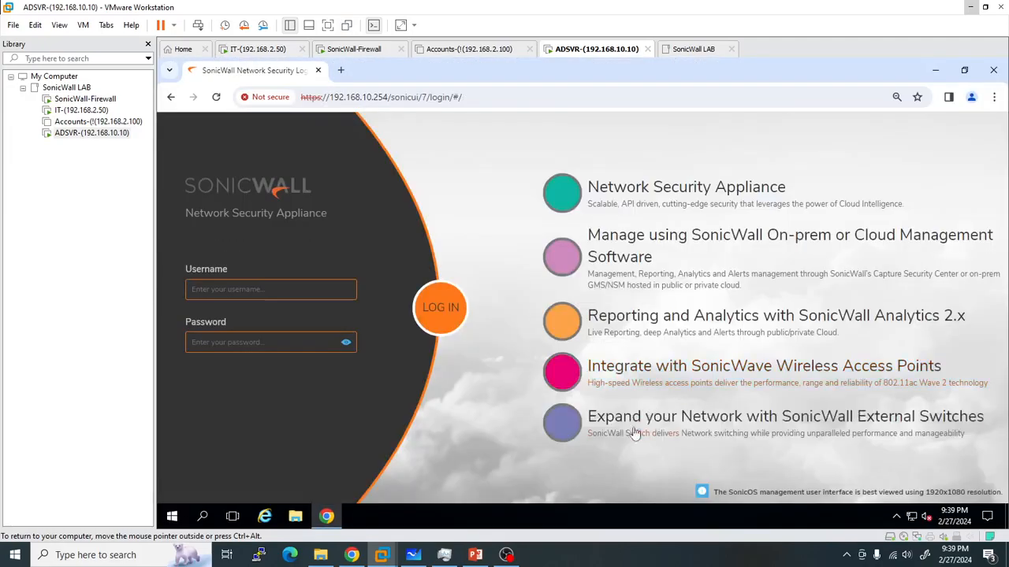
click(328, 25)
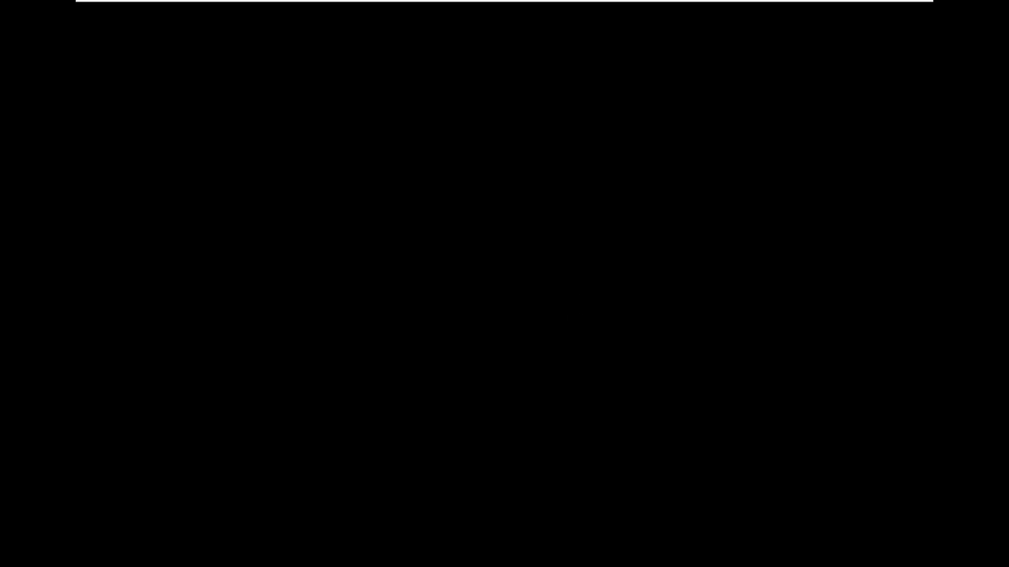
Log into the SonicWall firewall as admin, then leave the VM's full-screen view.
text(admin)
key(Tab)
text(pas)
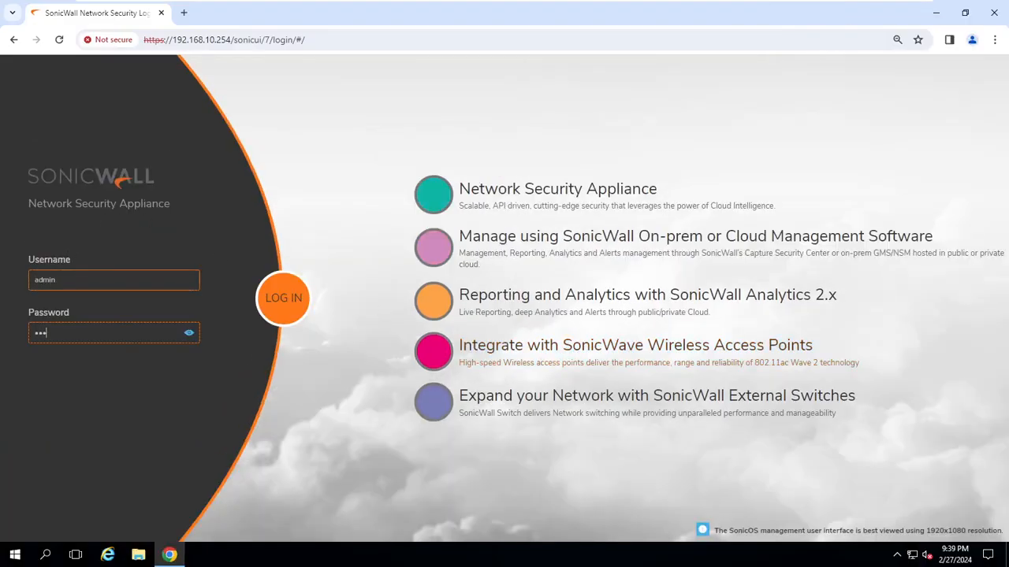
key(Return)
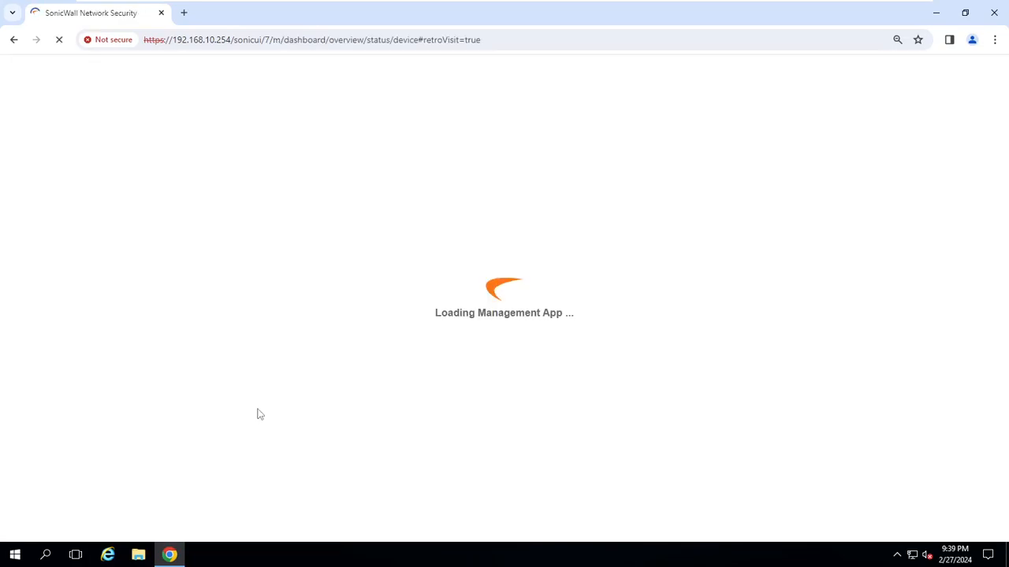
mouse_move(415, 9)
click(351, 10)
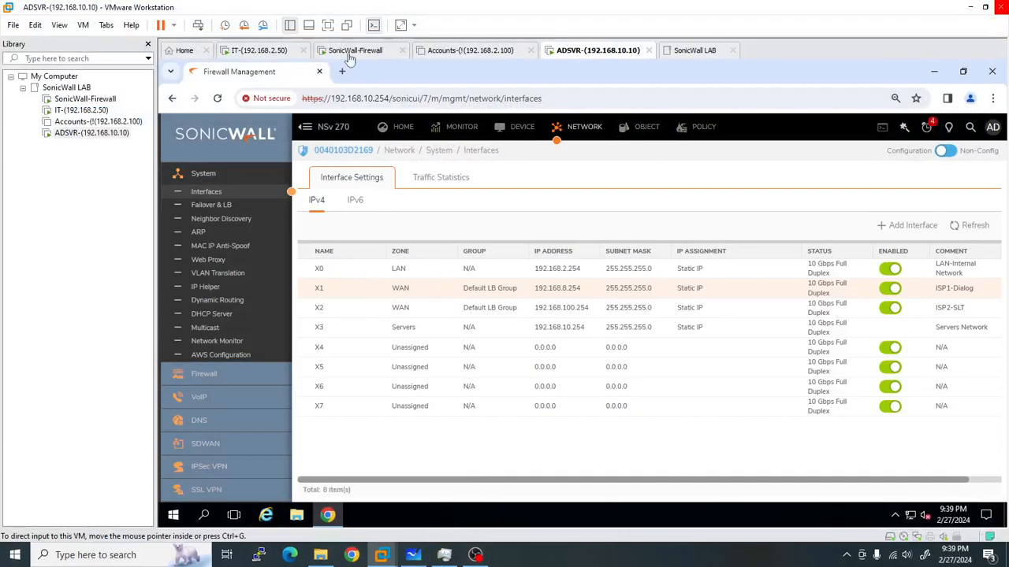
Open Policy > Security Services > Content Filter and confirm the Licensed status and ready server.
click(327, 24)
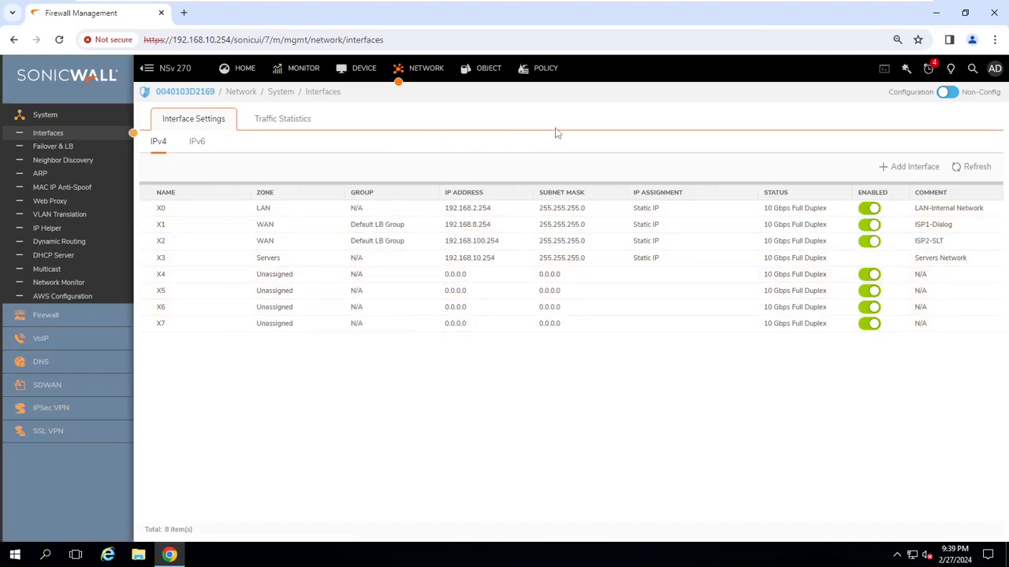
click(533, 73)
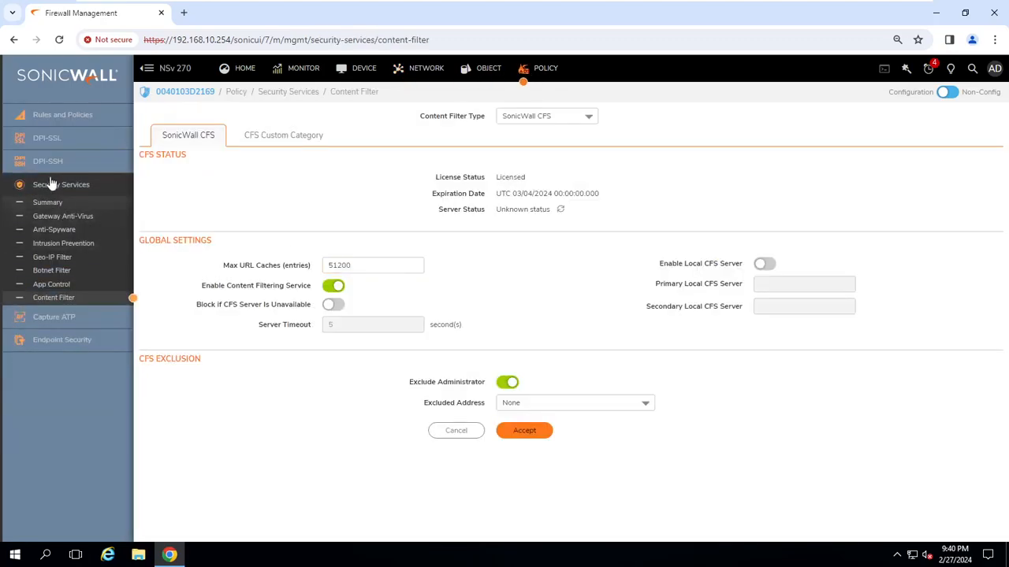
click(54, 300)
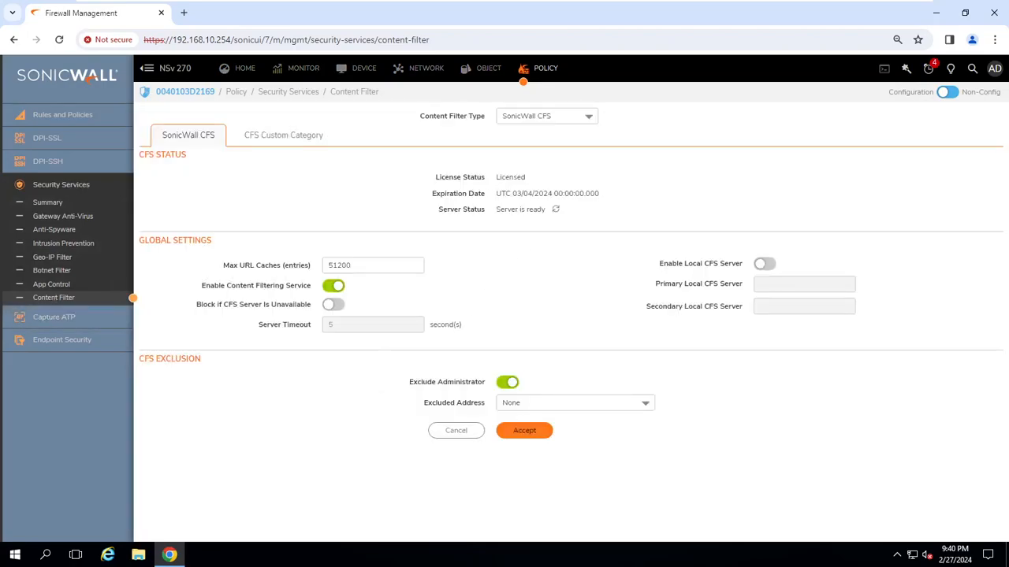
drag(438, 177, 543, 182)
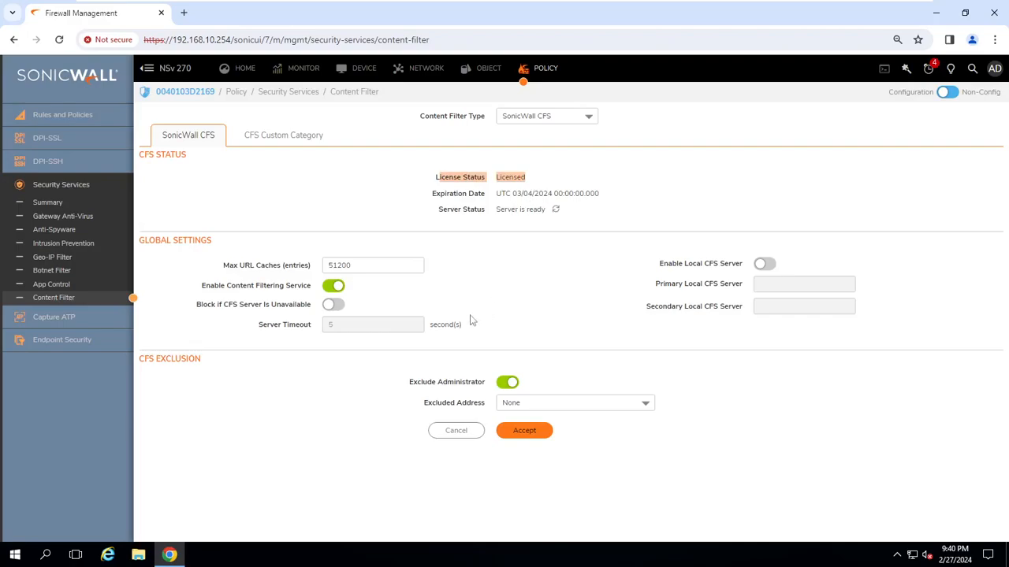
Check the Home dashboard's Device Services panel, where Content Filter shows licensed and on.
click(245, 68)
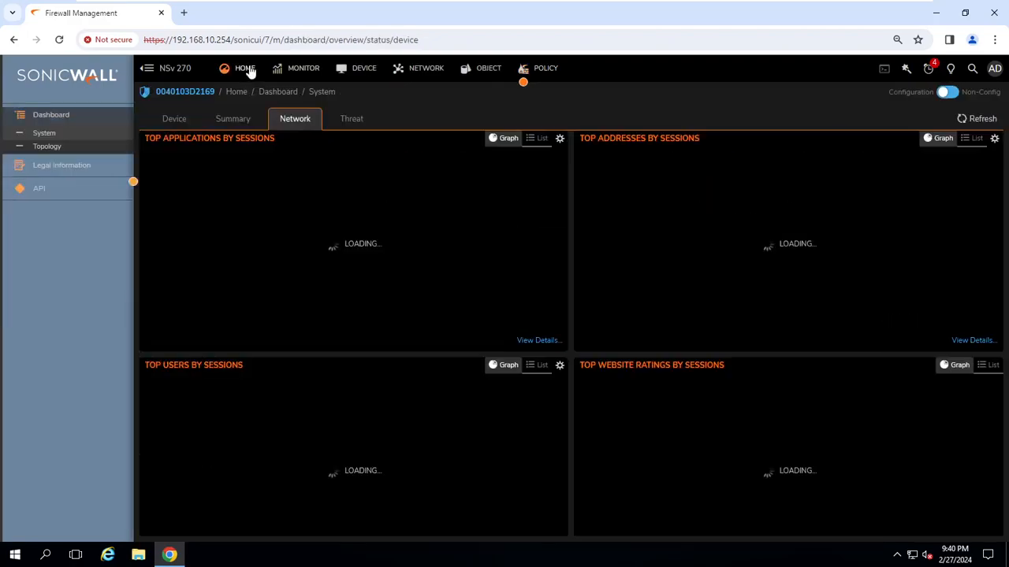
click(174, 119)
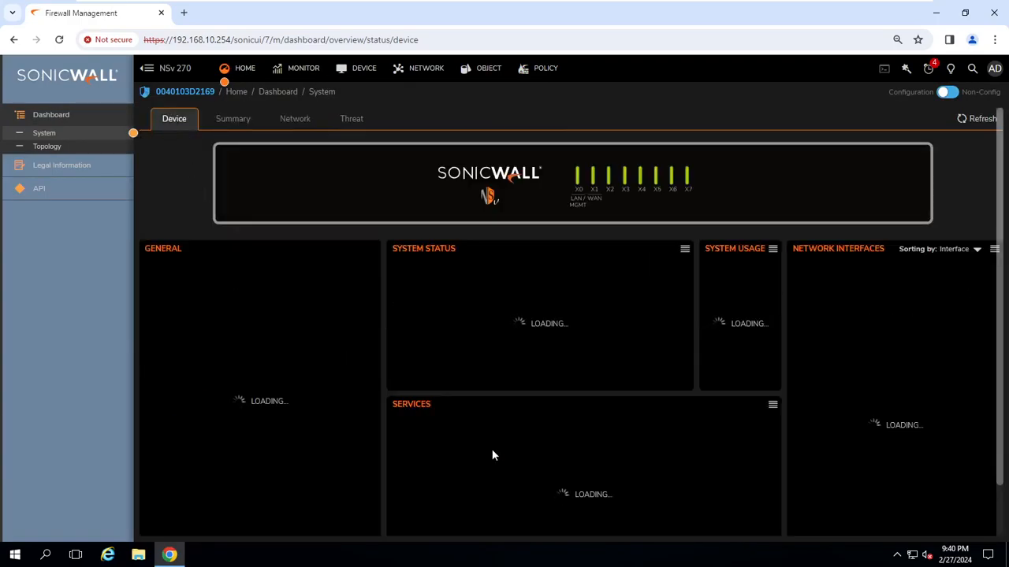
scroll(459, 387, down, 1)
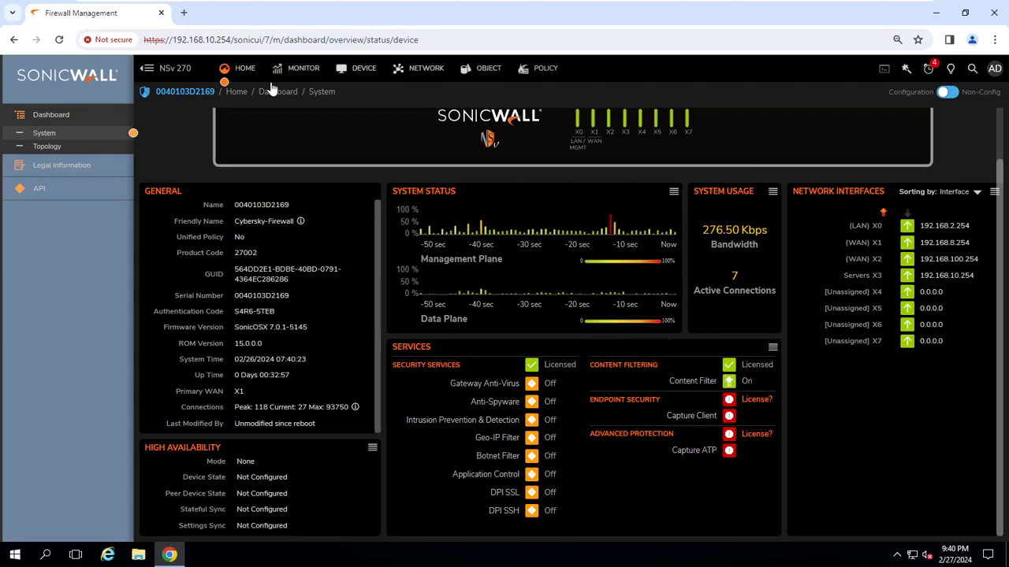
click(358, 70)
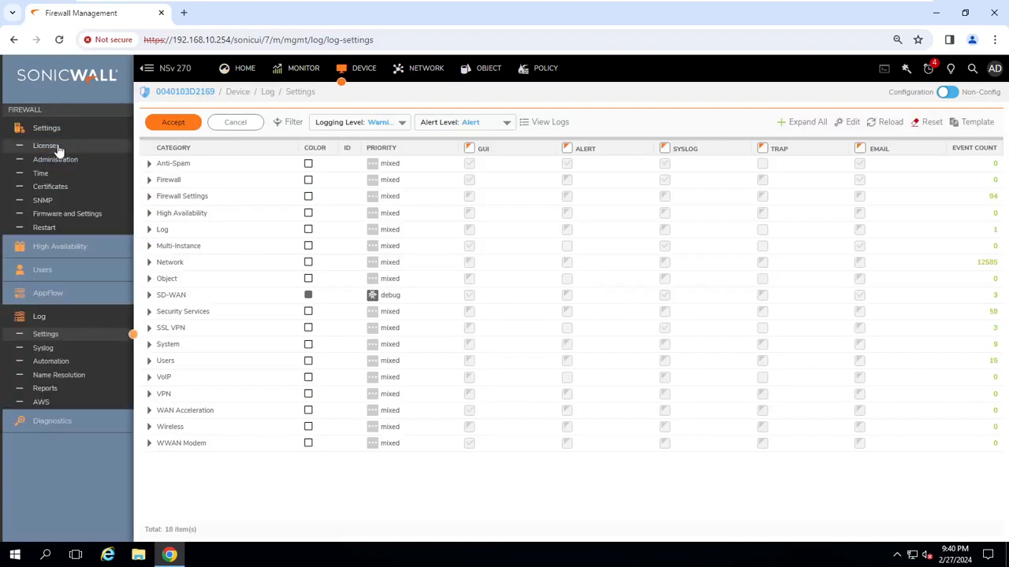
Confirm the Content Filtering Service licence is active until 04 Mar 2024 in Licenses.
click(62, 146)
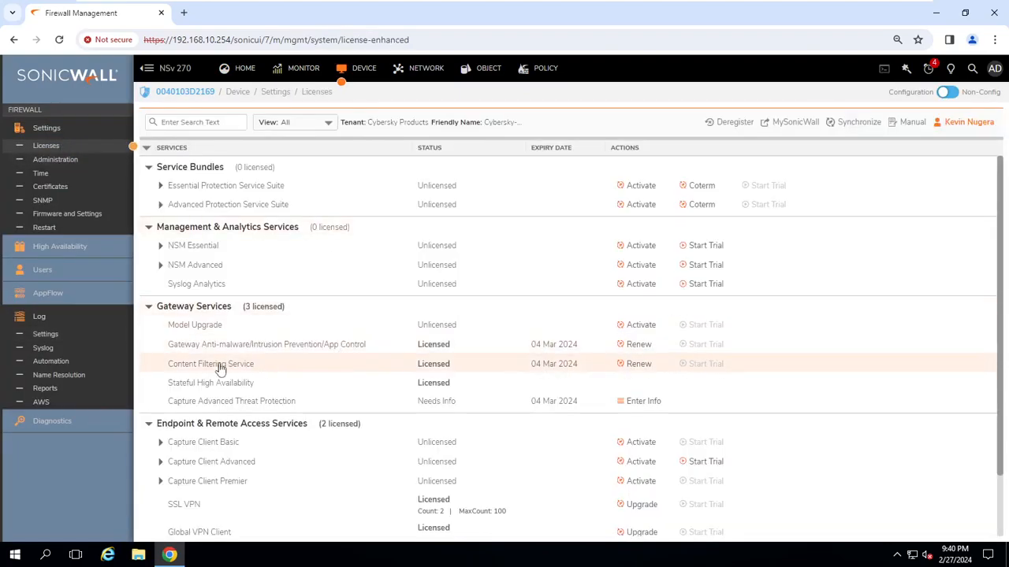
drag(160, 368, 281, 370)
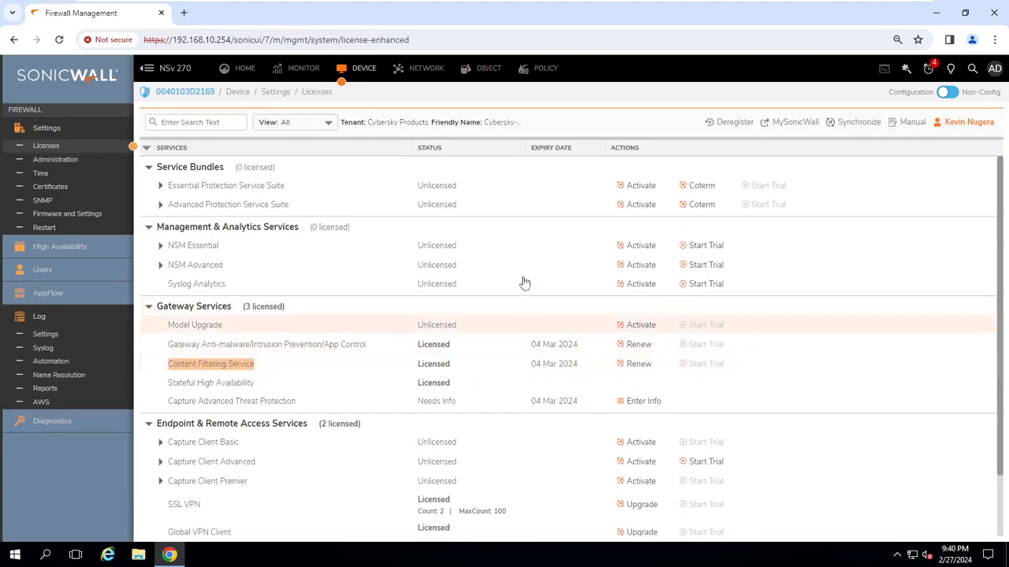
click(545, 72)
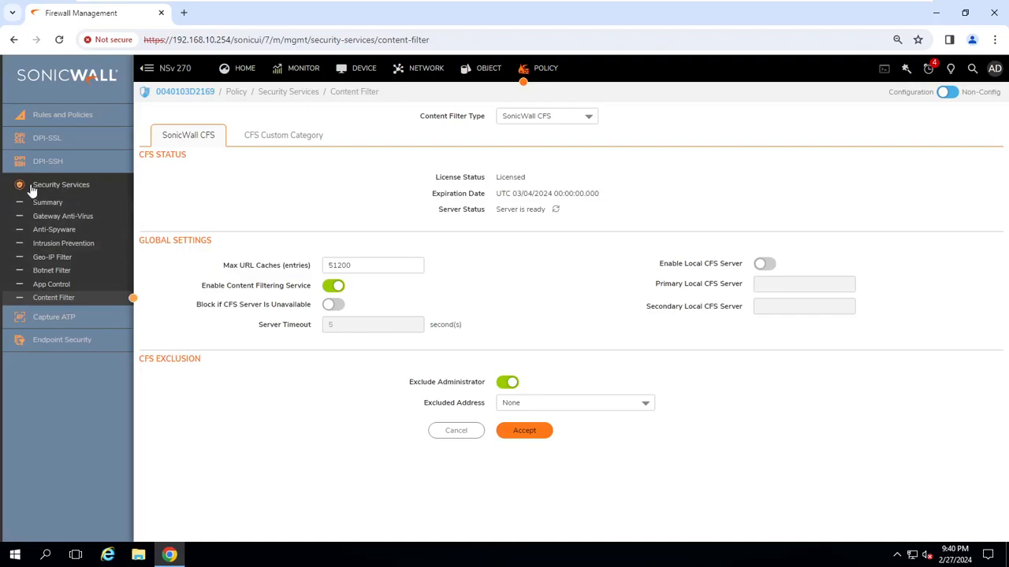
Toggle Enable Content Filtering Service off and back on, leaving it enabled.
click(54, 304)
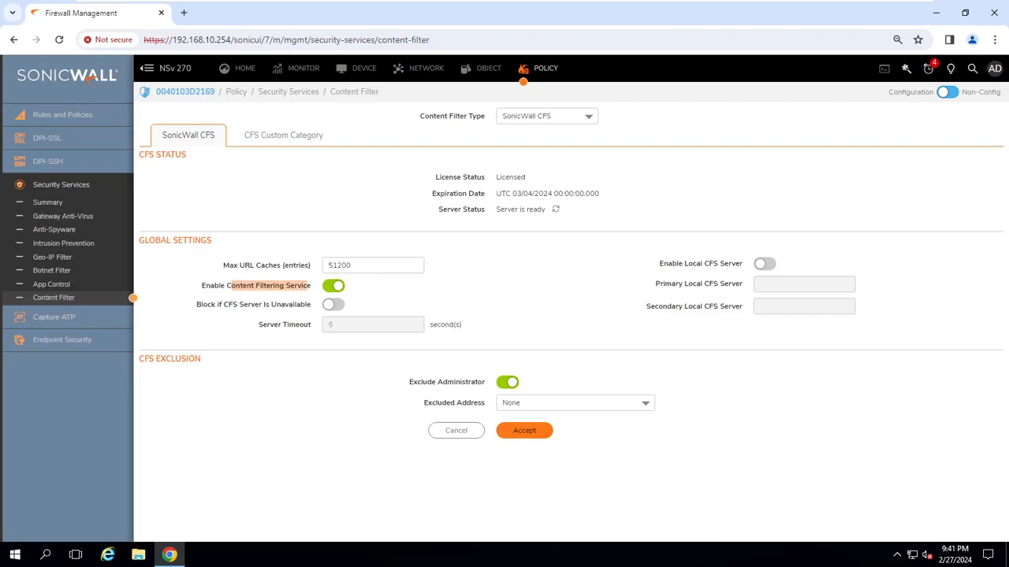
click(332, 286)
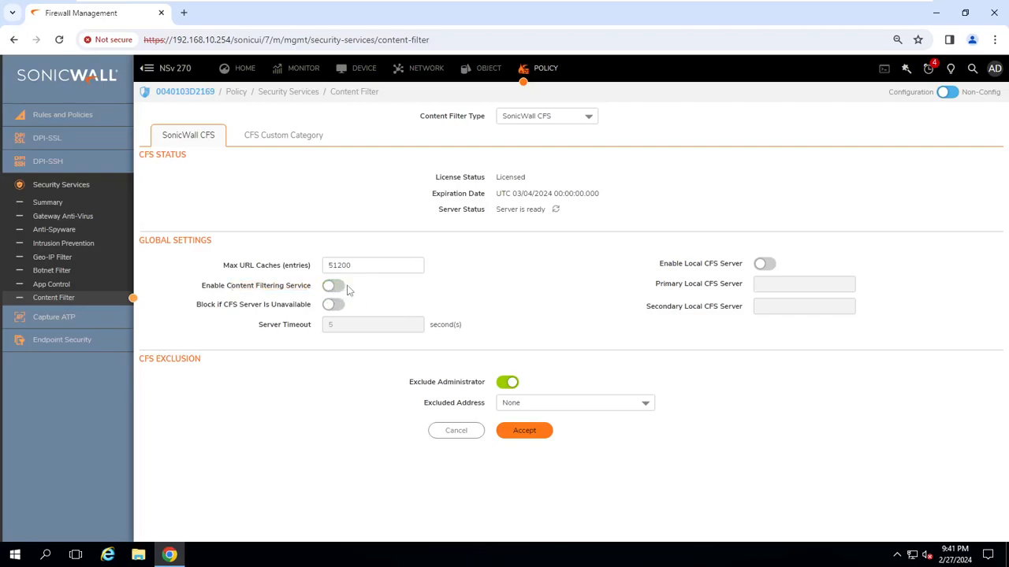
click(334, 286)
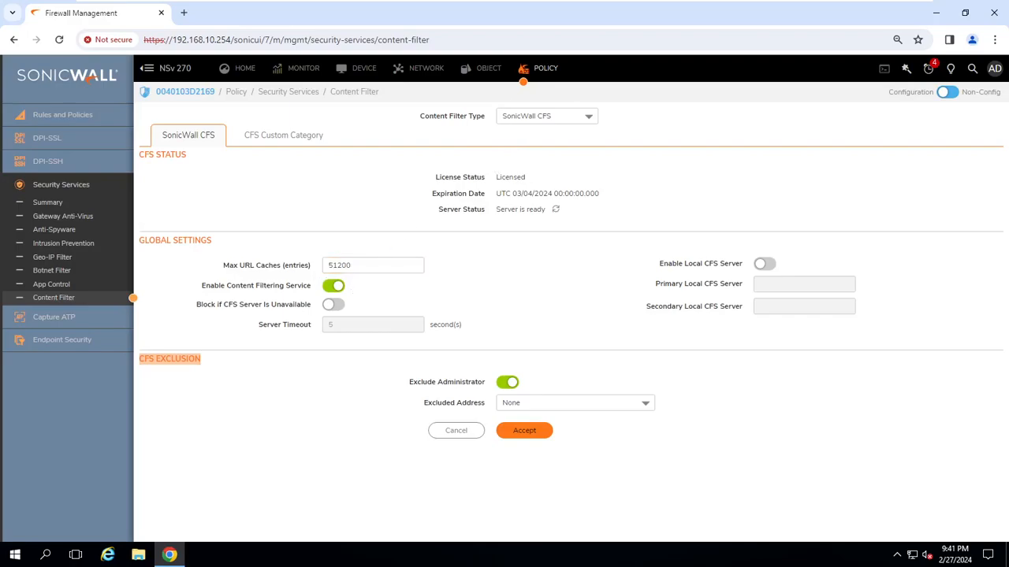
click(488, 75)
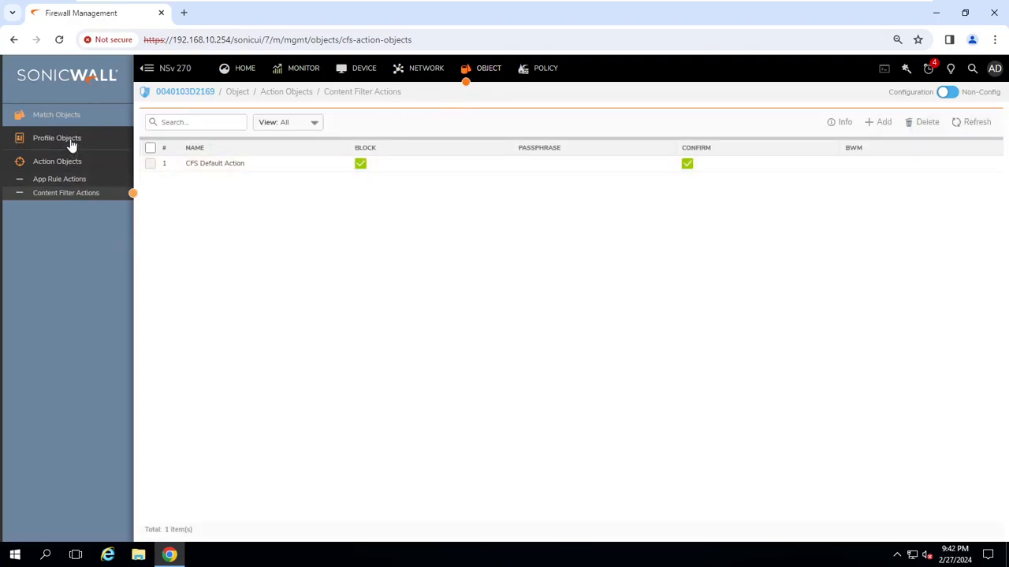
Expand the CFS Default Profile under Profile Objects > Content Filter and review its blocked and allowed categories.
click(69, 140)
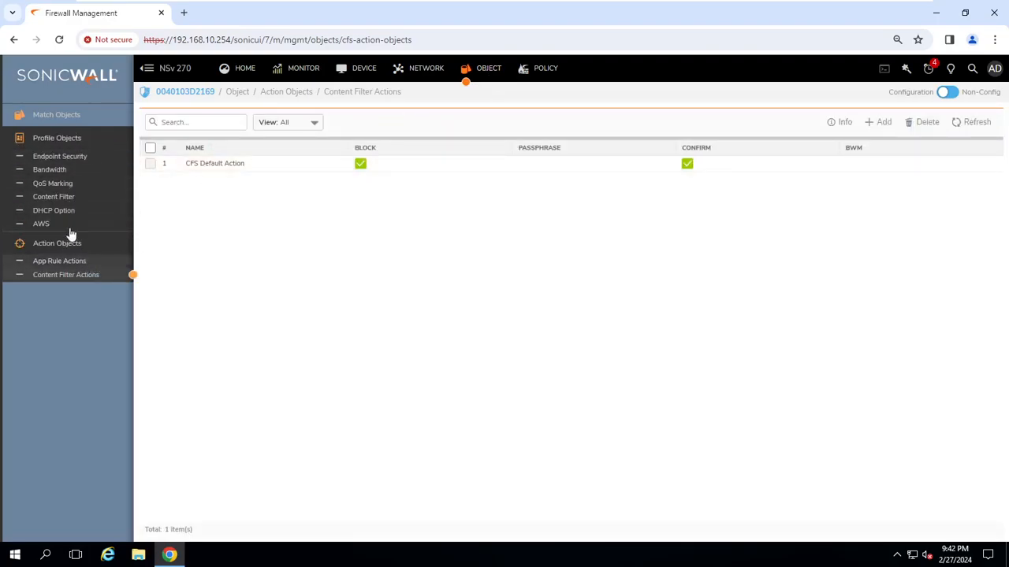
click(63, 198)
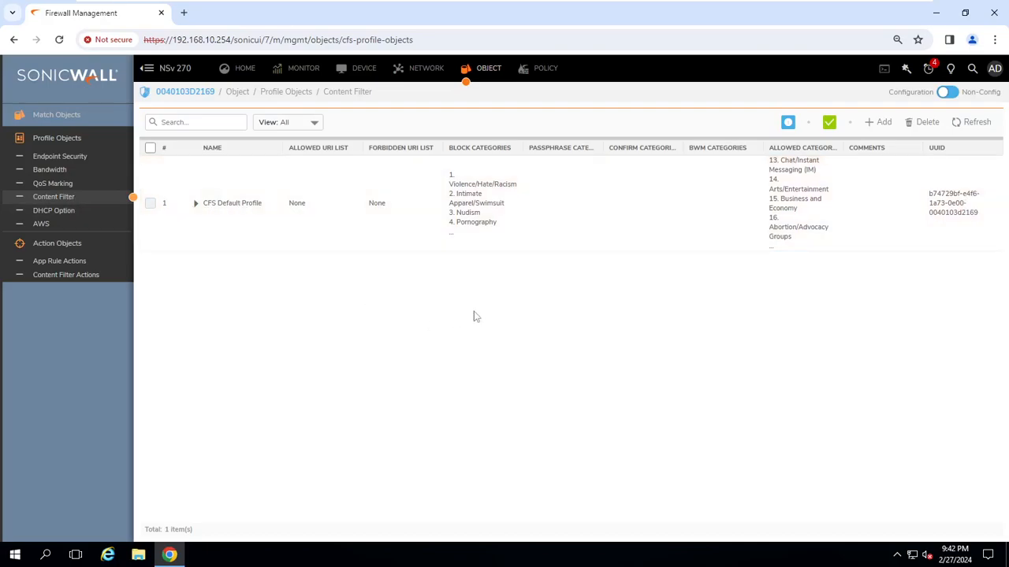
mouse_move(829, 126)
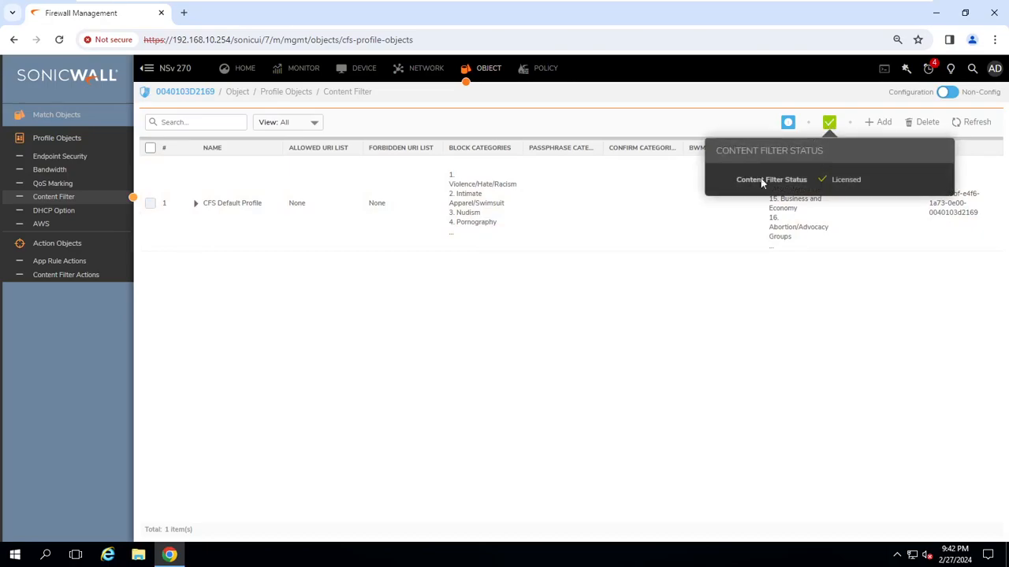
click(196, 208)
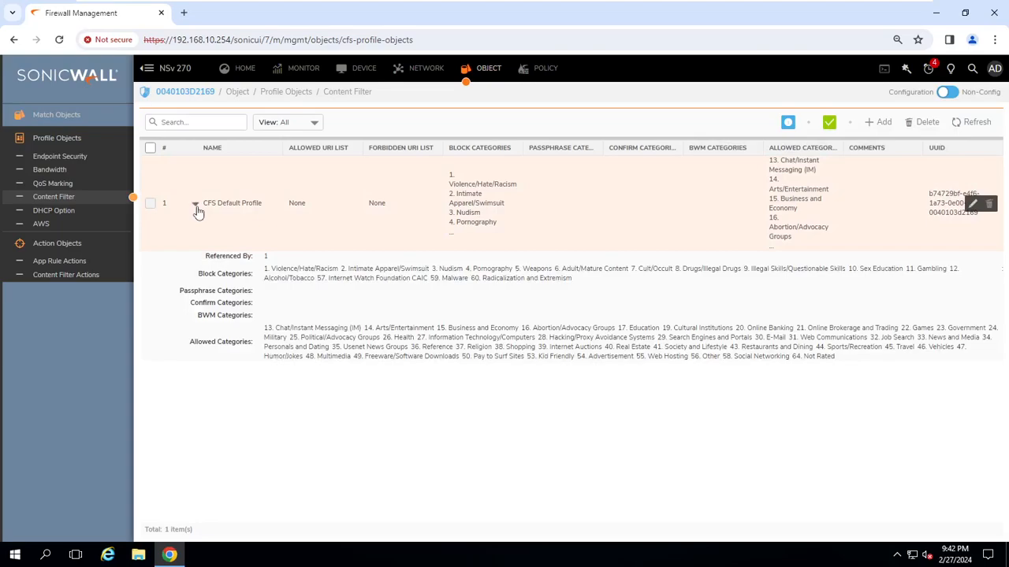
drag(265, 268, 586, 290)
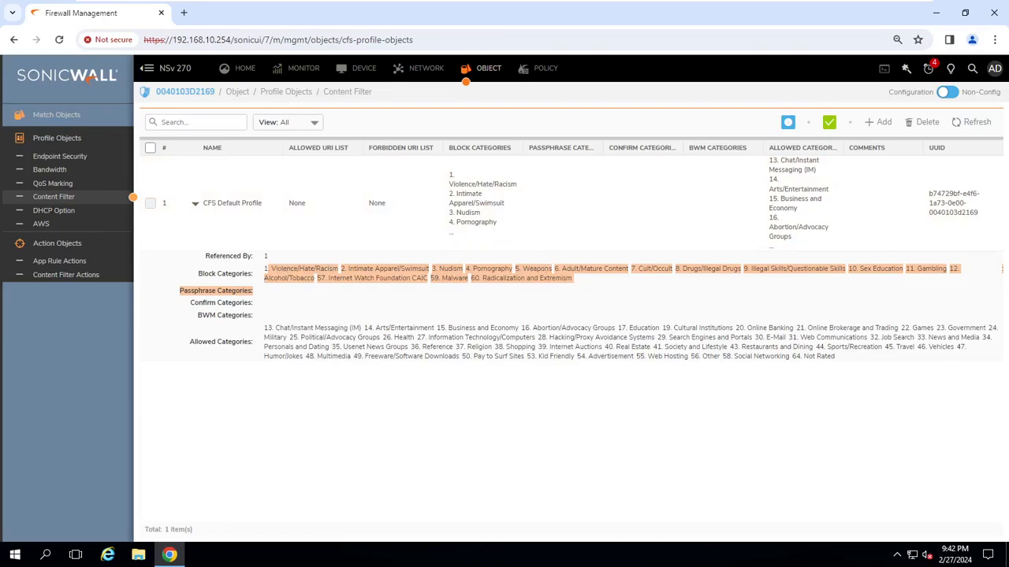
drag(265, 327, 822, 376)
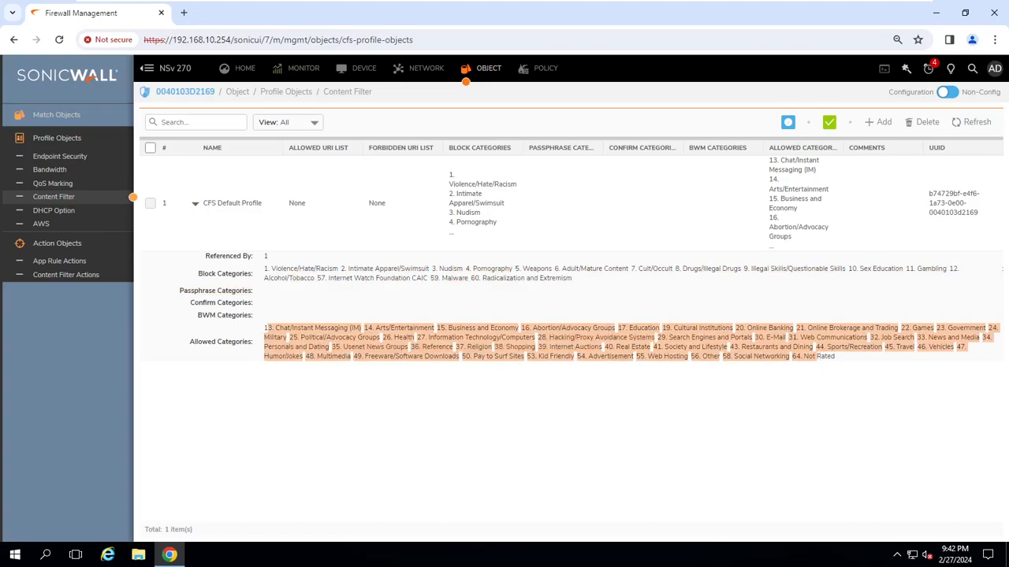
drag(259, 269, 598, 296)
drag(264, 328, 674, 356)
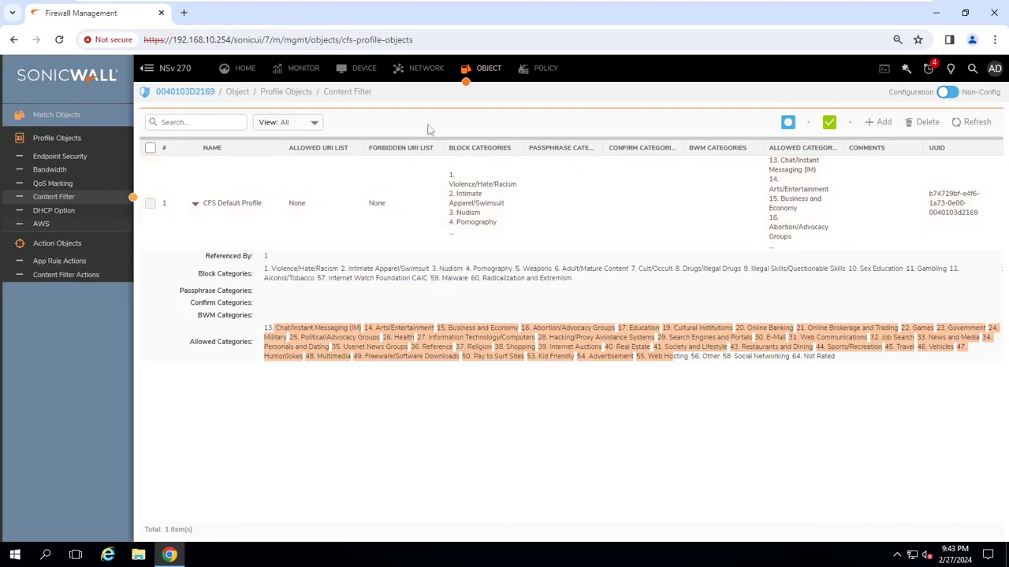
click(46, 278)
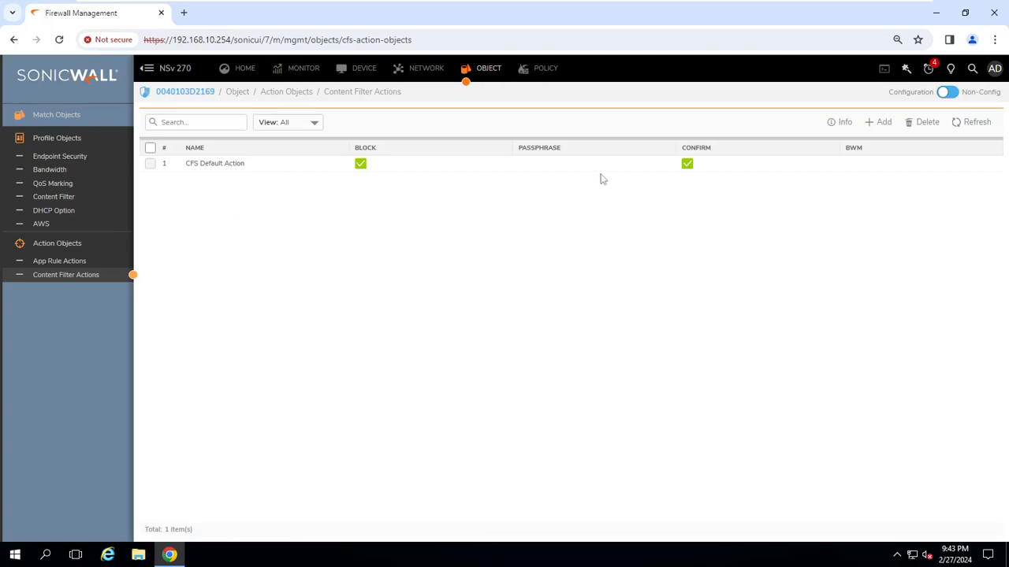
Filter the Access Rules to LAN to WAN, showing the Accounts Team and IT Team internet rules.
click(538, 69)
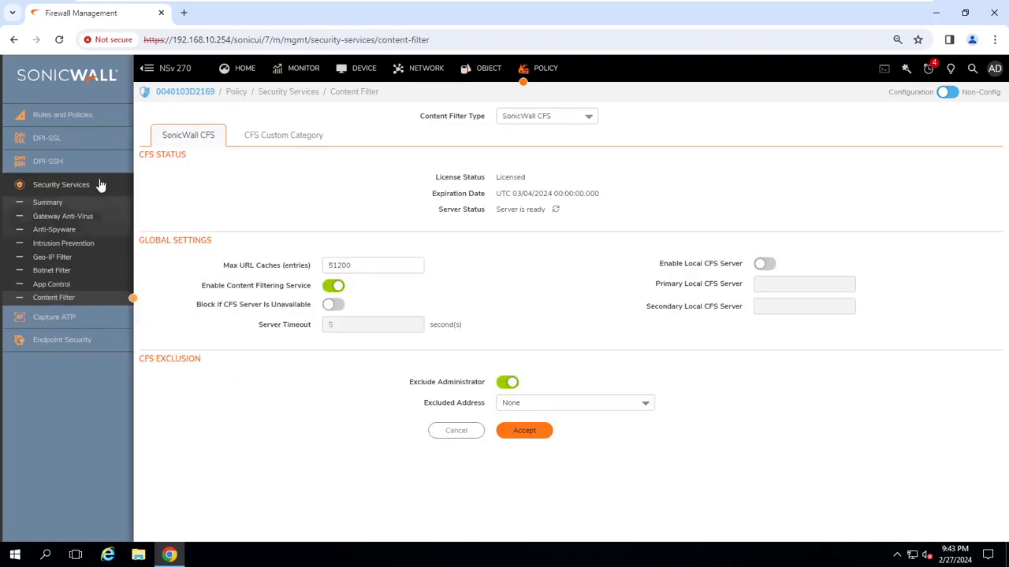
click(82, 117)
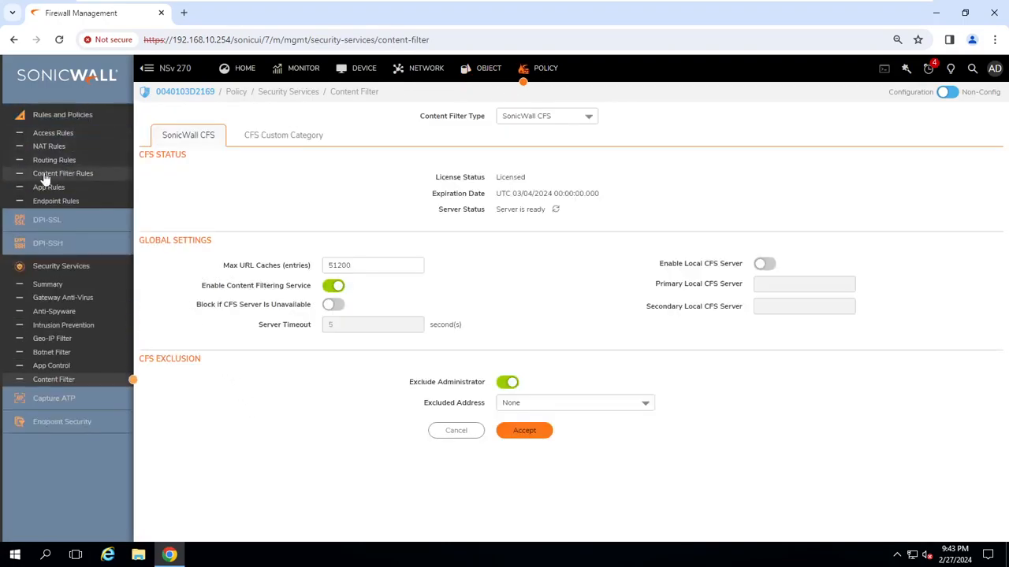
click(57, 134)
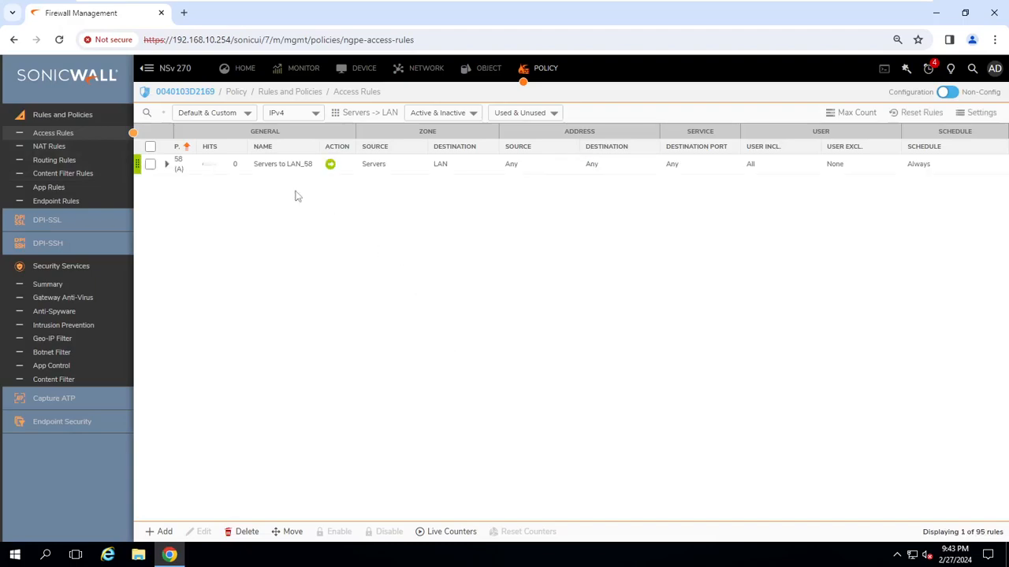
click(391, 113)
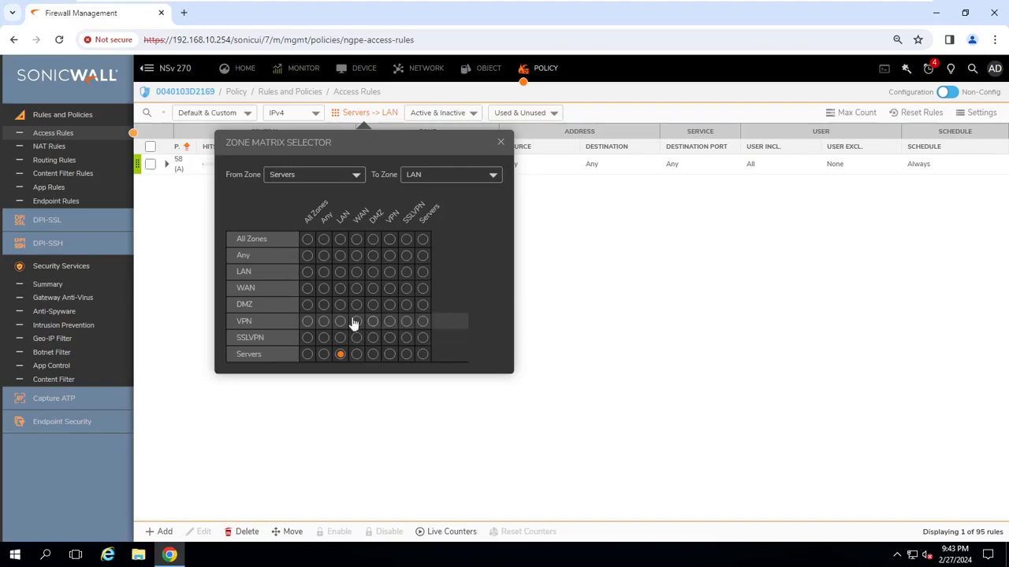
click(453, 174)
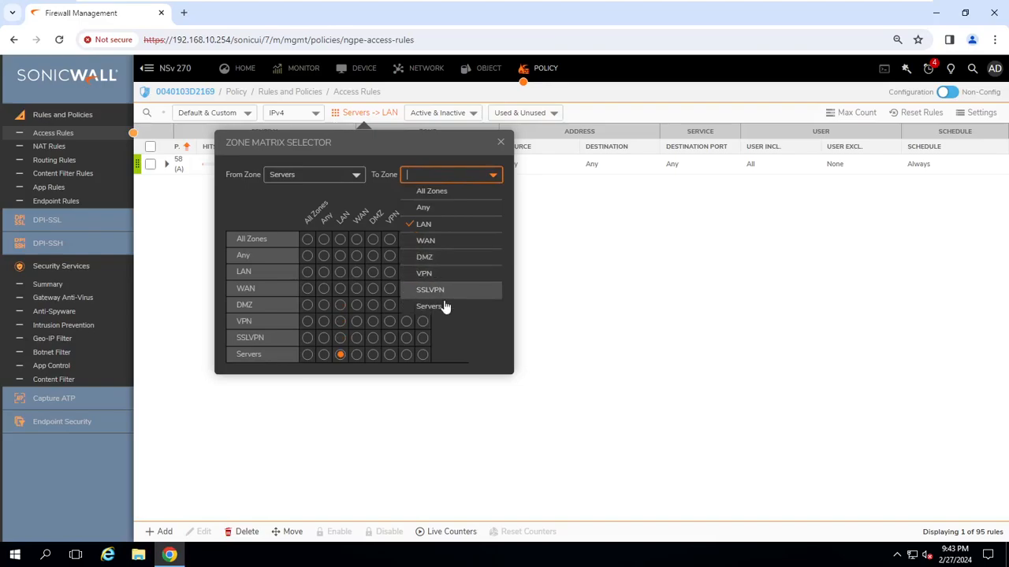
click(439, 241)
click(360, 115)
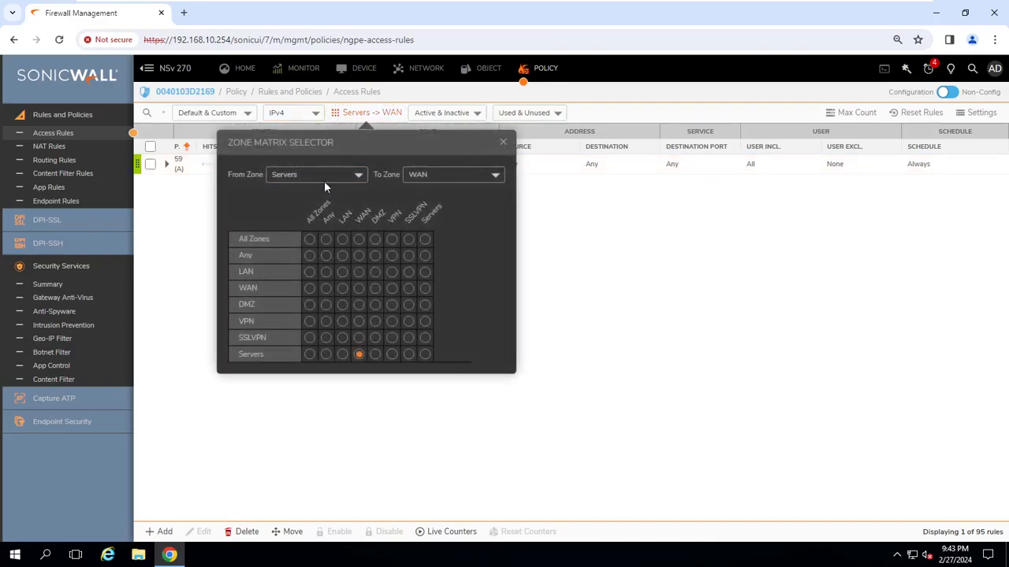
click(310, 271)
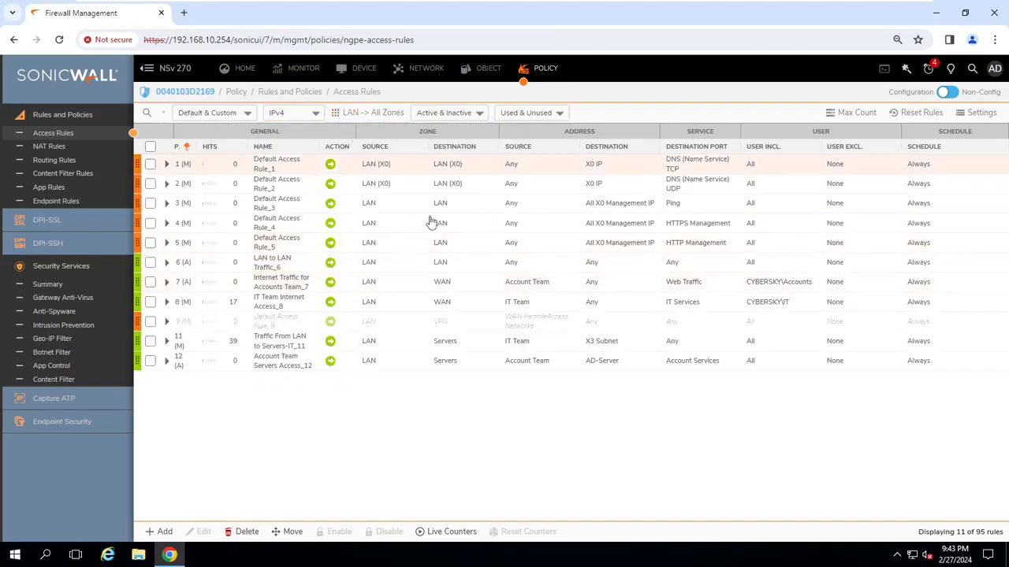
click(398, 117)
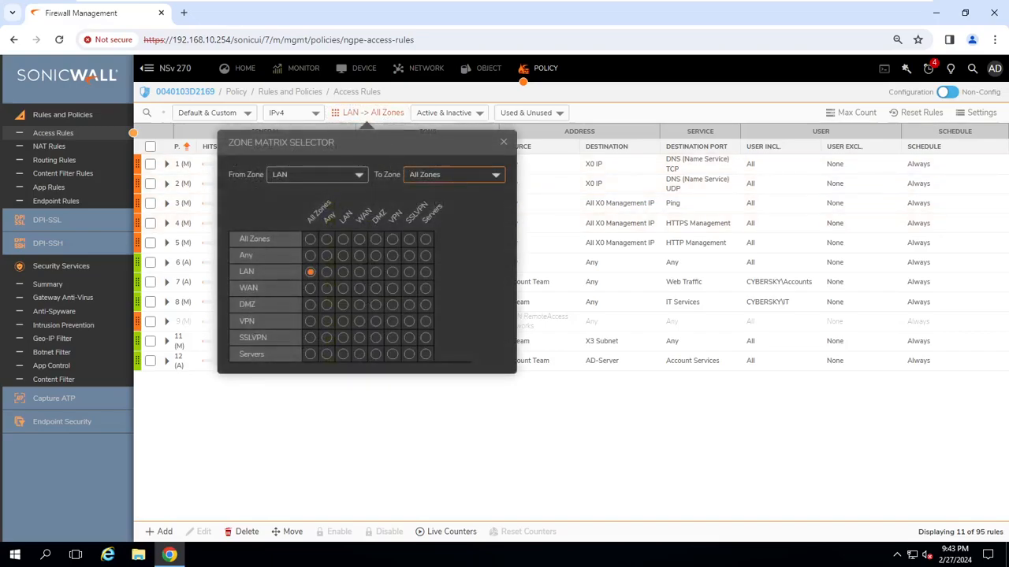
click(453, 175)
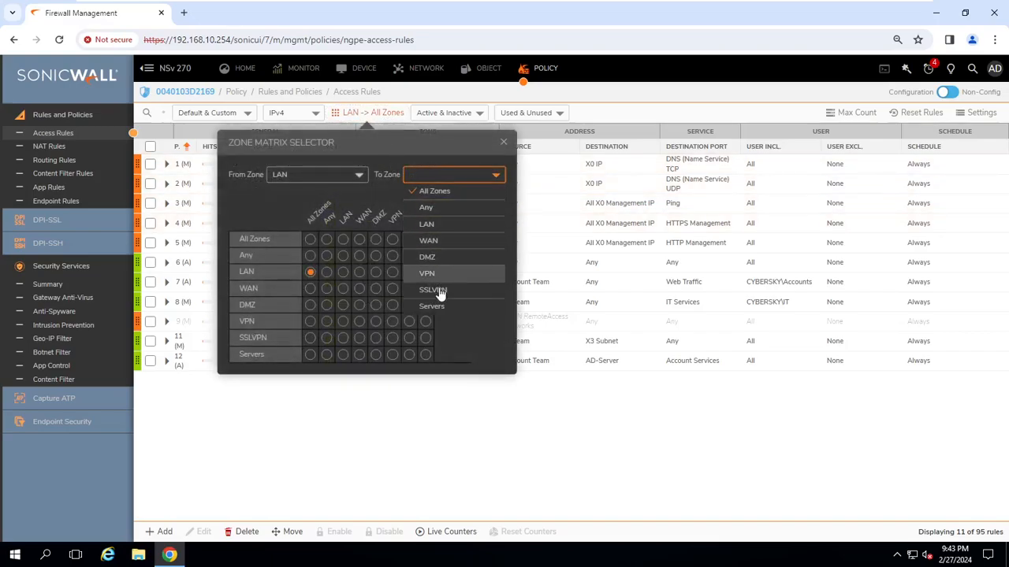
click(446, 241)
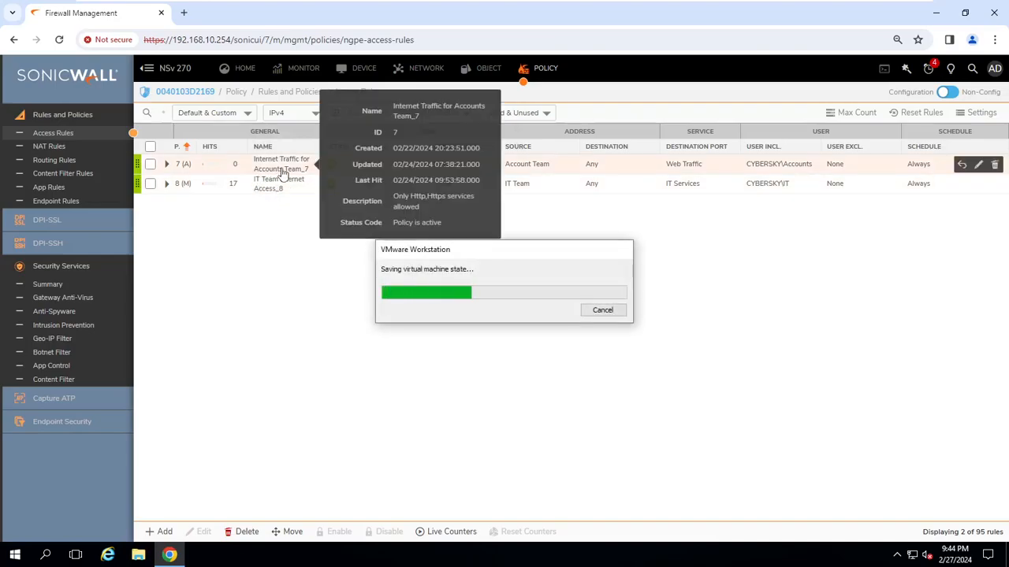
View Content Filter Rules, holding only the CFS Default Policy from LAN to WAN.
mouse_move(289, 182)
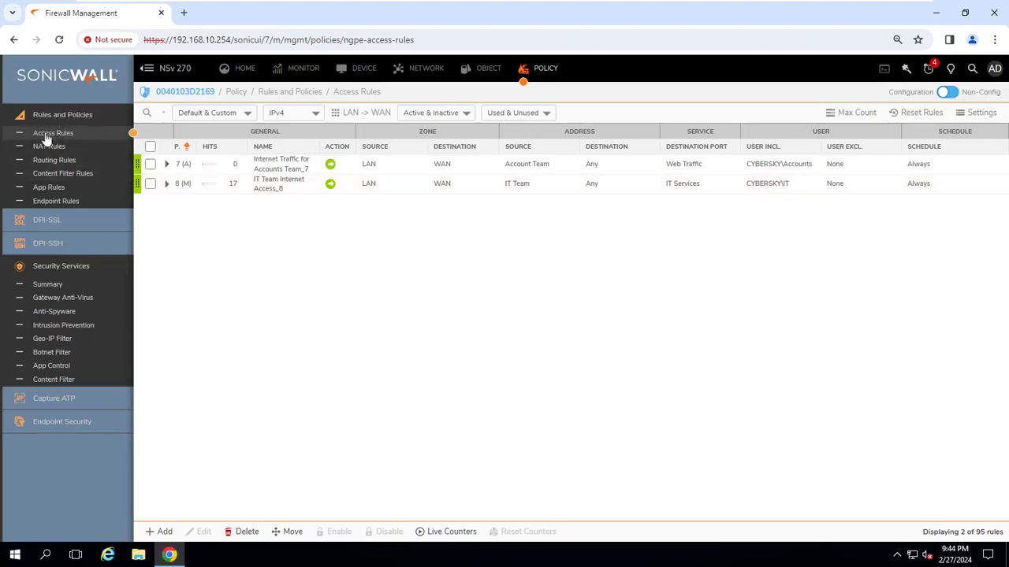
click(66, 175)
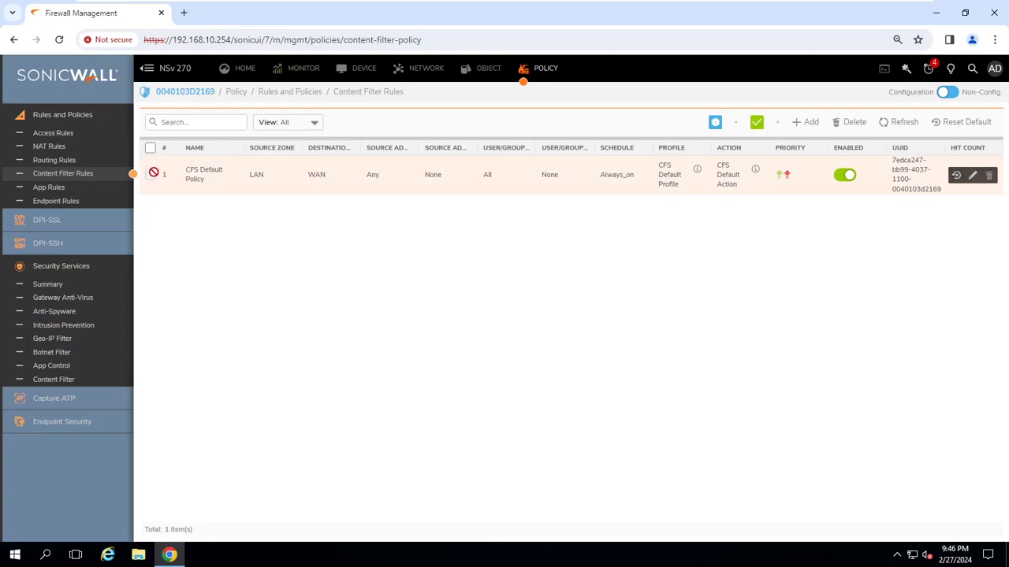
click(972, 175)
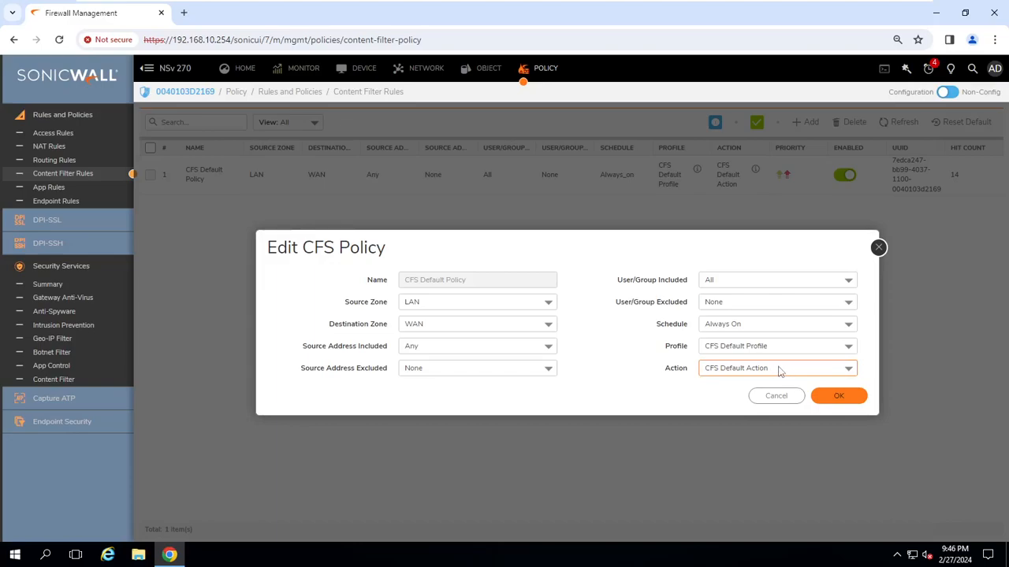
click(777, 395)
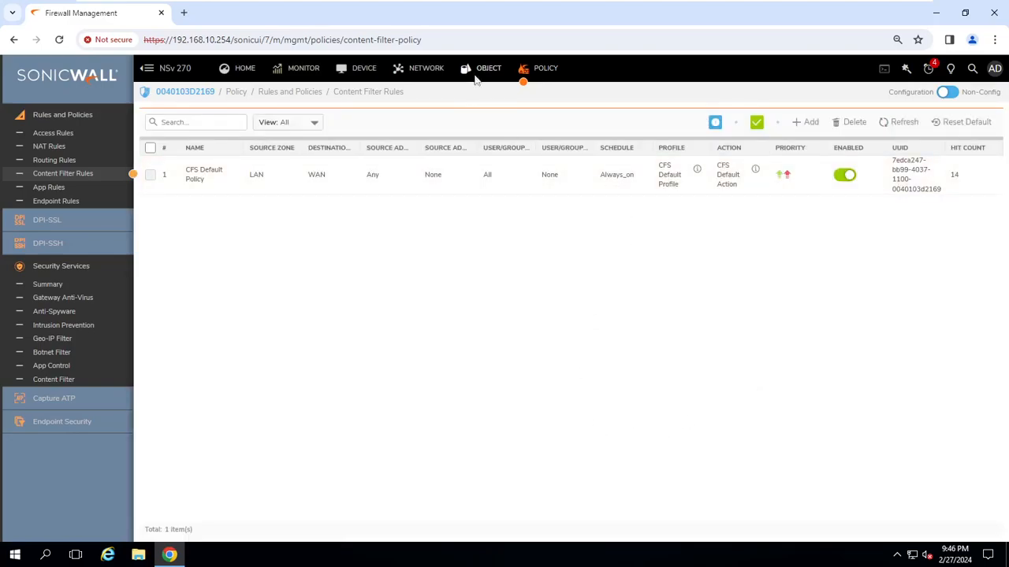
click(473, 70)
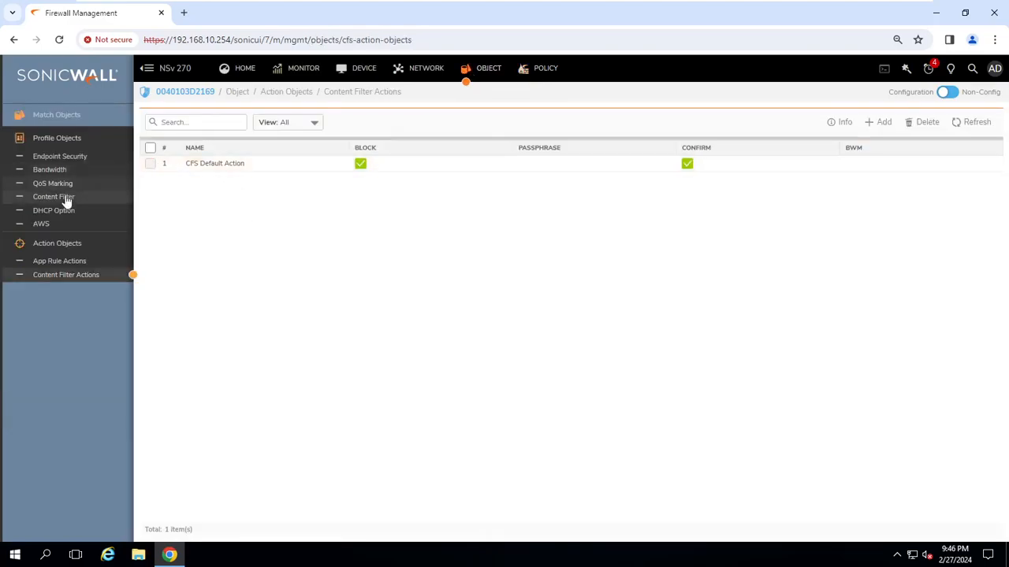
Edit the CFS Default Profile from the Content Filter profile objects list.
click(65, 198)
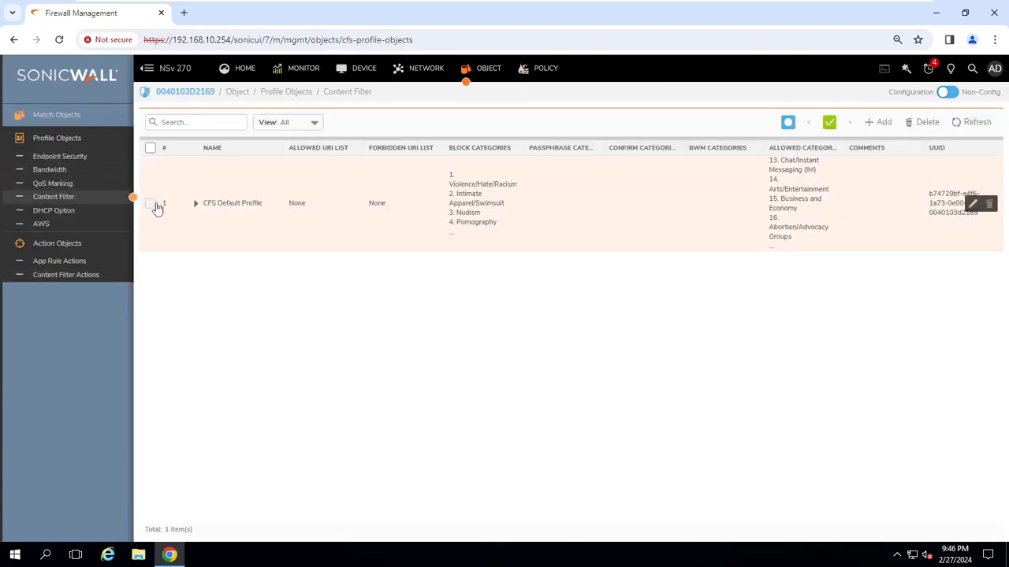
right_click(153, 202)
click(666, 260)
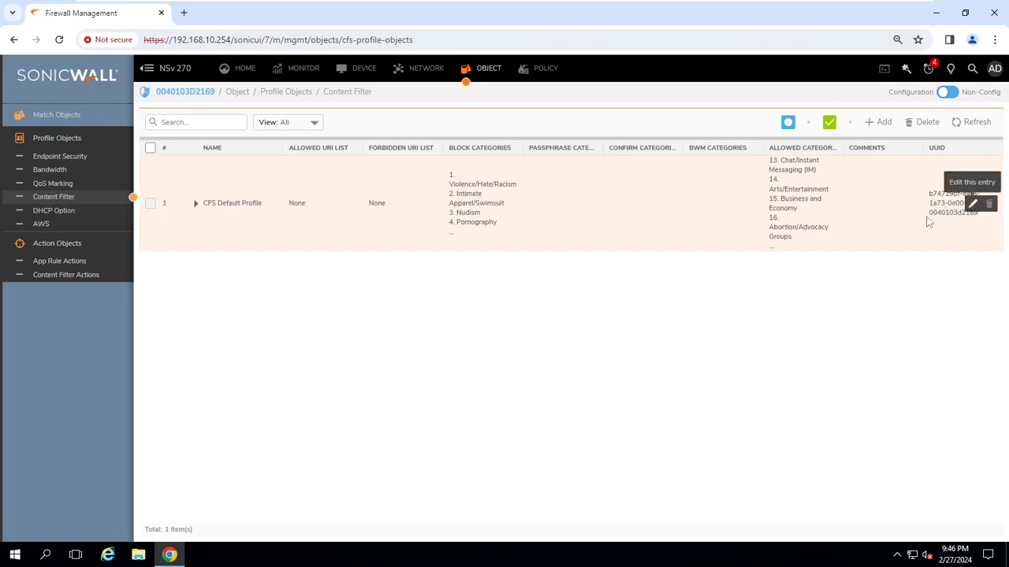
click(973, 204)
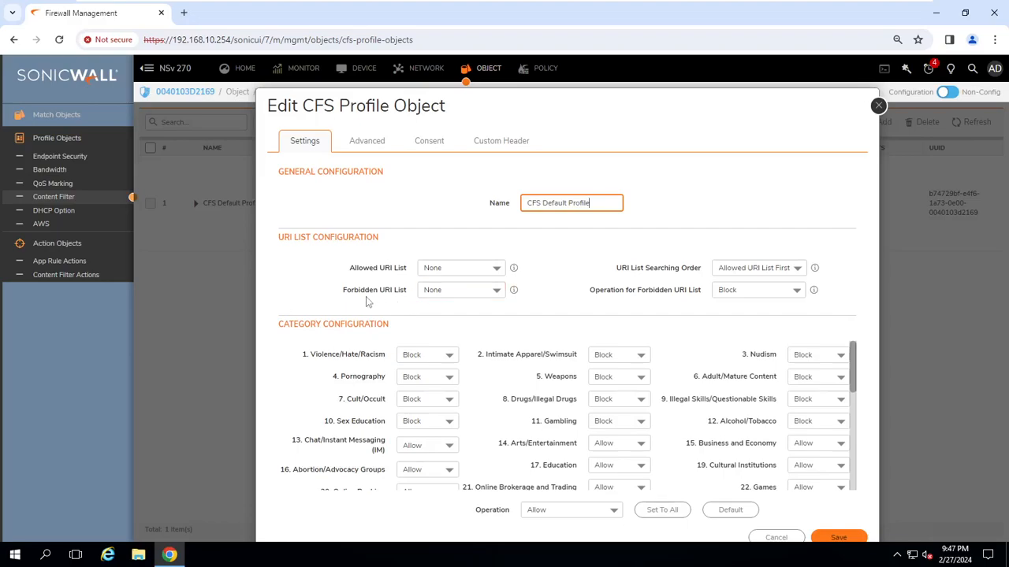
click(498, 270)
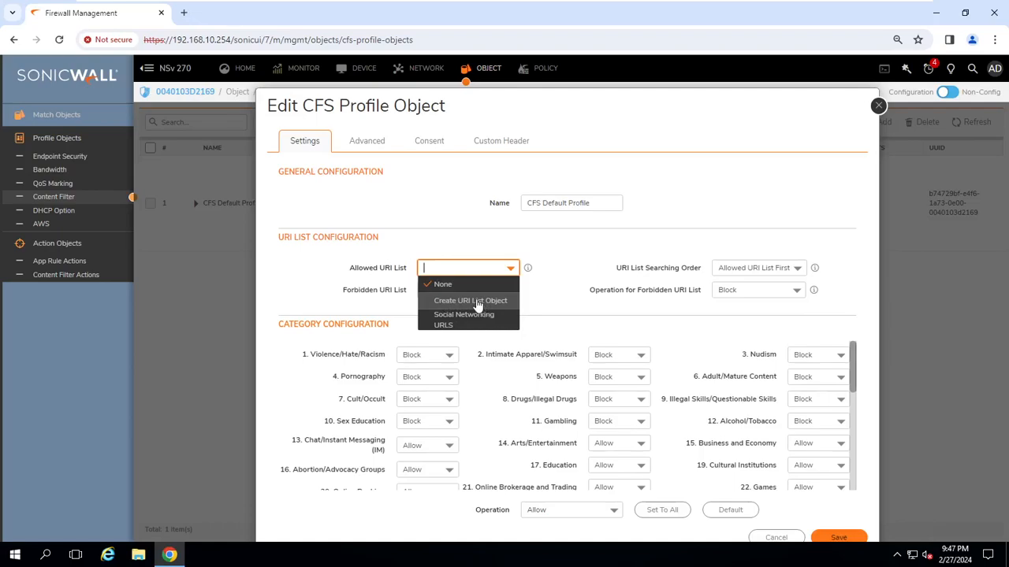
click(565, 319)
click(492, 290)
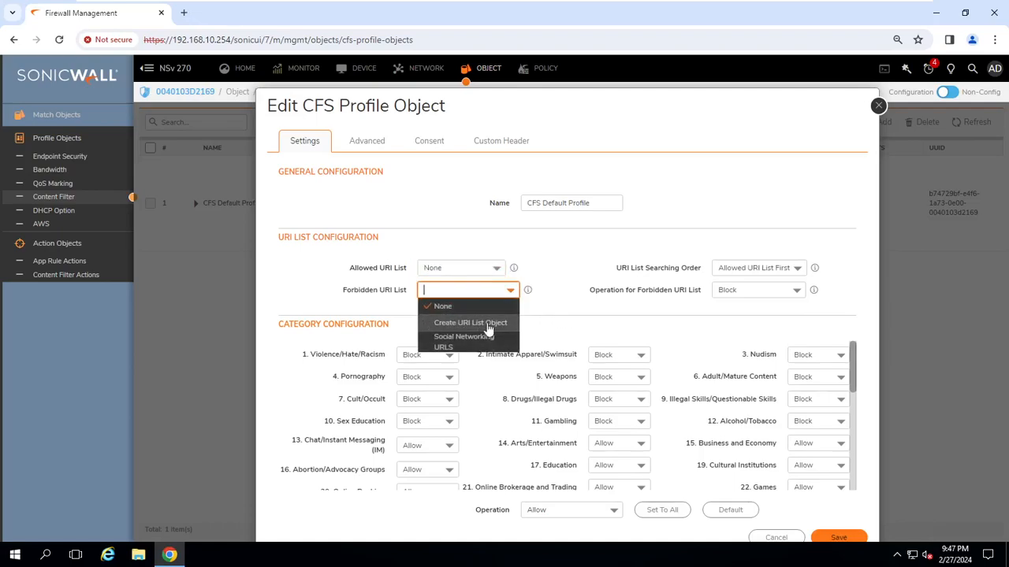
click(571, 329)
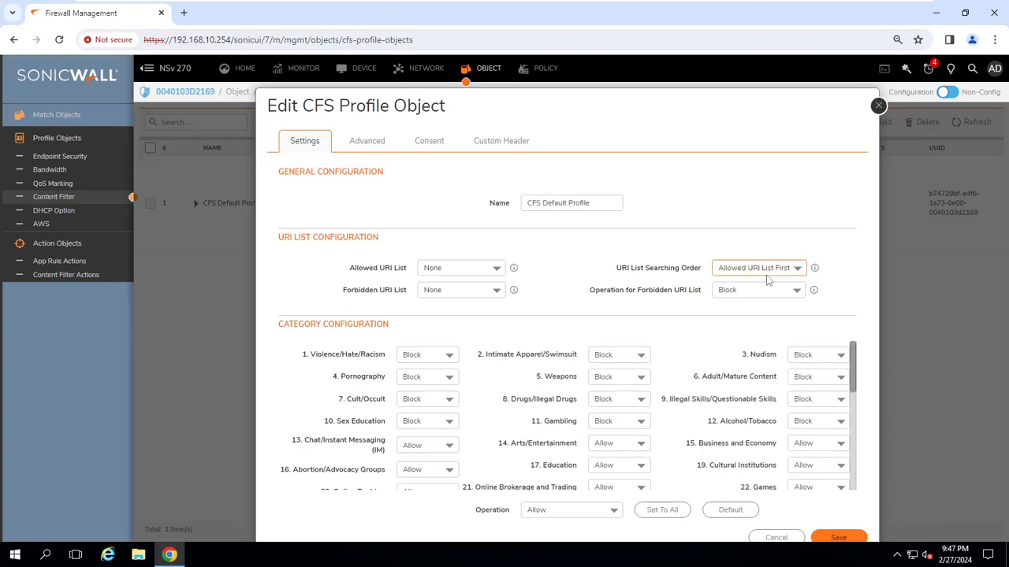
click(796, 270)
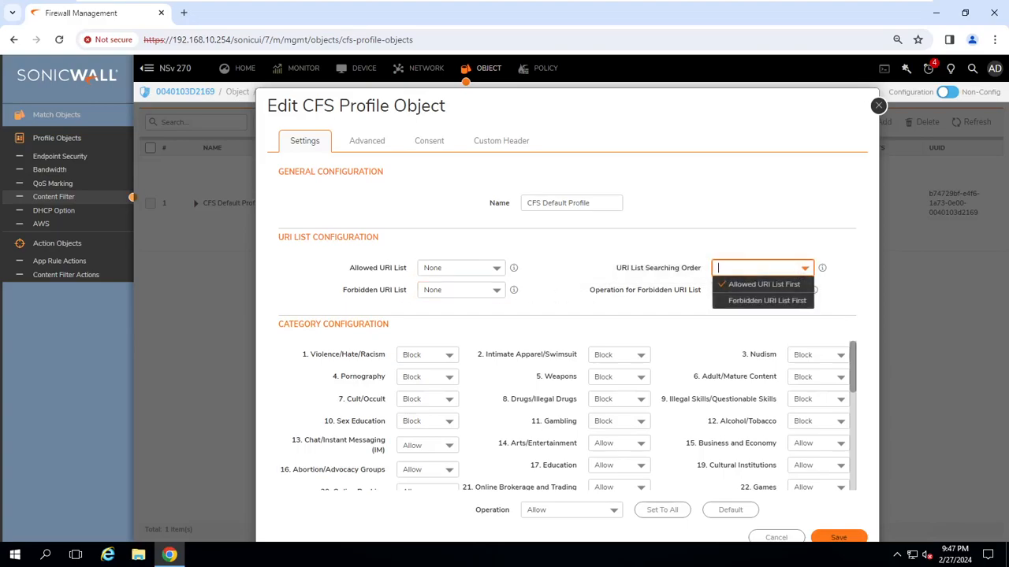
click(776, 303)
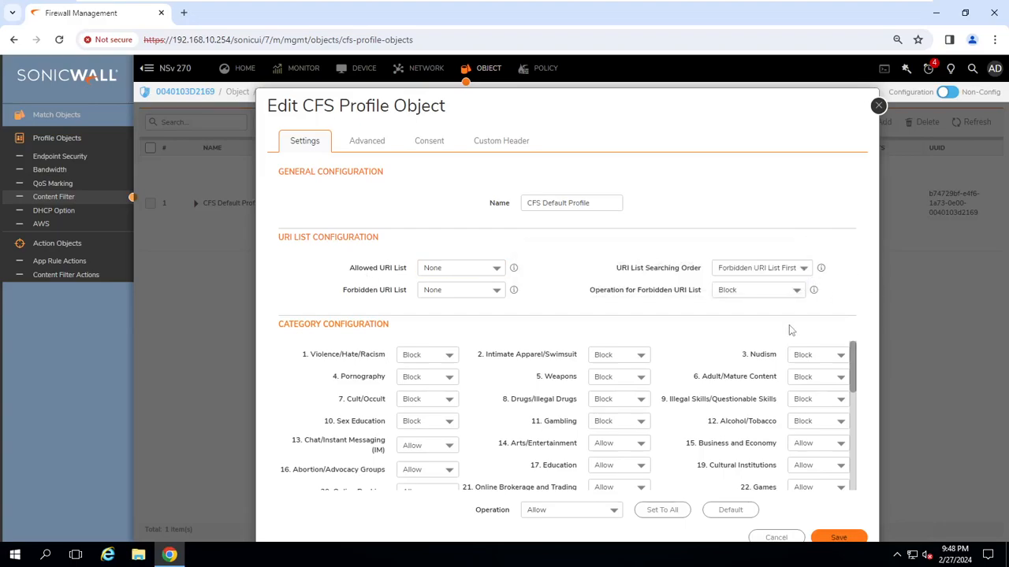
click(756, 268)
click(756, 283)
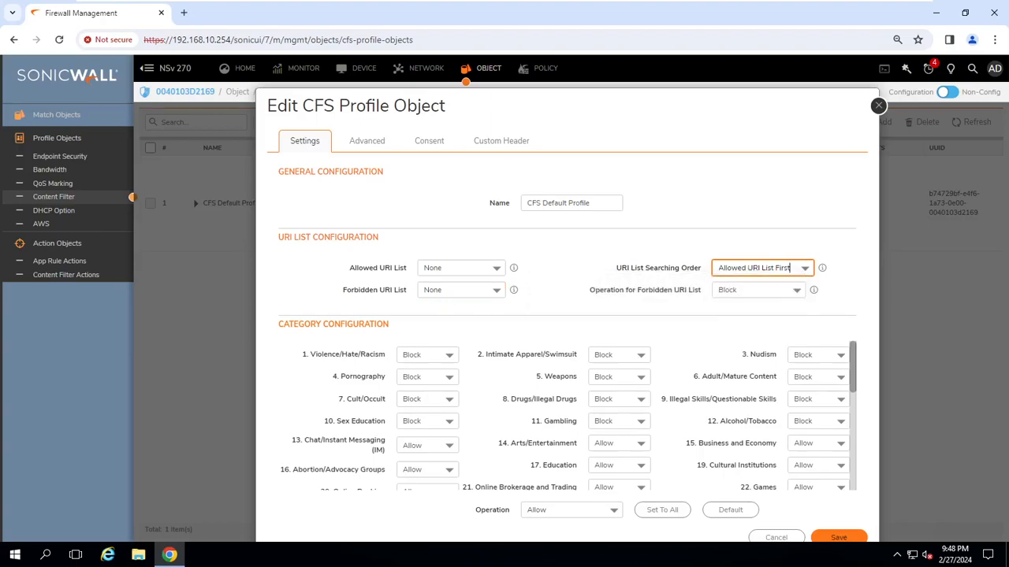
click(758, 290)
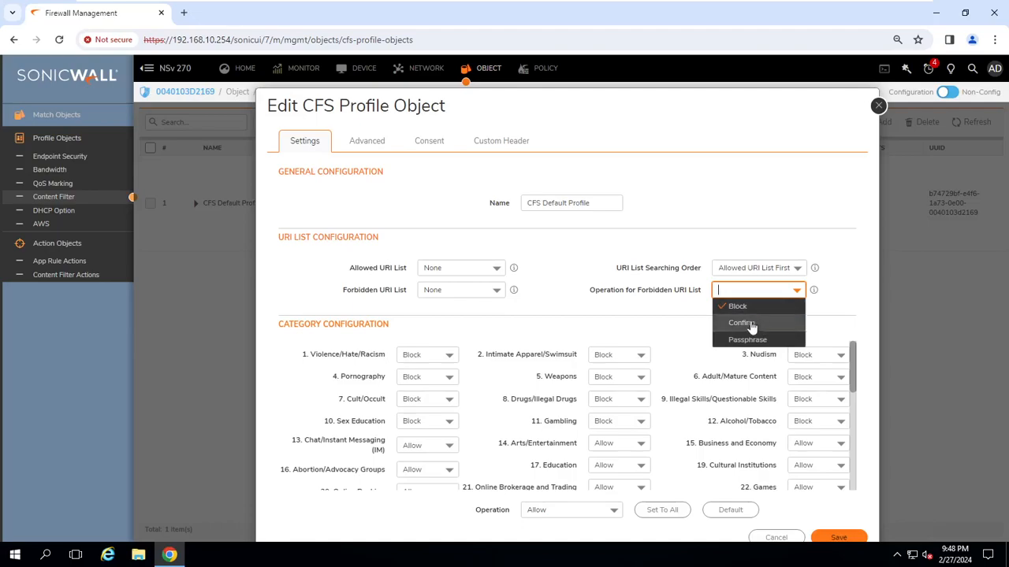
click(577, 296)
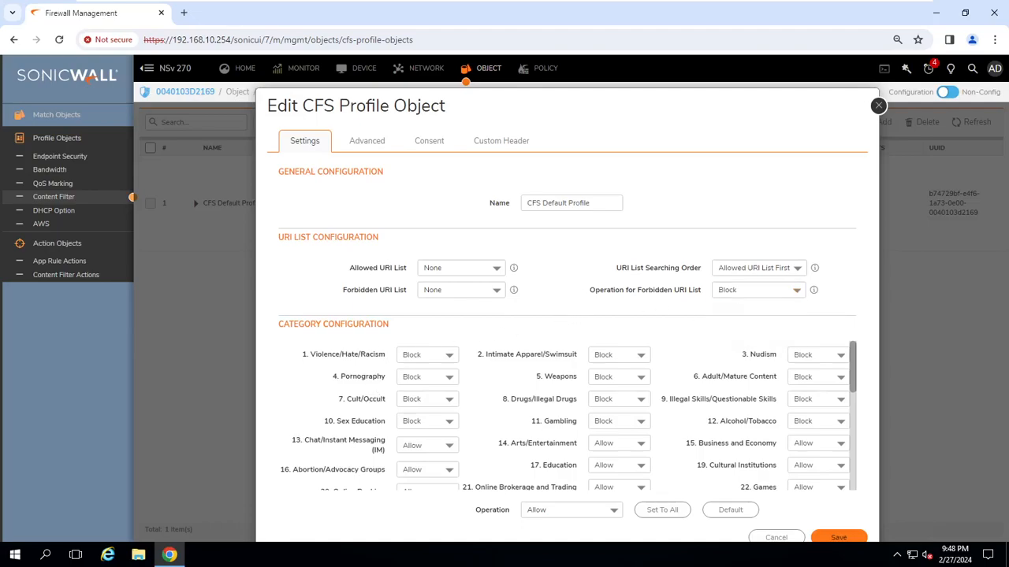
scroll(439, 412, down, 5)
scroll(533, 459, up, 2)
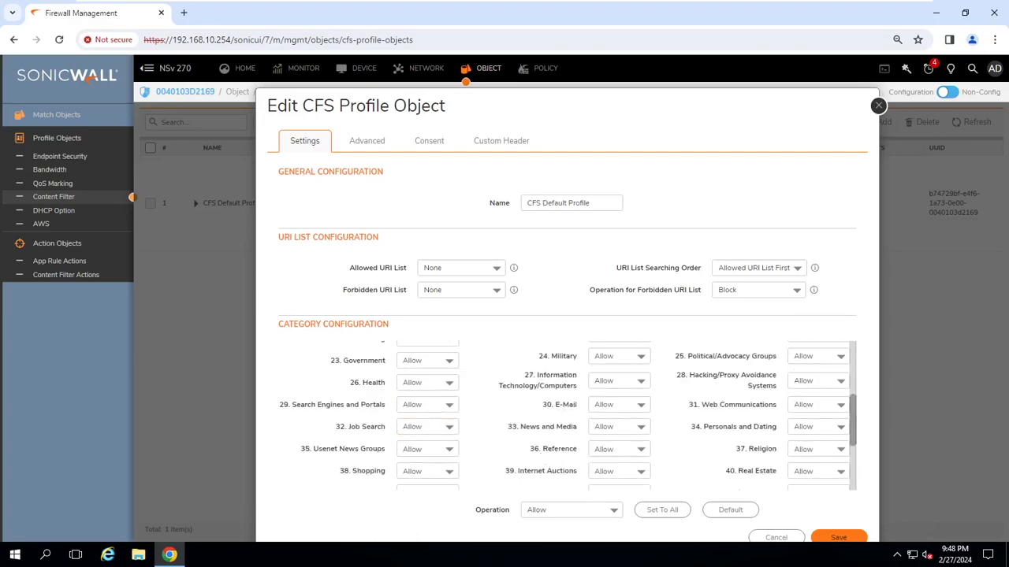
scroll(533, 460, up, 3)
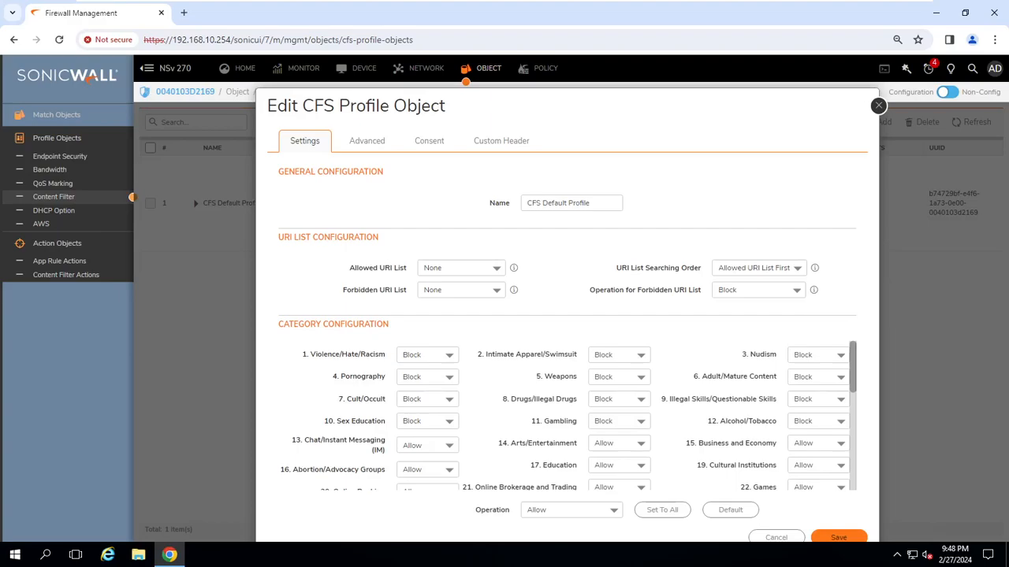
scroll(780, 435, down, 1)
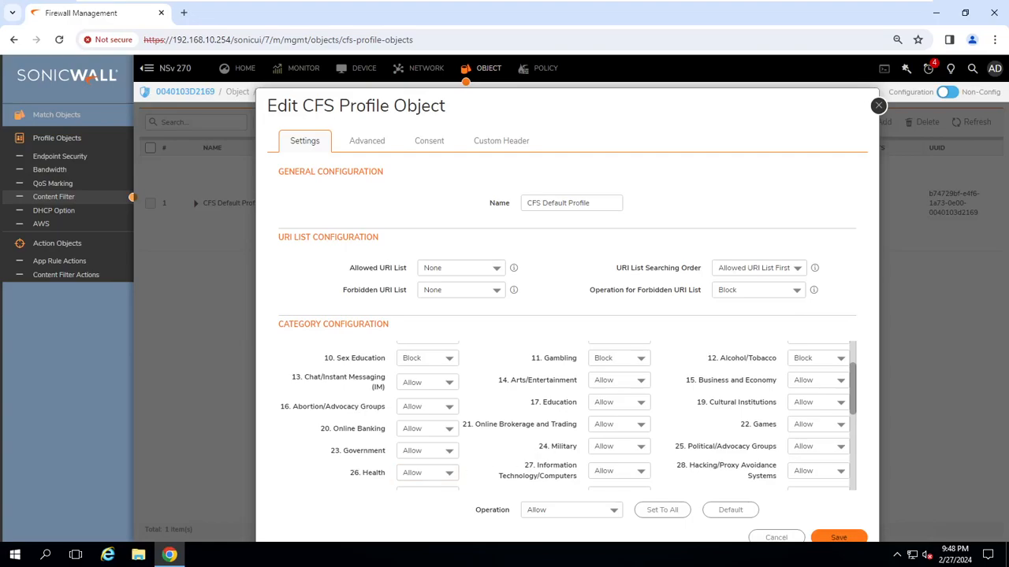
scroll(672, 445, down, 3)
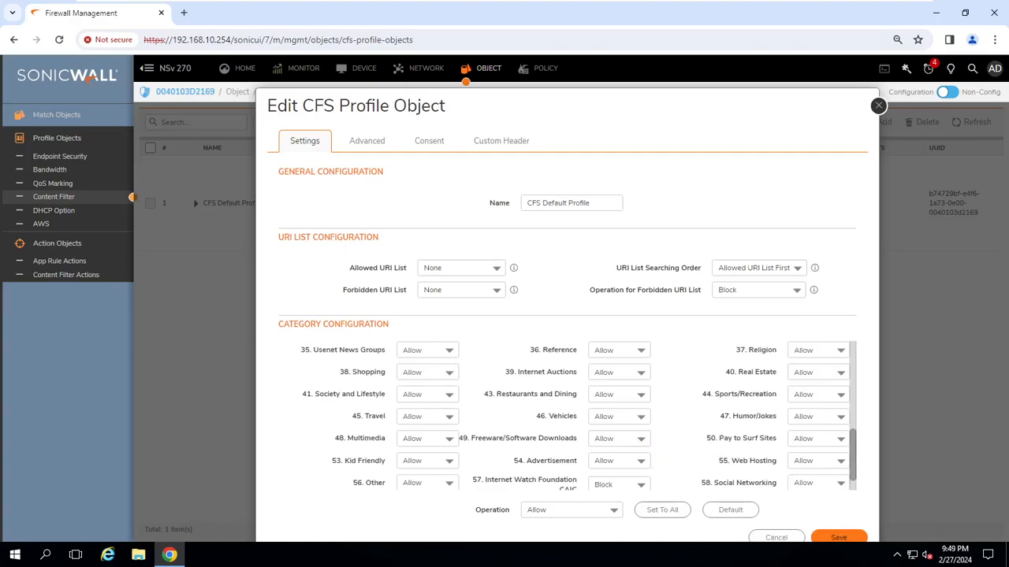
scroll(529, 446, down, 1)
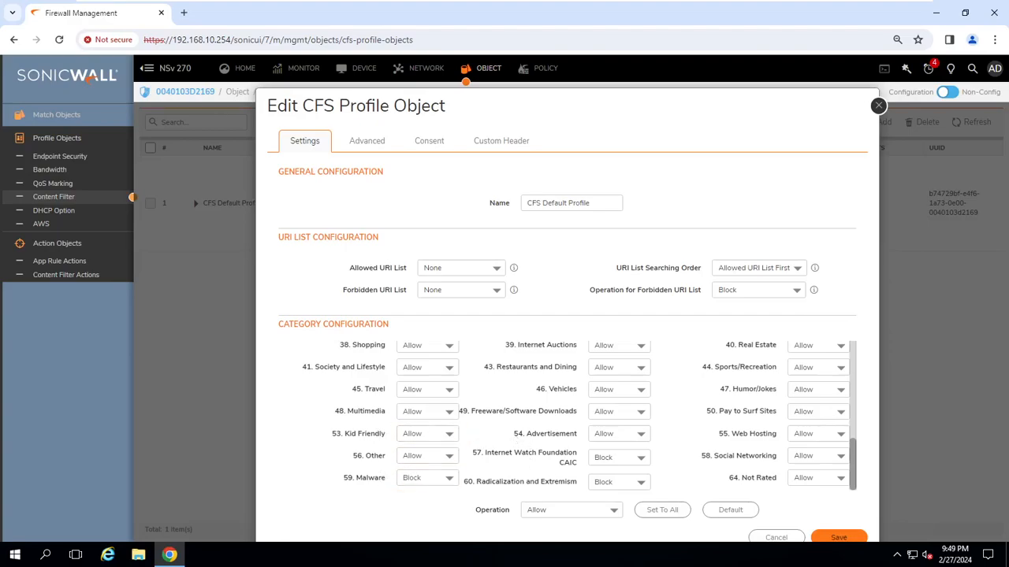
scroll(567, 414, up, 5)
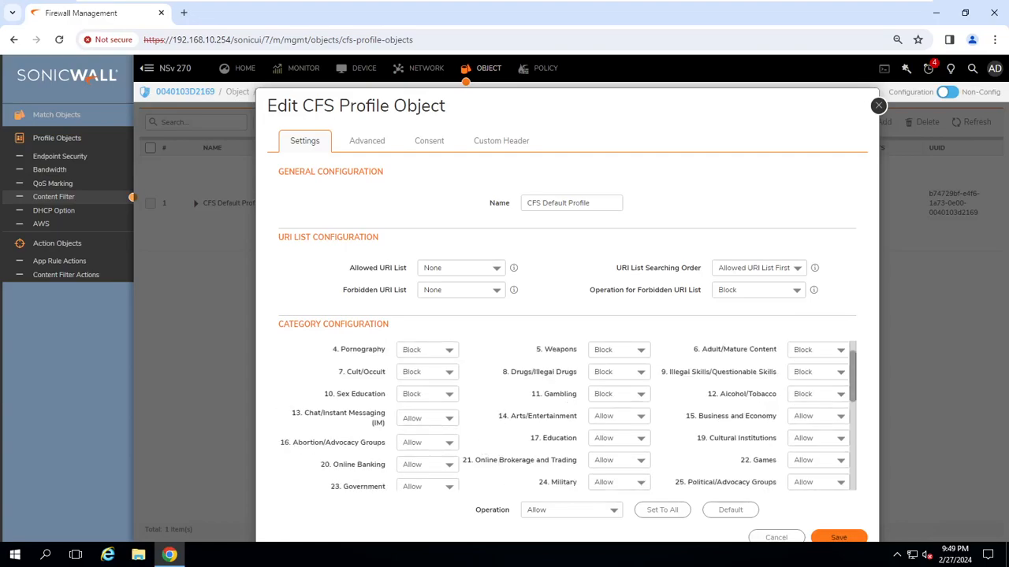
scroll(733, 461, down, 3)
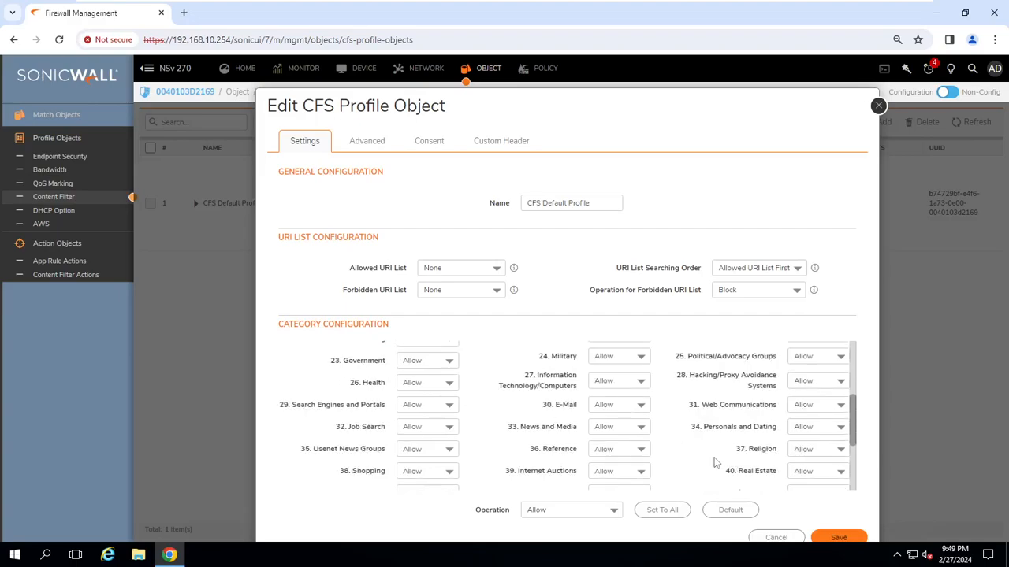
scroll(710, 424, down, 3)
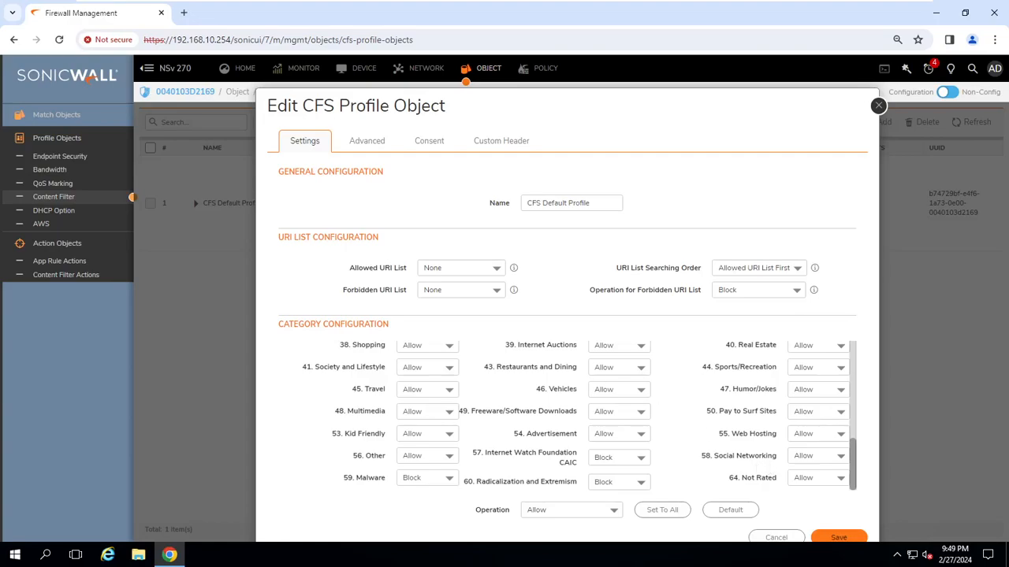
scroll(504, 380, up, 5)
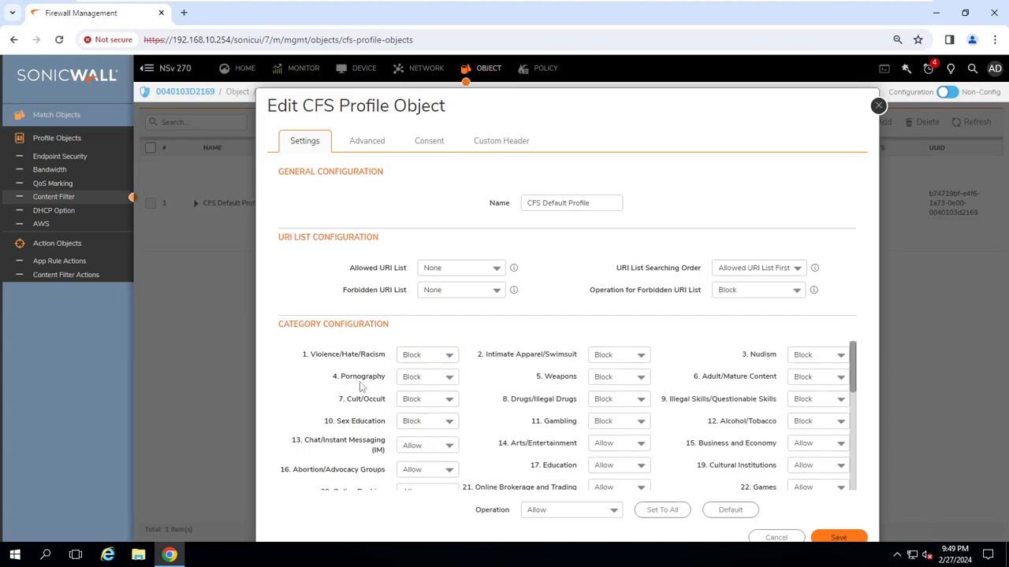
click(450, 382)
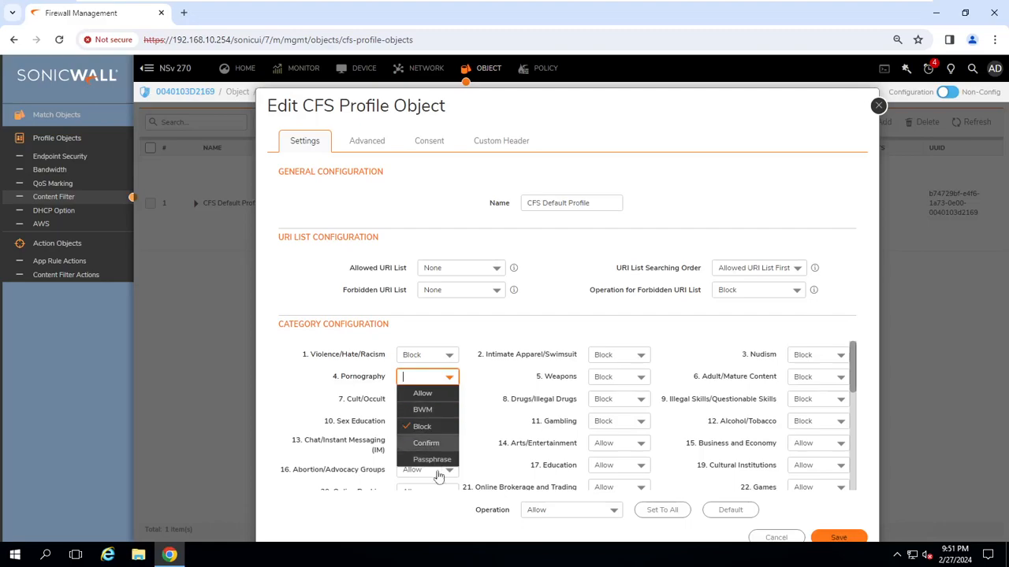
click(507, 326)
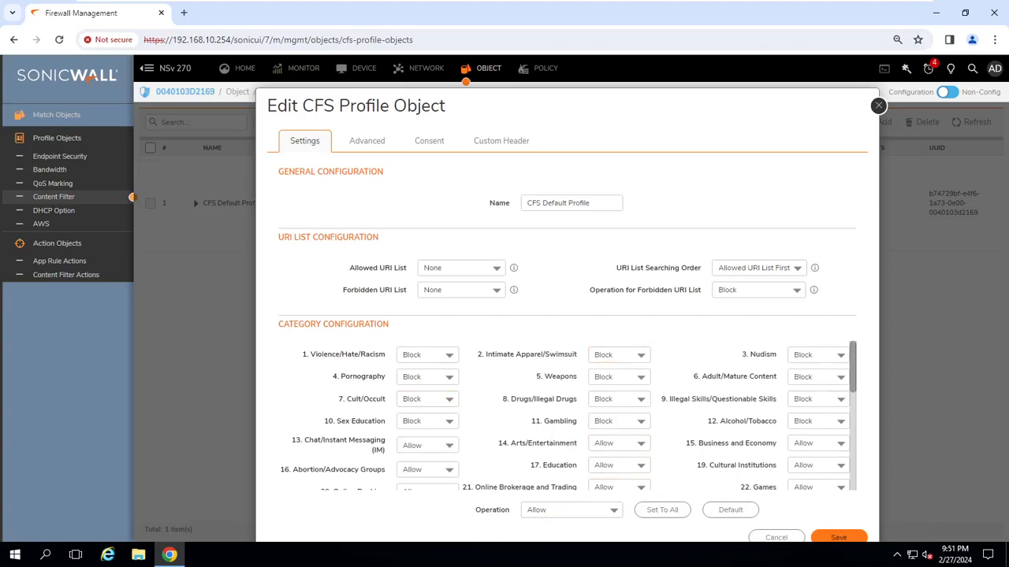
Check the 21. Online Brokerage and Trading options, then view the CFS Default Profile's Advanced settings.
scroll(681, 453, down, 1)
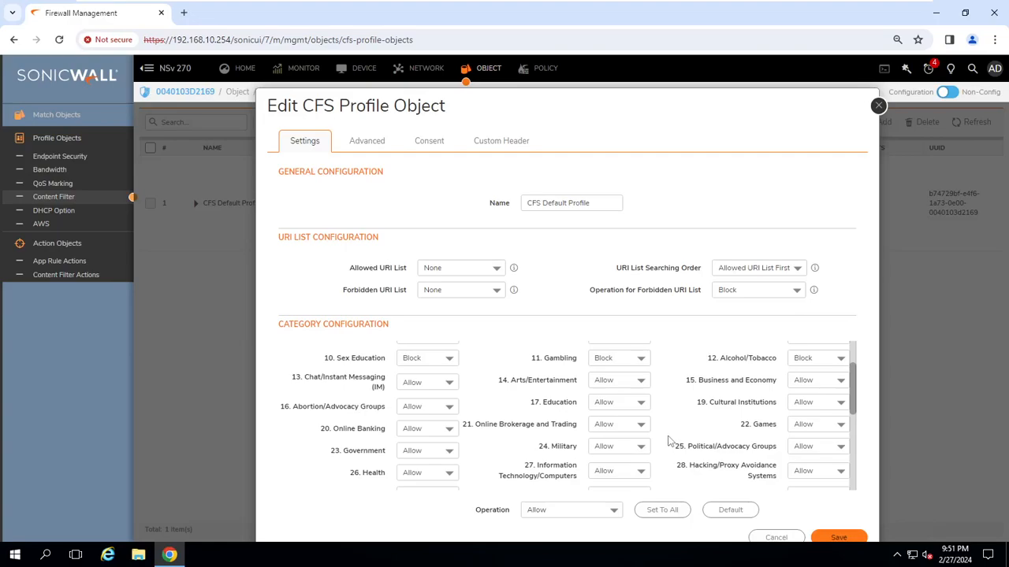
click(643, 425)
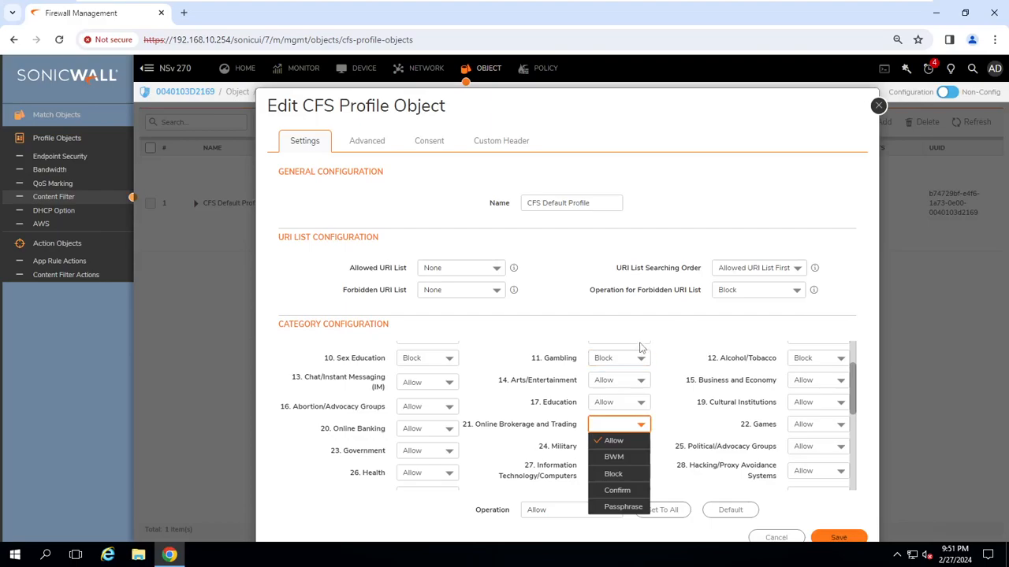
click(354, 143)
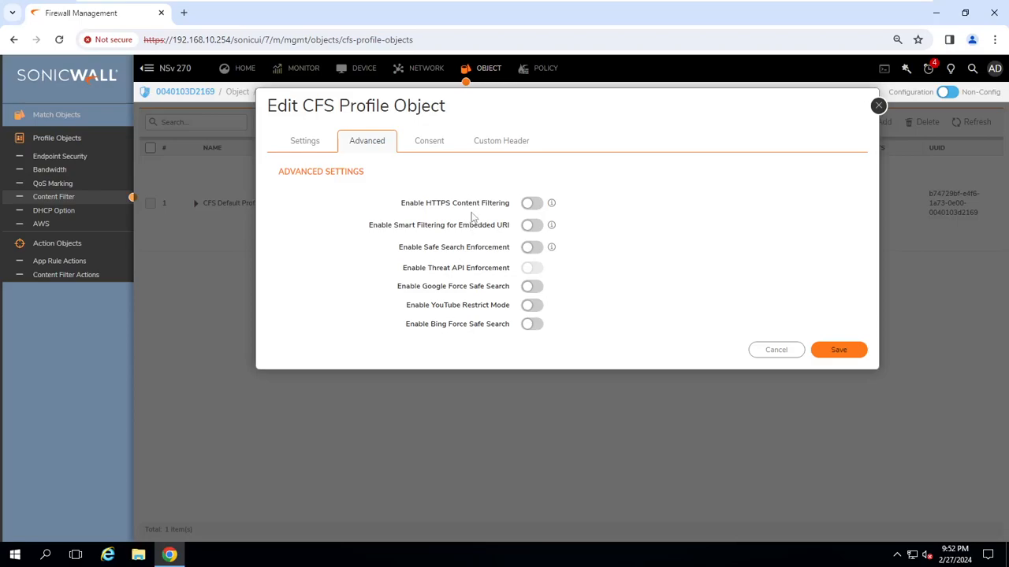
Enable HTTPS Content Filtering in the CFS Default Profile, leaving Safe Search Enforcement off.
click(532, 203)
click(539, 250)
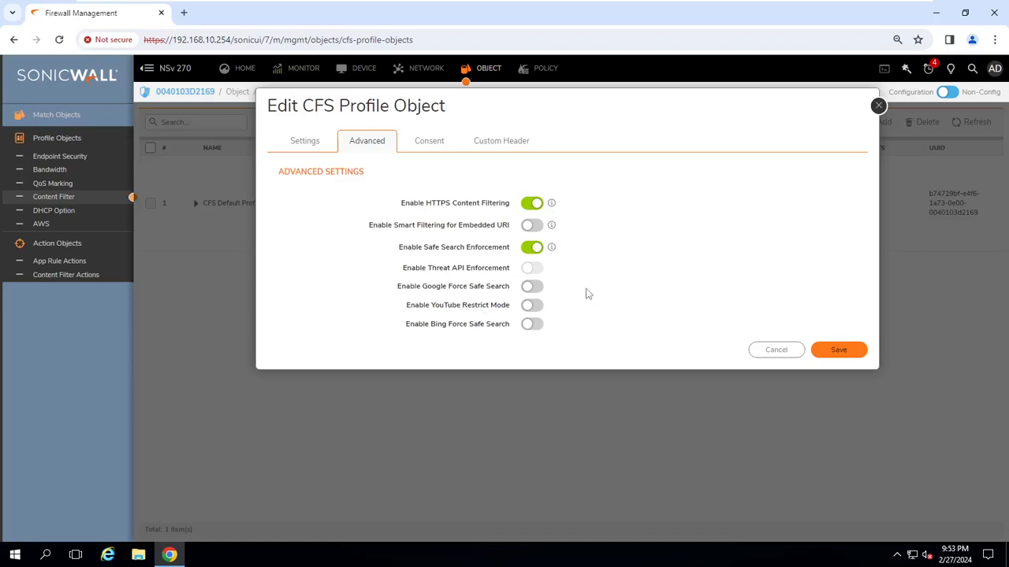
mouse_move(554, 248)
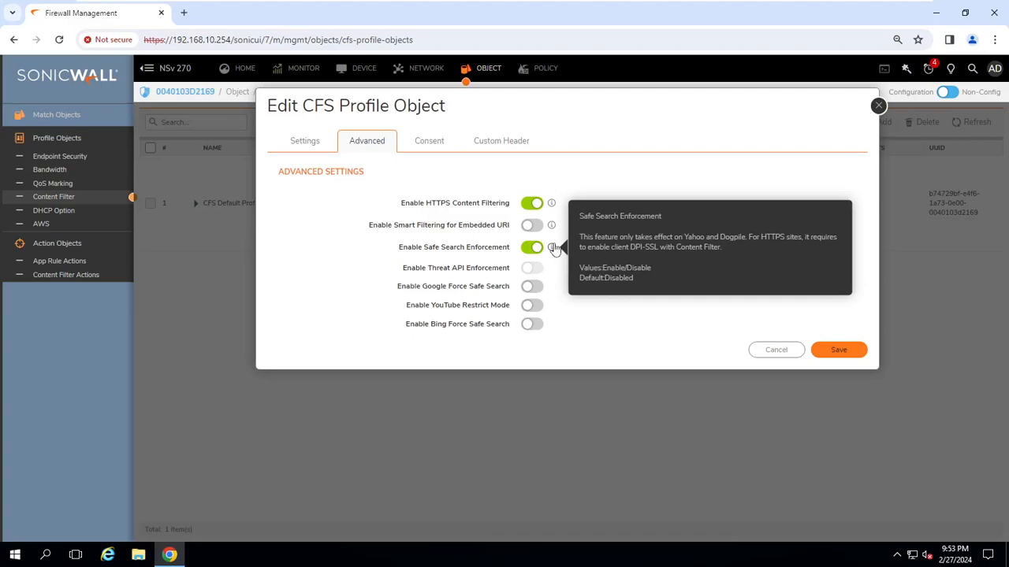
click(532, 248)
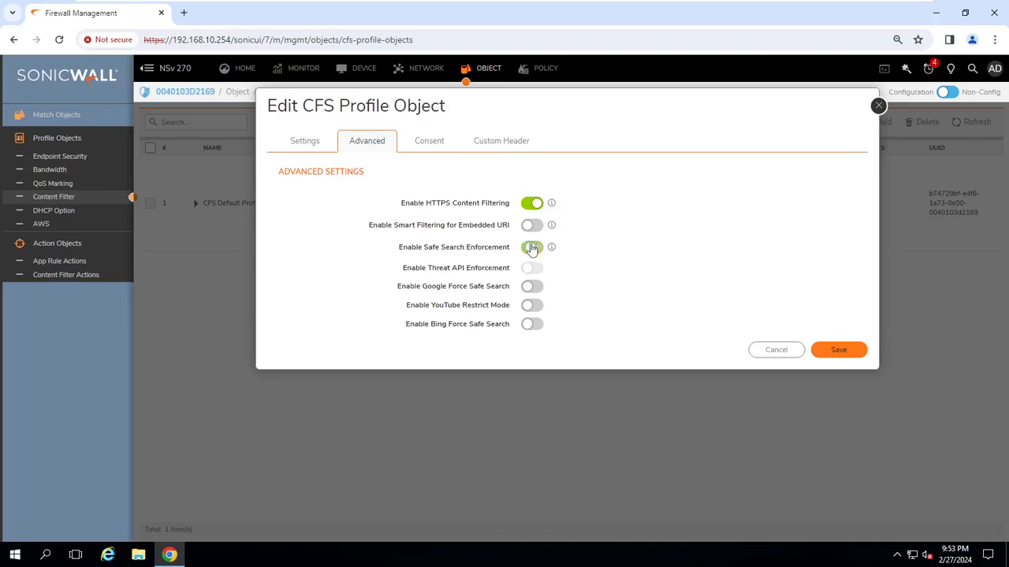
click(439, 146)
Review the Custom Header and Settings tabs, then save the CFS Default Profile edits.
click(499, 142)
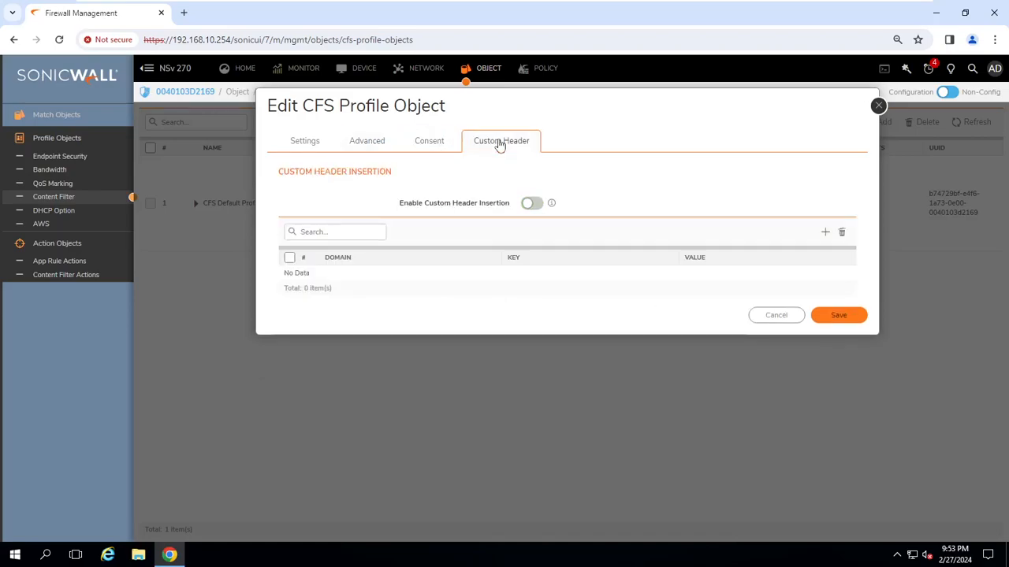
click(320, 143)
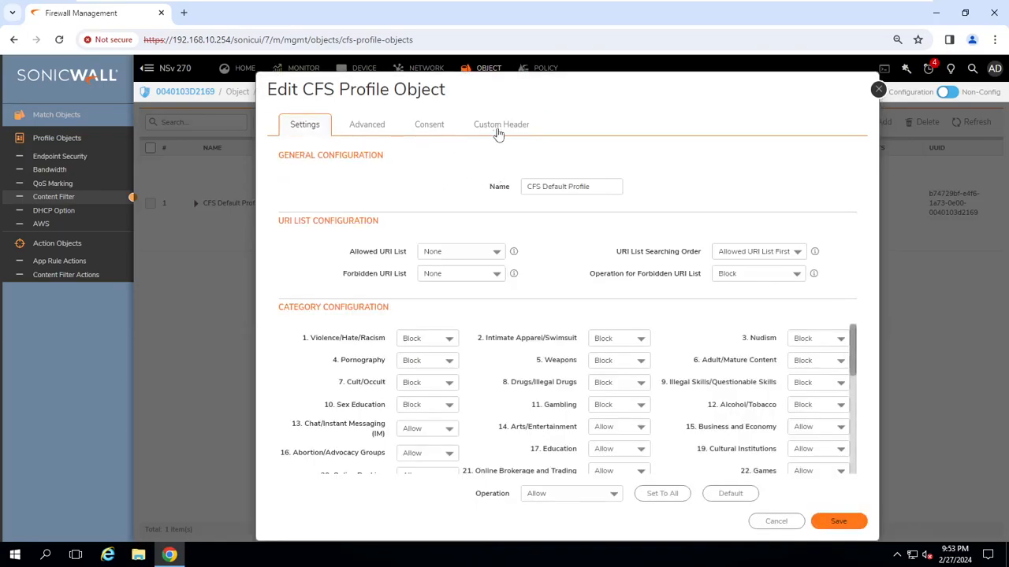
click(371, 134)
click(835, 334)
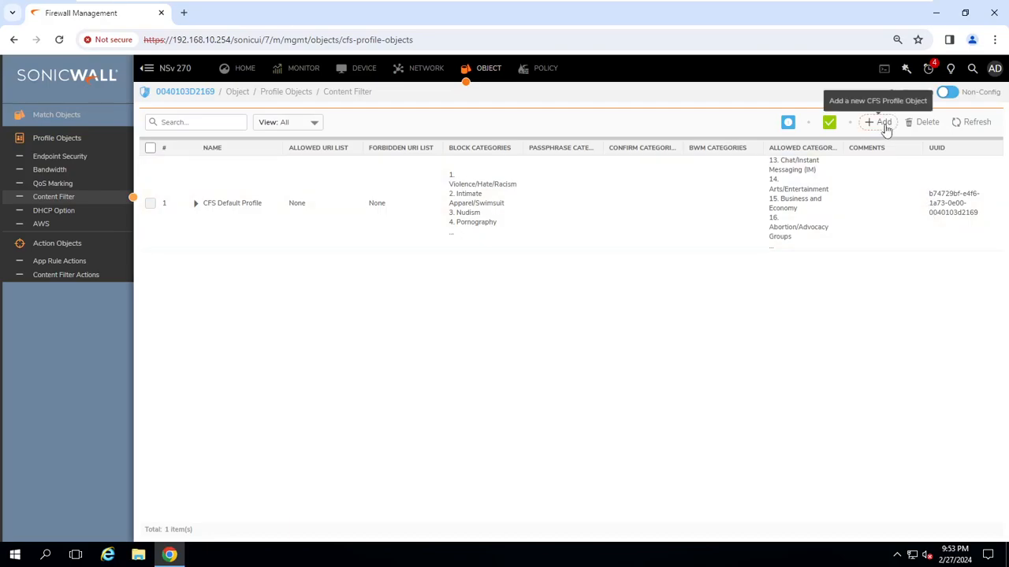
Add a new CFS profile named IT CFS Policy that blocks 22. Games and 28. Hacking/Proxy Avoidance Systems.
click(882, 124)
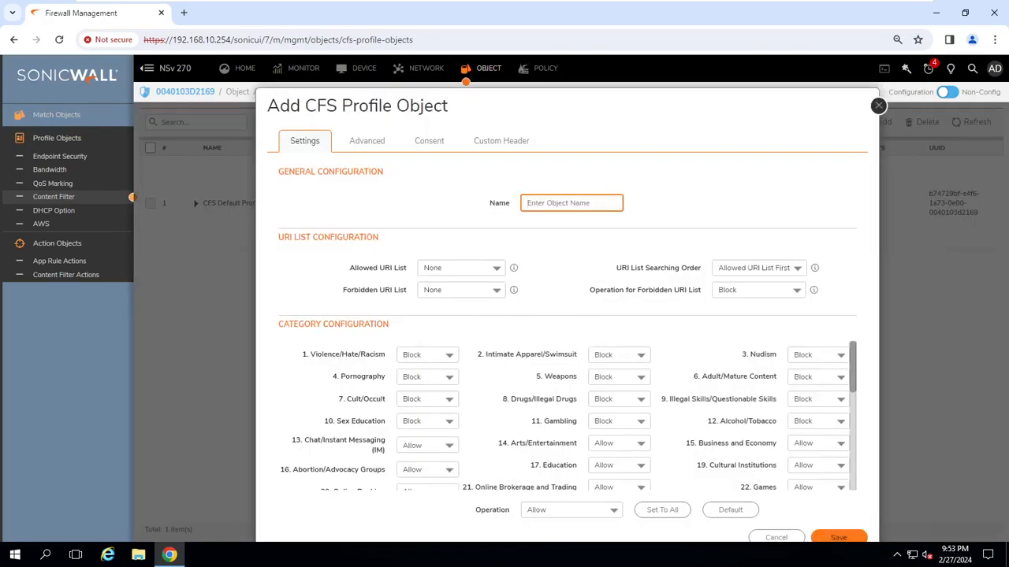
text(IT CFS Policy)
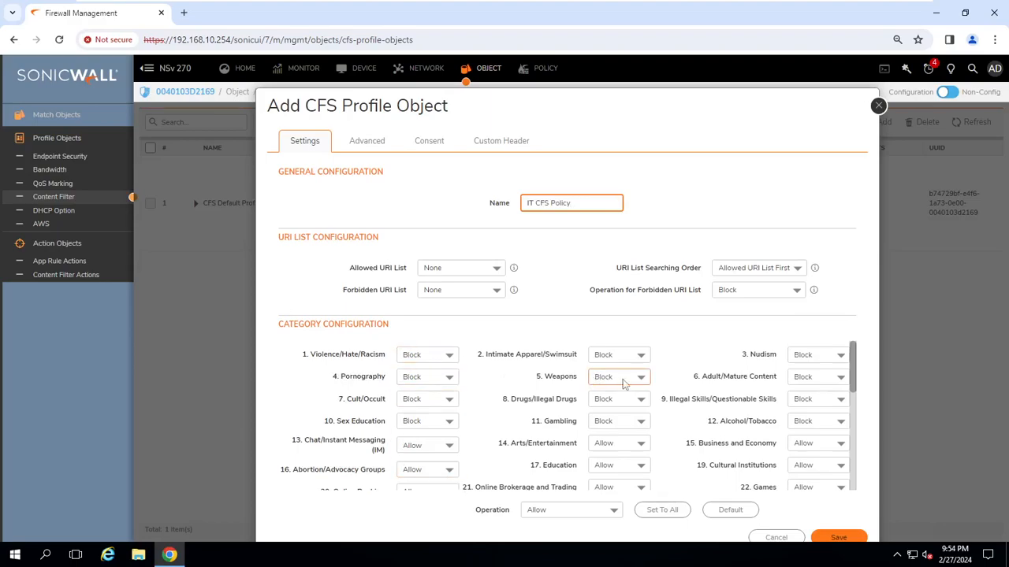
scroll(530, 395, down, 1)
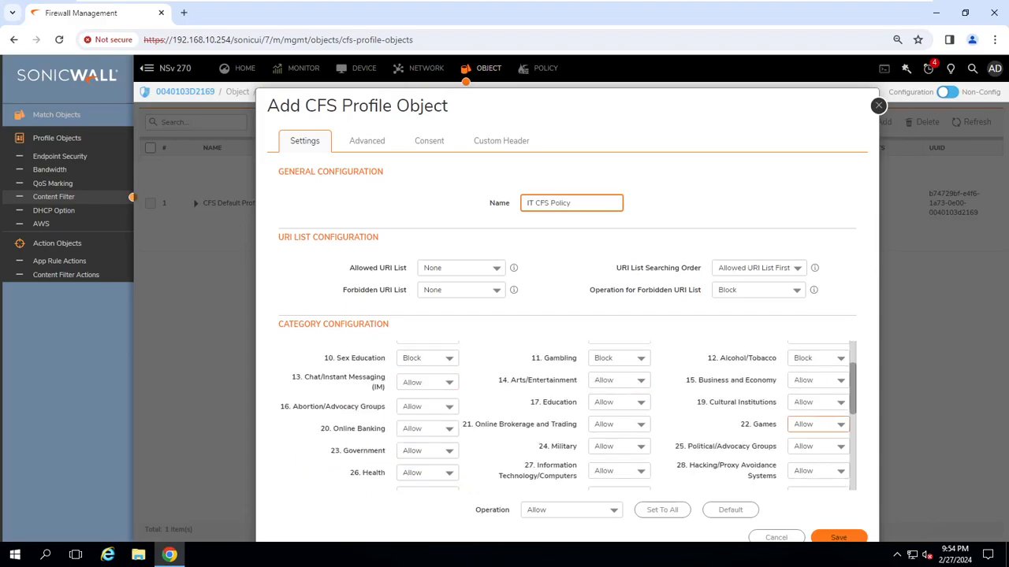
click(831, 424)
click(821, 473)
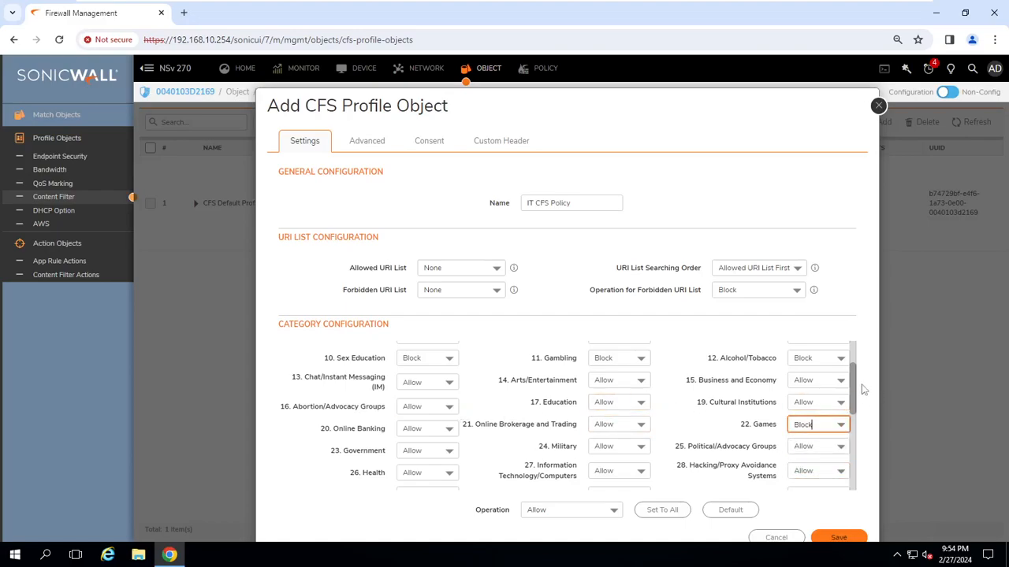
scroll(858, 404, down, 1)
mouse_move(859, 405)
mouse_down()
mouse_move(863, 461)
mouse_move(858, 409)
mouse_up()
click(835, 404)
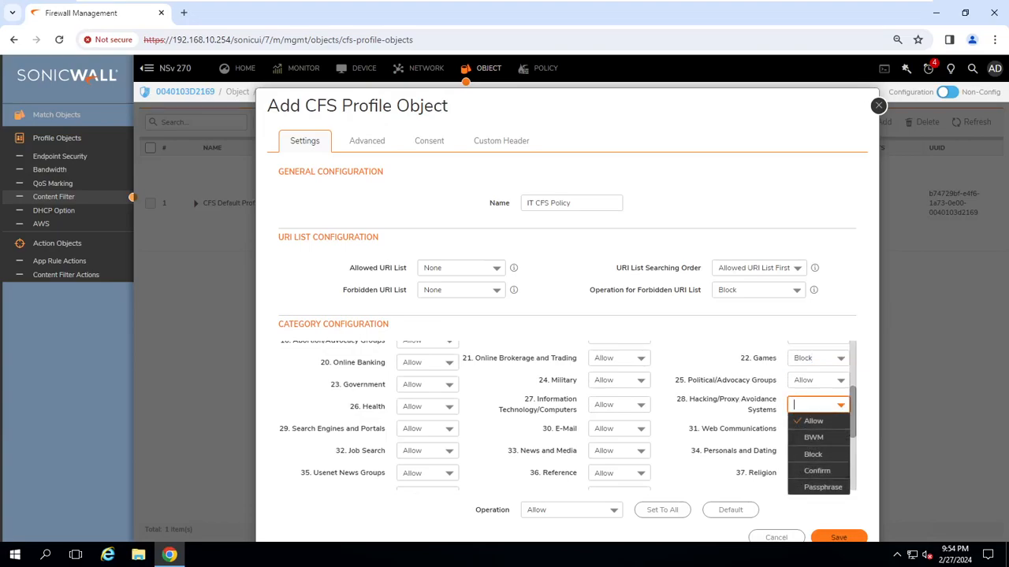
click(823, 453)
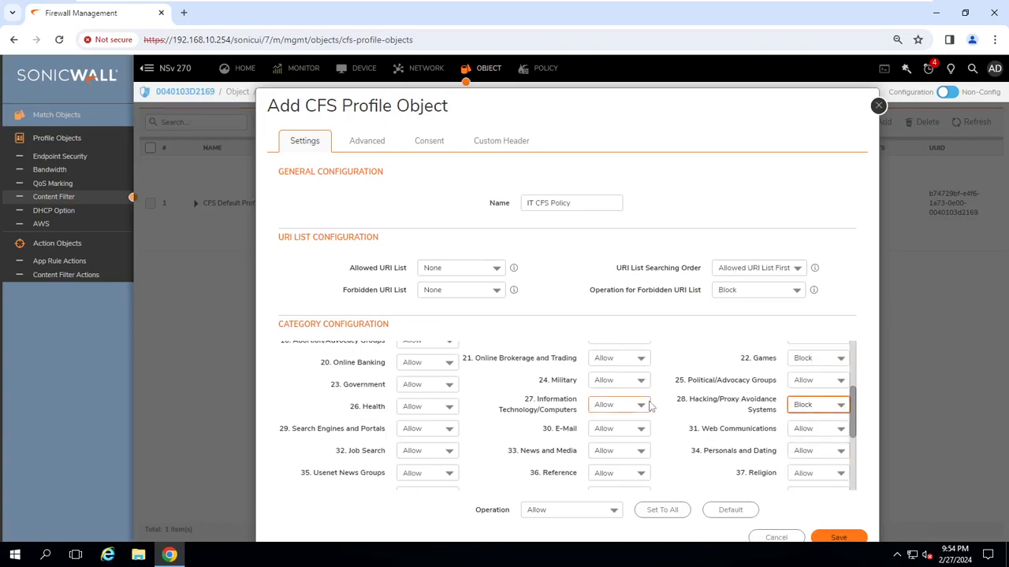
Scroll through the remaining categories and leave VMware full screen to reach the whiteboard.
scroll(683, 435, down, 1)
scroll(682, 435, down, 1)
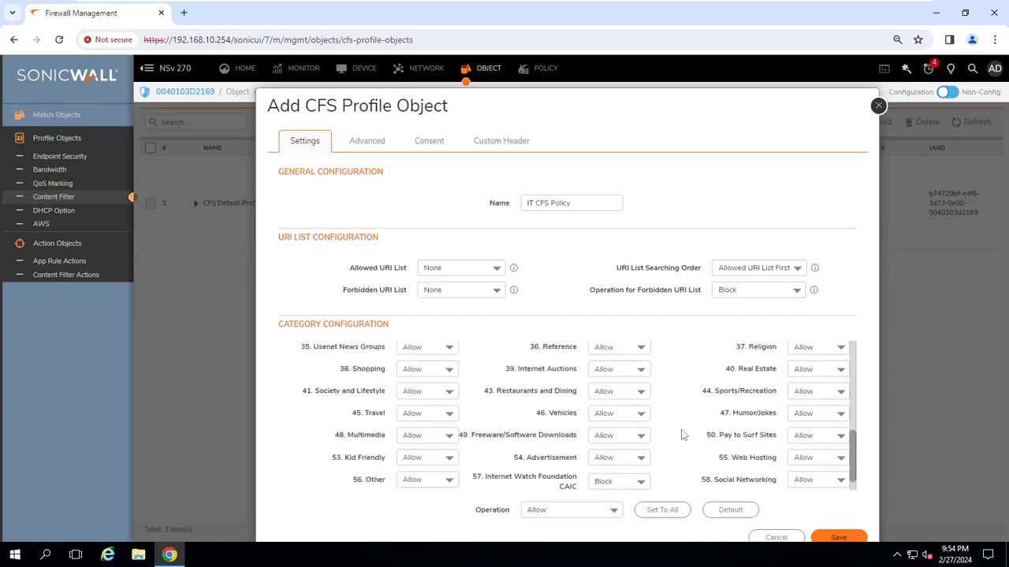
scroll(682, 435, down, 1)
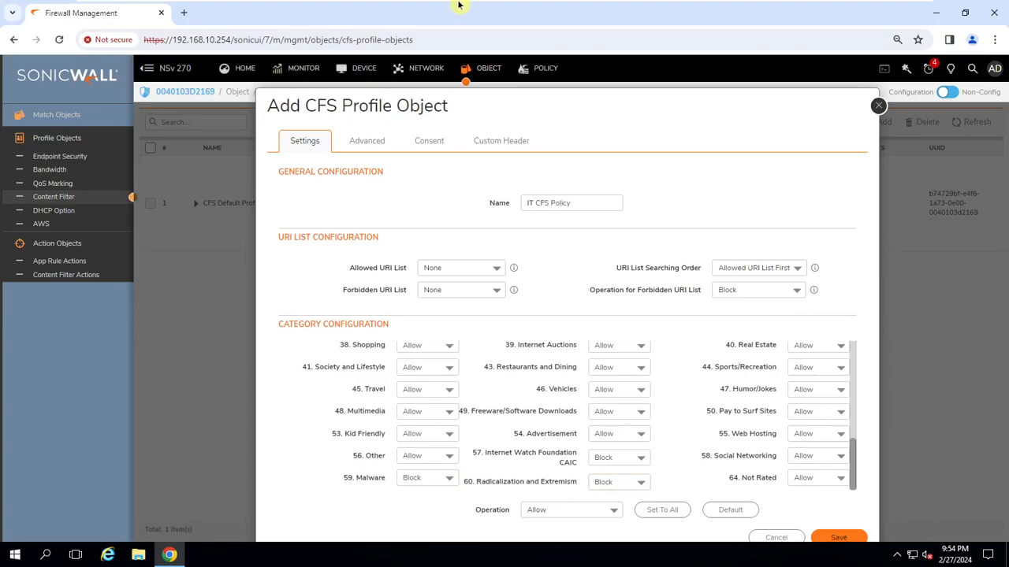
mouse_move(463, 3)
click(348, 12)
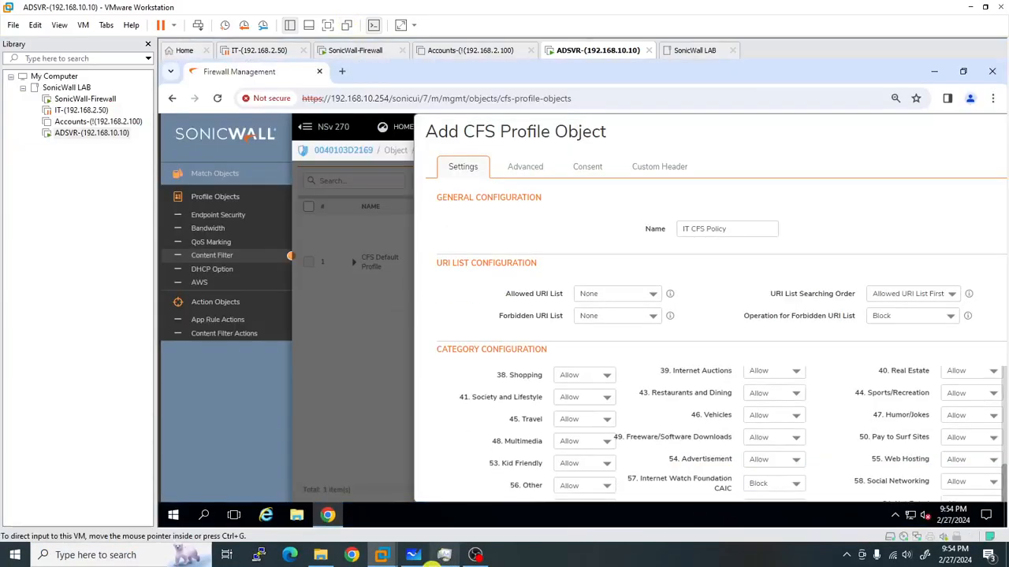
click(413, 555)
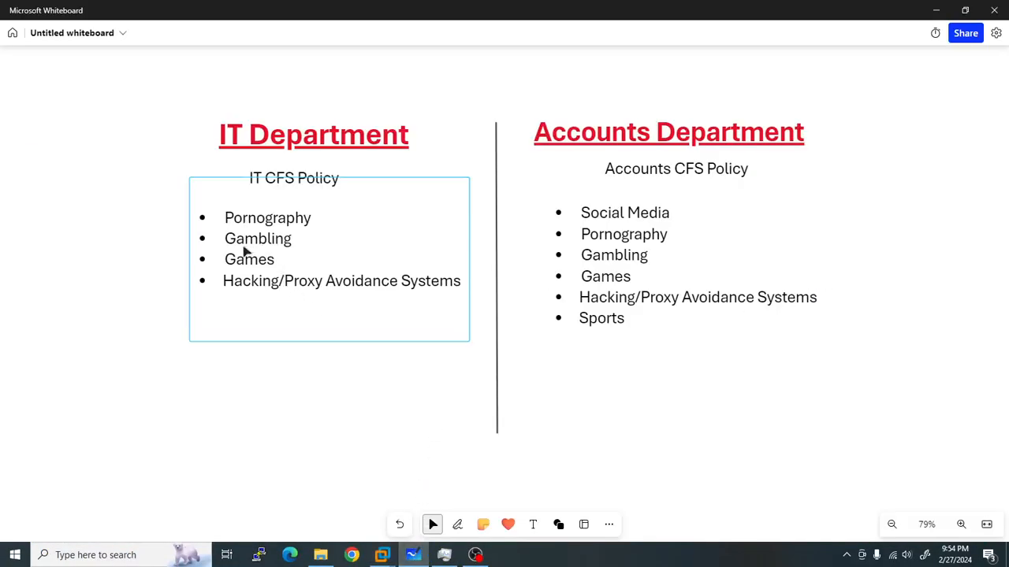
Check the IT block list on the whiteboard, then return to the ADSVR VM in full screen.
mouse_move(386, 558)
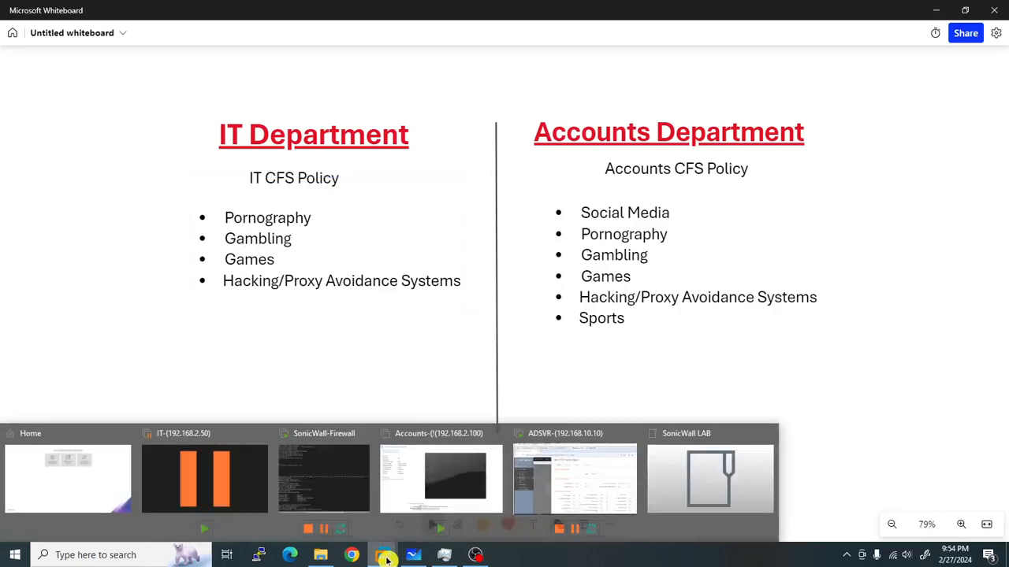
click(565, 492)
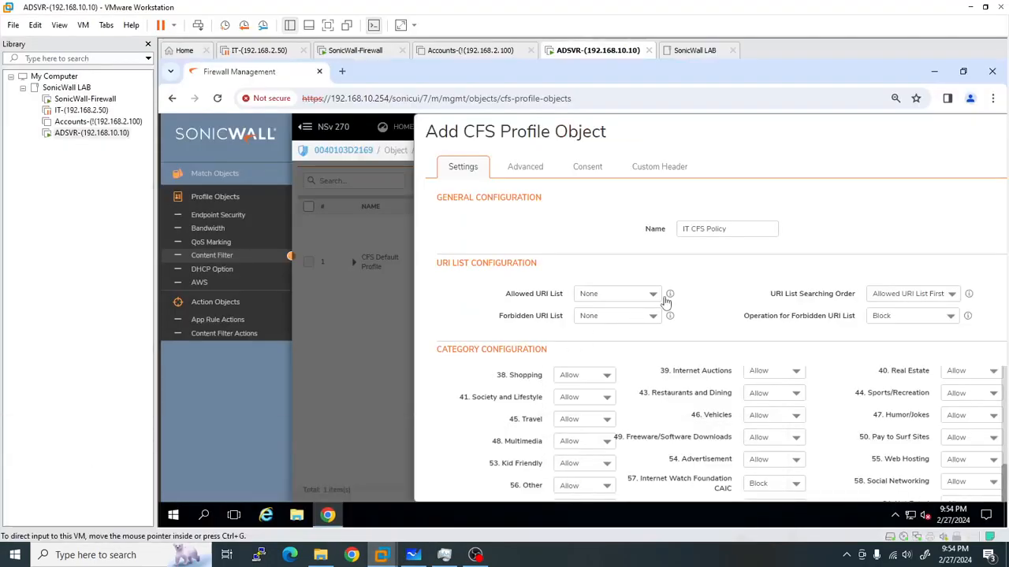
click(330, 26)
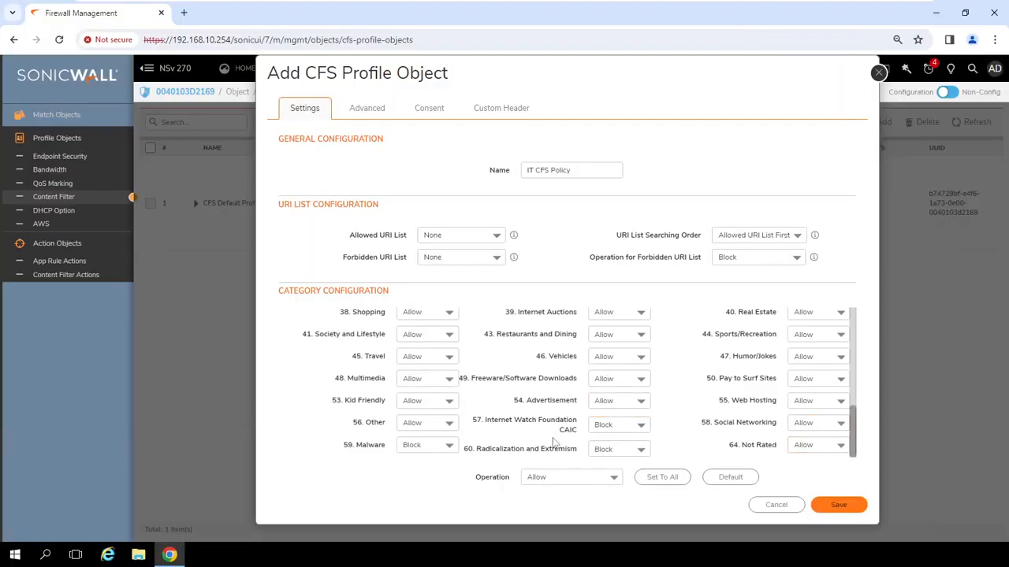
Also block the Job Search category, then save the IT CFS Policy profile.
scroll(457, 398, up, 3)
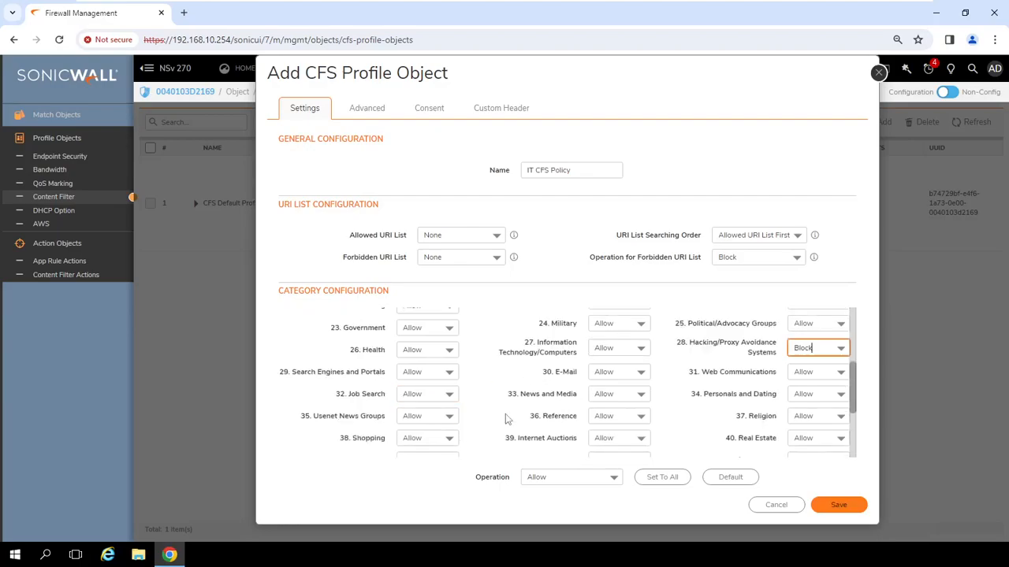
scroll(504, 415, up, 2)
scroll(472, 442, down, 2)
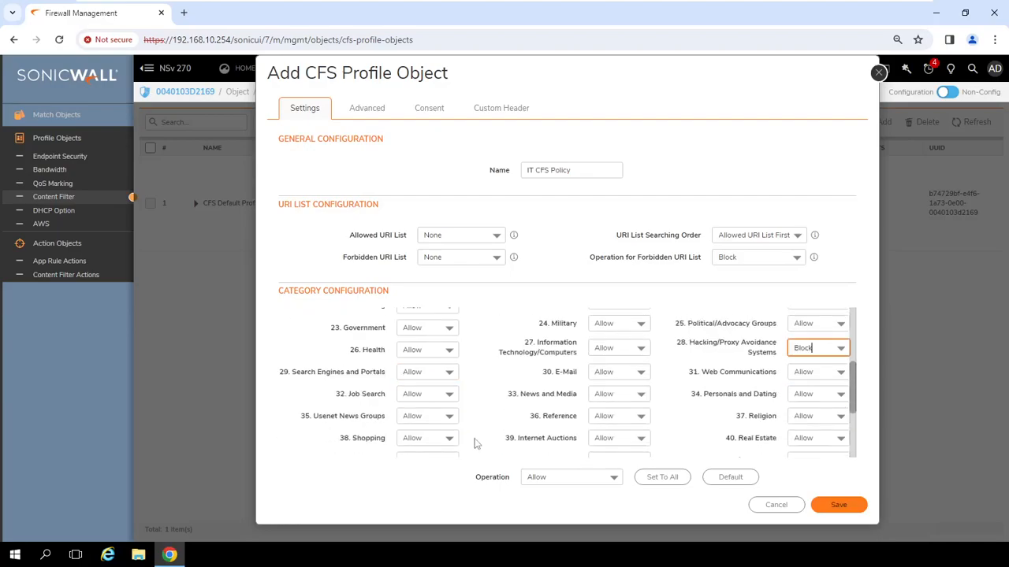
click(442, 394)
click(430, 443)
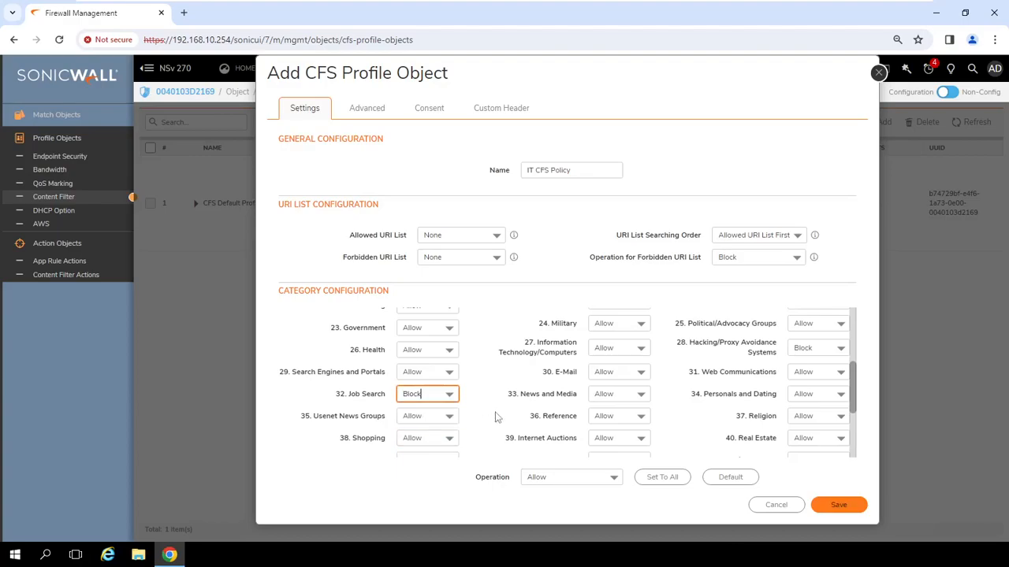
scroll(495, 413, up, 2)
scroll(488, 422, up, 2)
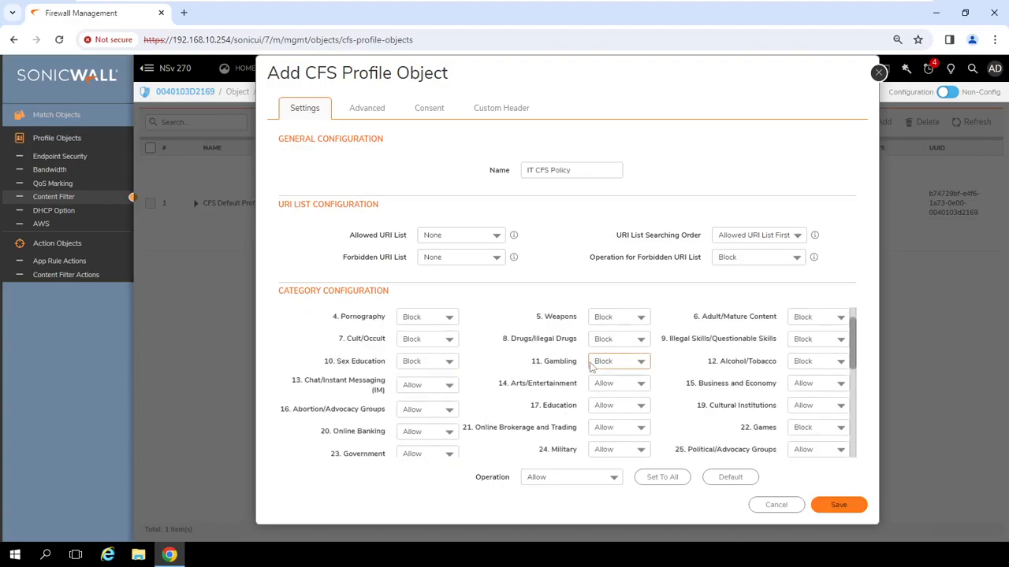
scroll(482, 413, up, 1)
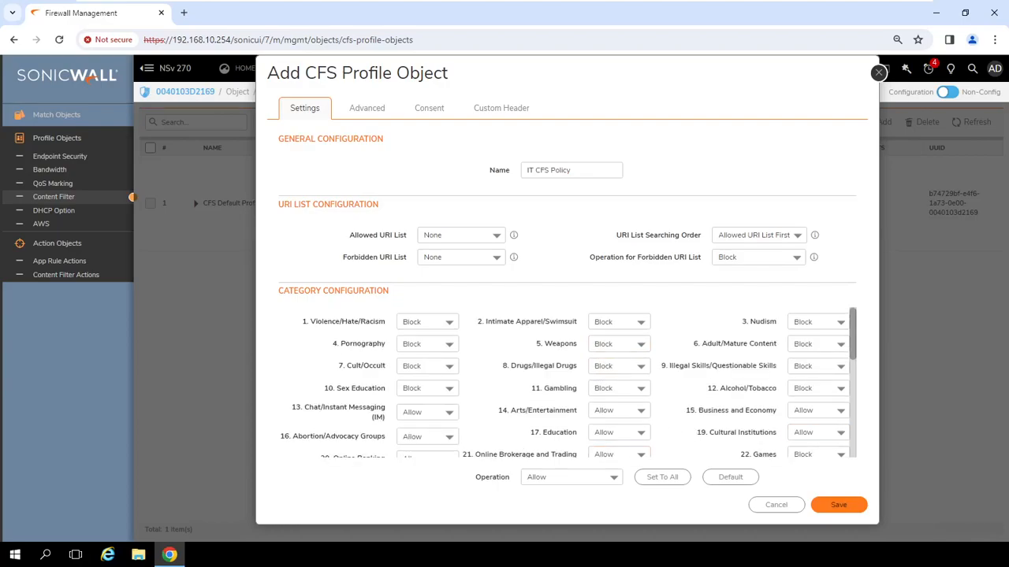
click(842, 505)
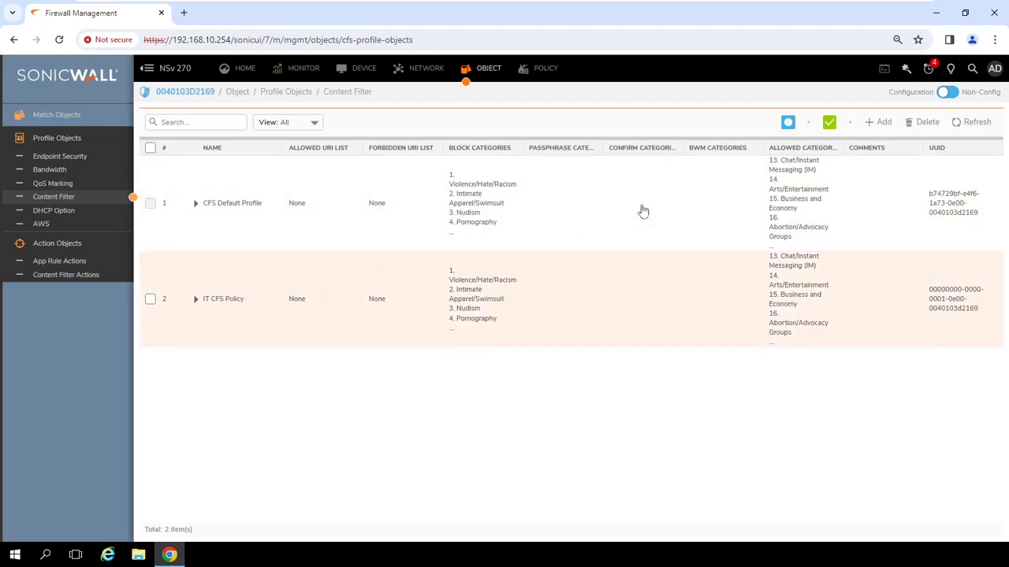
Add a profile named Accounts CFS Policy blocking Social Networking, Games and Hacking/Proxy Avoidance.
click(881, 122)
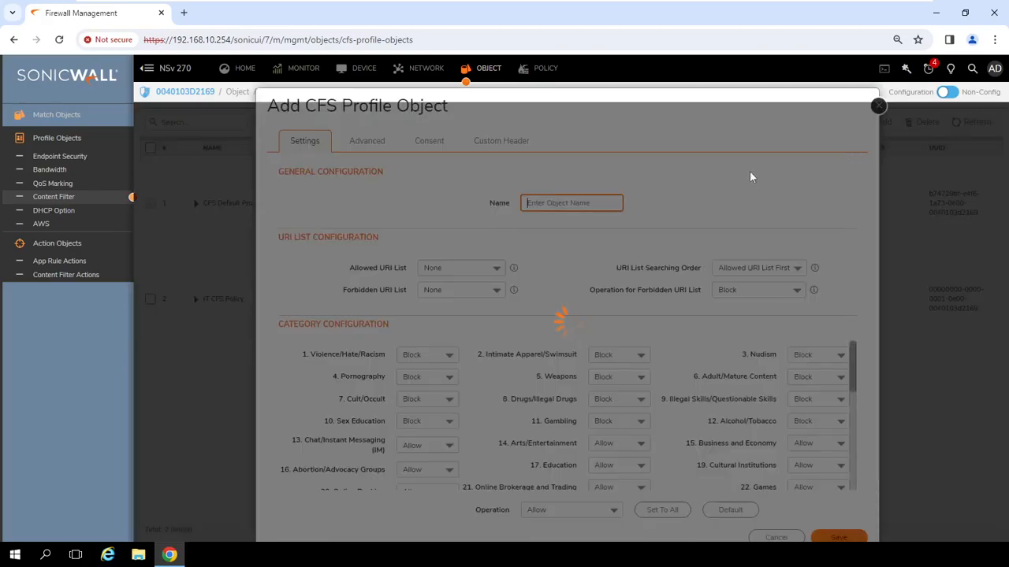
text(Accounts CFS Policy)
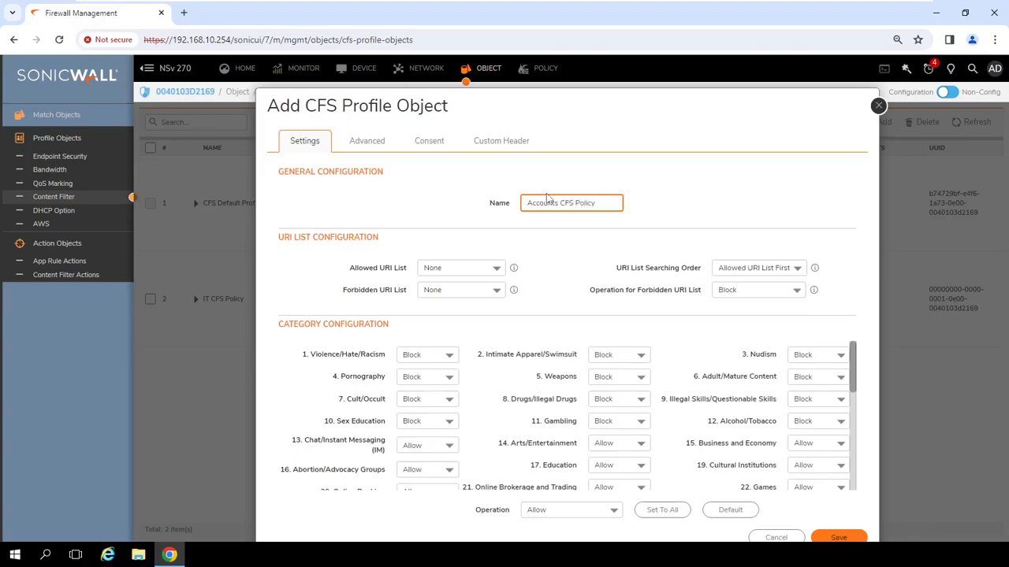
click(616, 251)
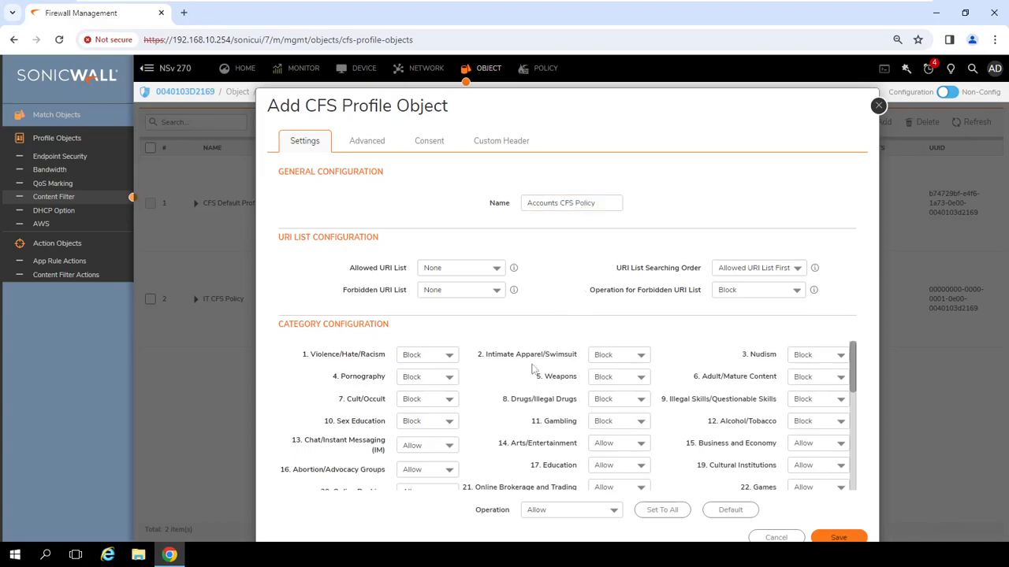
scroll(670, 417, down, 5)
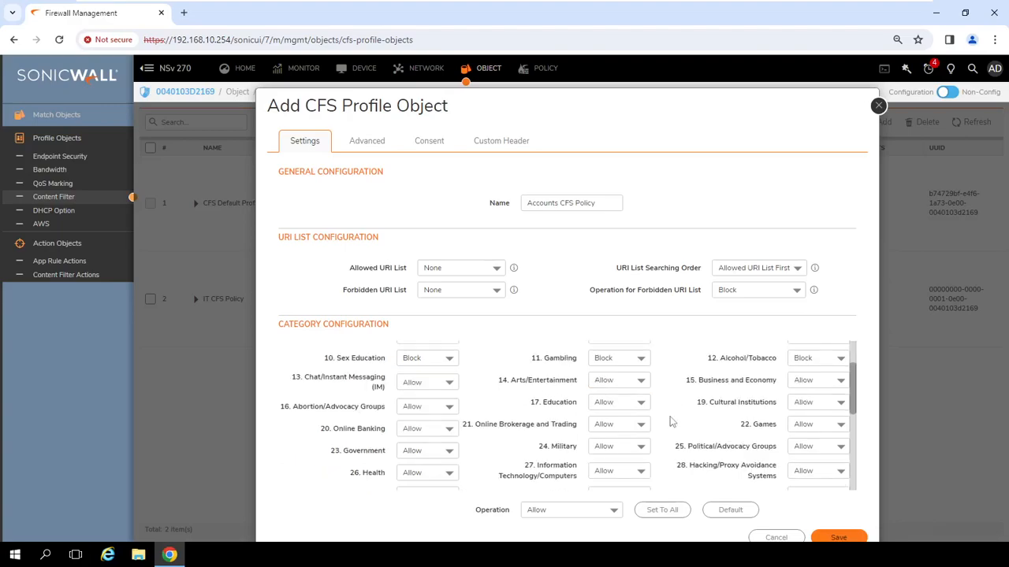
click(813, 456)
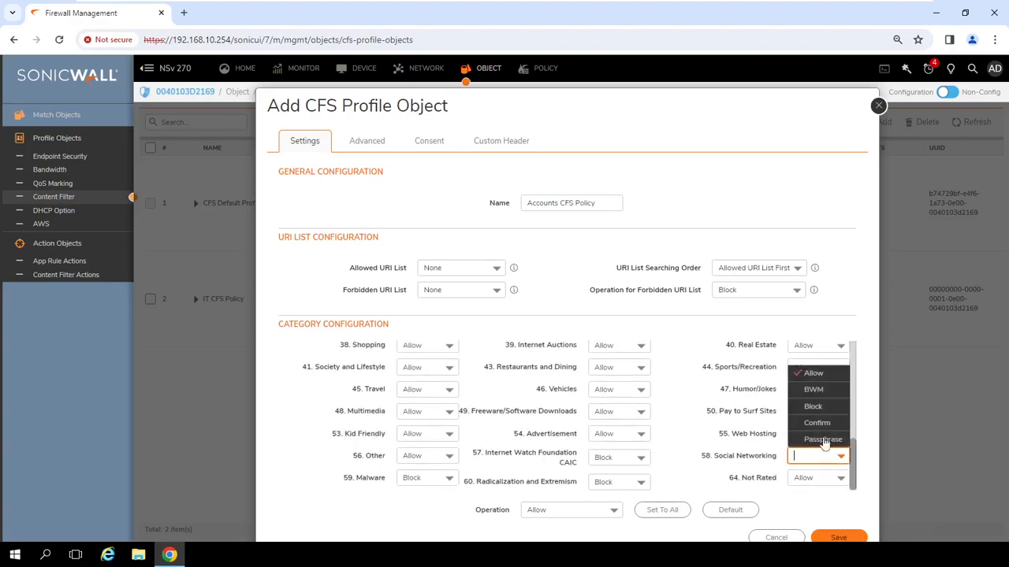
click(812, 407)
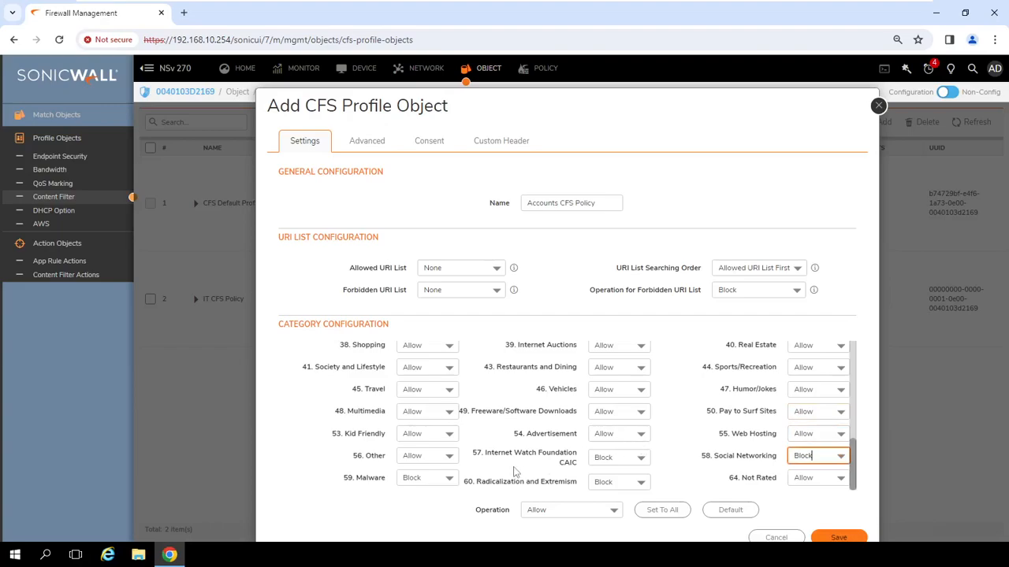
scroll(516, 473, up, 2)
scroll(567, 417, up, 4)
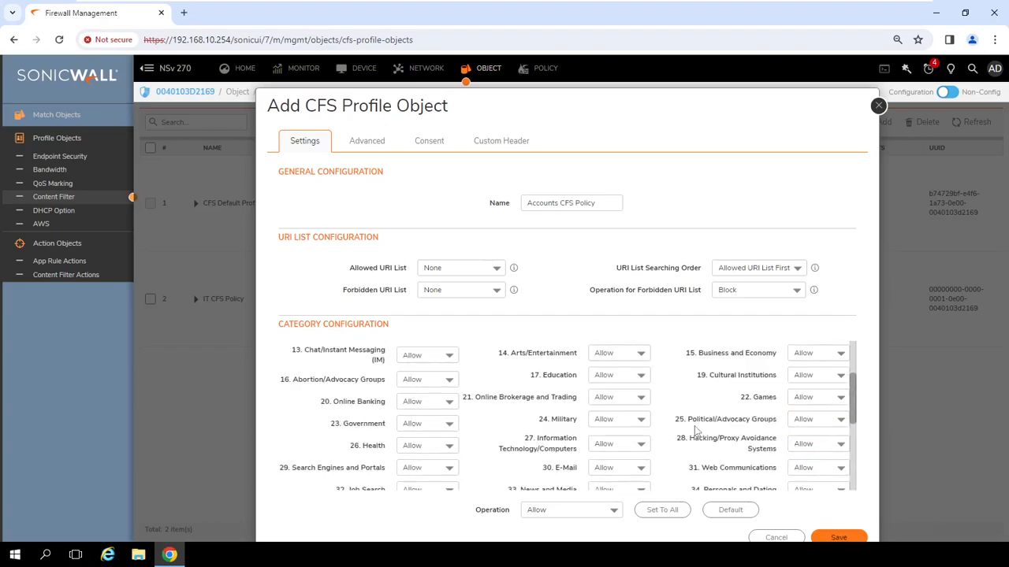
click(818, 398)
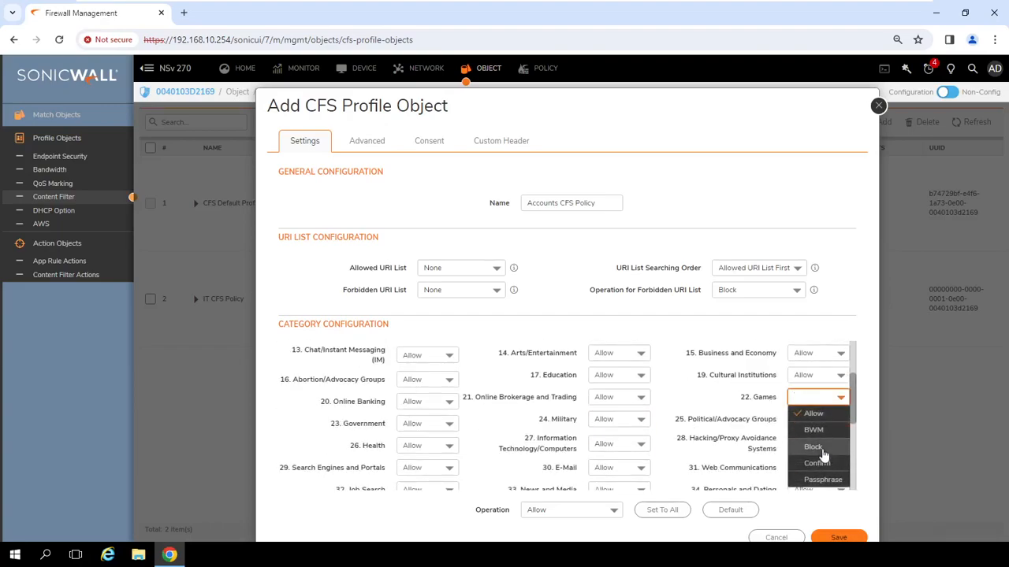
click(819, 446)
click(824, 447)
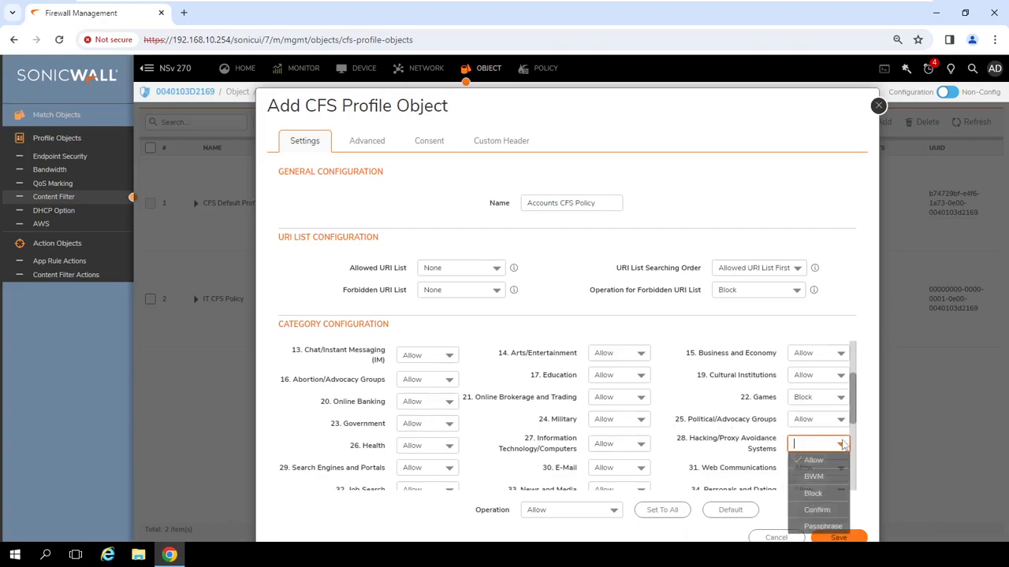
click(815, 477)
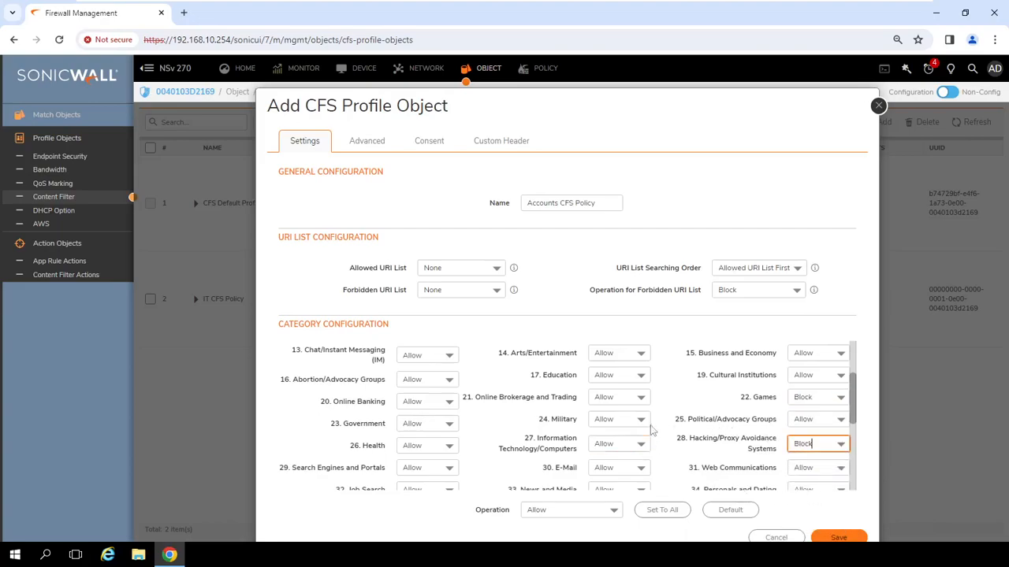
Block Job Search and Shopping as well, then save the Accounts CFS Policy profile.
scroll(662, 400, up, 3)
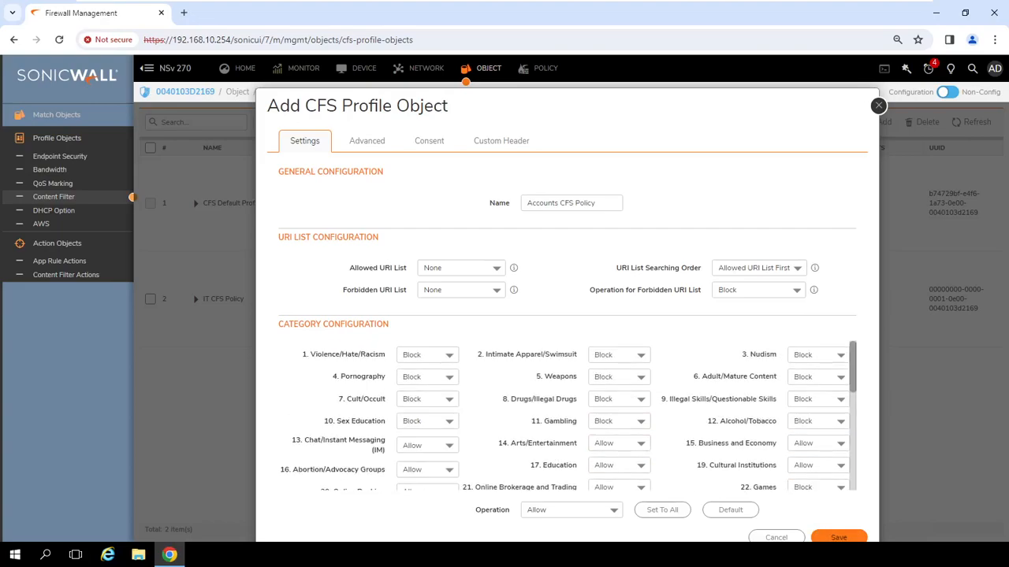
scroll(528, 446, down, 4)
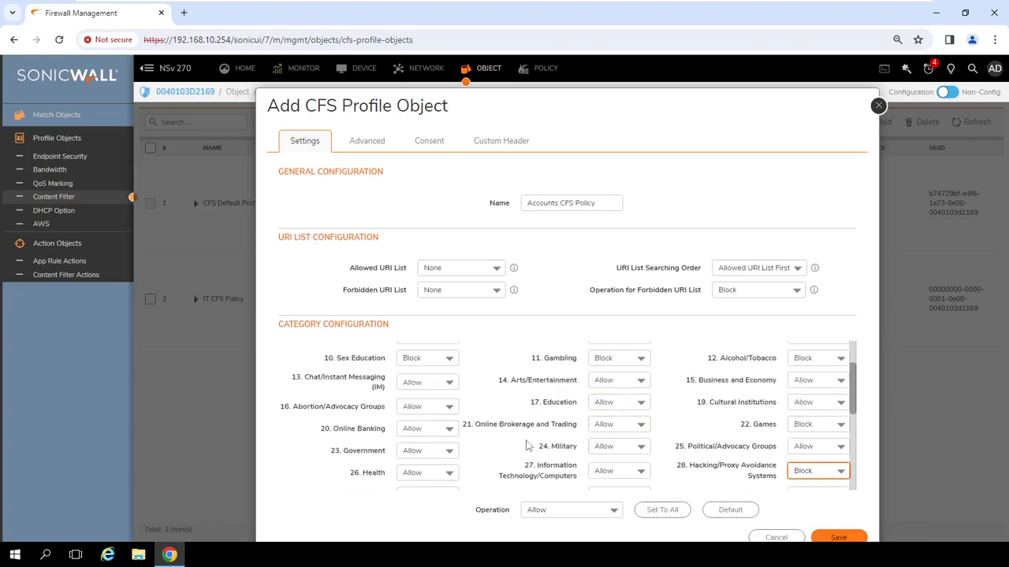
click(445, 453)
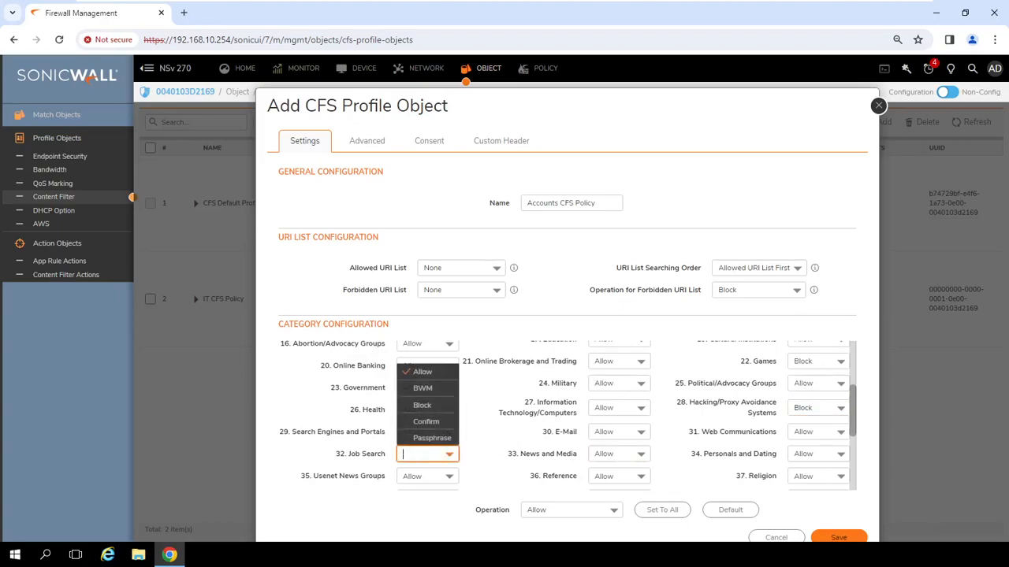
click(418, 388)
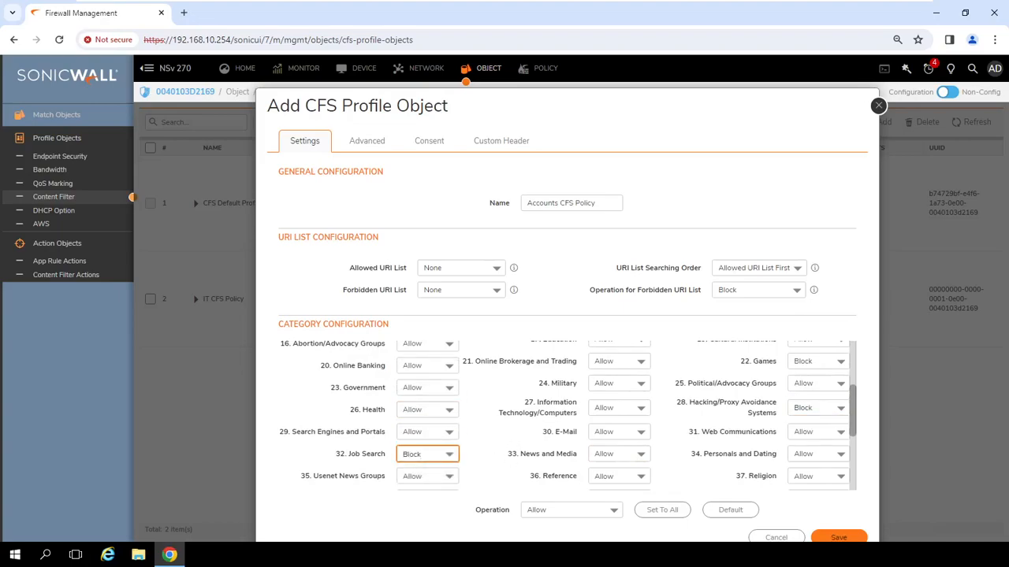
scroll(567, 416, down, 6)
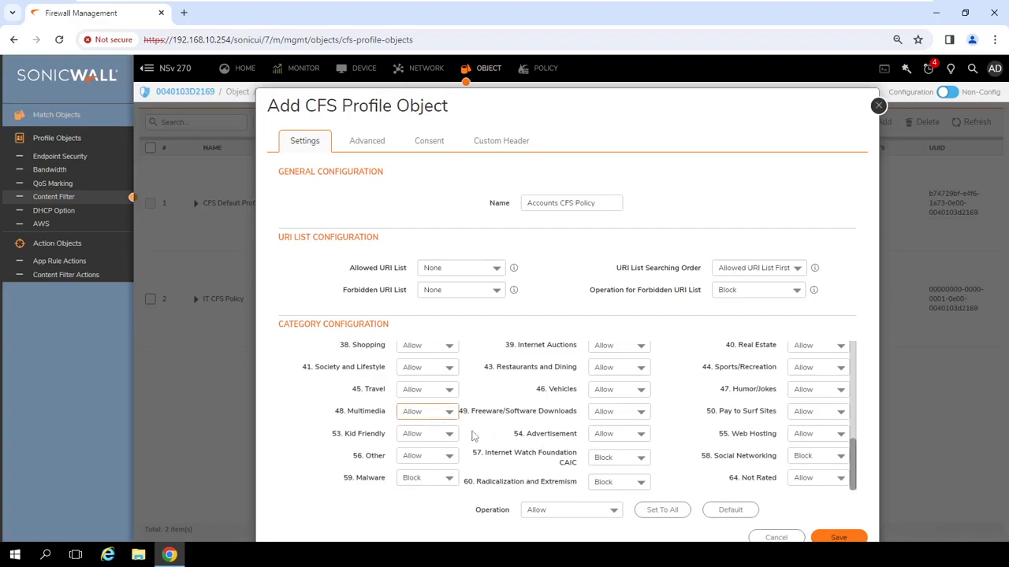
scroll(441, 424, up, 1)
click(451, 410)
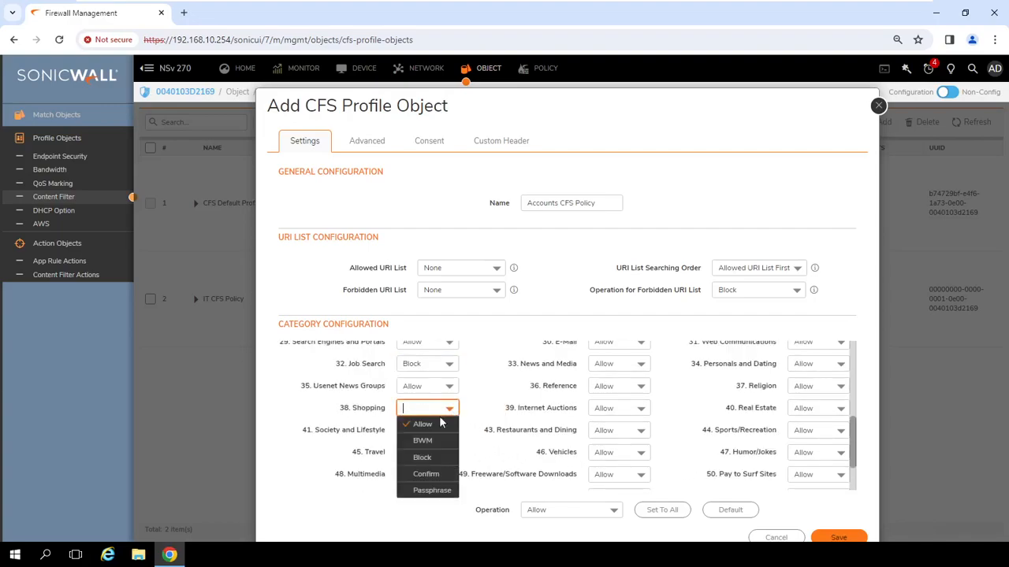
click(429, 459)
scroll(461, 429, up, 2)
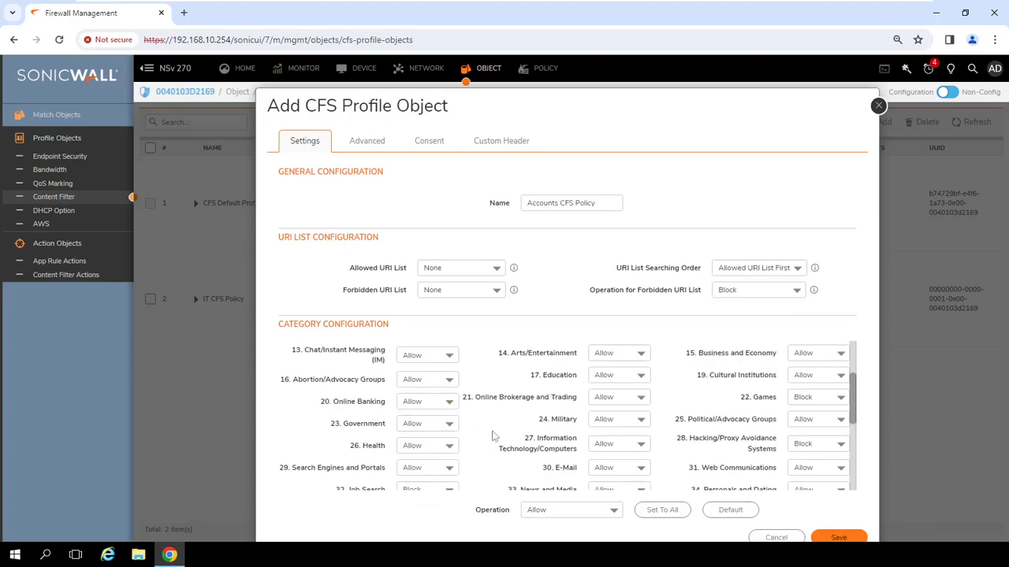
scroll(567, 415, up, 1)
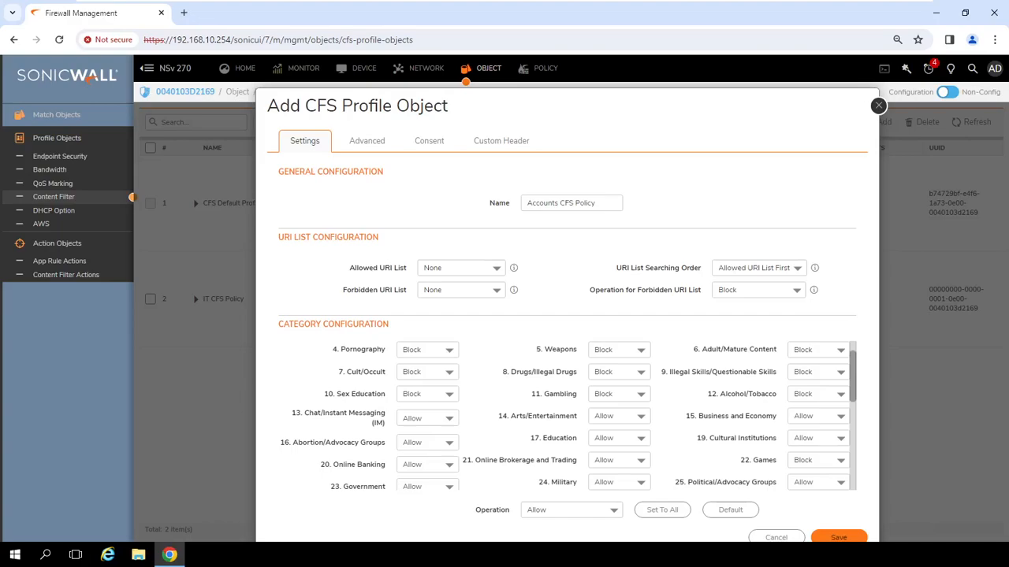
click(837, 539)
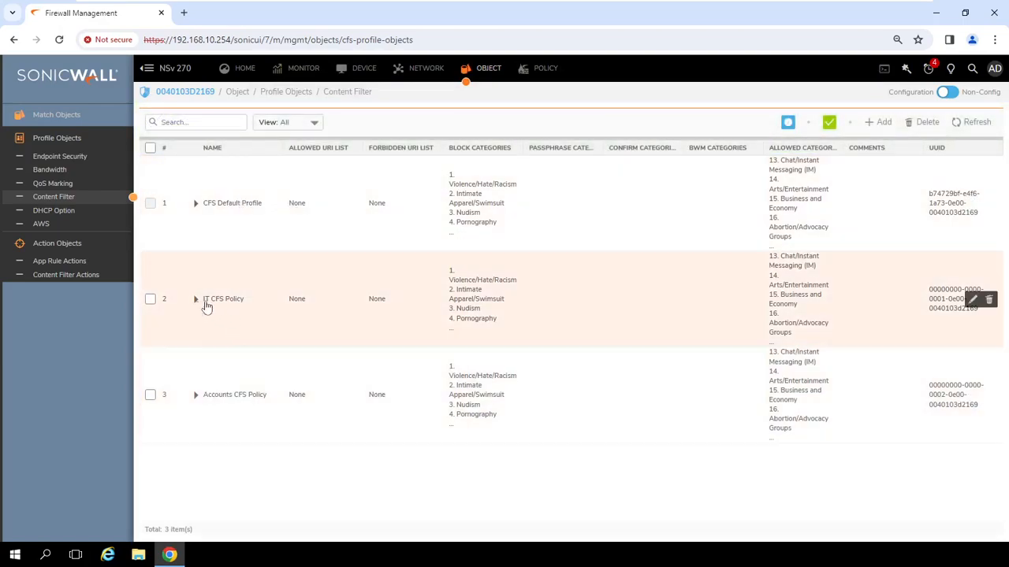
Rename the IT CFS Policy profile to IT CFS Profile and save it.
click(975, 300)
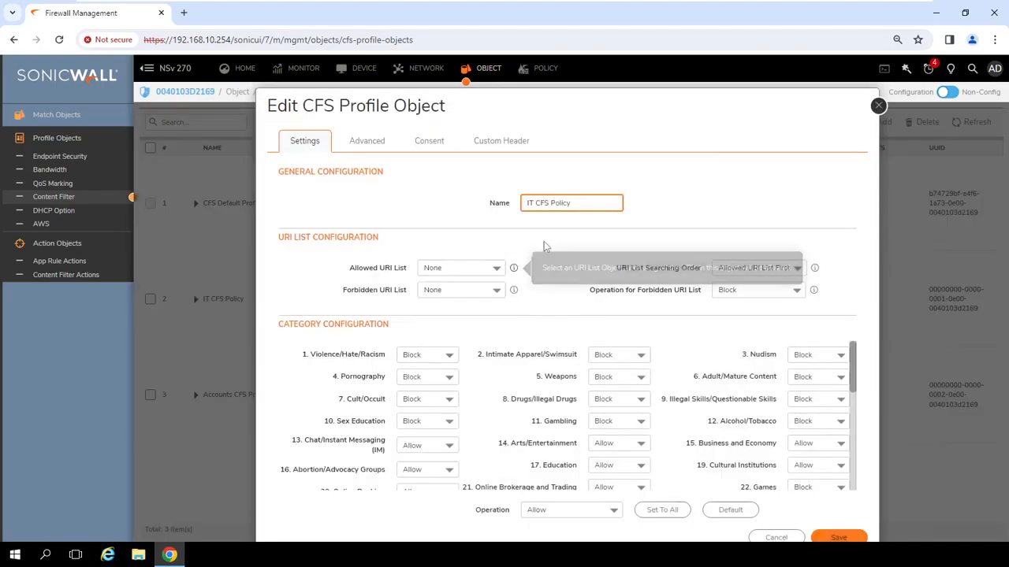
key(shift+Left)
key(shift+Left)
key(shift+Left)
key(shift+Left)
key(shift+Left)
key(shift+Left)
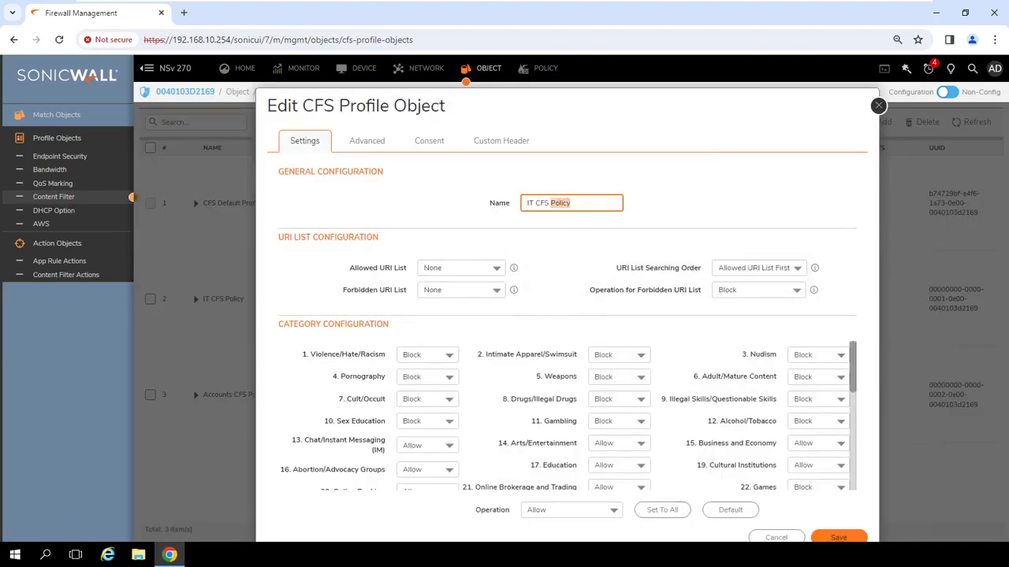
key(BackSpace)
text(Profile)
click(839, 536)
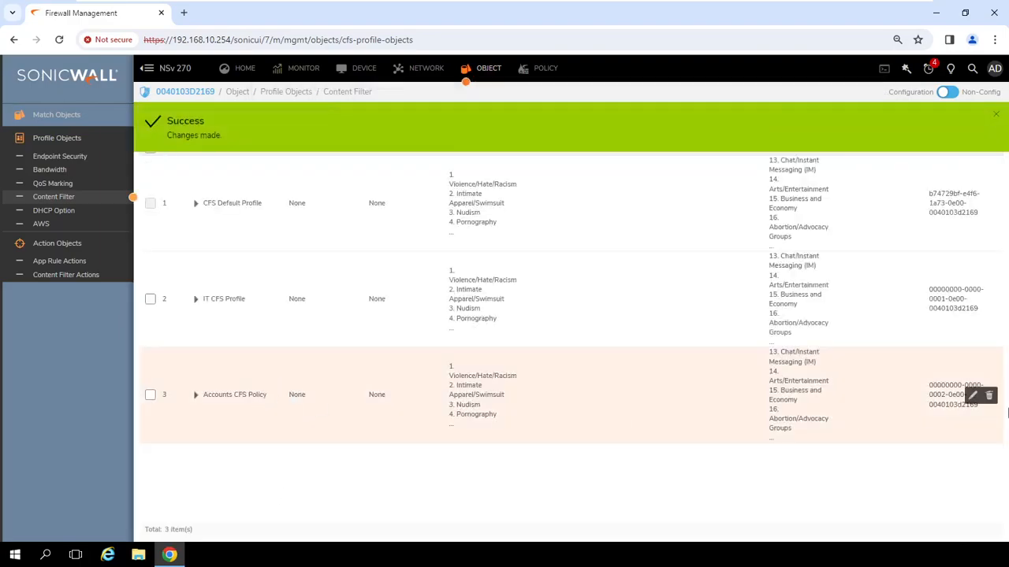
Rename the Accounts CFS Policy profile to Accounts CFS Profile and save it.
click(972, 396)
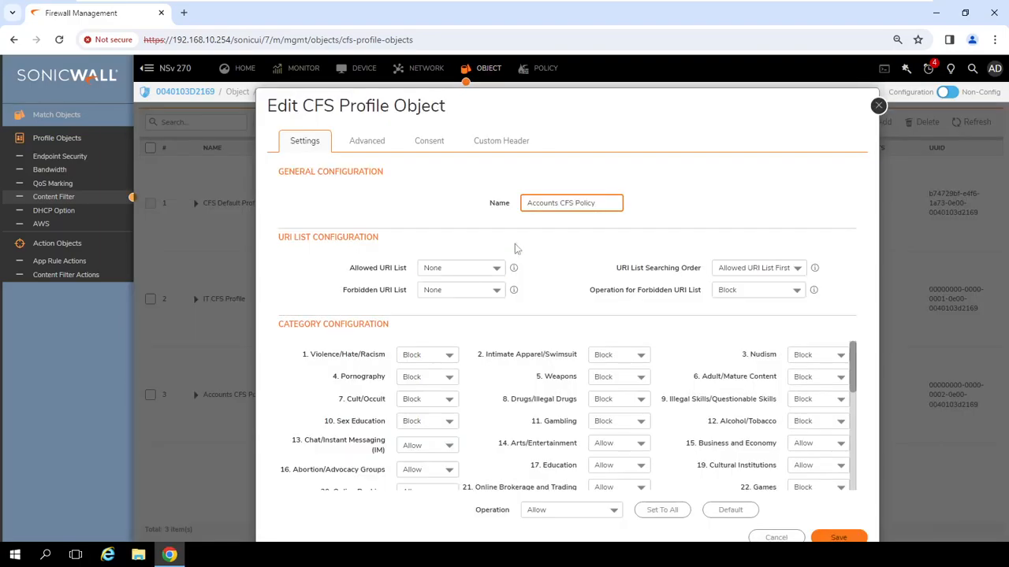
key(BackSpace)
key(BackSpace)
key(BackSpace)
key(BackSpace)
key(BackSpace)
text(rofiles)
key(BackSpace)
click(839, 537)
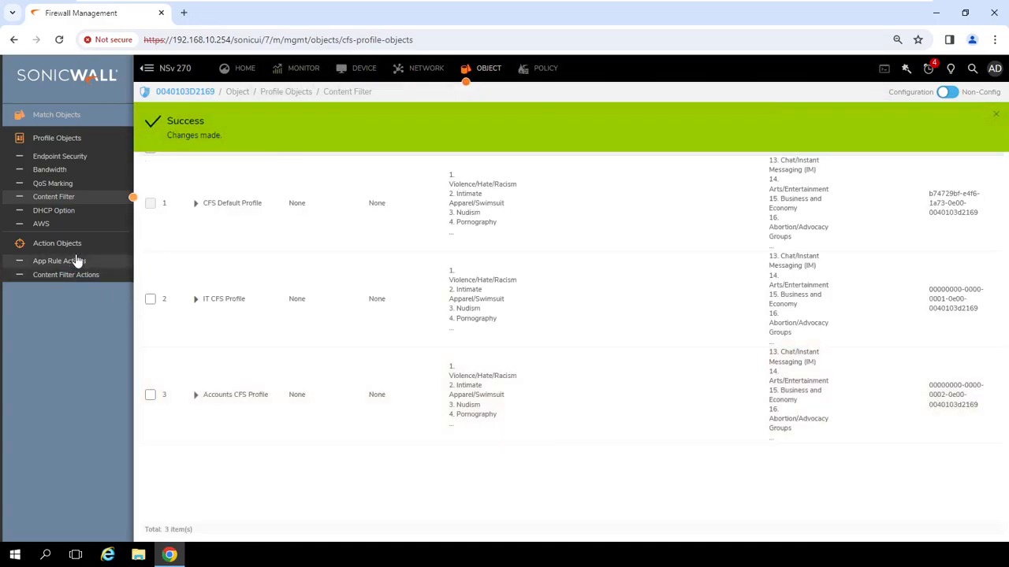
click(83, 276)
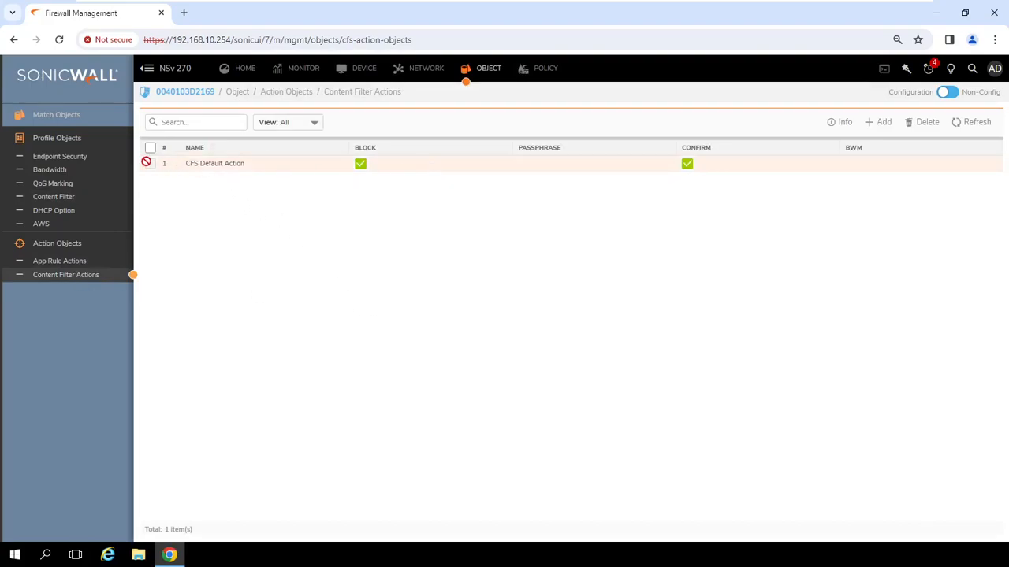
Preview the CFS Default Action's block page, then close and reopen the action's settings.
click(176, 164)
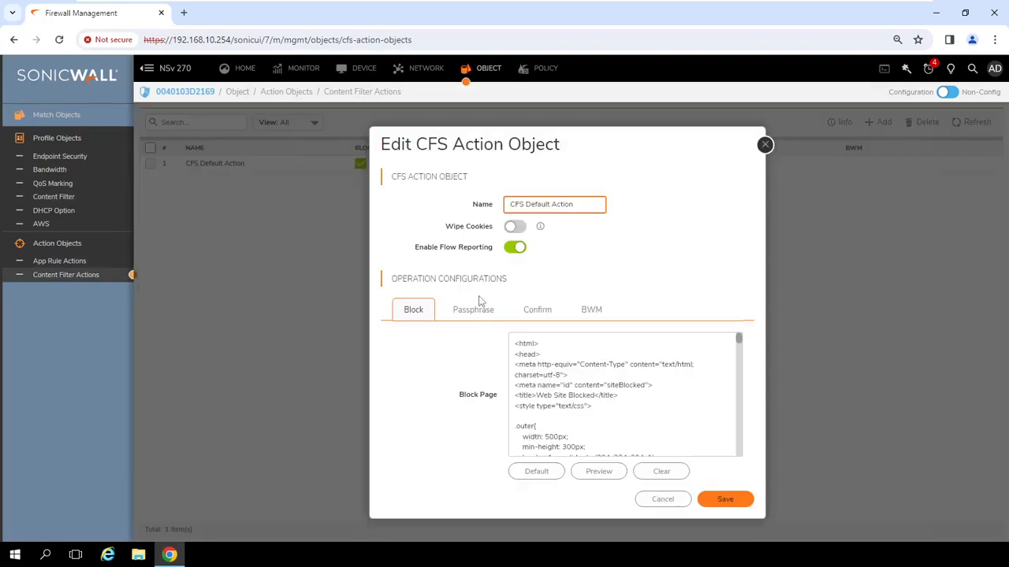
click(600, 473)
scroll(508, 331, down, 1)
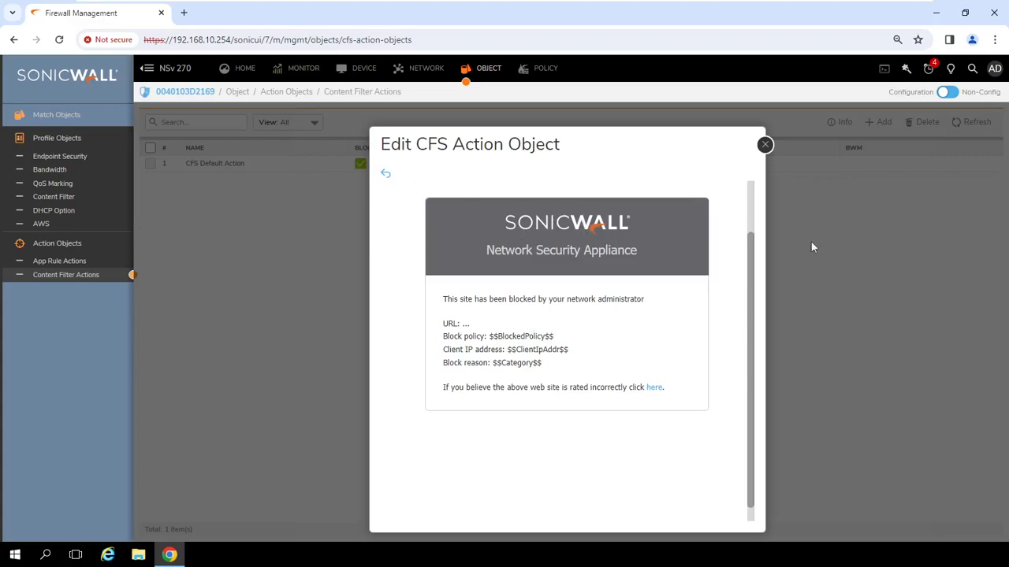
click(765, 144)
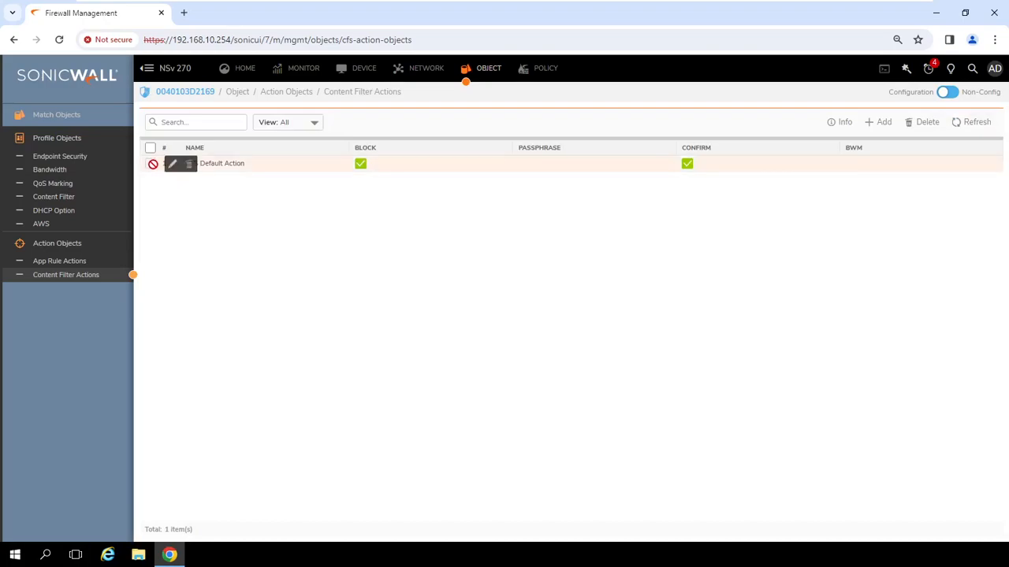
click(172, 163)
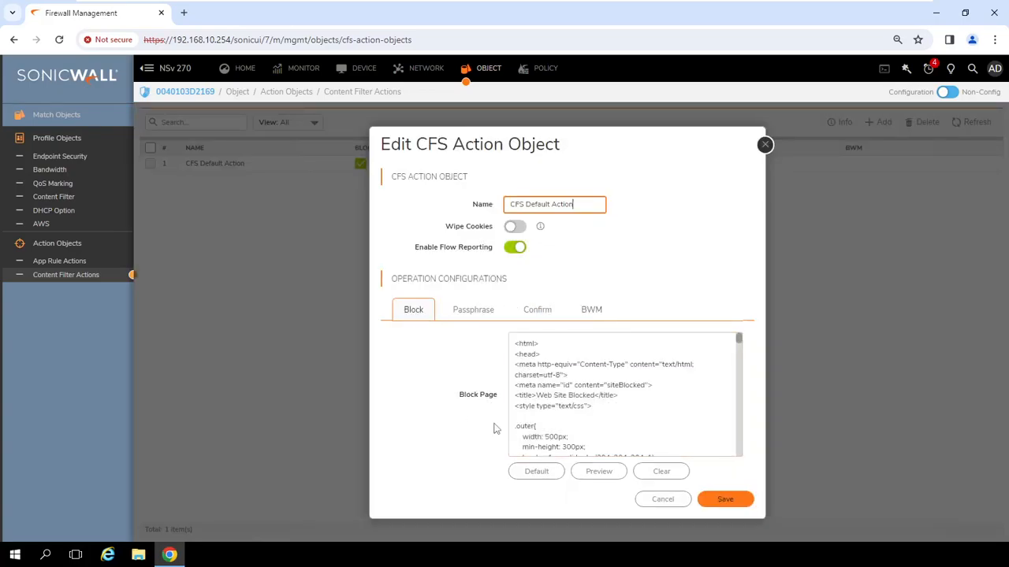
Preview the CFS Default Action's passphrase page and return to its settings.
click(486, 314)
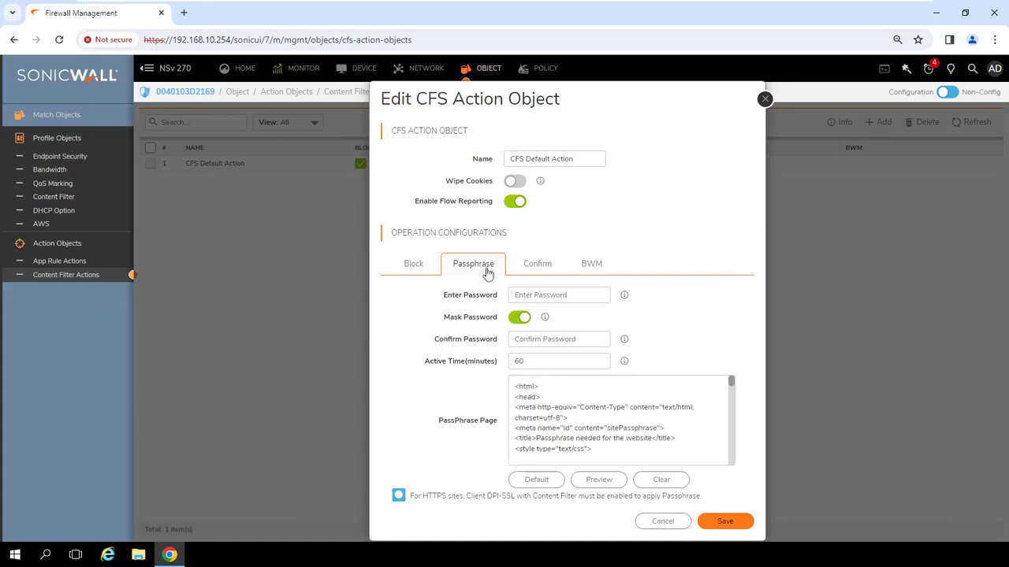
click(599, 481)
scroll(628, 424, down, 1)
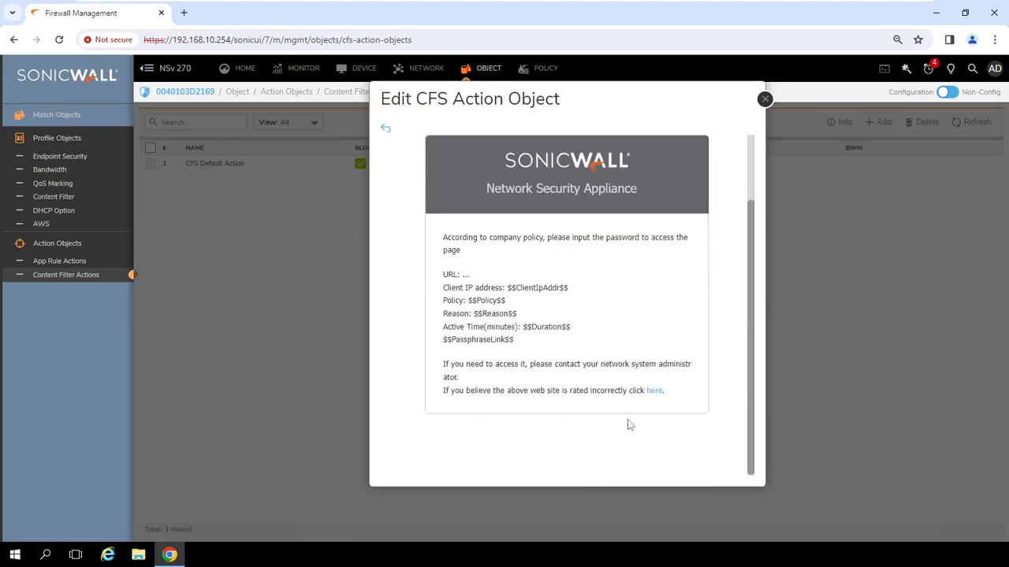
scroll(634, 394, up, 1)
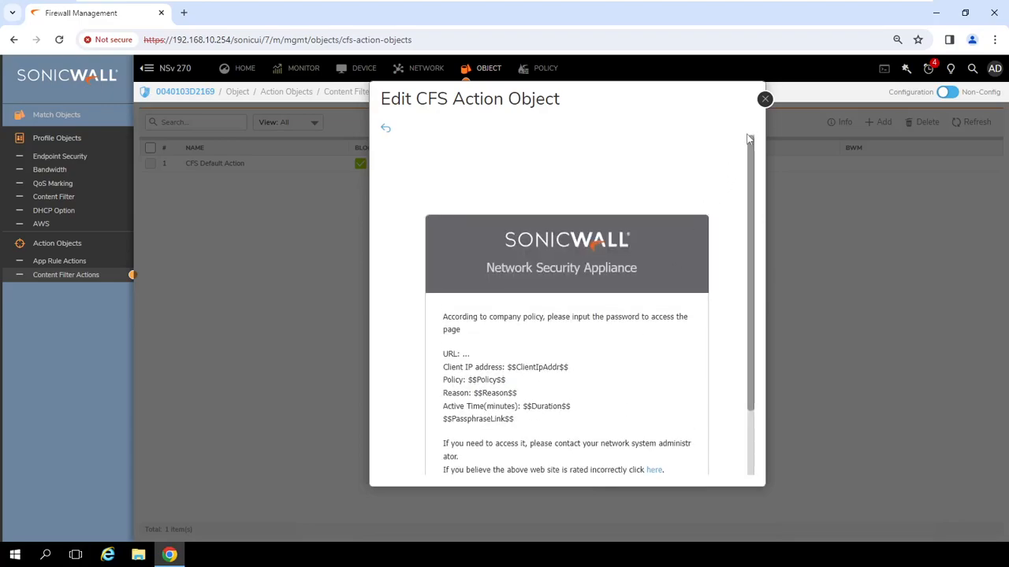
click(385, 128)
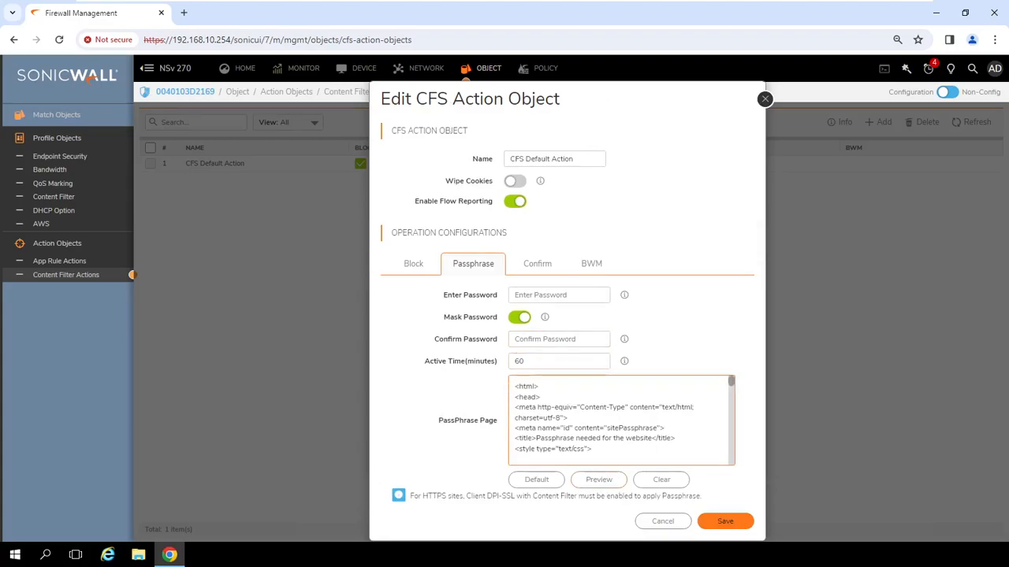
click(542, 266)
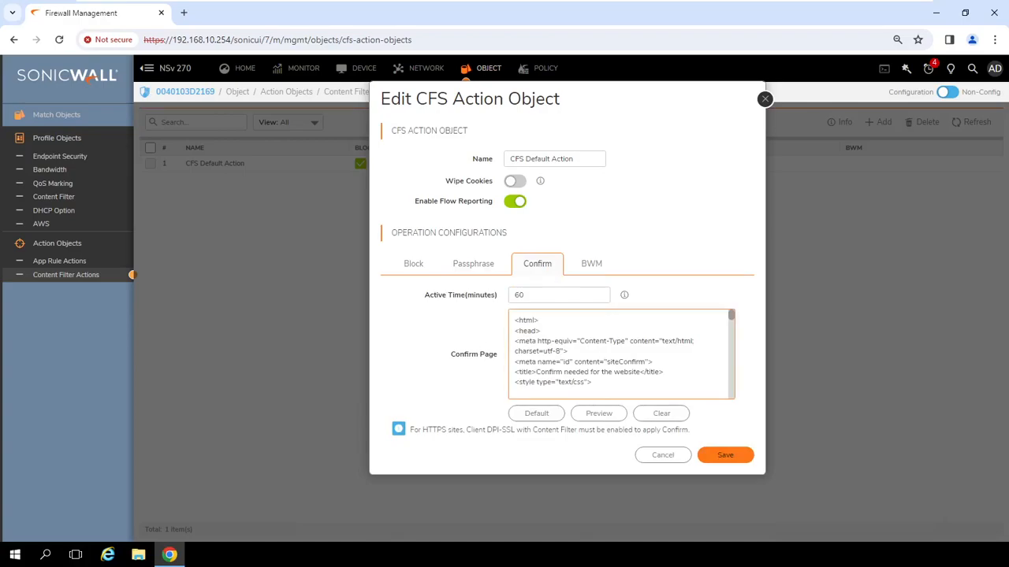
Preview the CFS Default Action's confirm page and go back to its settings.
click(601, 413)
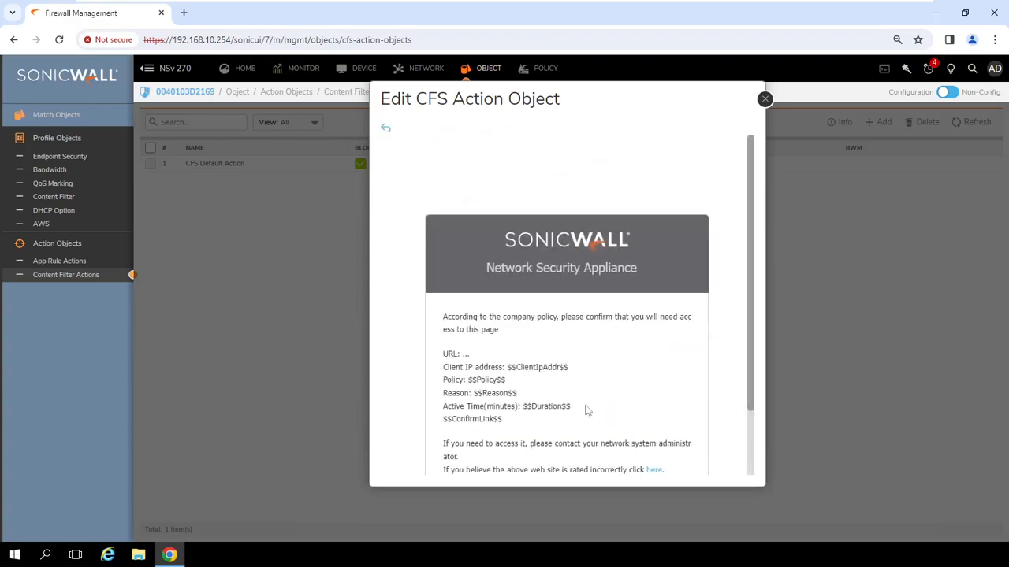
scroll(563, 378, down, 2)
scroll(563, 378, up, 2)
click(386, 130)
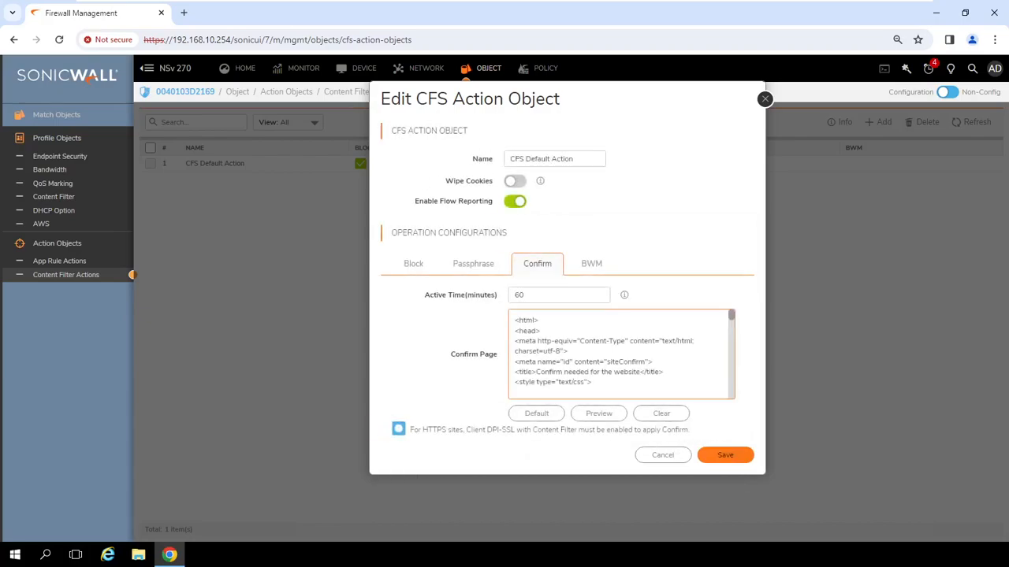
Enable egress bandwidth management with Per Policy aggregation in the action's BWM settings.
click(593, 268)
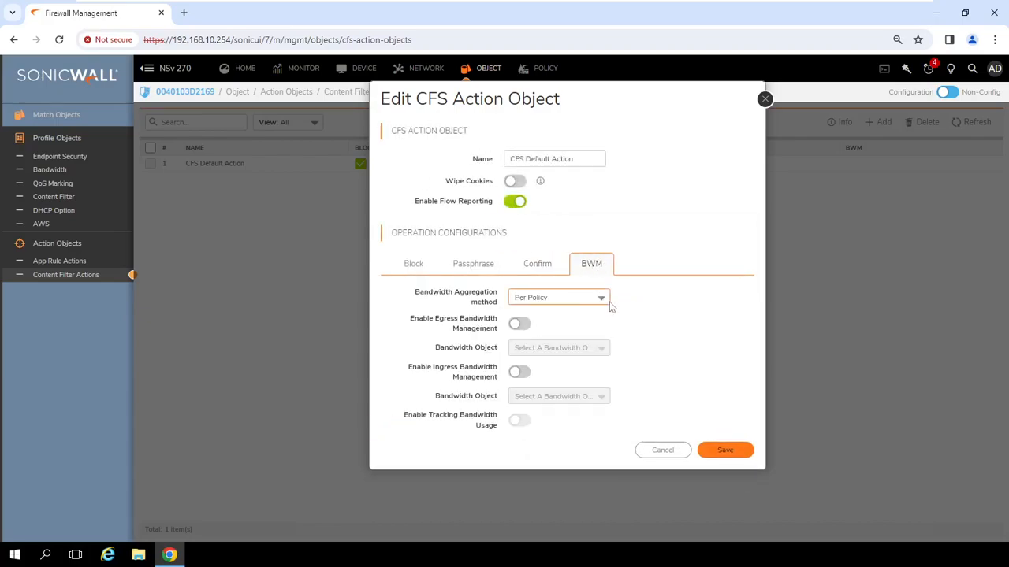
click(603, 305)
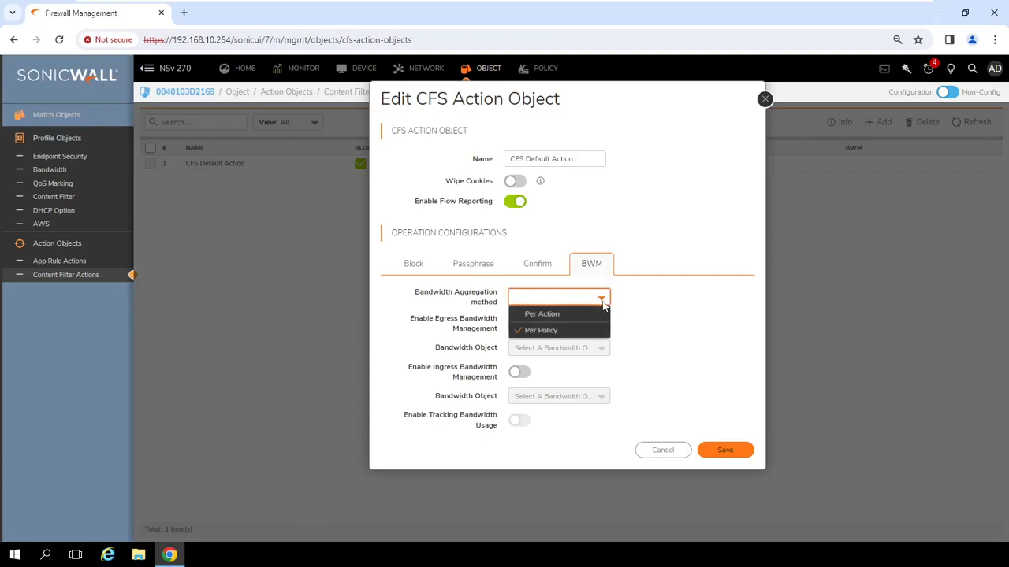
click(662, 314)
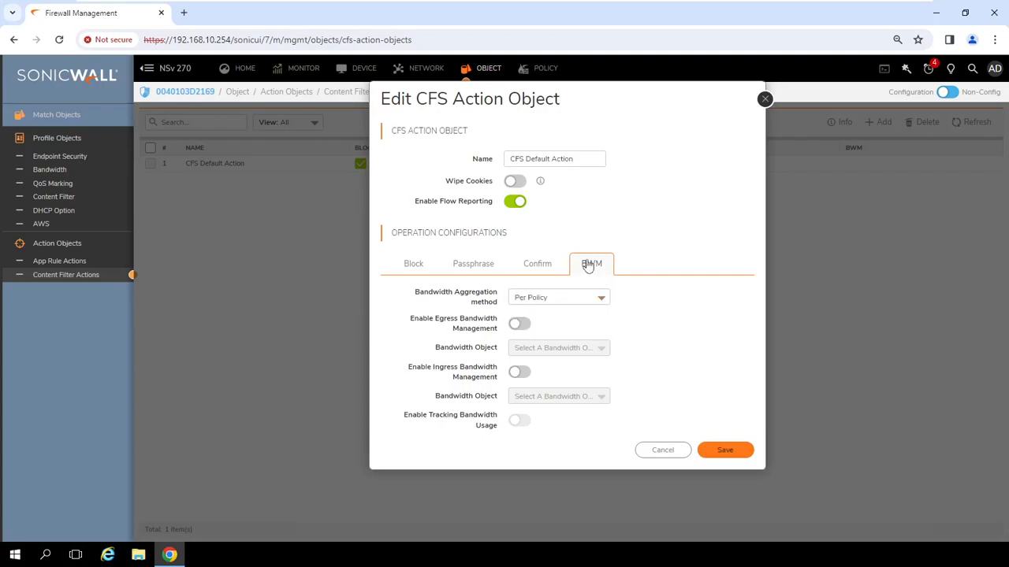
click(524, 325)
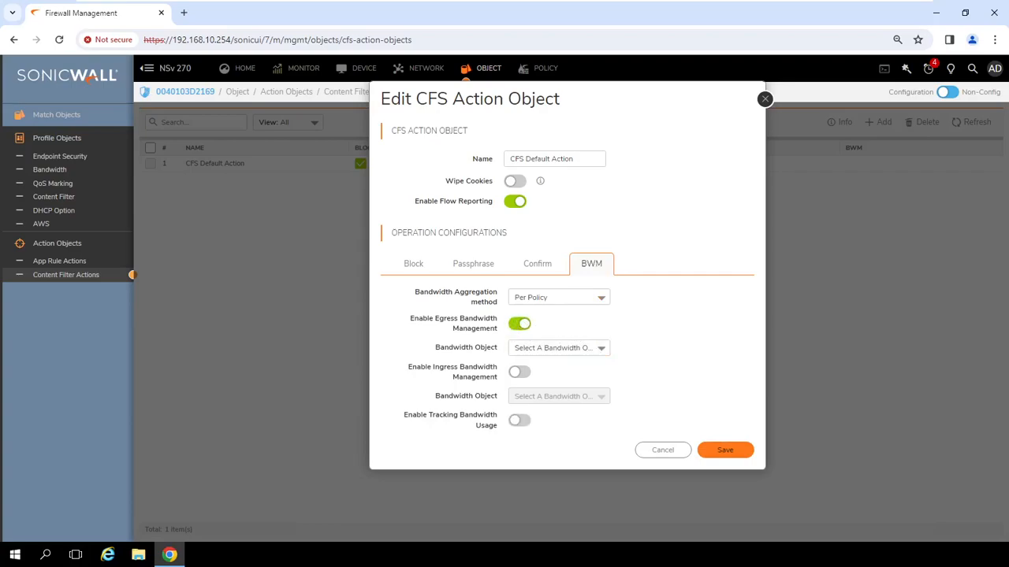
click(597, 349)
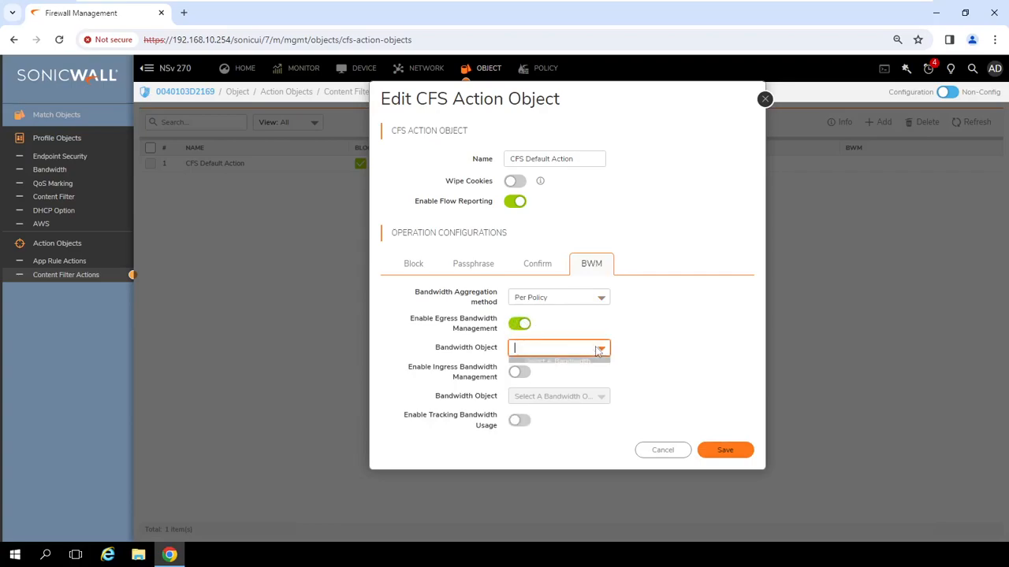
Abandon the unnamed bandwidth object and cancel the CFS Default Action dialog without saving.
click(564, 389)
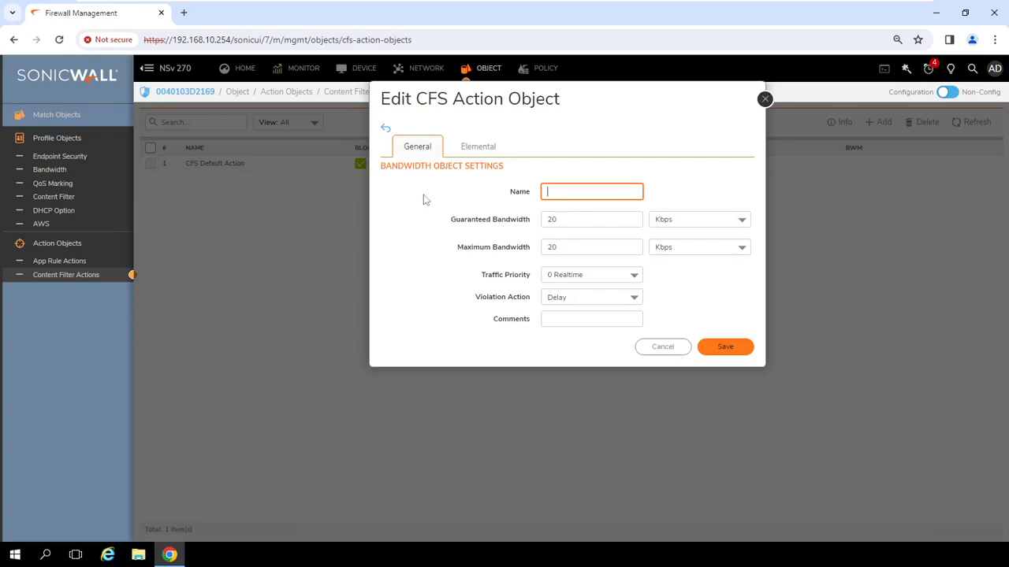
click(393, 137)
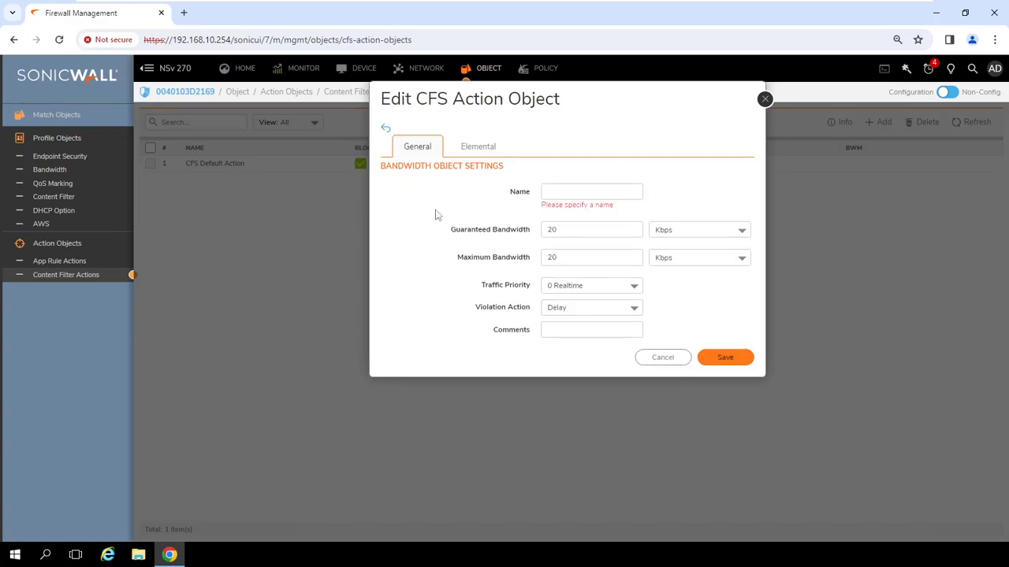
click(386, 128)
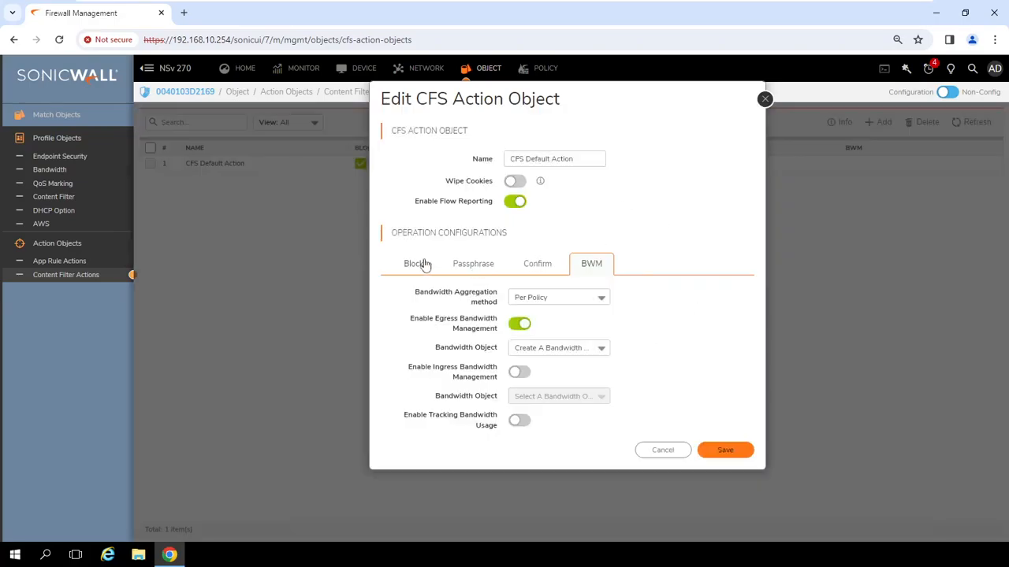
click(420, 264)
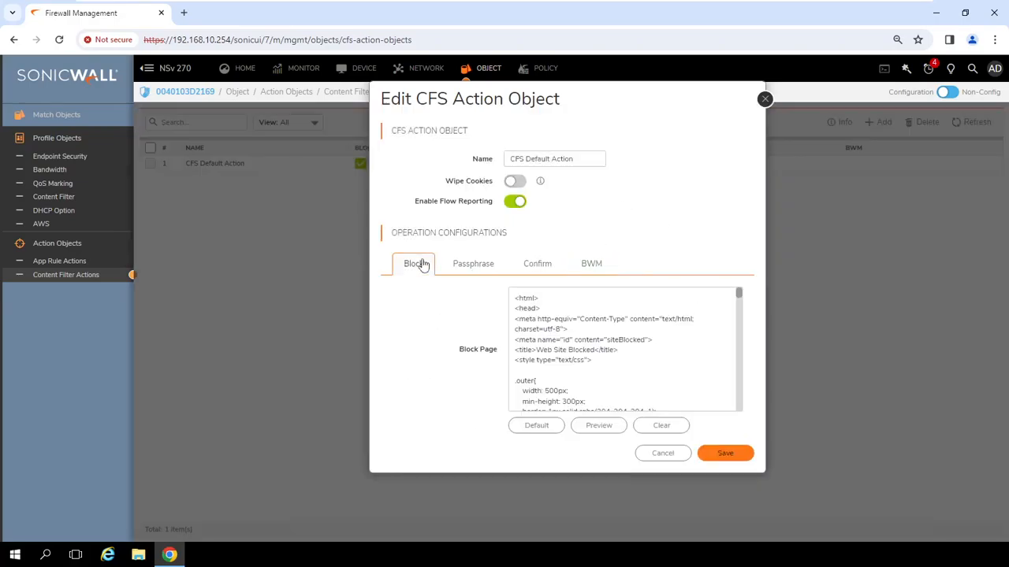
click(664, 457)
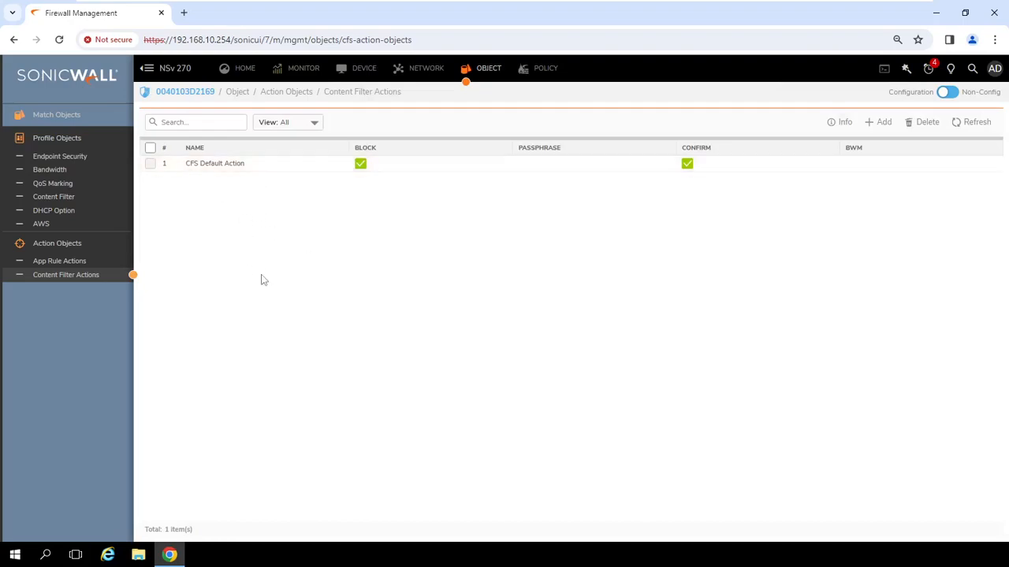
Start a new content filter policy named IT CFS Policy under Content Filter Rules.
click(539, 71)
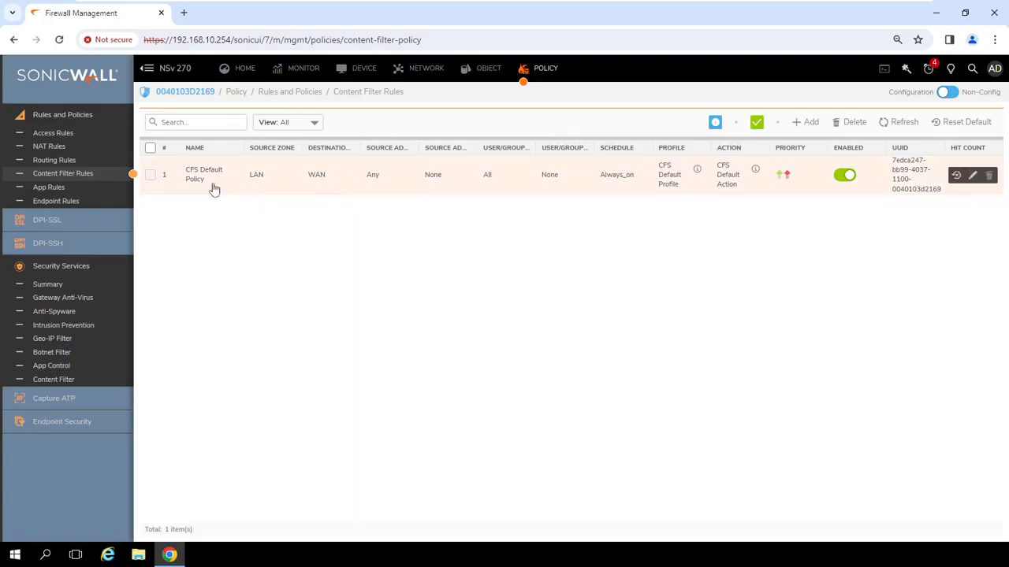
click(809, 122)
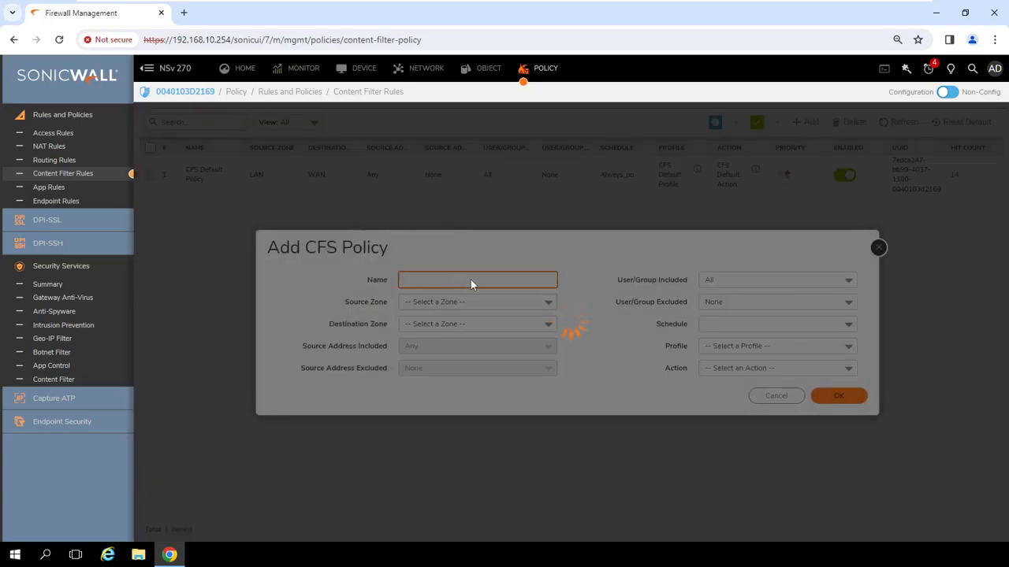
text(IT CFS Policy)
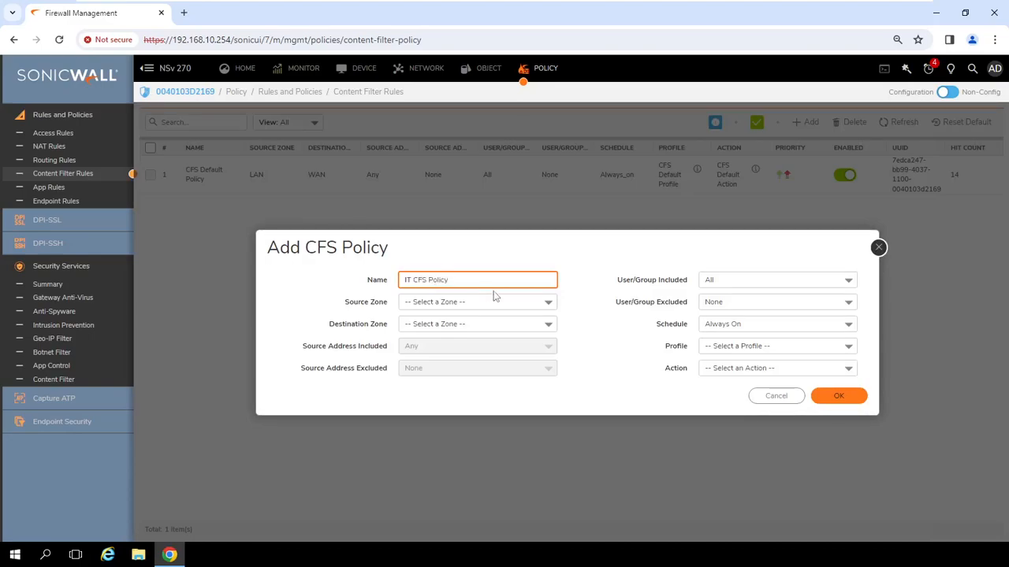
Set source zone LAN, destination zone WAN and source address IT Team.
click(495, 300)
click(434, 350)
click(536, 328)
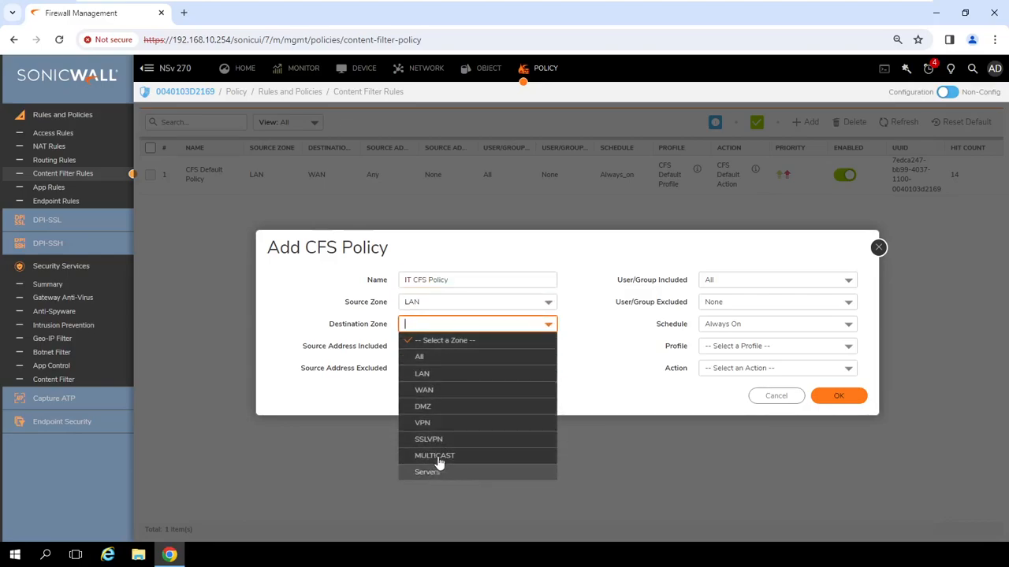
click(446, 390)
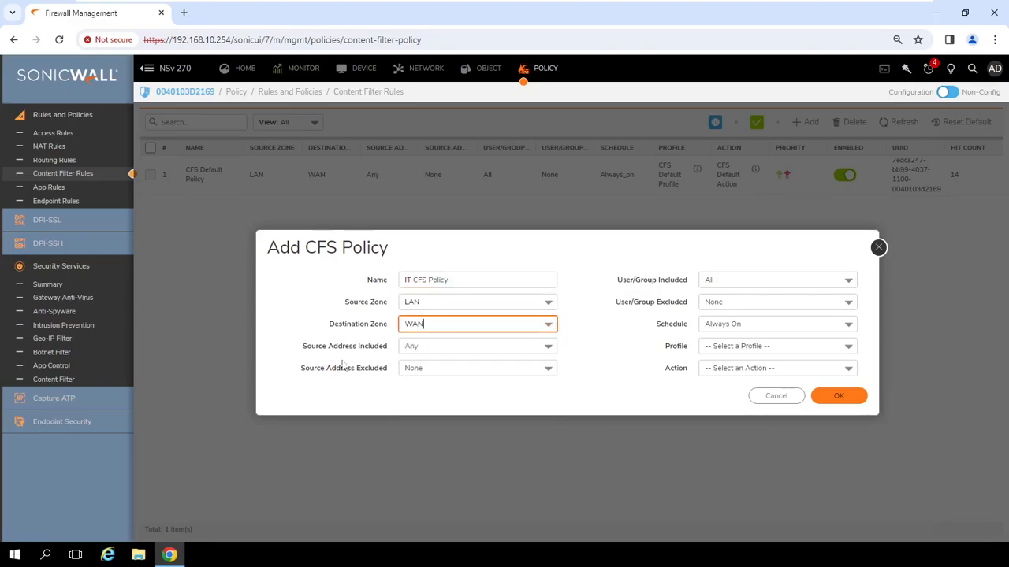
click(534, 350)
scroll(533, 244, down, 3)
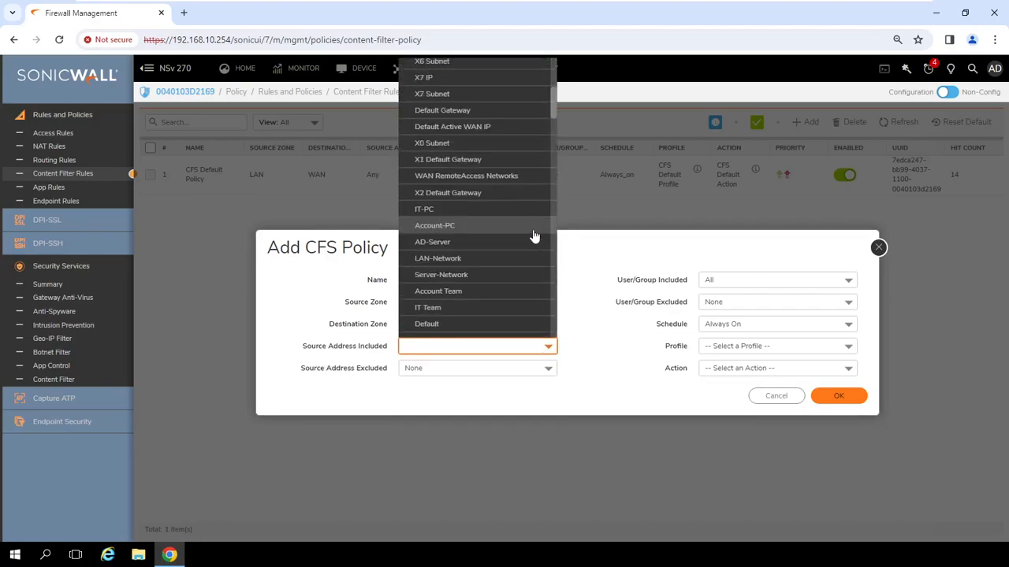
click(457, 308)
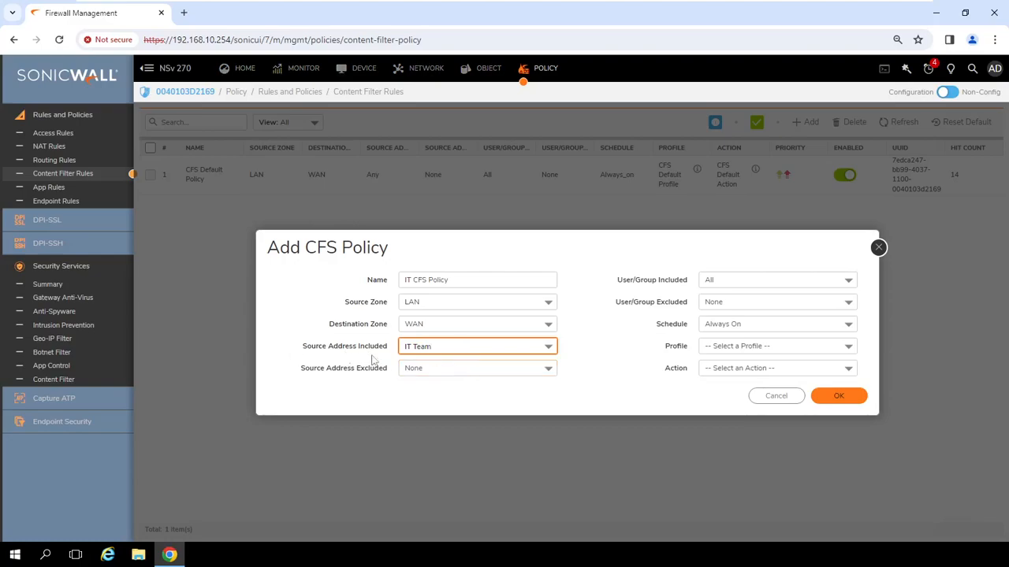
Include only the CYBERSKY\IT group in the policy's users and groups.
click(848, 282)
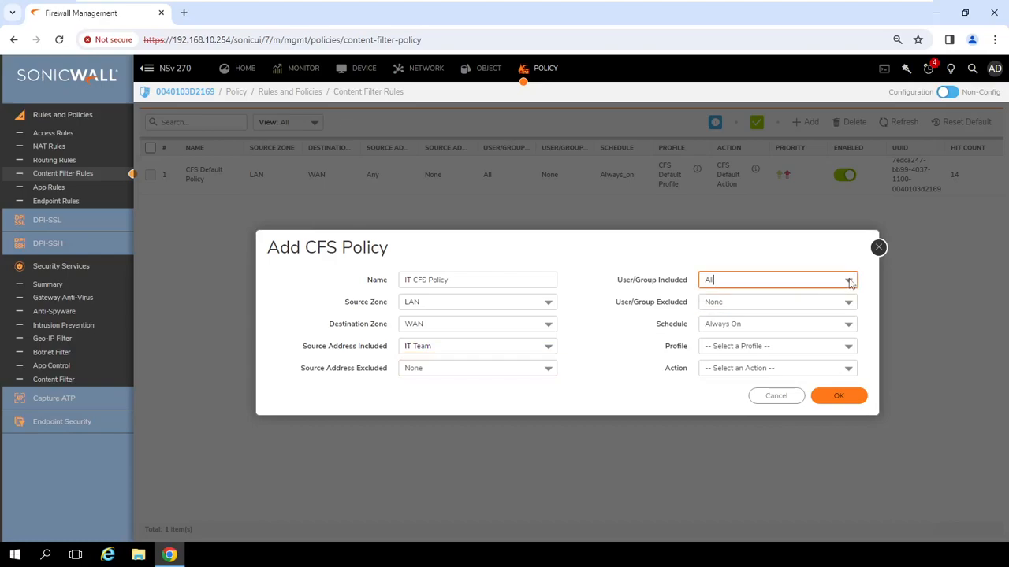
click(848, 281)
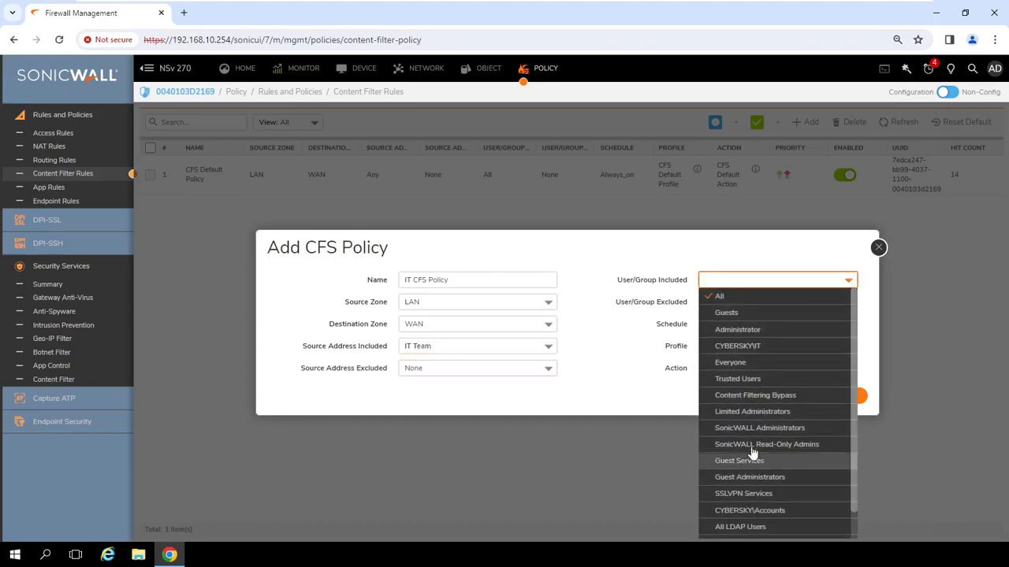
click(752, 347)
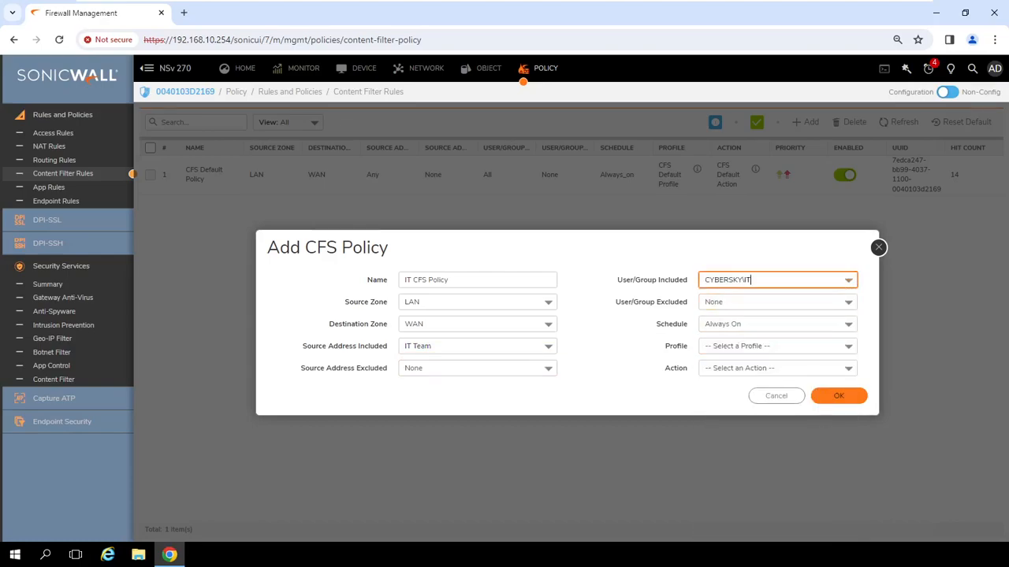
drag(750, 280, 697, 282)
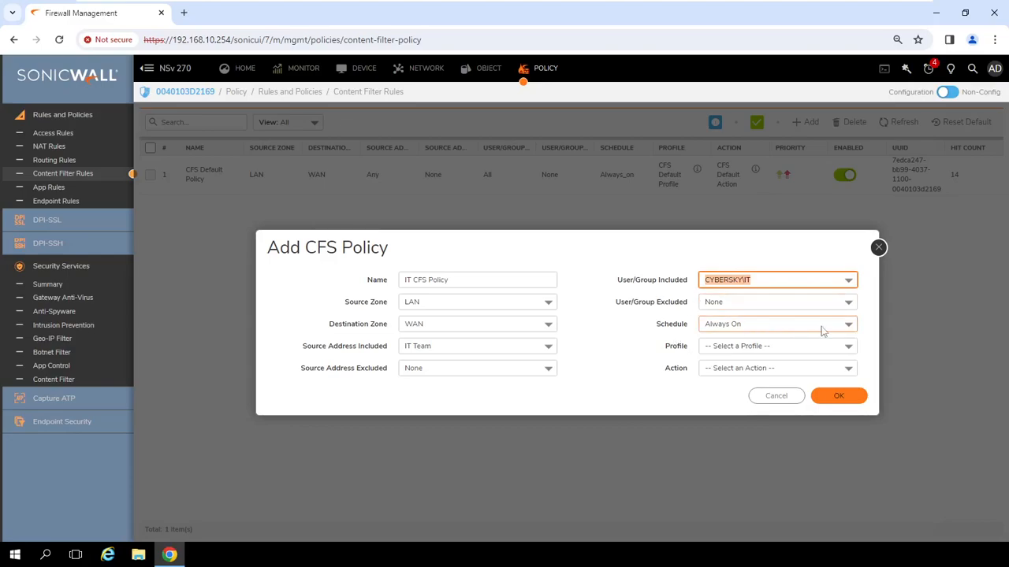
Apply IT CFS Profile with CFS Default Action and save the IT CFS Policy.
click(844, 346)
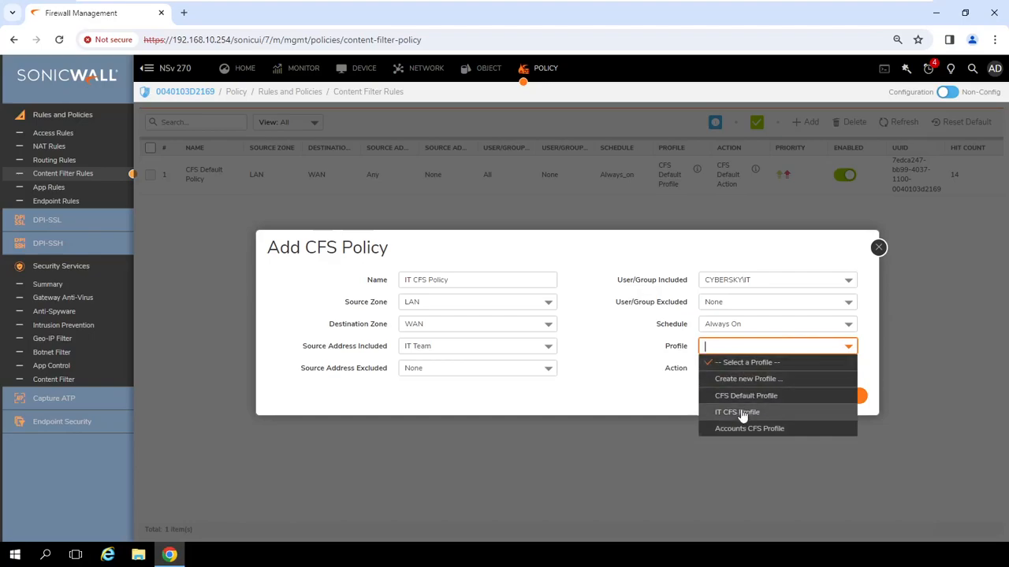
click(741, 413)
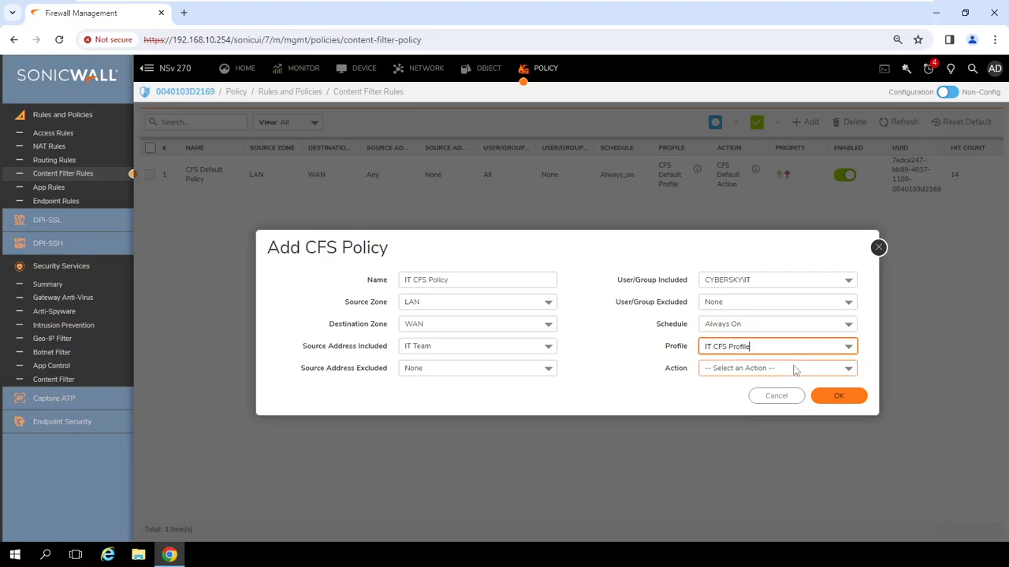
click(757, 368)
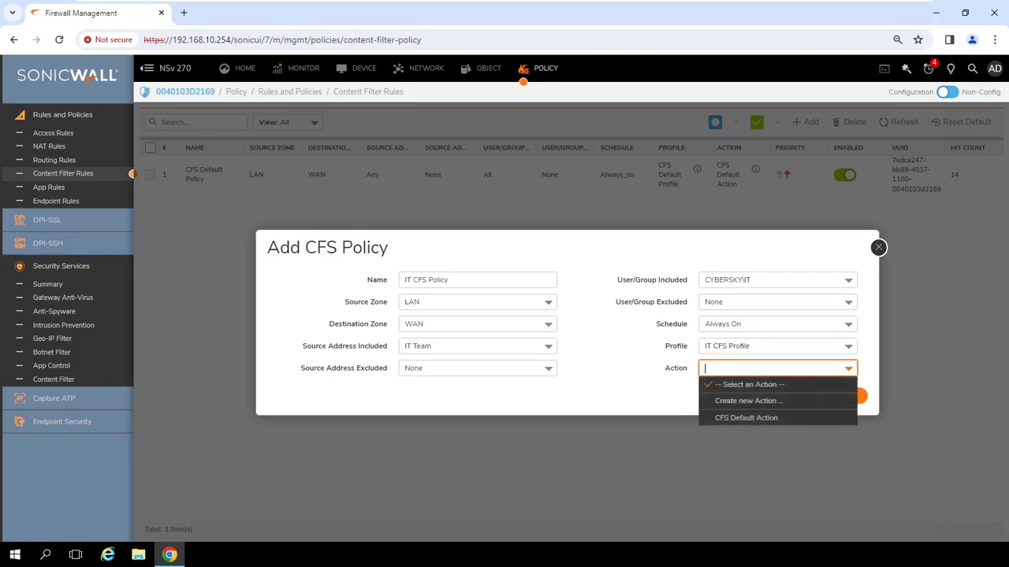
click(727, 418)
click(840, 399)
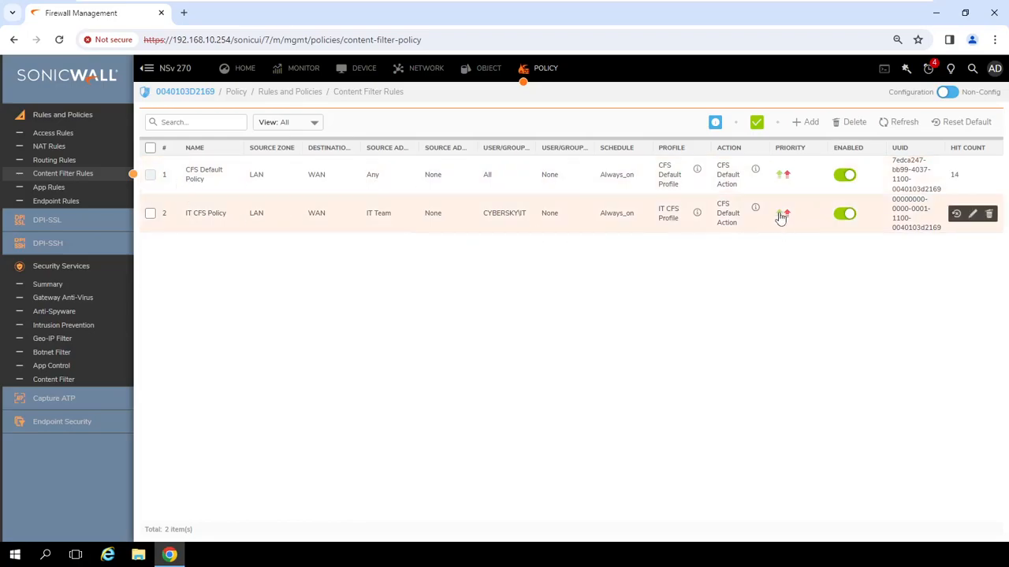
click(780, 216)
Move IT CFS Policy from priority 2 to priority 1, above CFS Default Policy.
click(552, 346)
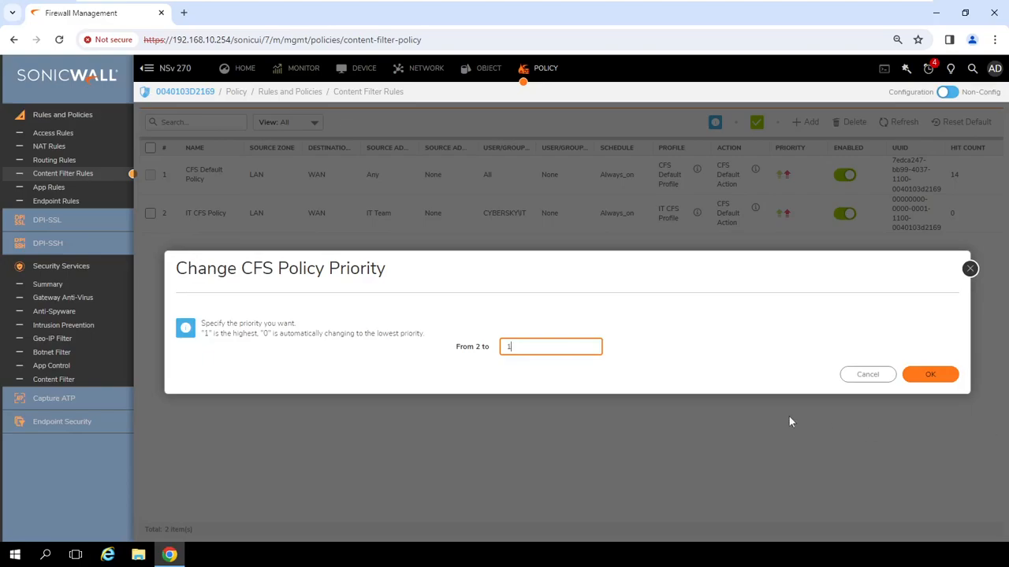
click(949, 375)
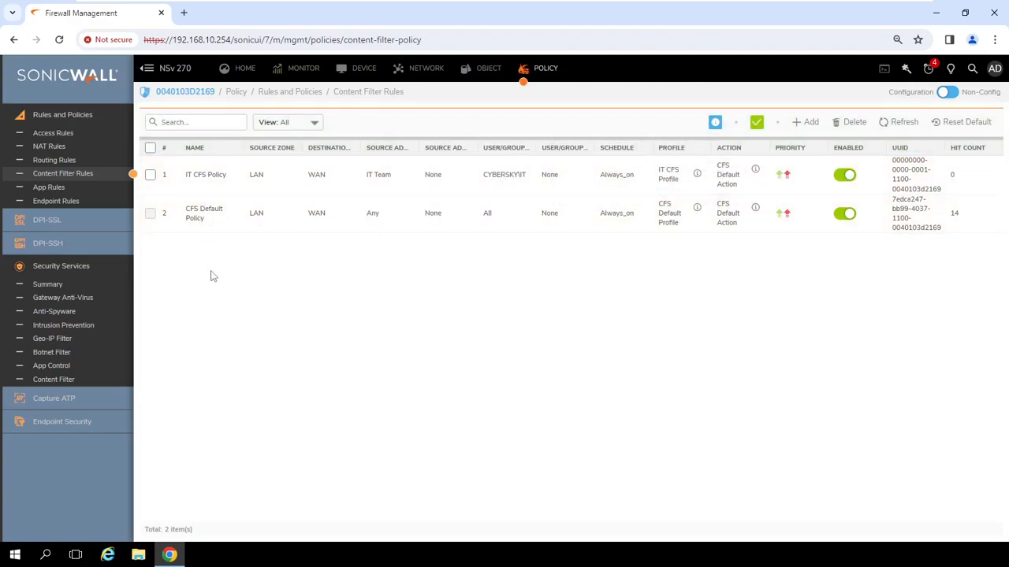
click(805, 121)
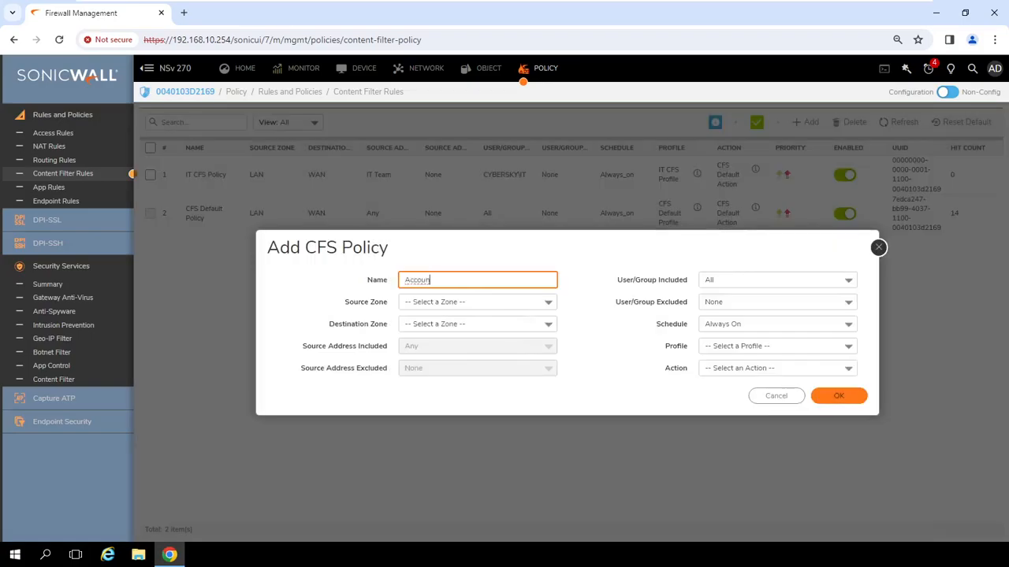
Name the new policy Accounts CFS Policy, LAN to WAN, with source address Account Team.
text(Accounts CD)
click(513, 304)
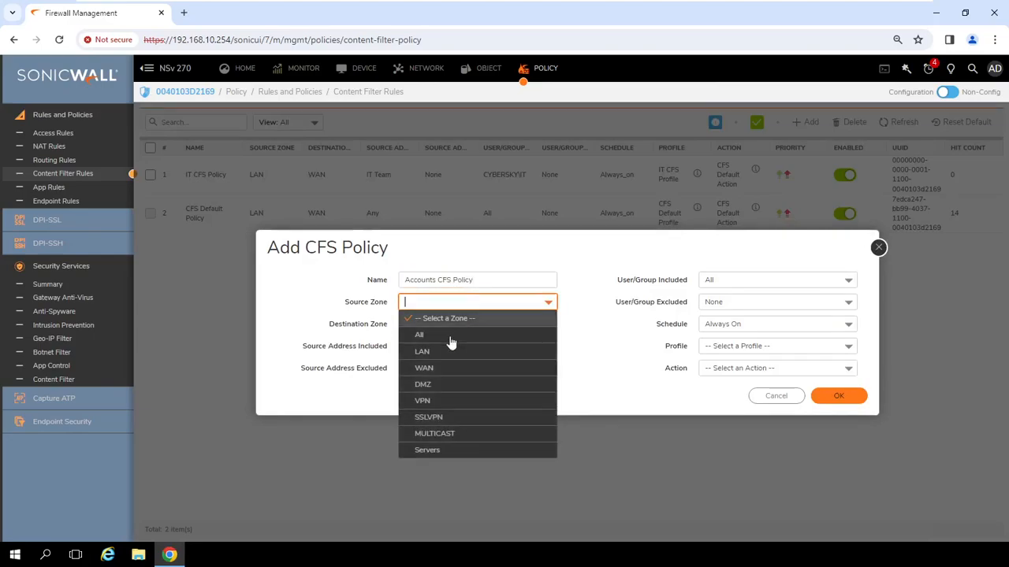
click(425, 353)
click(509, 327)
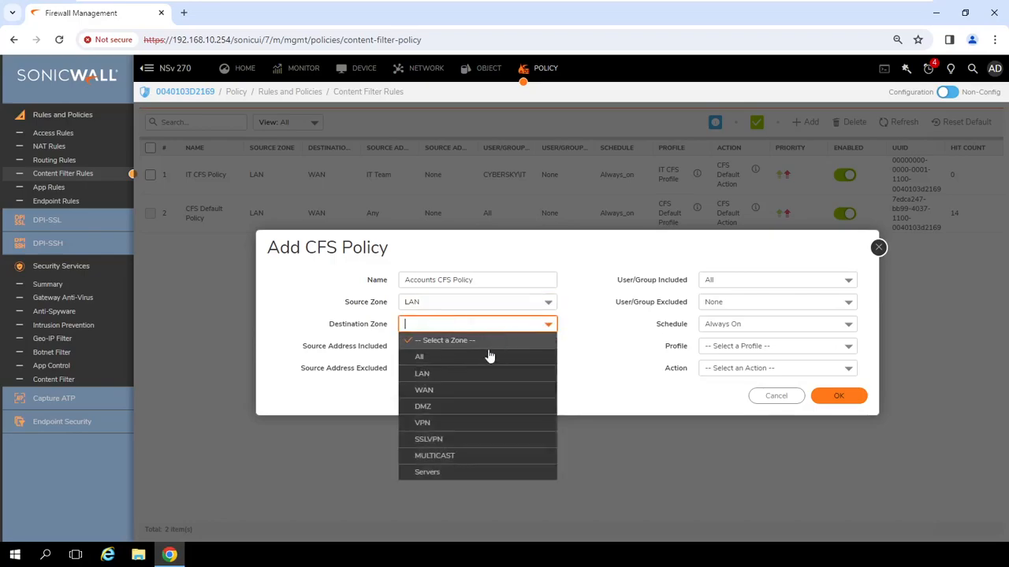
click(440, 397)
click(529, 347)
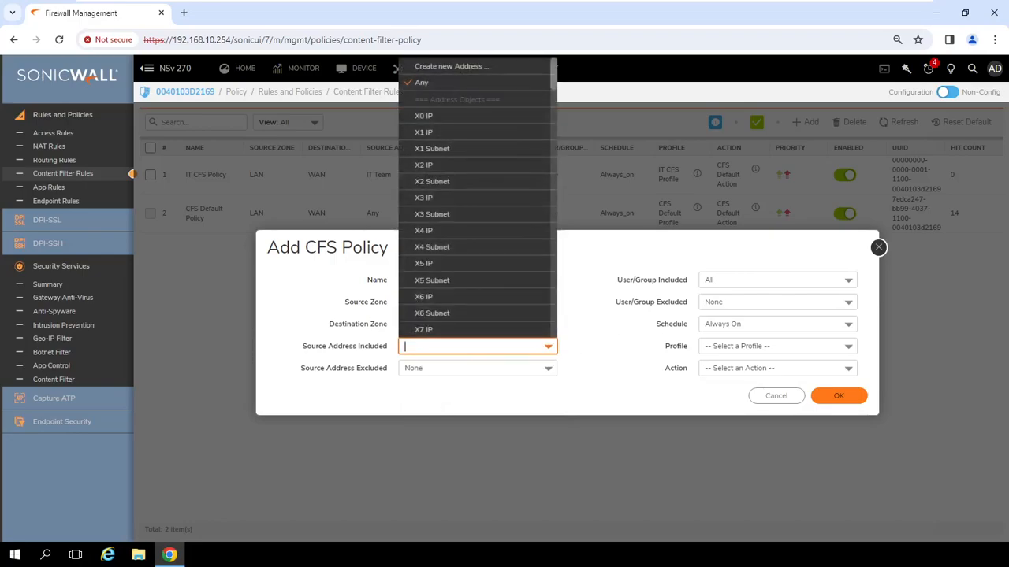
scroll(520, 314, down, 3)
scroll(520, 313, down, 3)
scroll(522, 314, up, 5)
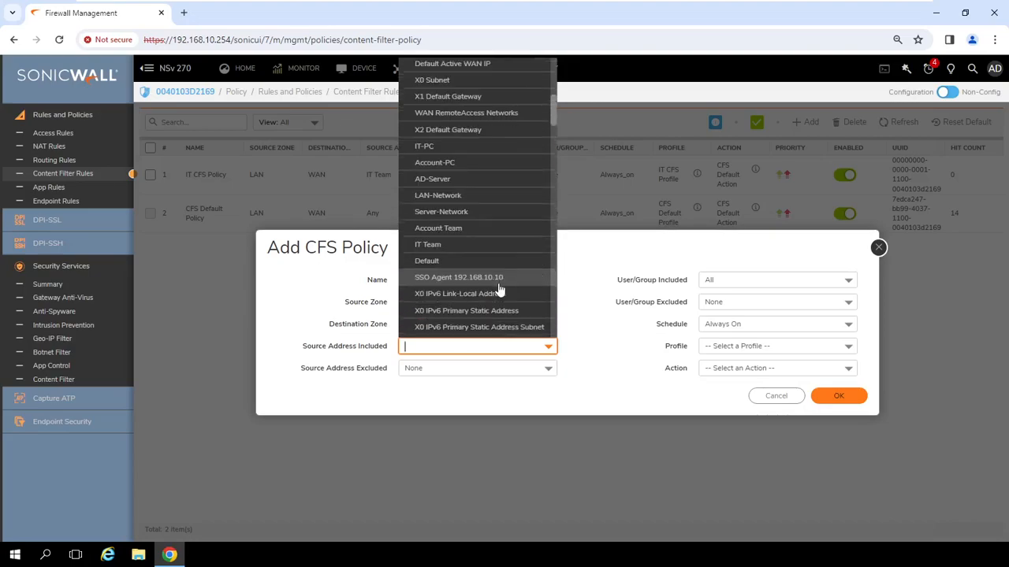
click(461, 228)
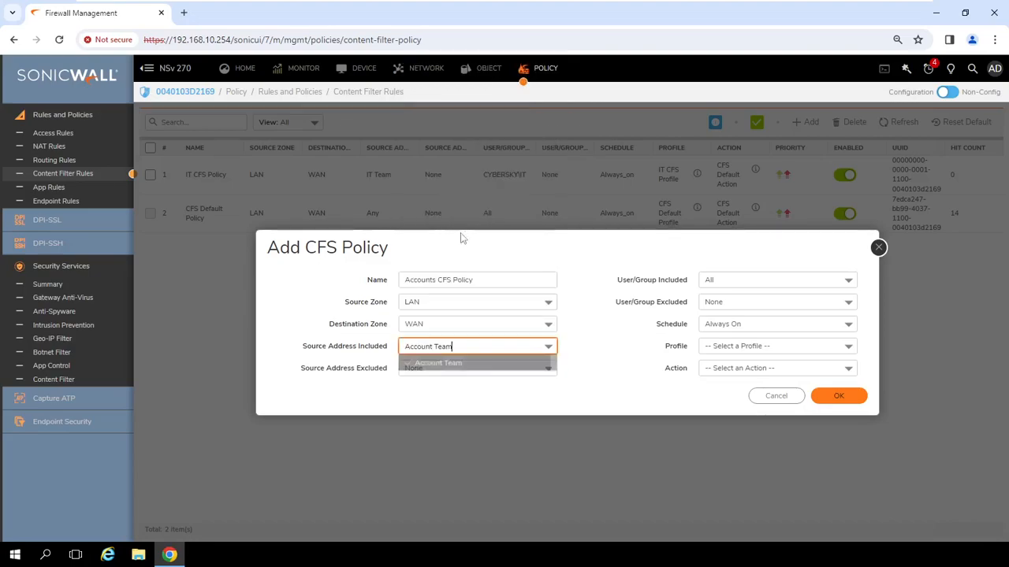
Include CYBERSKY\Accounts, apply Accounts CFS Profile with CFS Default Action, and save.
click(832, 285)
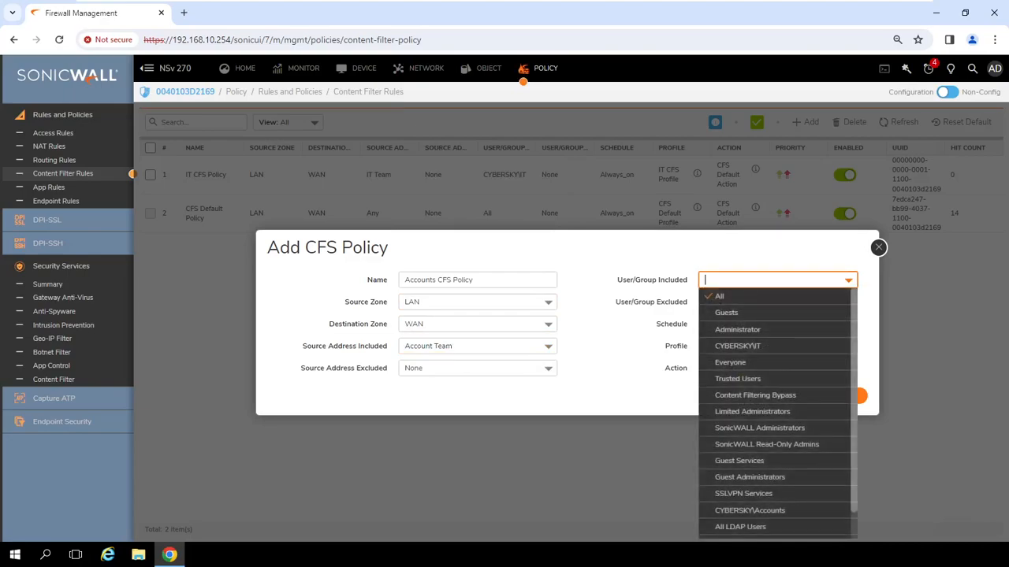
scroll(786, 489, down, 1)
click(784, 488)
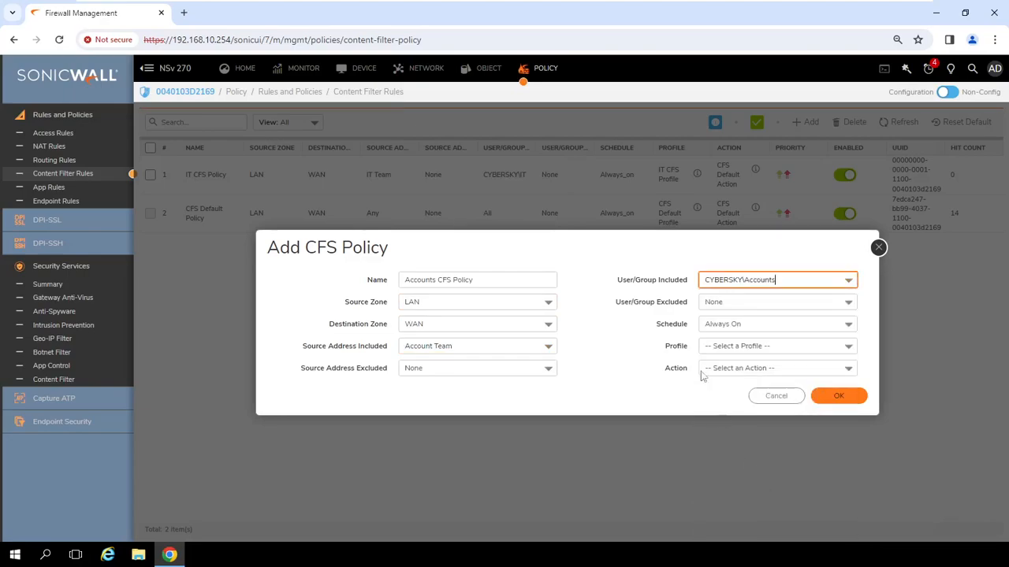
click(845, 348)
click(749, 428)
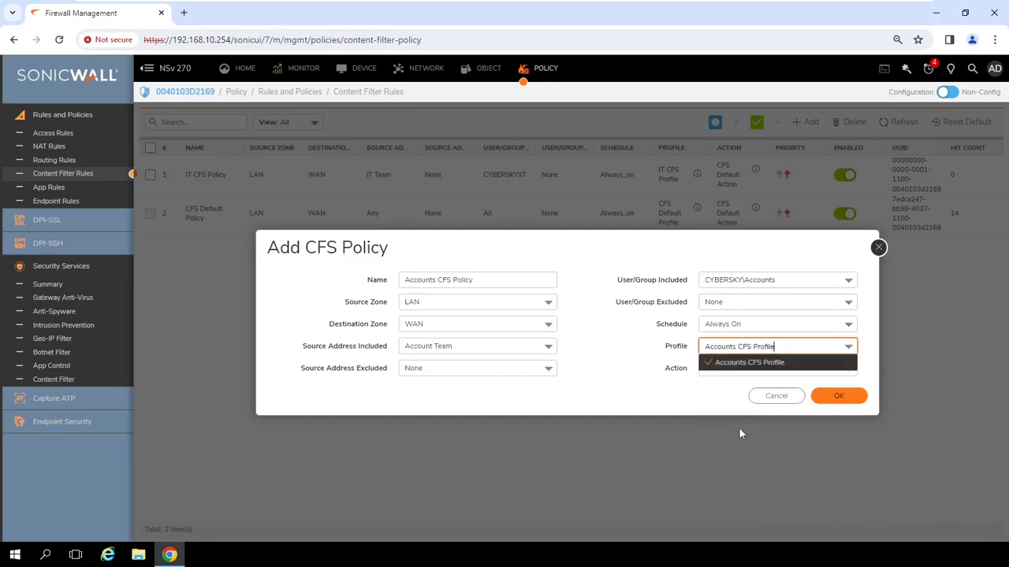
click(804, 368)
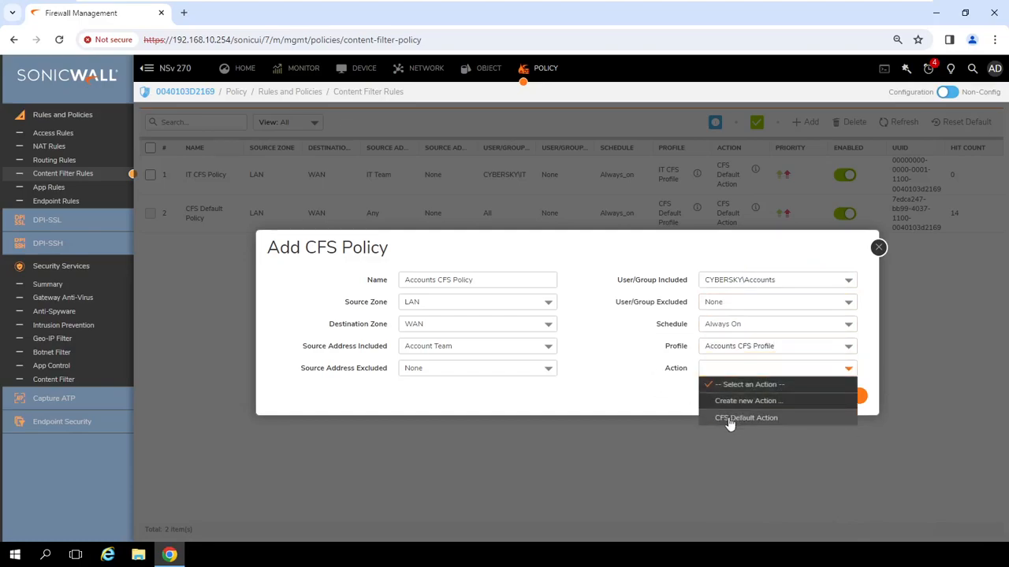
click(737, 418)
click(840, 396)
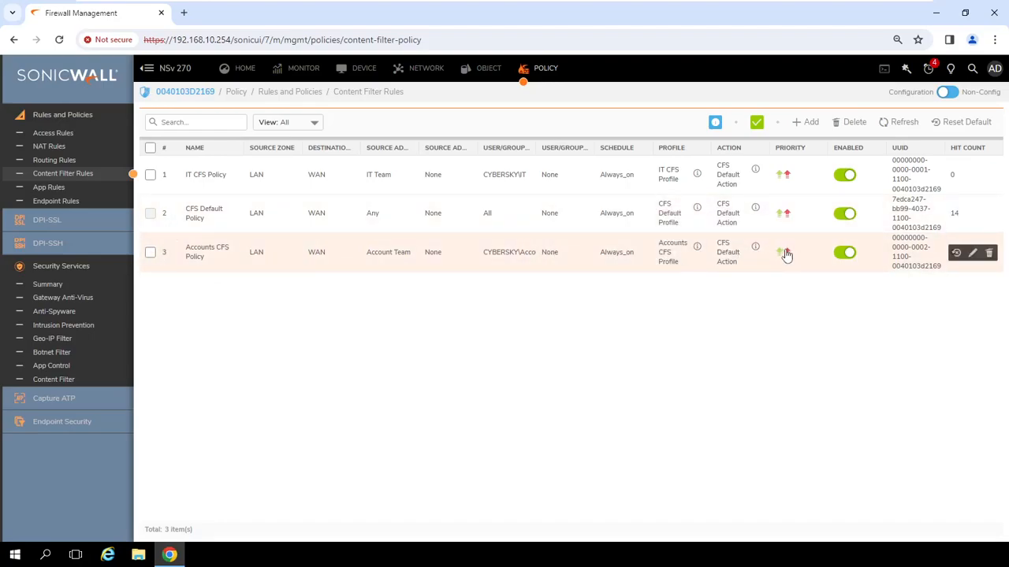
Move Accounts CFS Policy from priority 3 to priority 2, above CFS Default Policy.
click(787, 252)
click(531, 346)
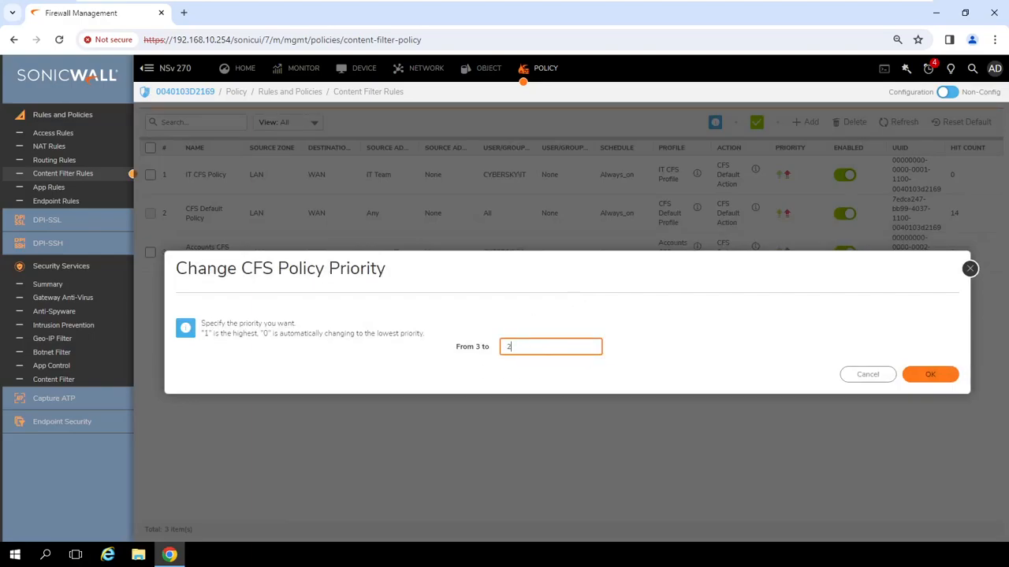
click(932, 375)
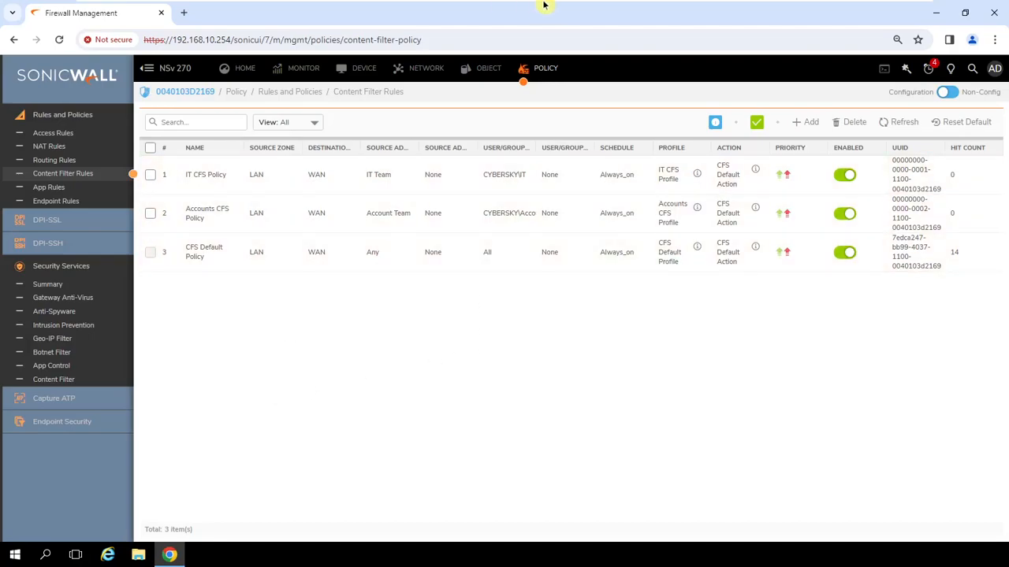
mouse_move(544, 4)
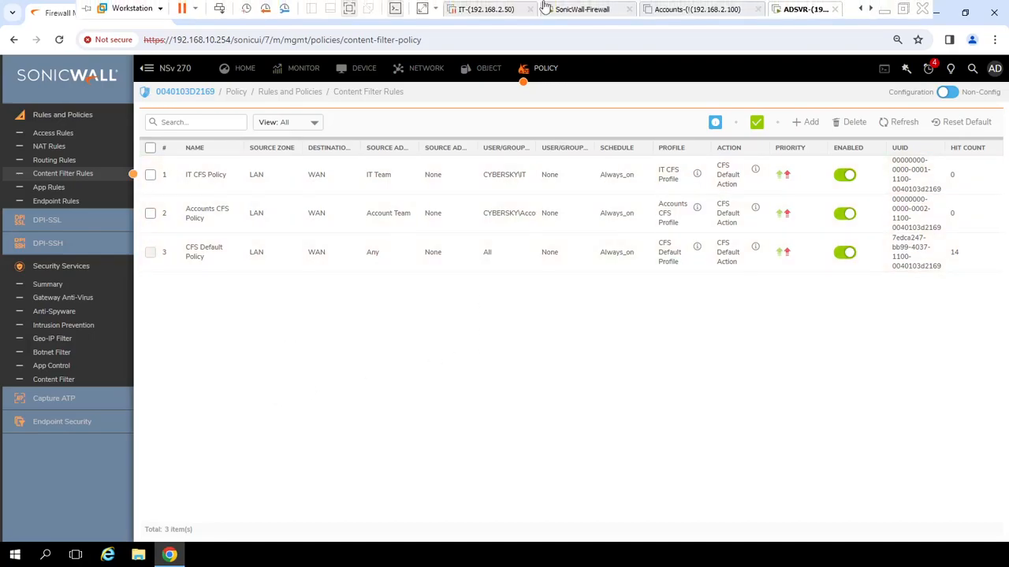
Resume the suspended IT-(192.168.2.50) virtual machine in VMware.
click(482, 12)
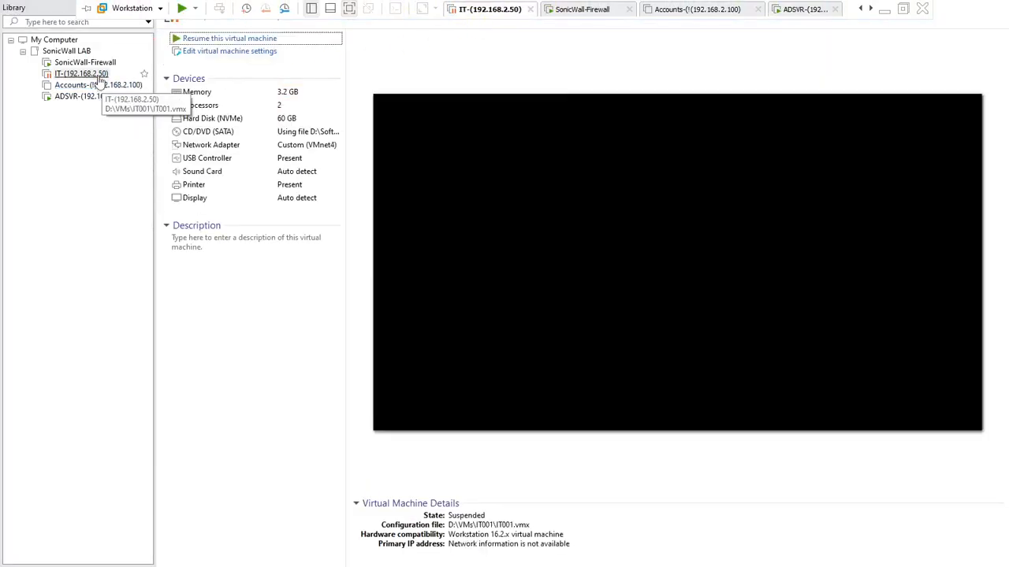
click(204, 41)
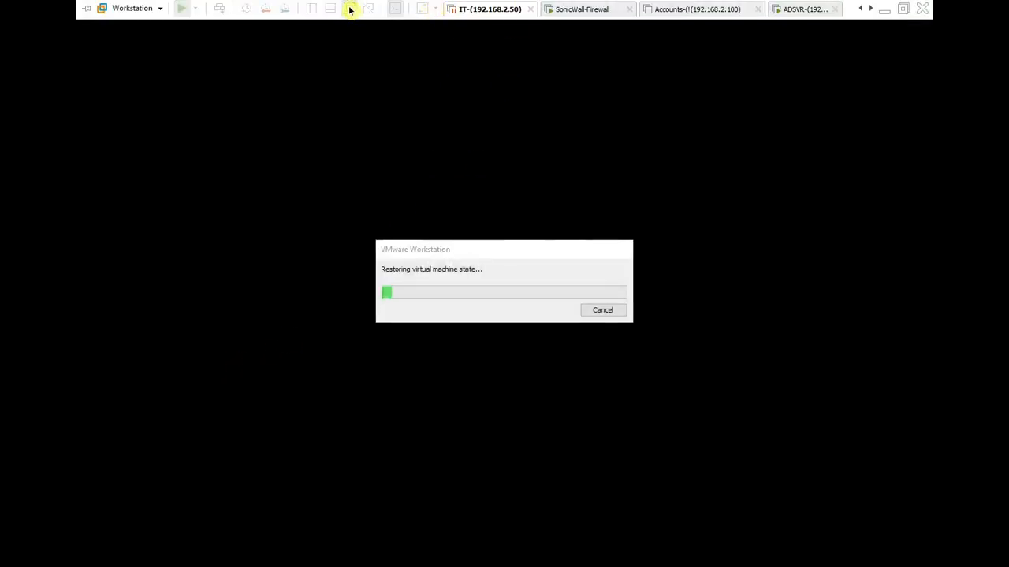
click(349, 8)
click(847, 557)
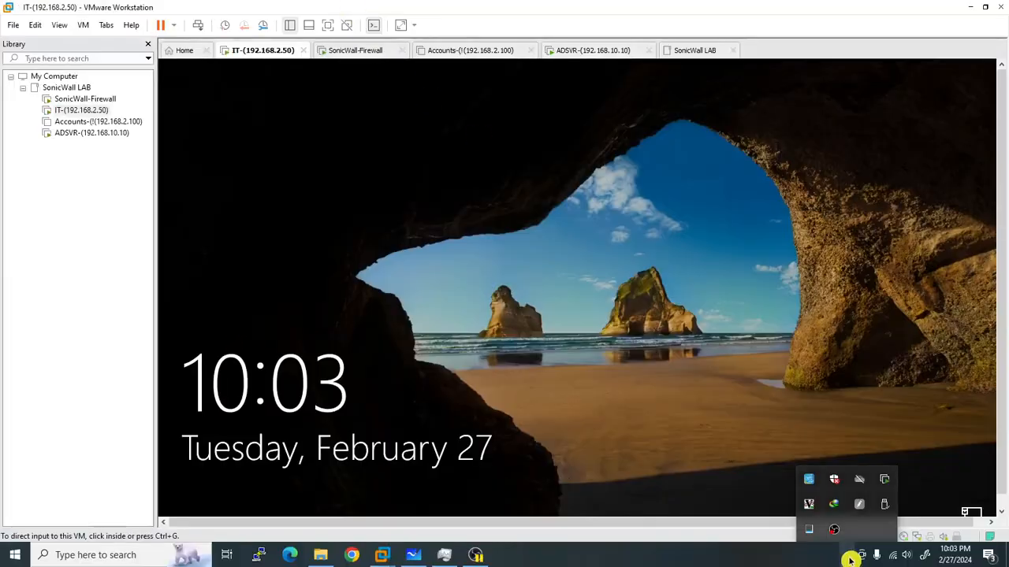
Sign in to Windows with the domain user's password and show the VM full screen.
click(197, 26)
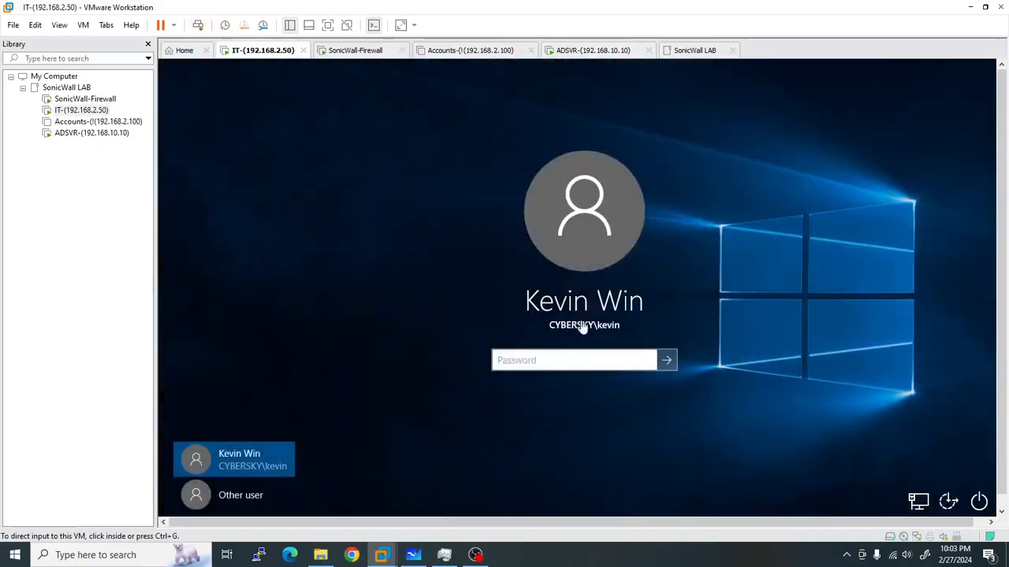
click(591, 359)
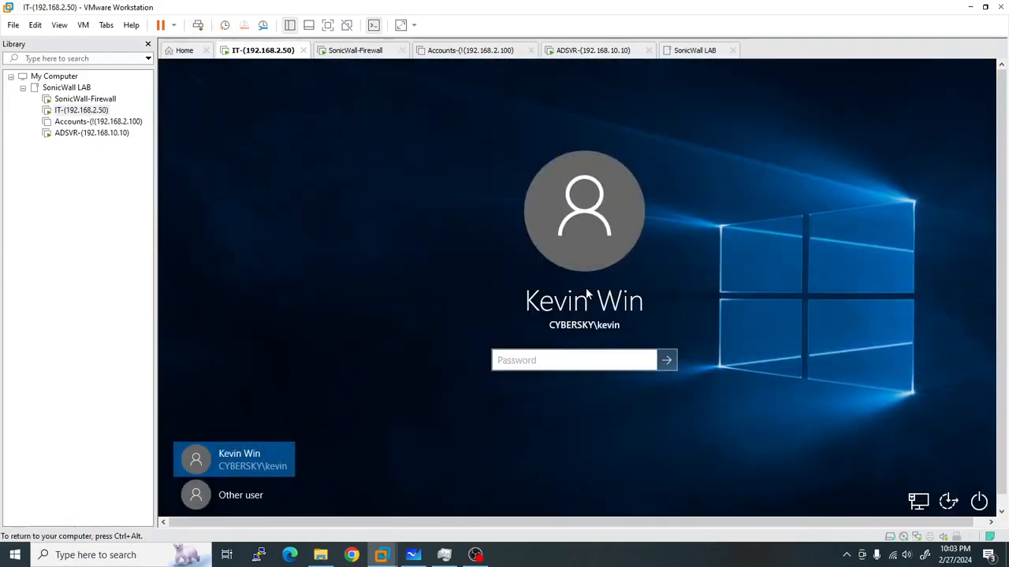
key(Return)
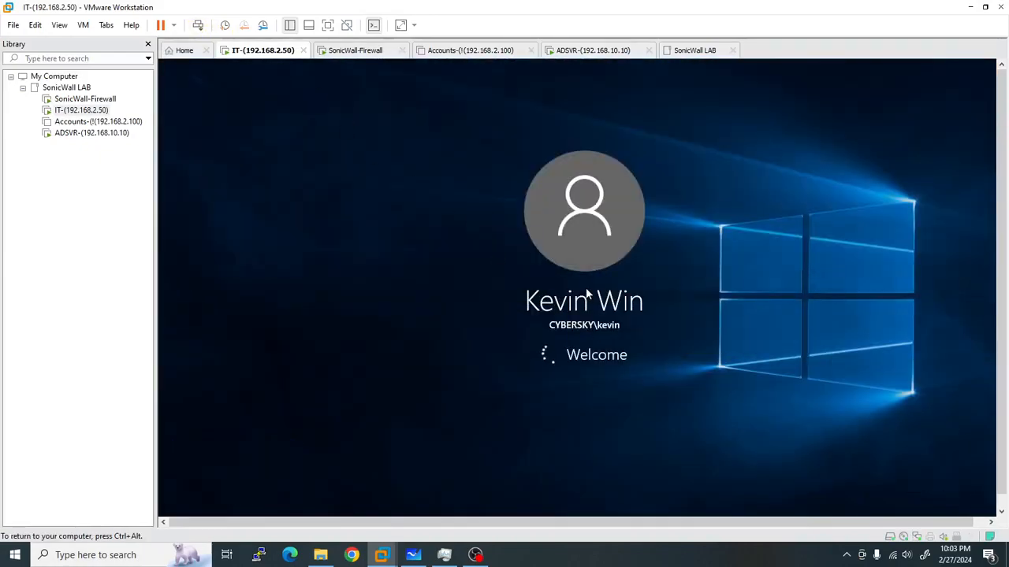
click(848, 556)
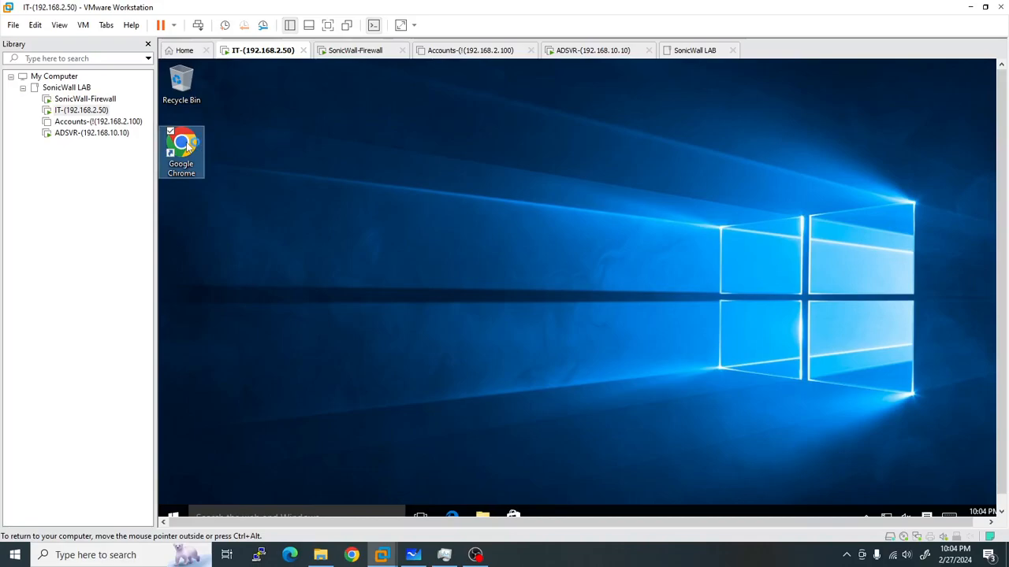
click(327, 24)
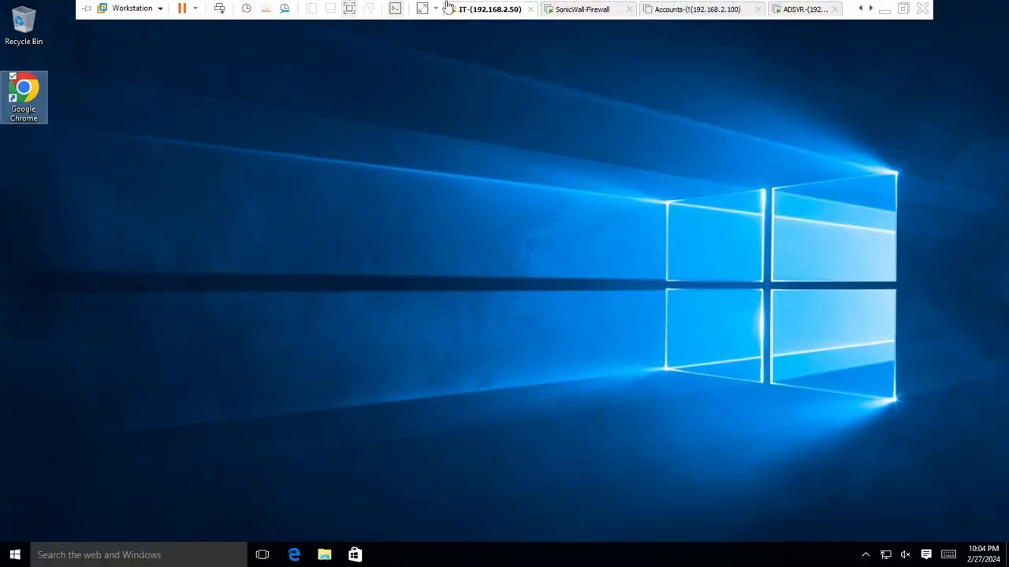
click(801, 8)
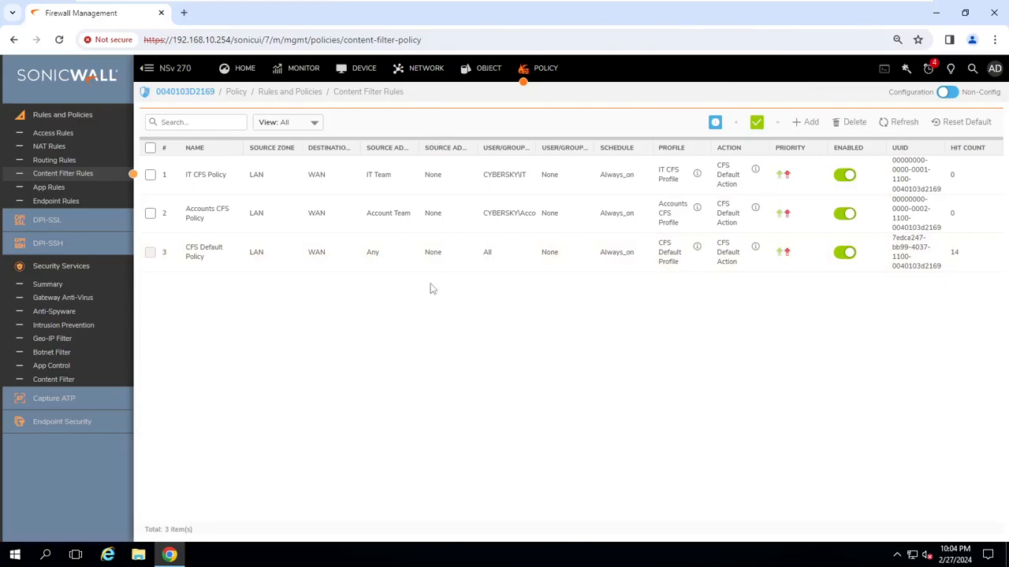
Confirm under Device > Users > Status that the 192.168.2.50 user is SSO logged in.
click(360, 68)
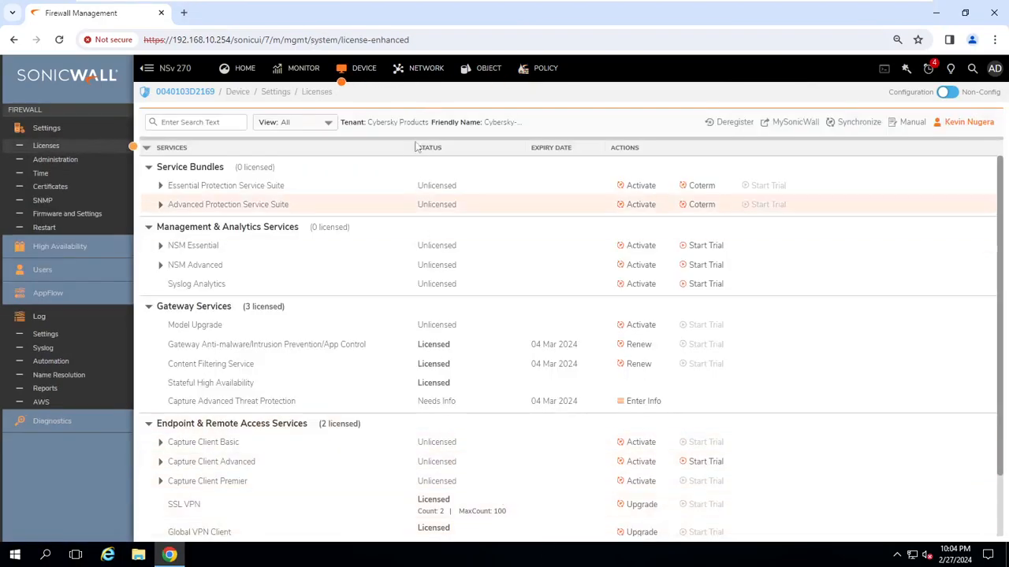
click(56, 270)
click(50, 289)
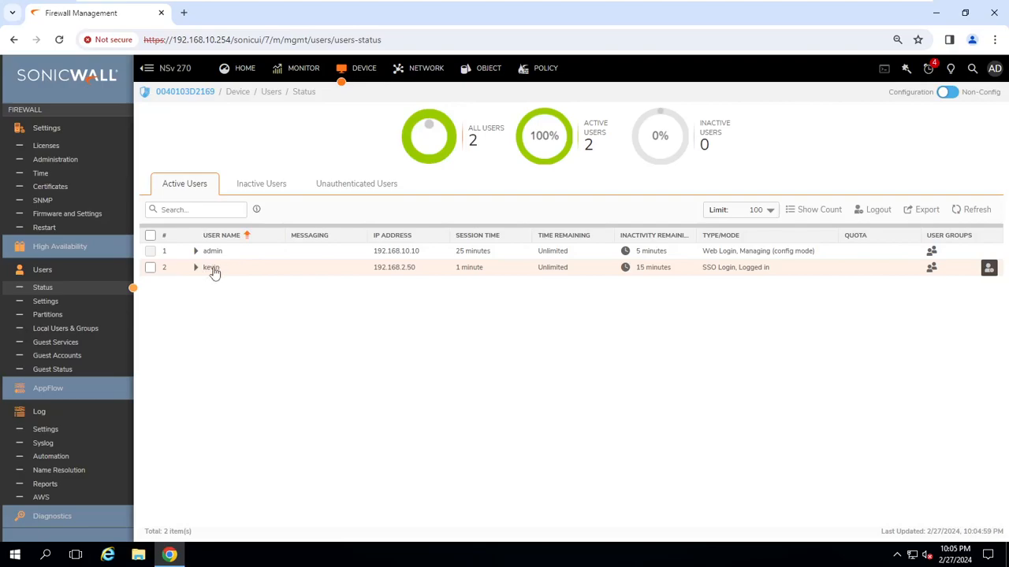
click(195, 267)
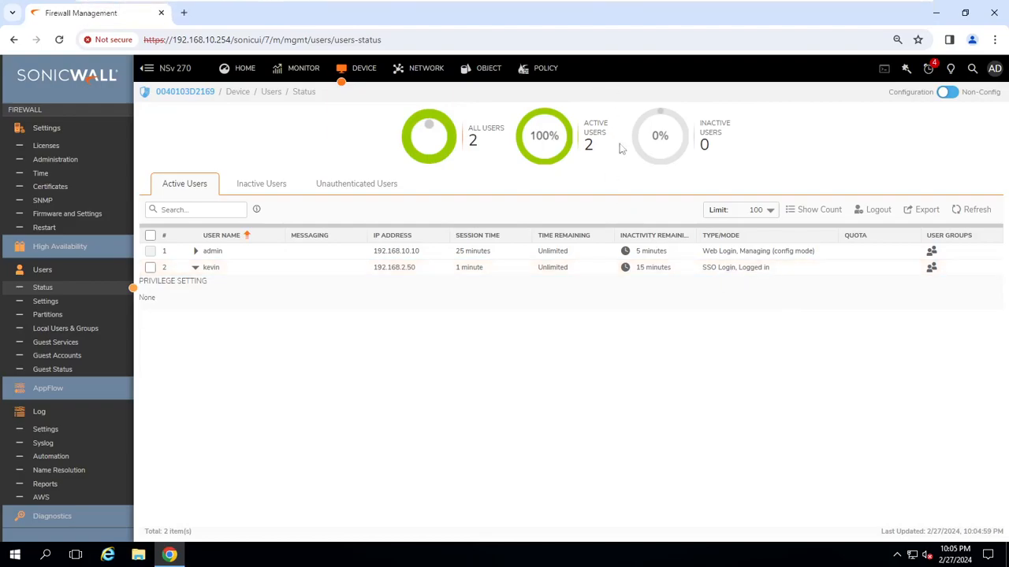
click(483, 10)
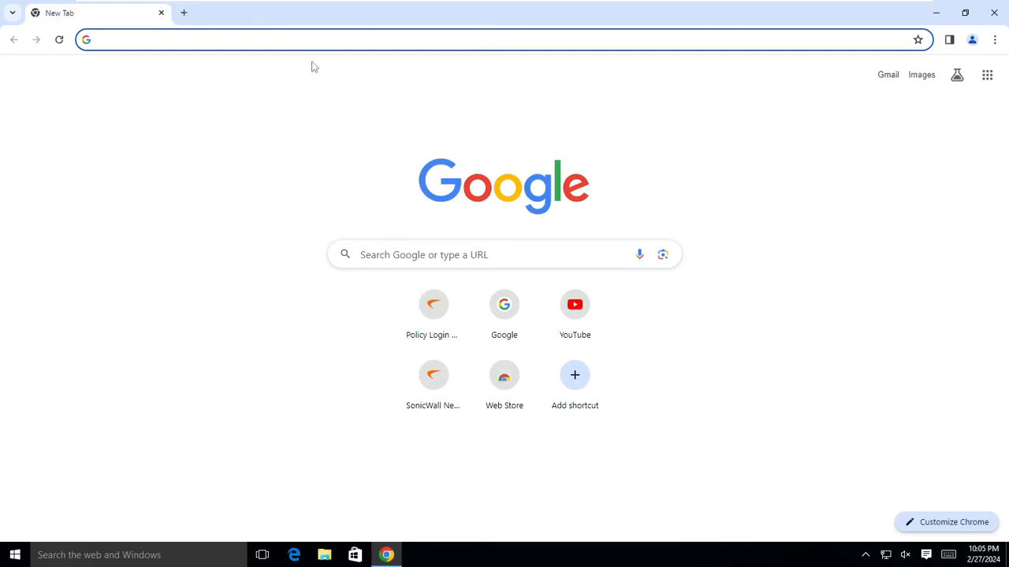
Open a new Incognito window from Chrome's menu on the IT machine.
click(312, 40)
click(995, 39)
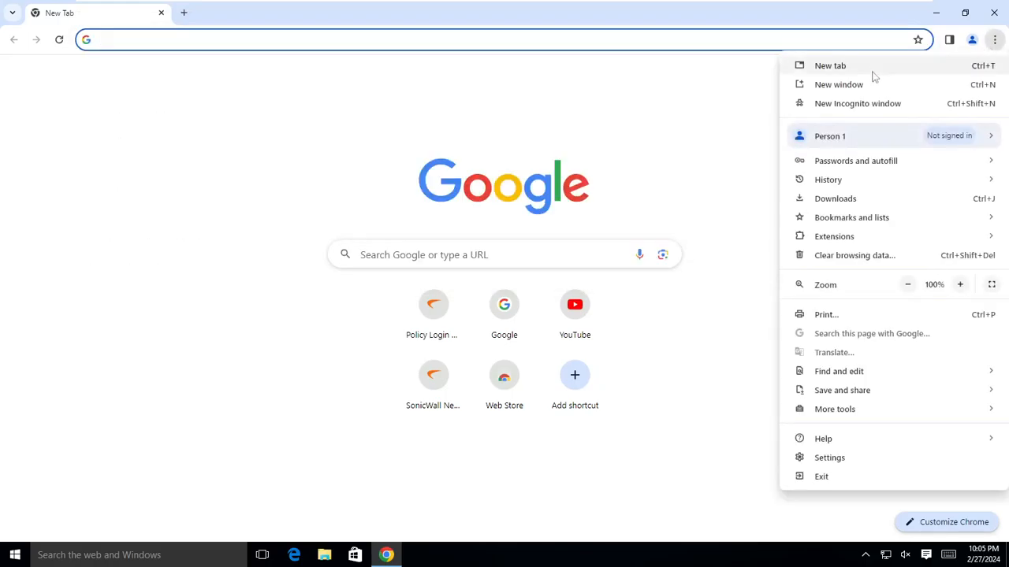
click(869, 102)
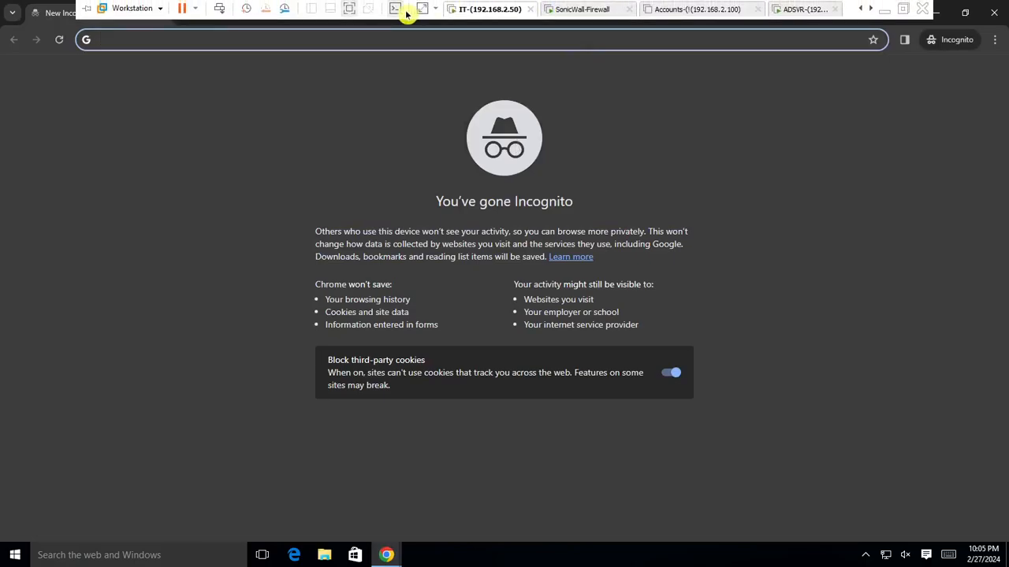
Check the department policies whiteboard, then put the IT VM back in full screen.
click(349, 11)
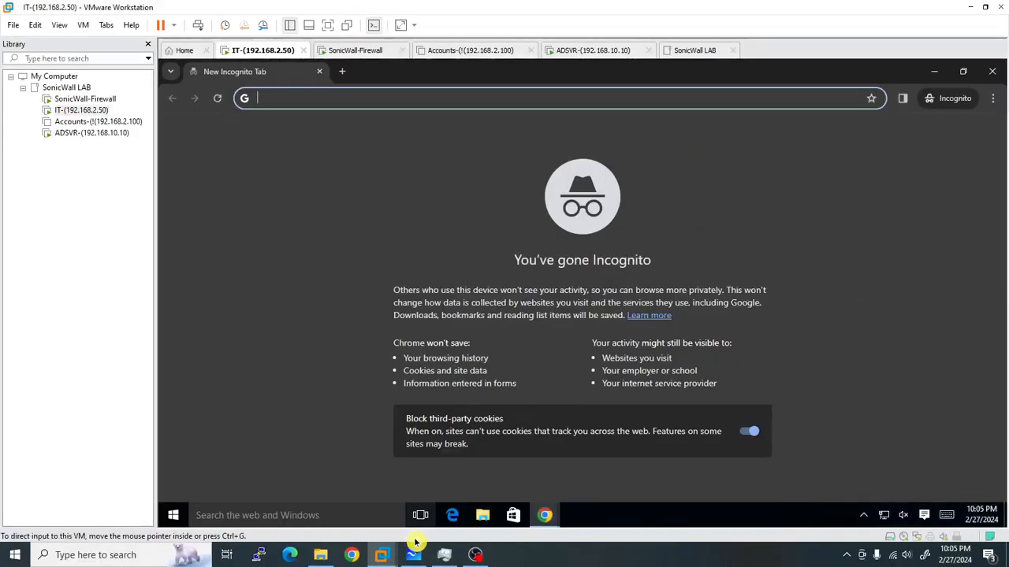
click(413, 555)
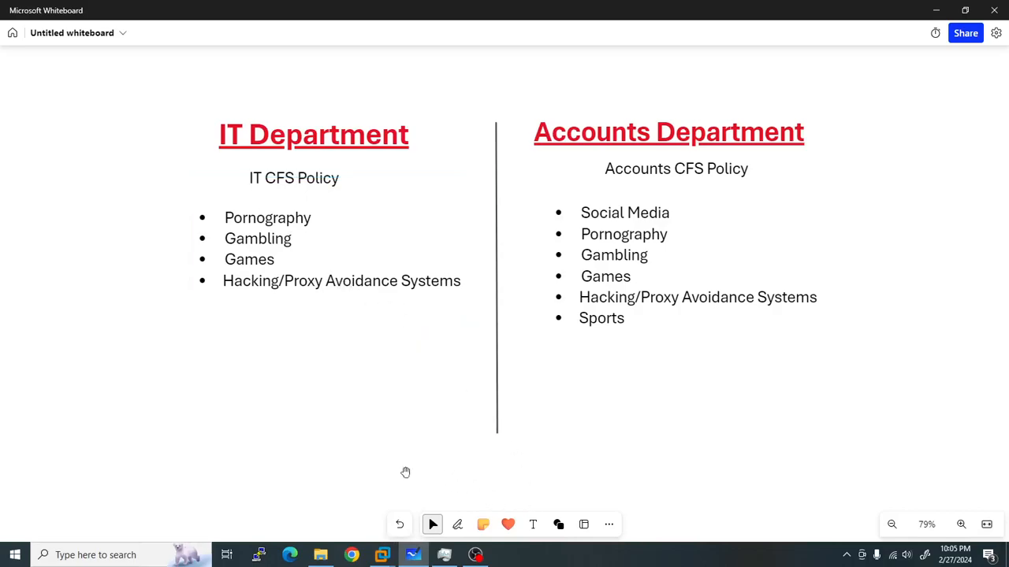
mouse_move(382, 554)
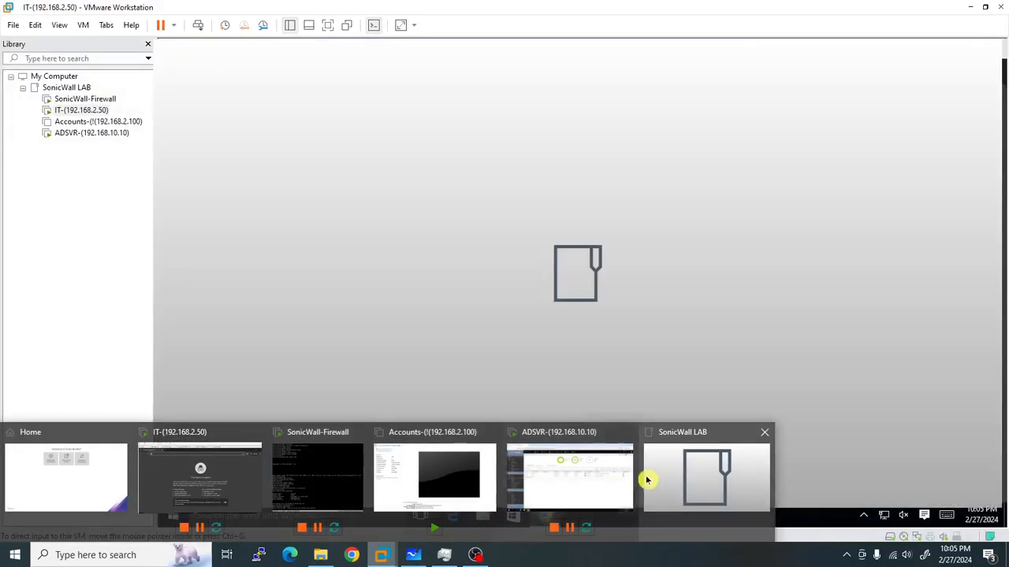
click(226, 432)
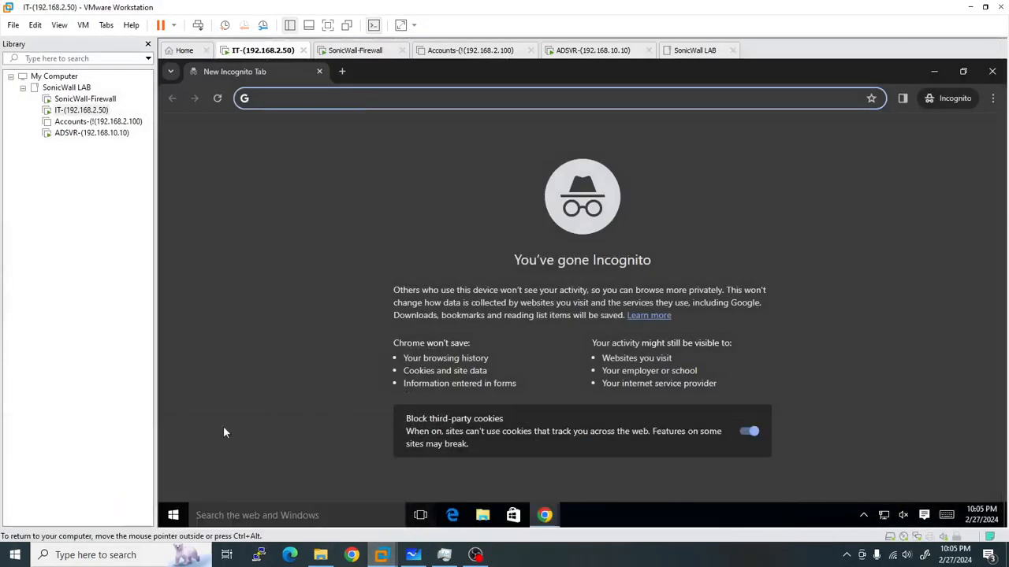
click(328, 26)
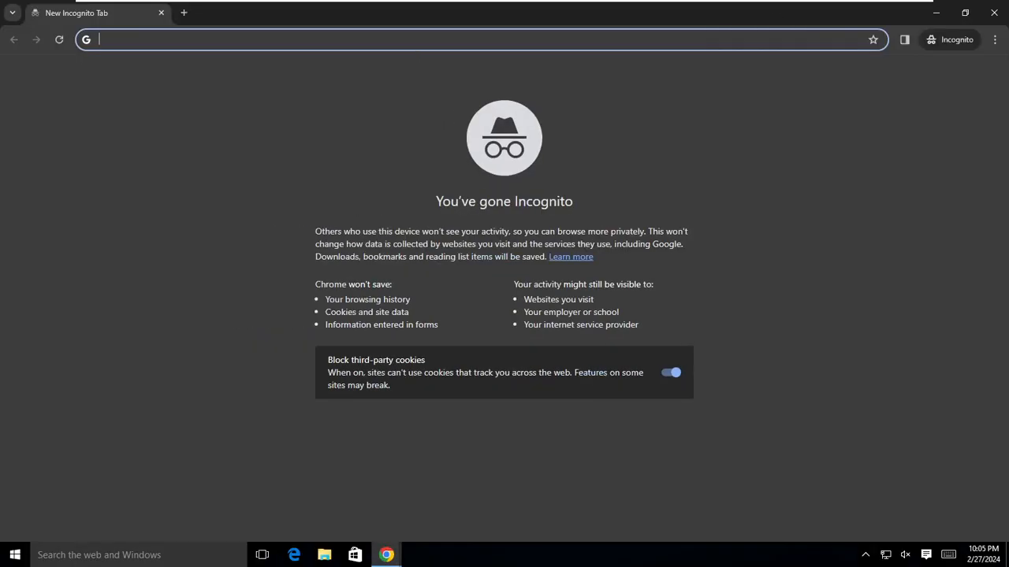
Load google.com, then open Facebook's login page from a facebook search in a new tab.
text(google.com)
key(Return)
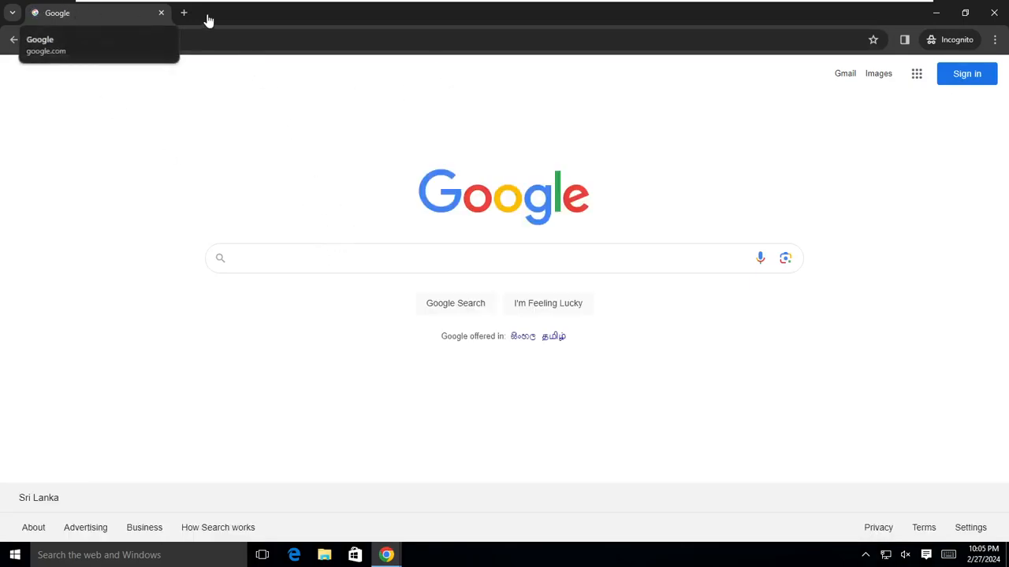
click(185, 13)
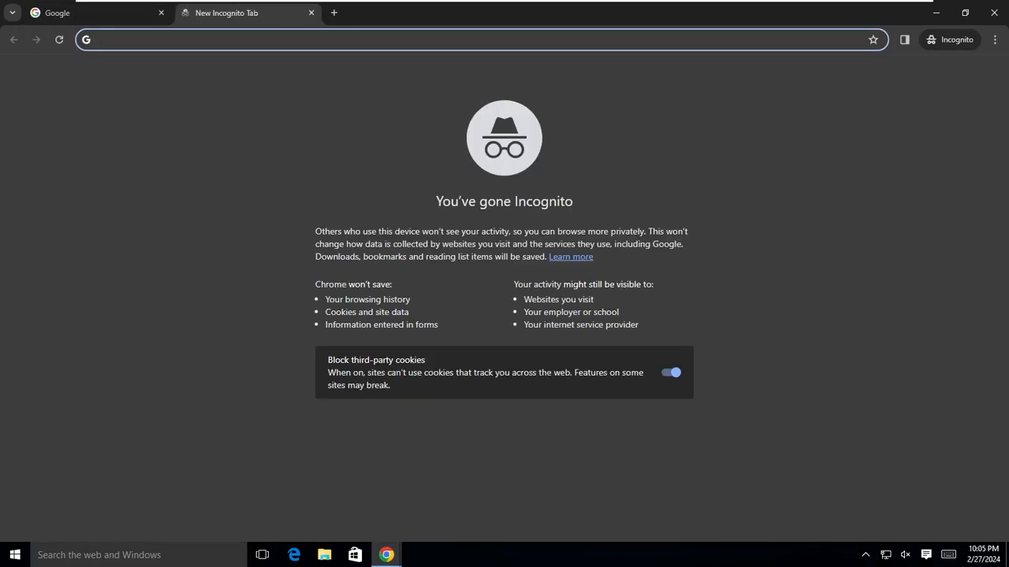
text(face)
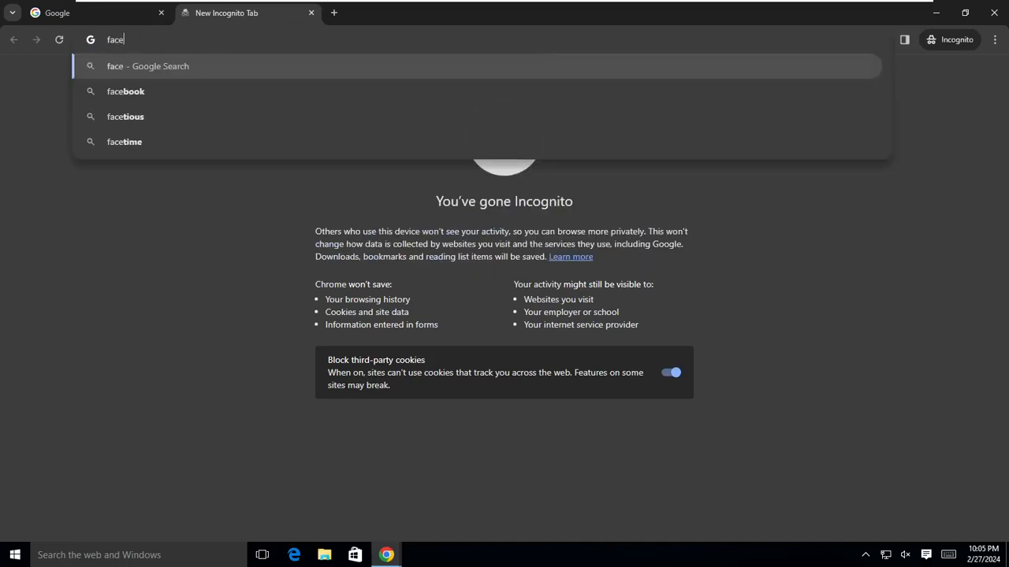
text(book)
key(Return)
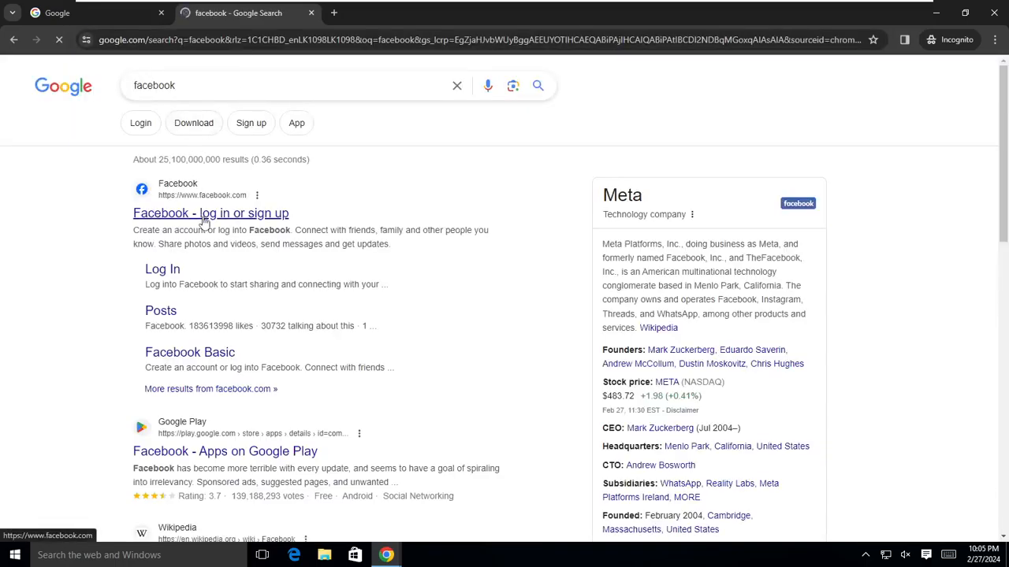
click(203, 219)
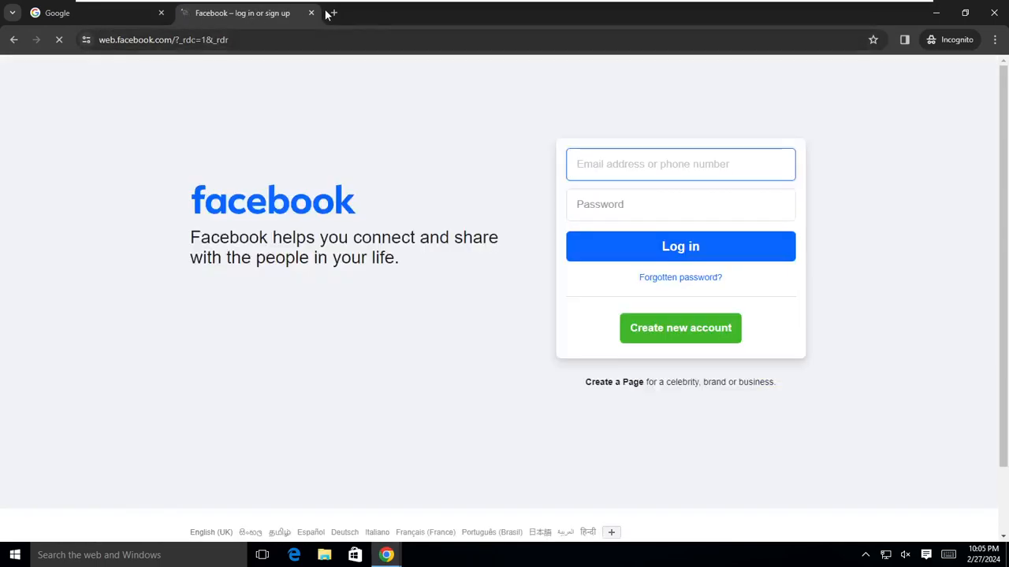
In another Incognito tab, search twitter and open the X website.
click(333, 13)
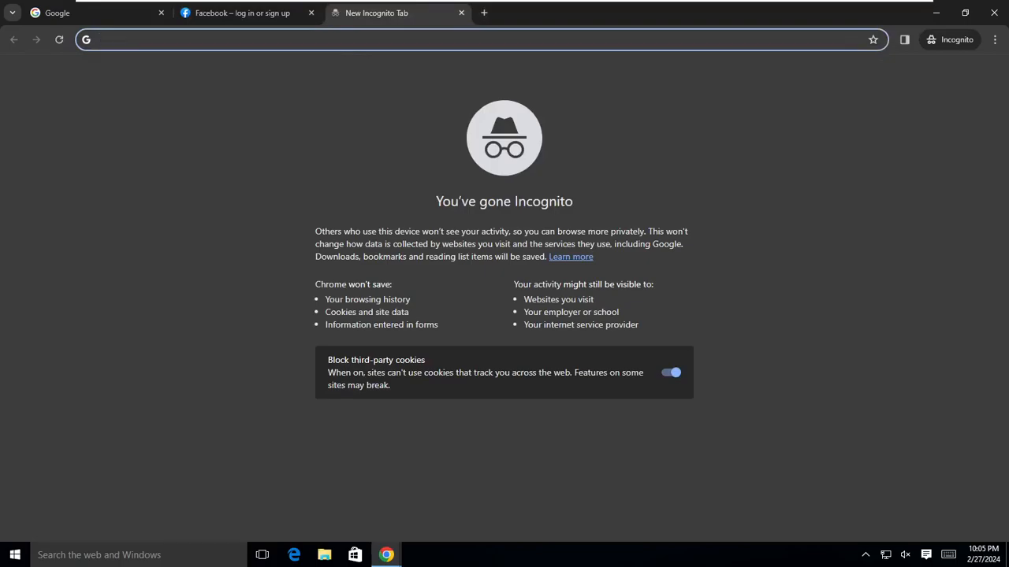
text(twi)
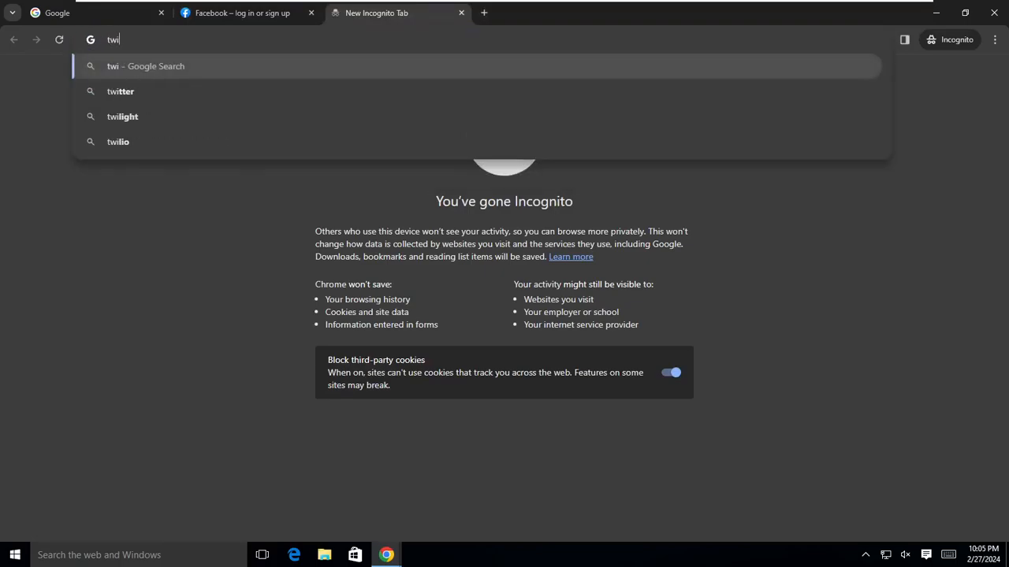
click(180, 93)
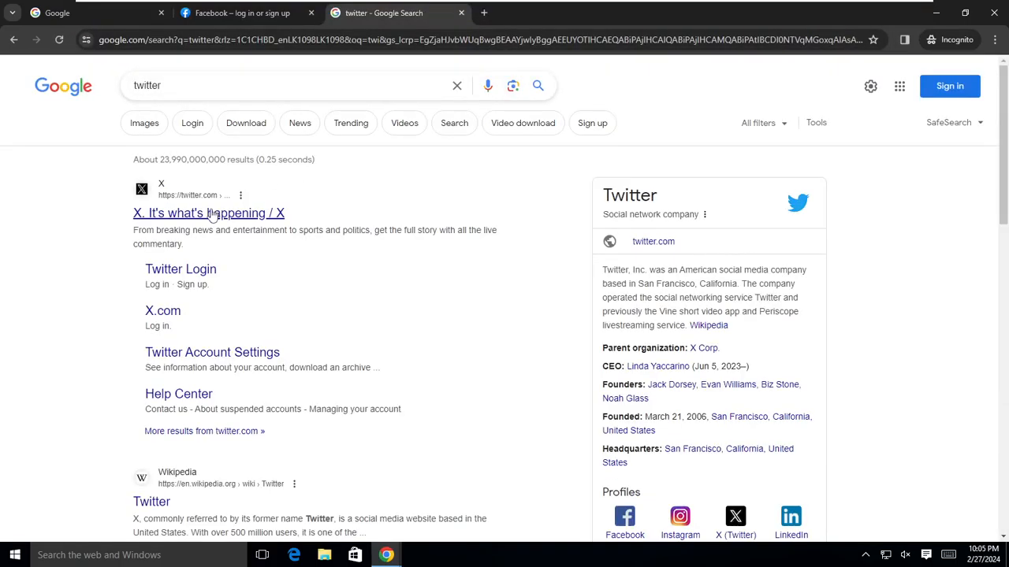
click(213, 214)
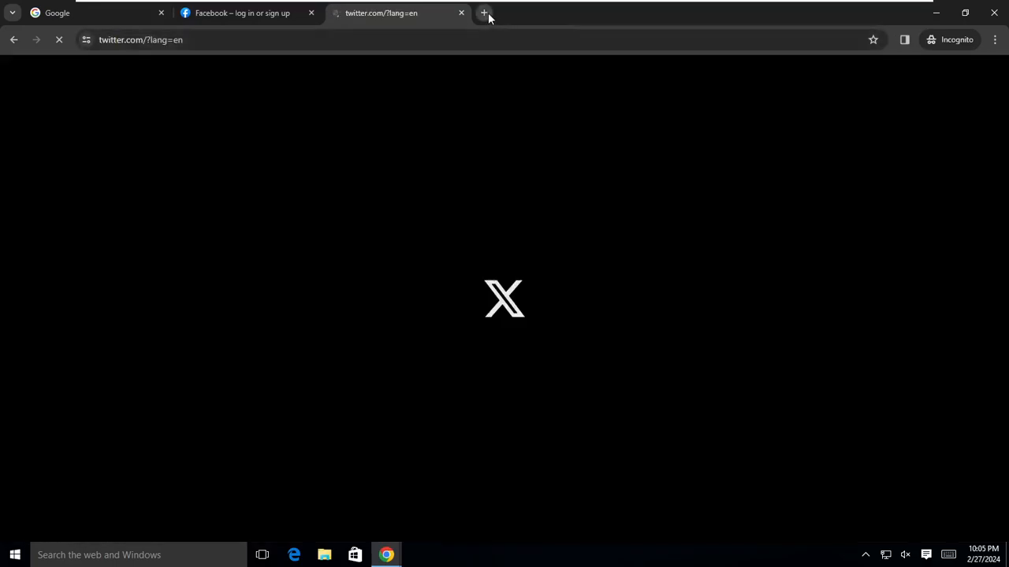
click(484, 13)
Search for porn, open the Pornhub result, then close the Pornhub tab.
text(p)
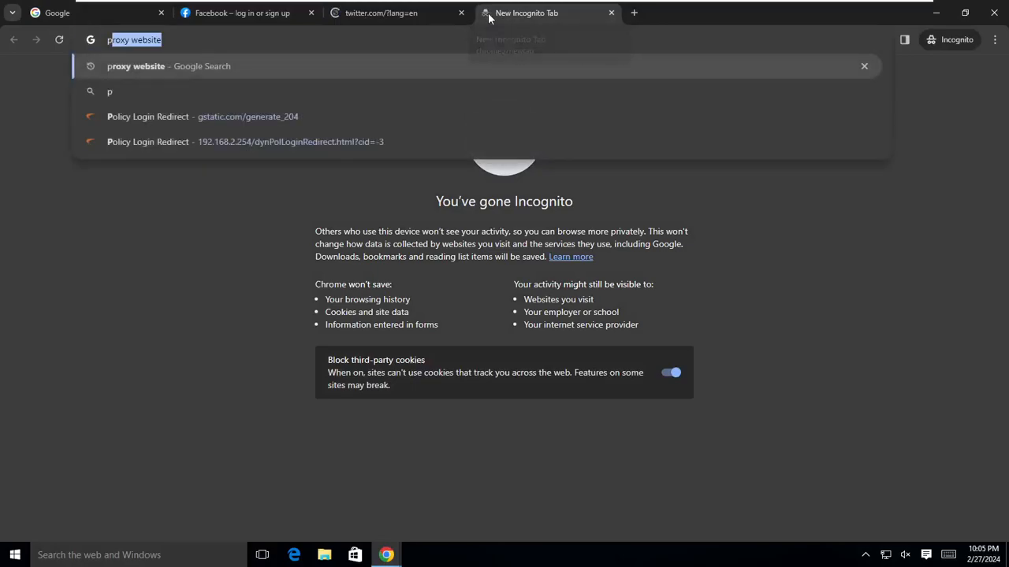
text(orn)
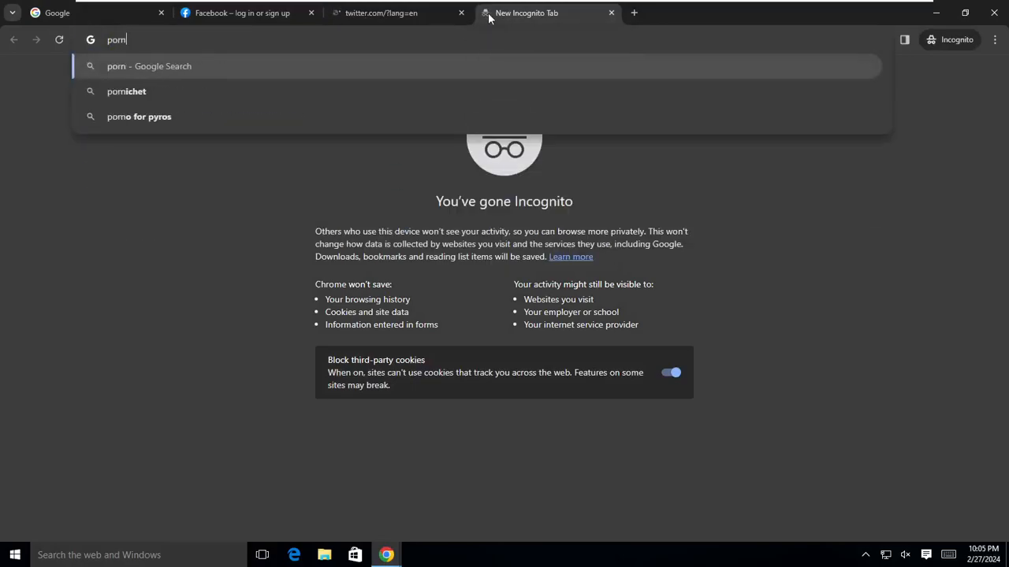
key(Return)
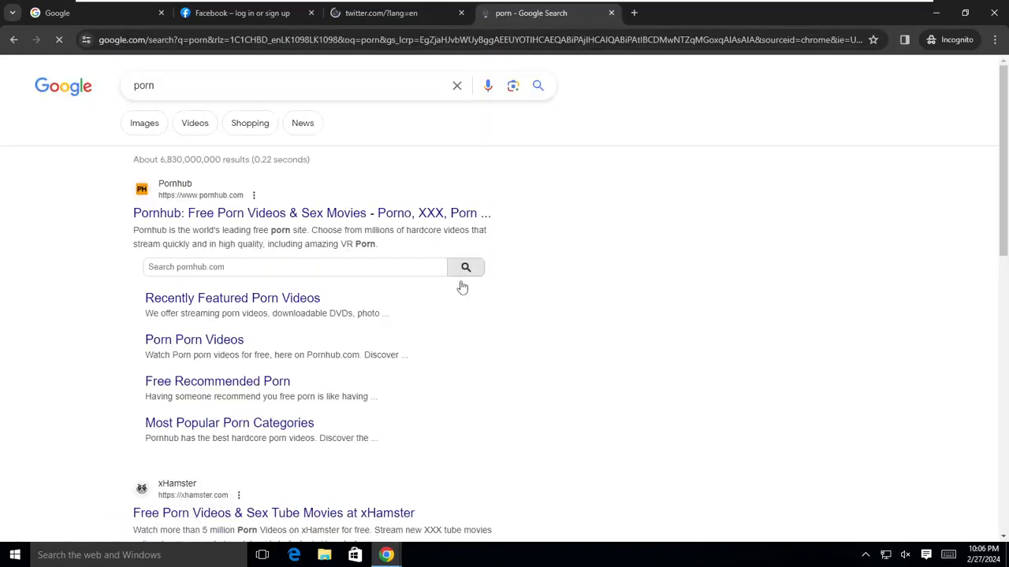
click(314, 223)
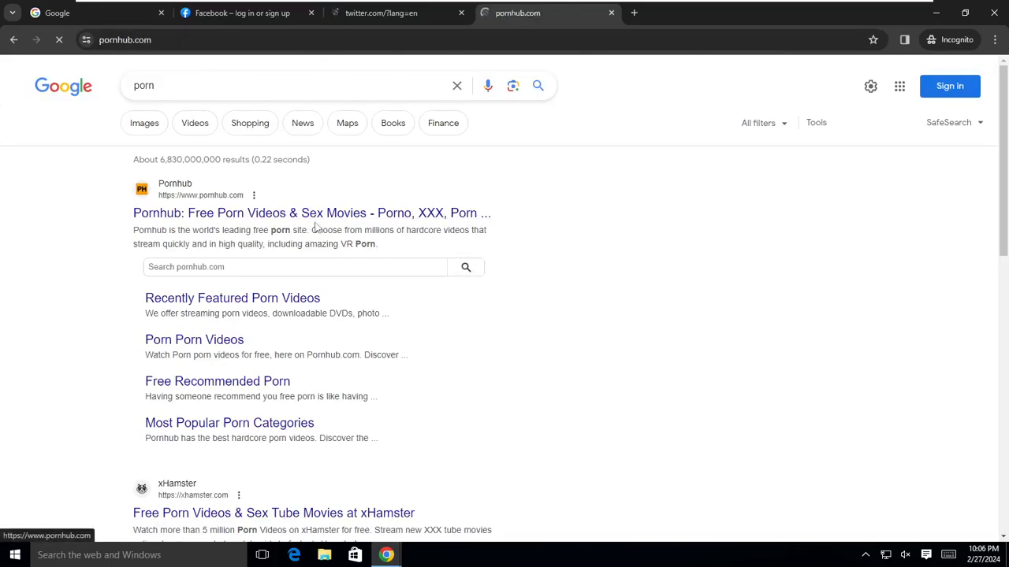
click(421, 14)
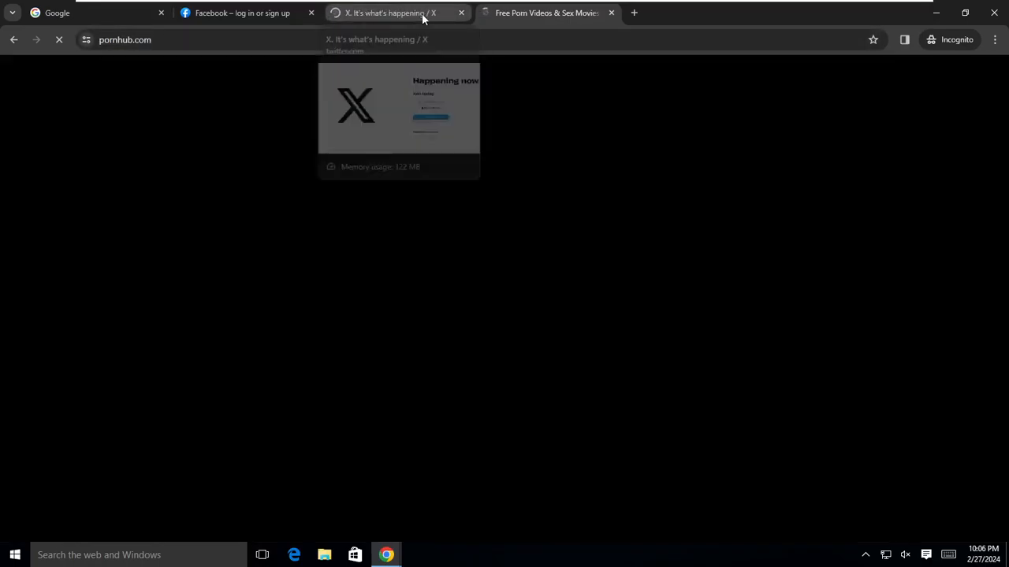
click(611, 13)
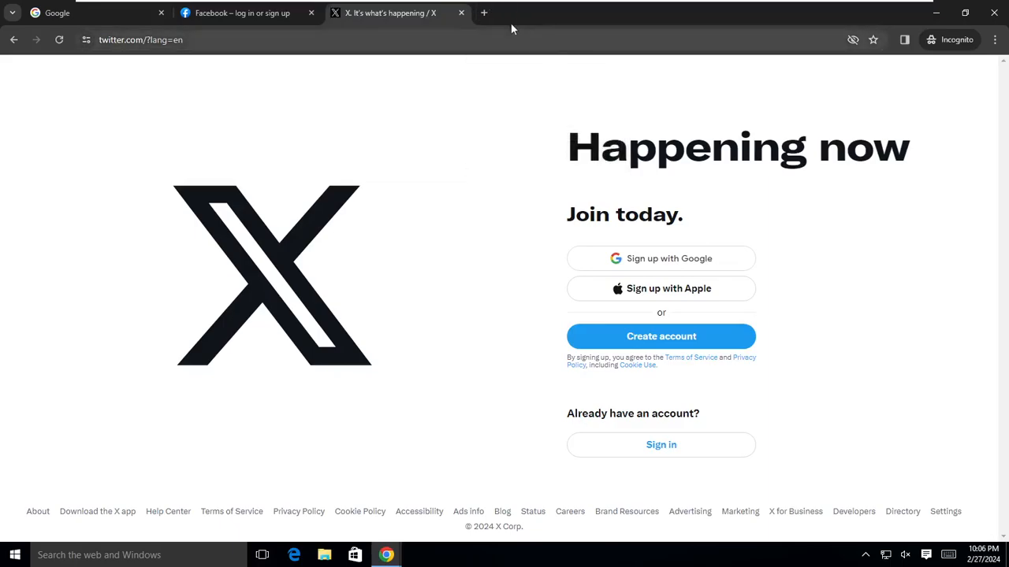
Search for games in a new Incognito tab, open CrazyGames, and leave VMware full screen.
click(485, 13)
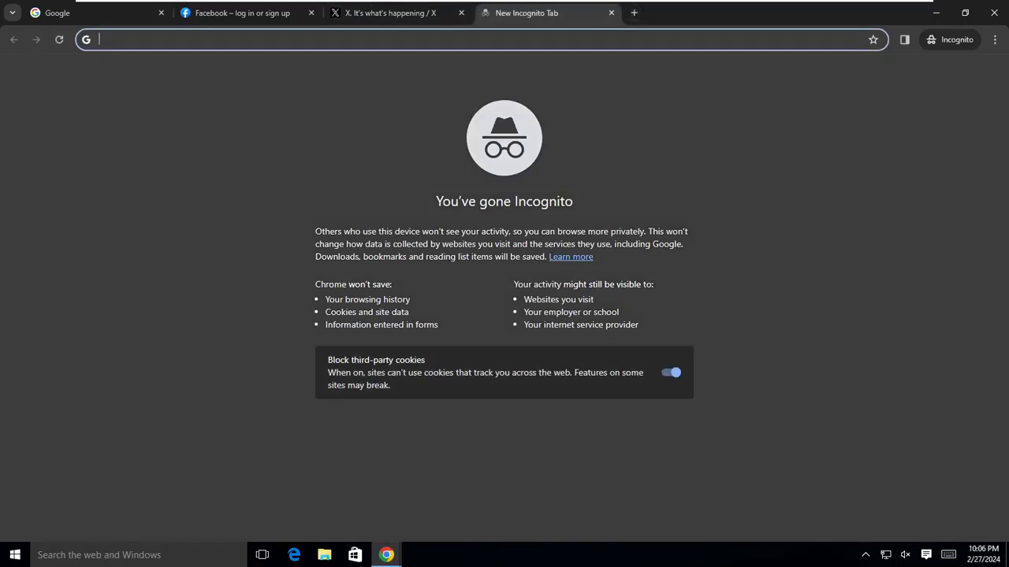
text(games)
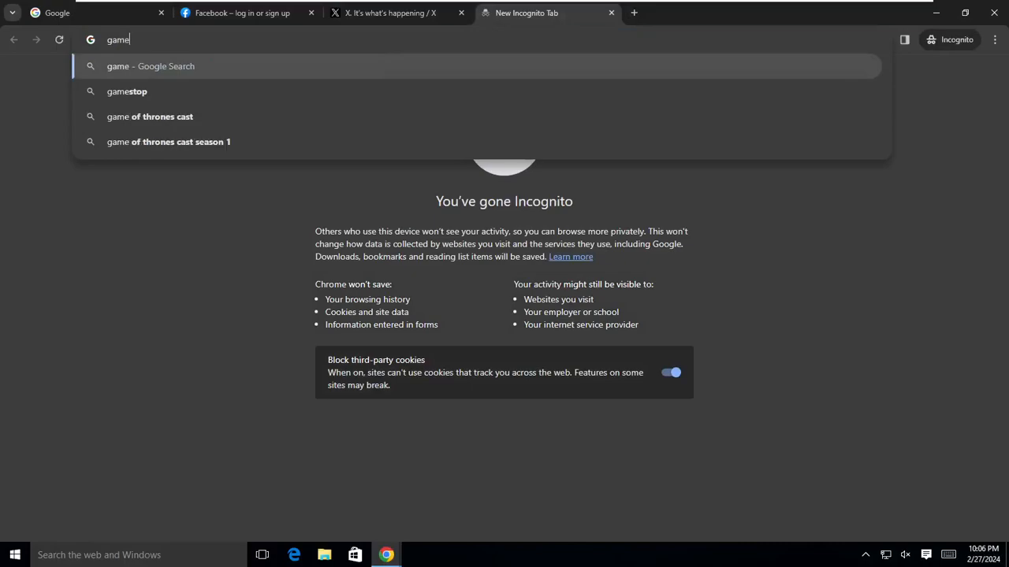
key(Return)
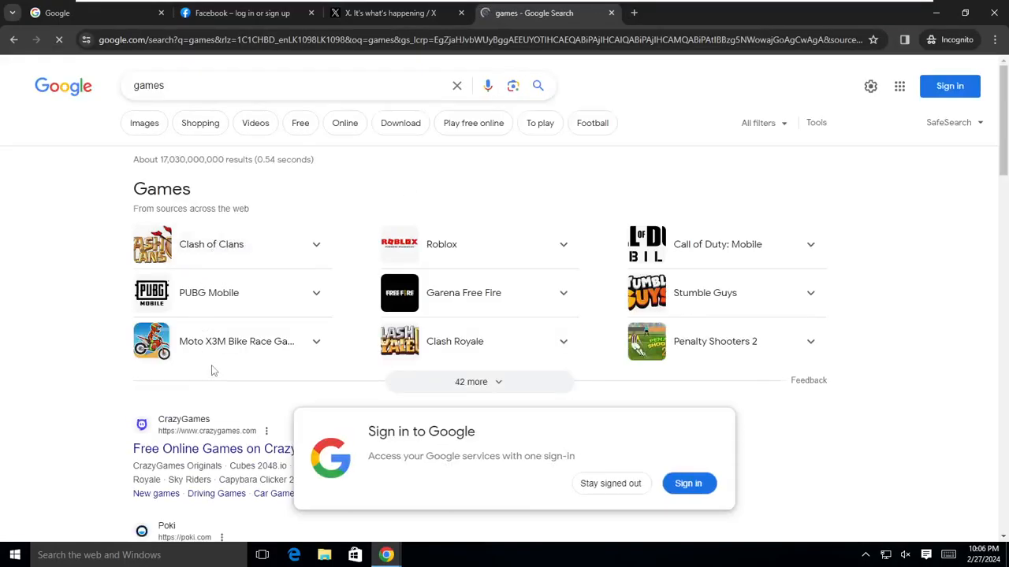
scroll(201, 425, down, 1)
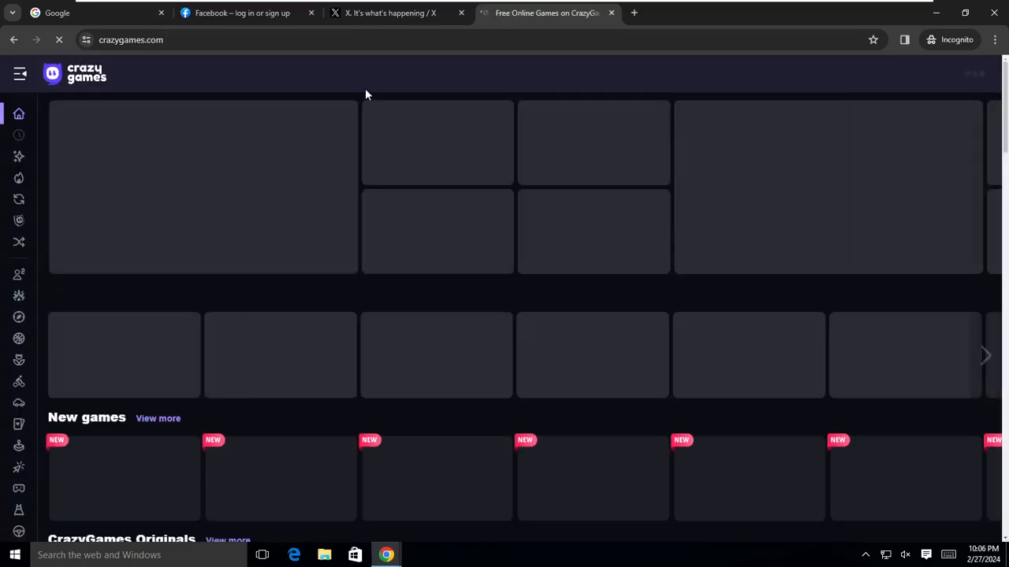
mouse_move(415, 5)
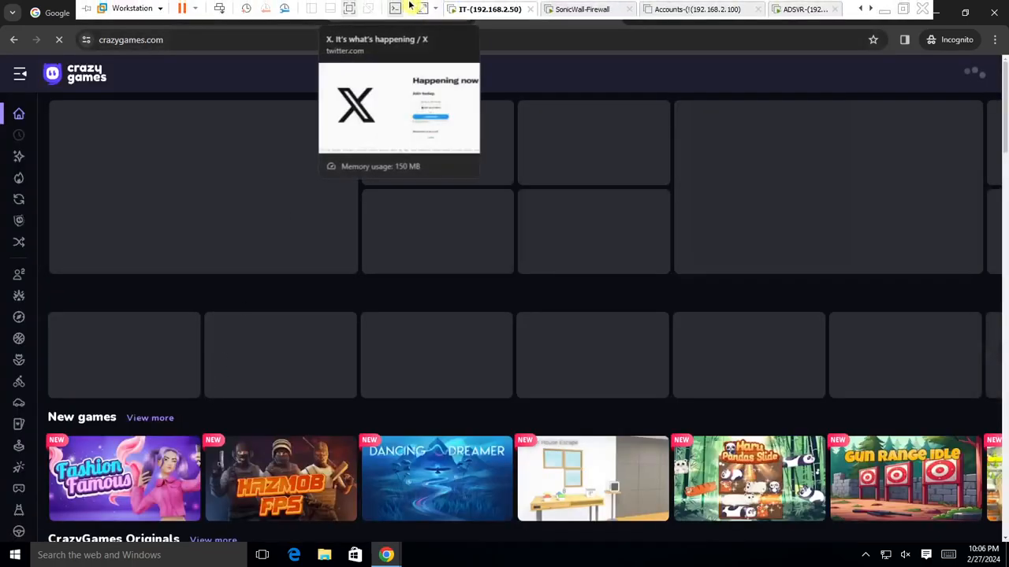
click(343, 16)
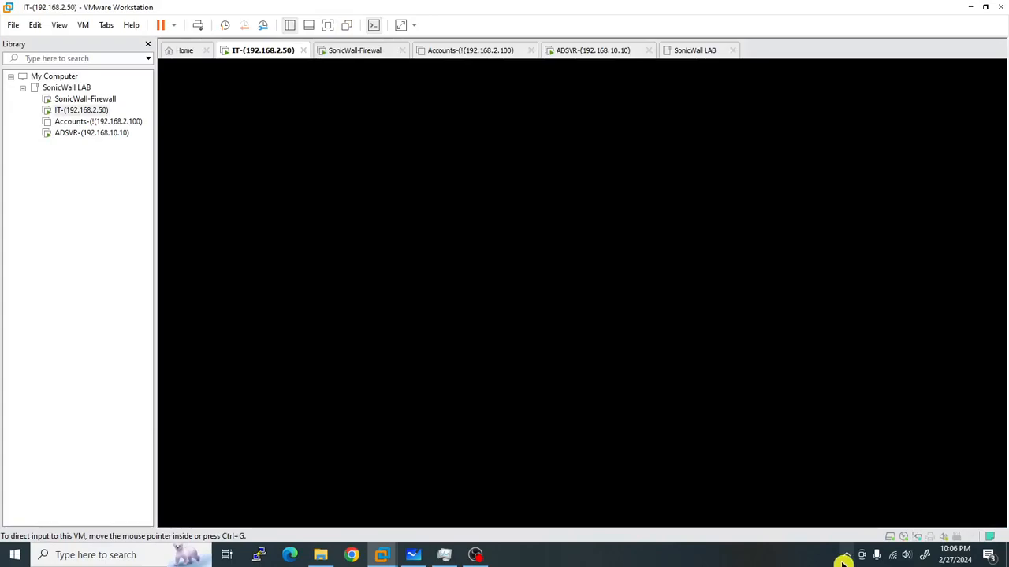
Reopen the firewall console and save the IT CFS Profile from its advanced settings.
click(845, 556)
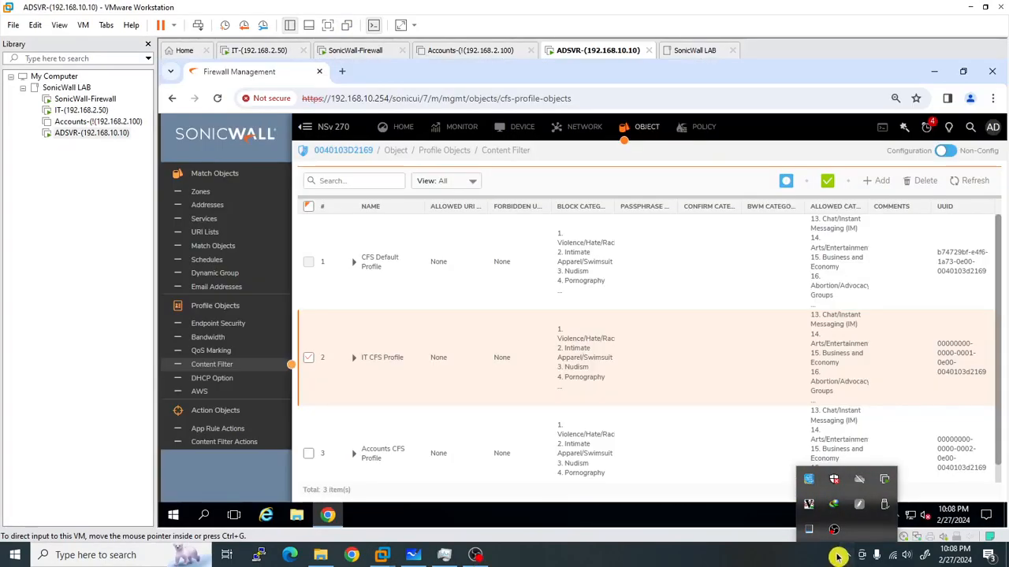
click(330, 24)
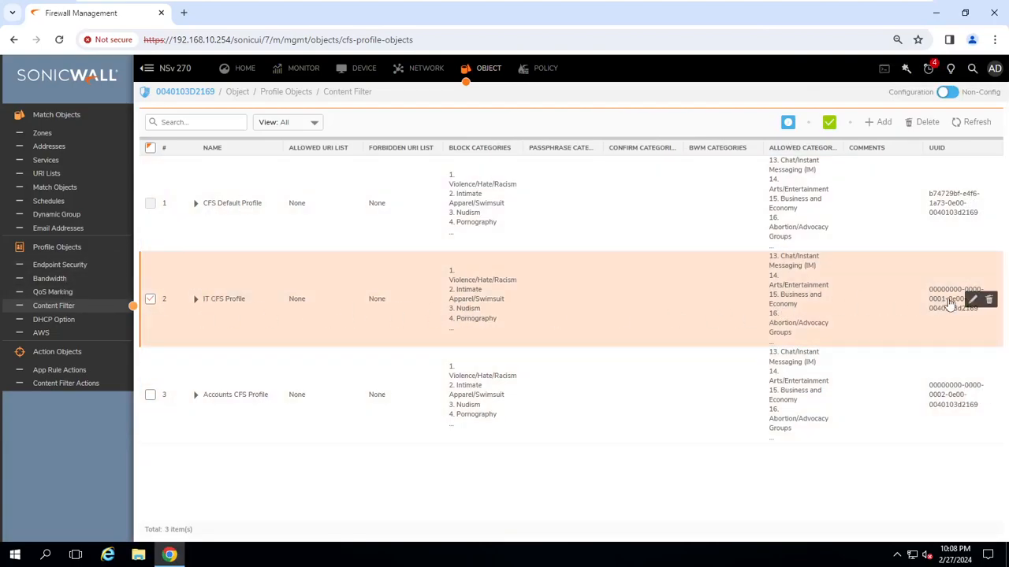
click(972, 303)
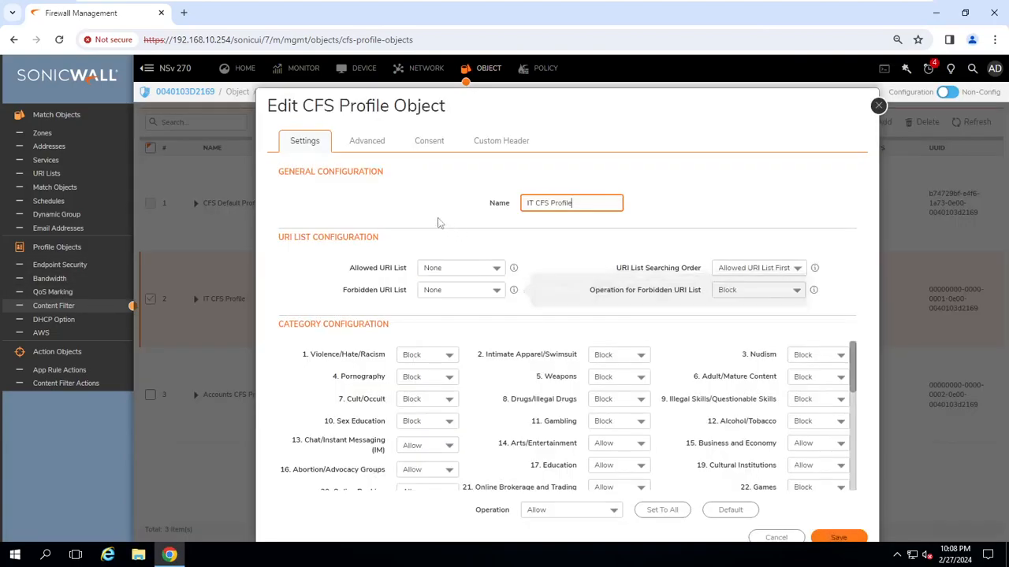
click(375, 145)
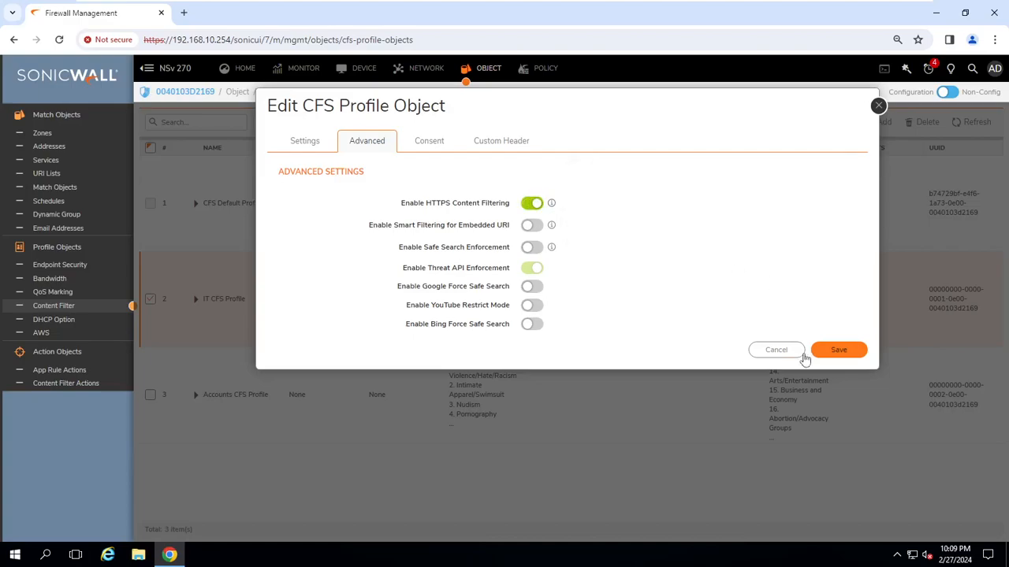
click(826, 351)
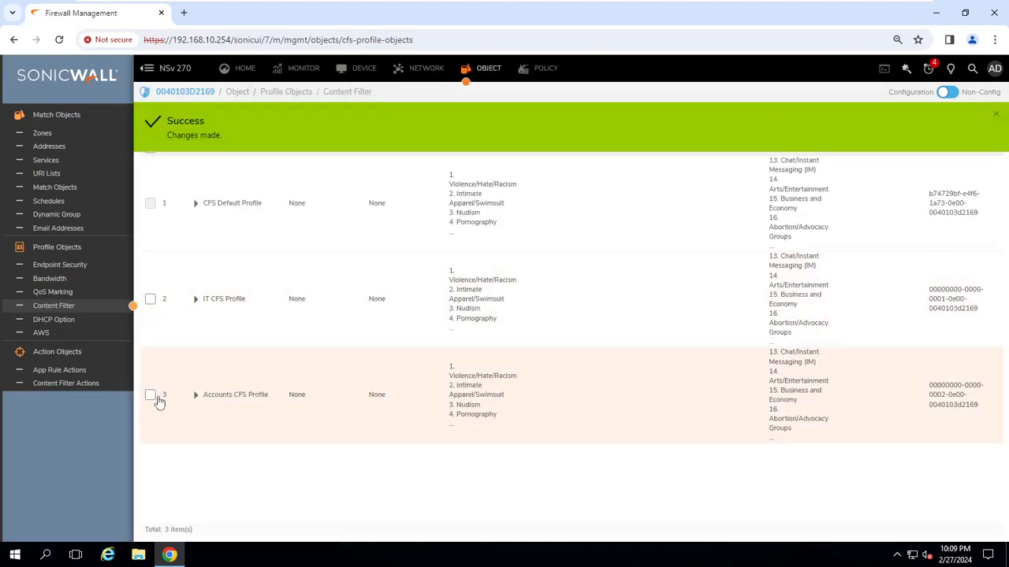
Save the Accounts CFS Profile with Enable HTTPS Content Filtering on, then return to the IT VM.
click(151, 396)
click(972, 394)
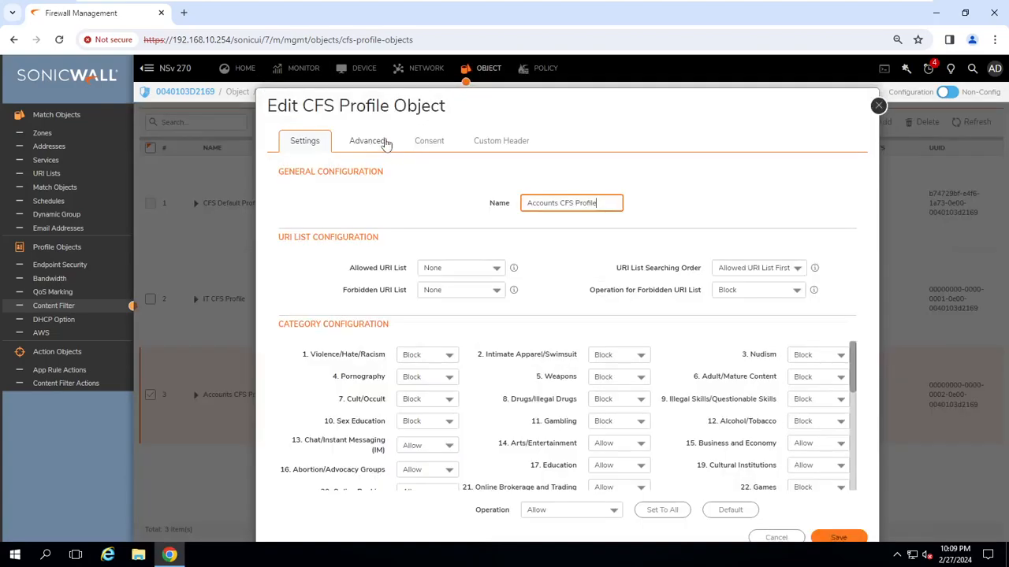
click(382, 142)
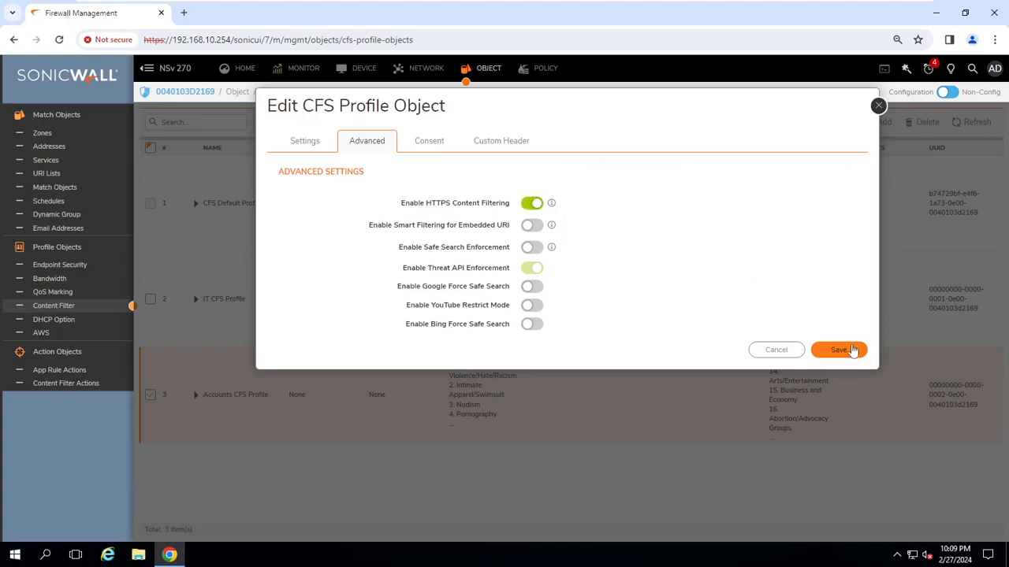
click(851, 350)
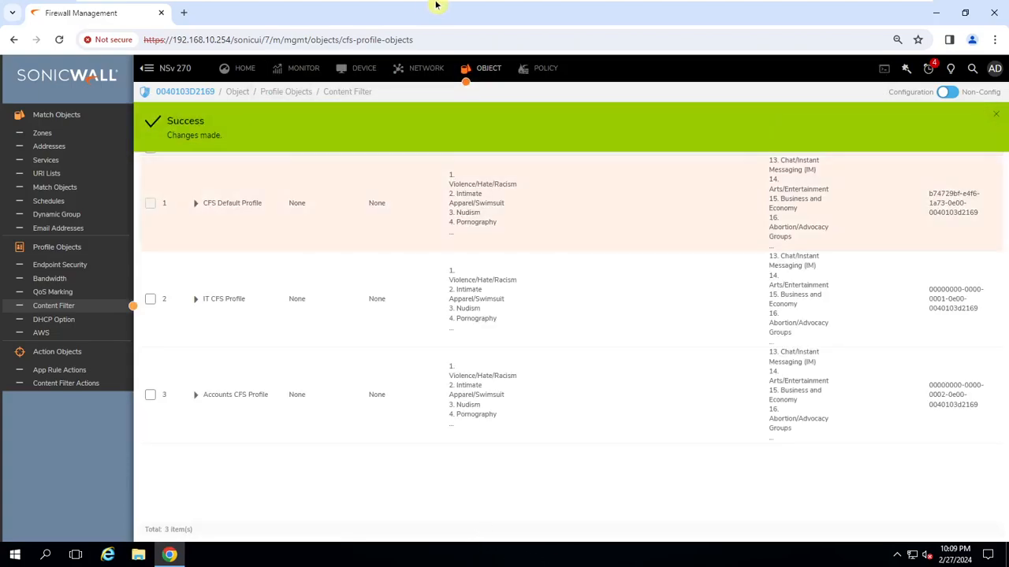
mouse_move(437, 5)
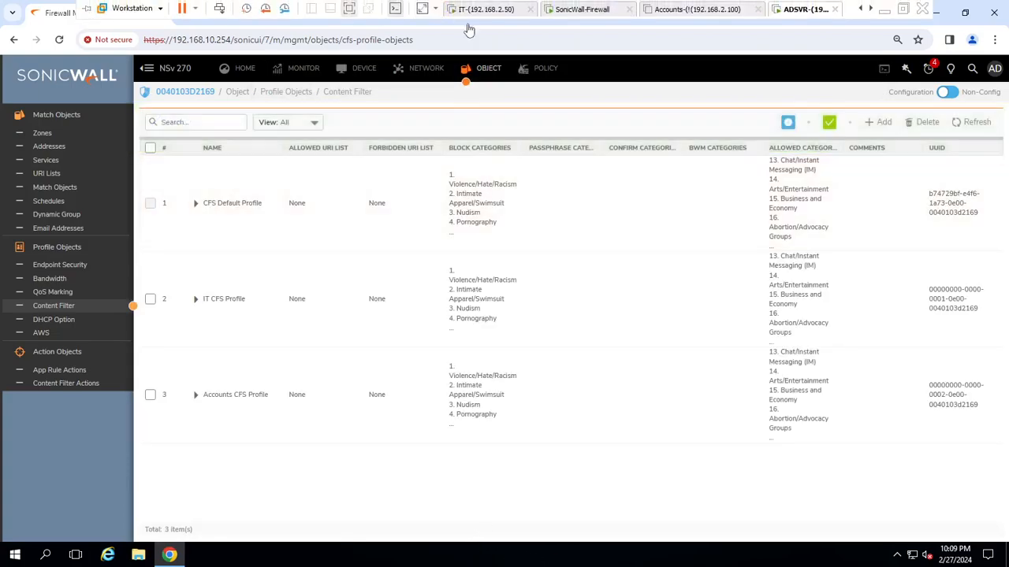
click(501, 15)
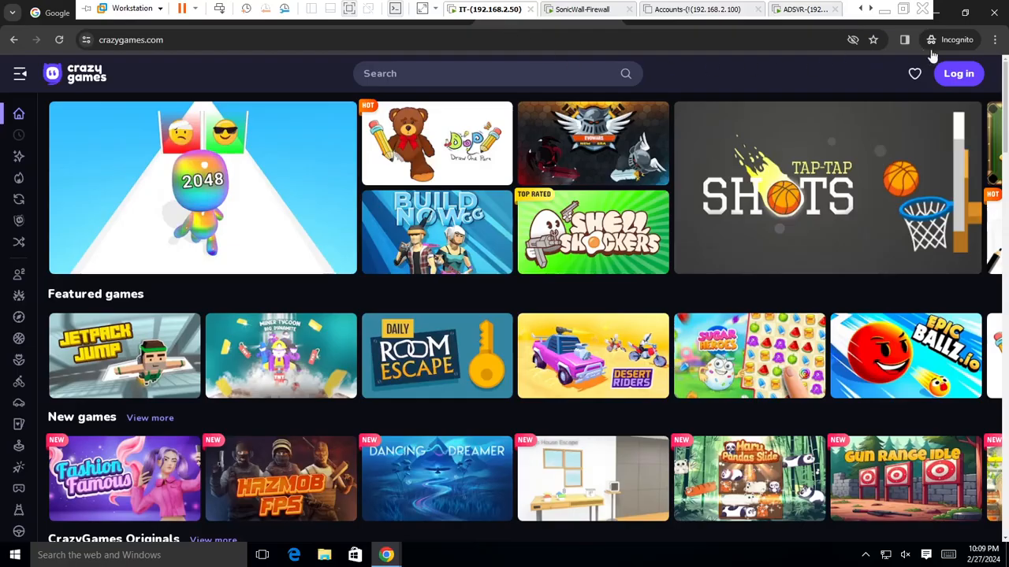
In a fresh Incognito window, open the CrazyGames result from a games search; it can't be reached.
click(993, 11)
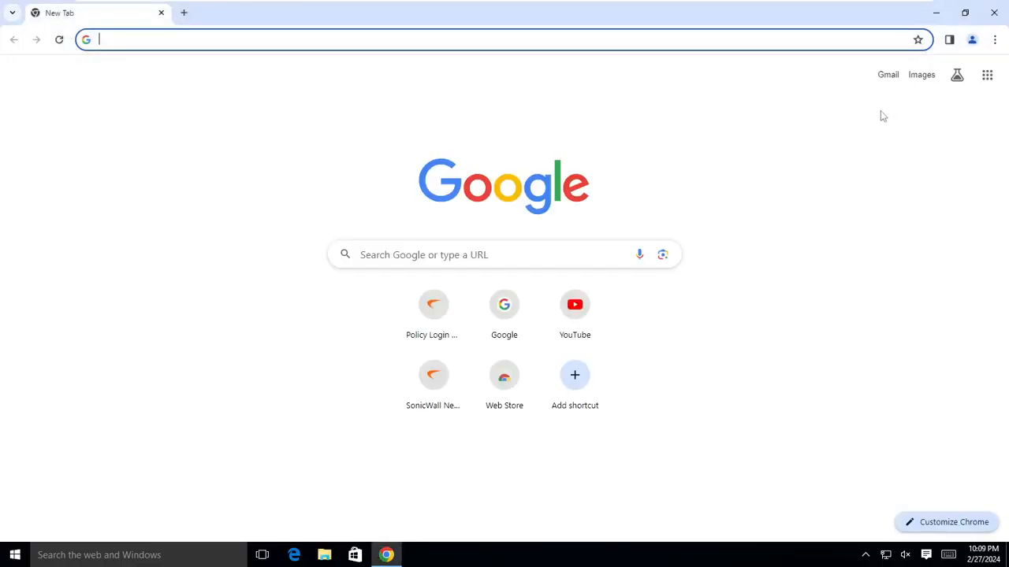
click(994, 41)
click(822, 102)
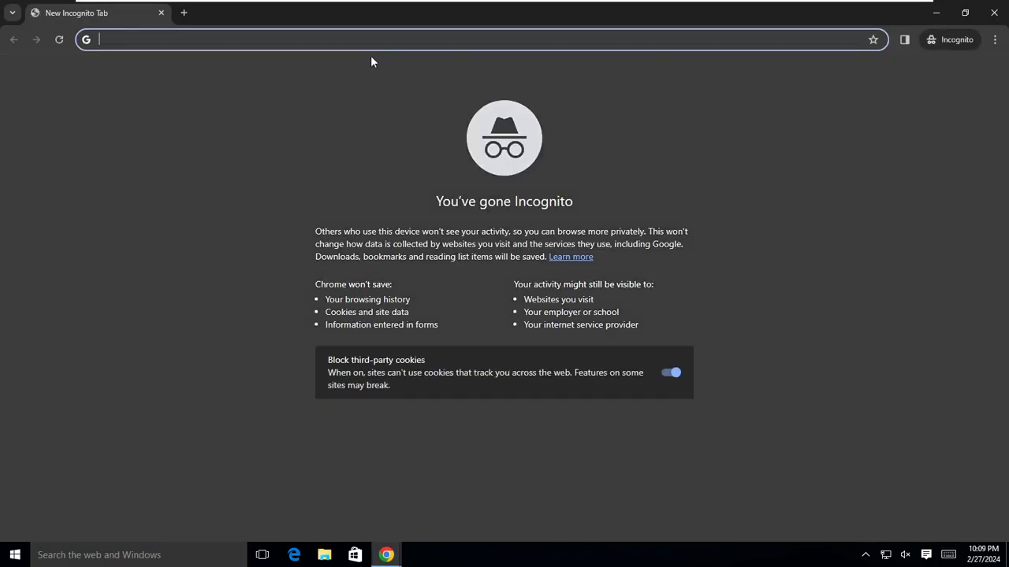
text(games)
key(Return)
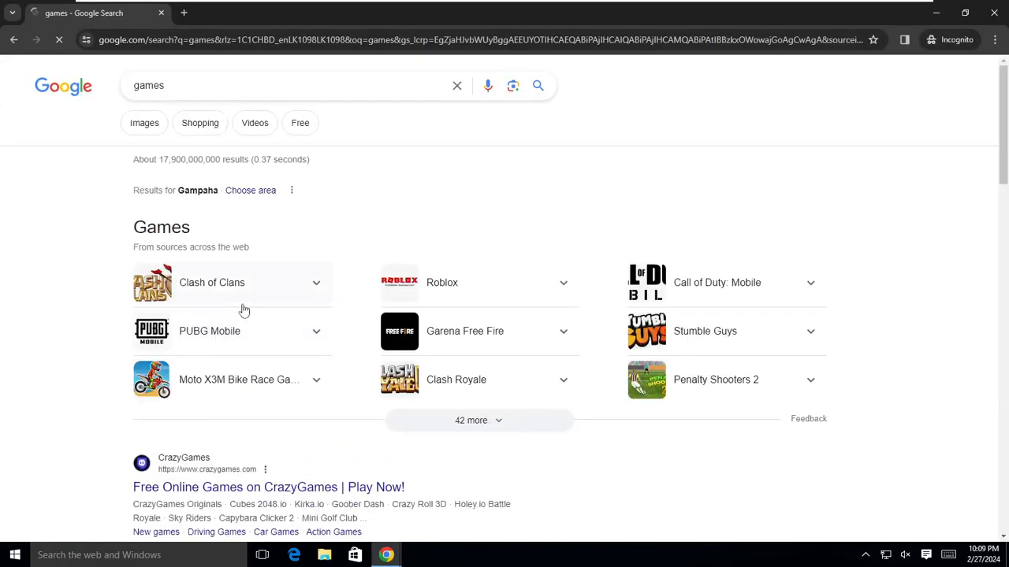
scroll(248, 304, down, 1)
right_click(252, 422)
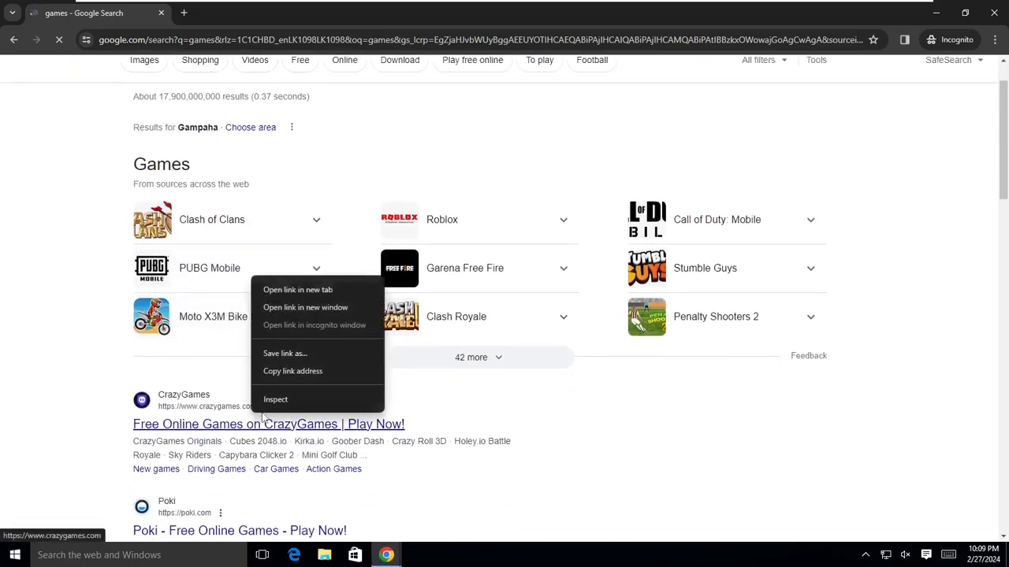
click(296, 302)
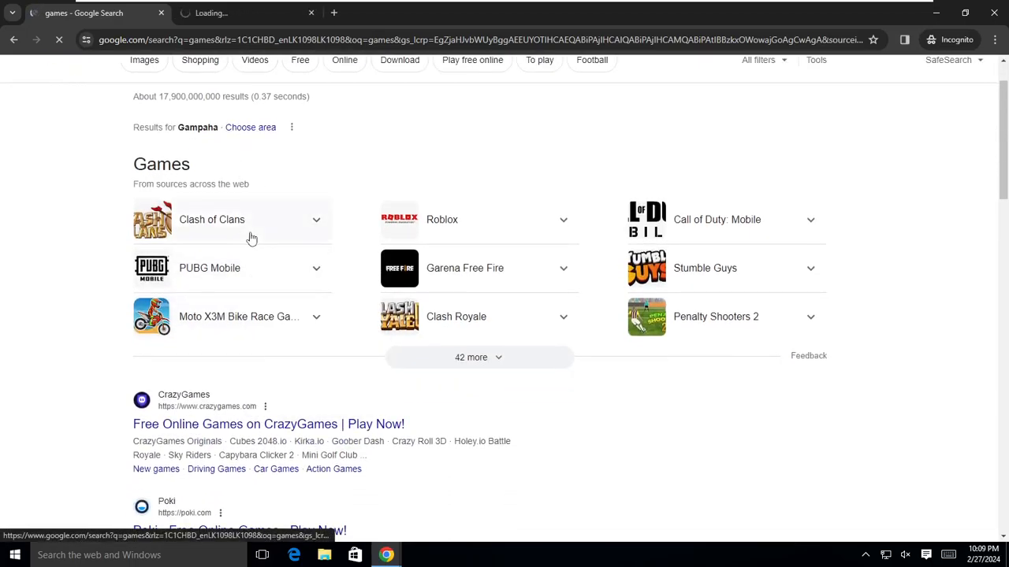
click(238, 13)
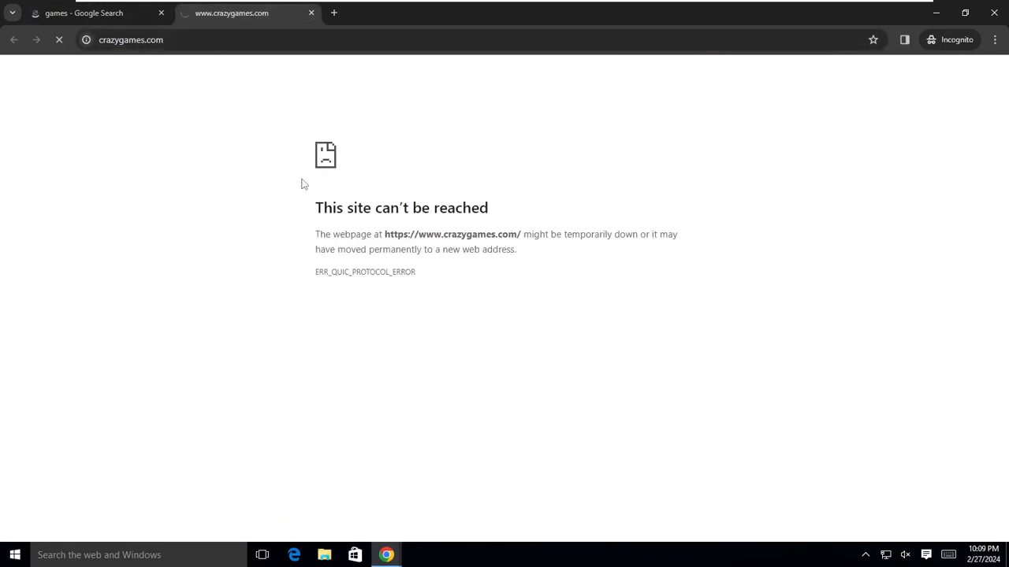
drag(455, 208, 514, 218)
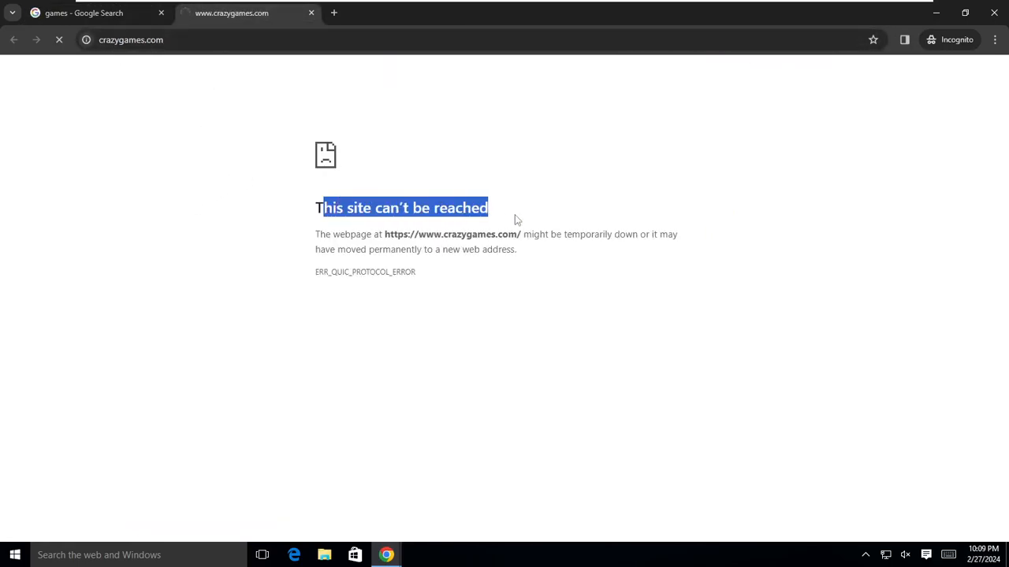
Search for Facebook in new tabs and confirm the Facebook site opens.
click(334, 13)
text(gogle)
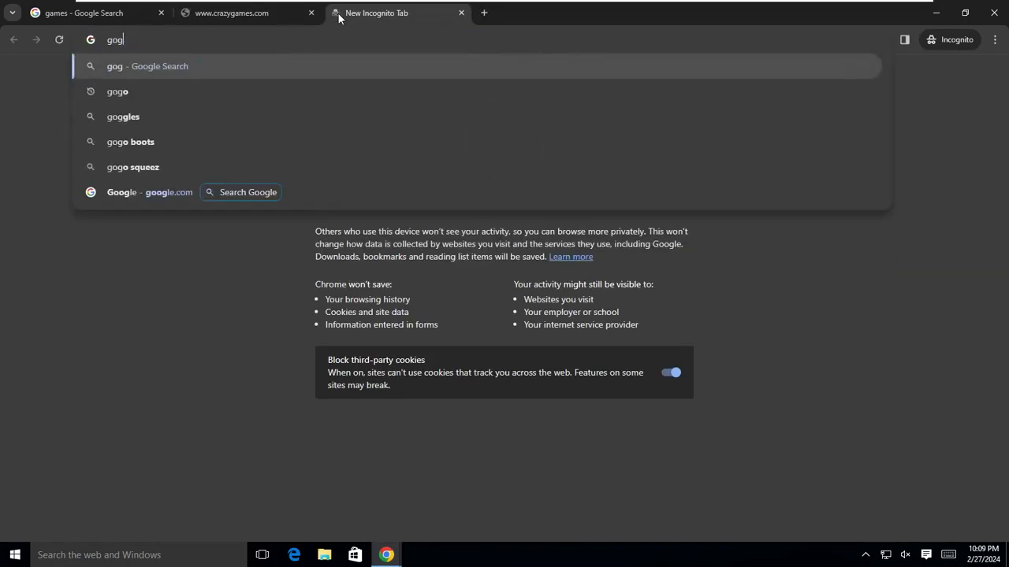
key(Return)
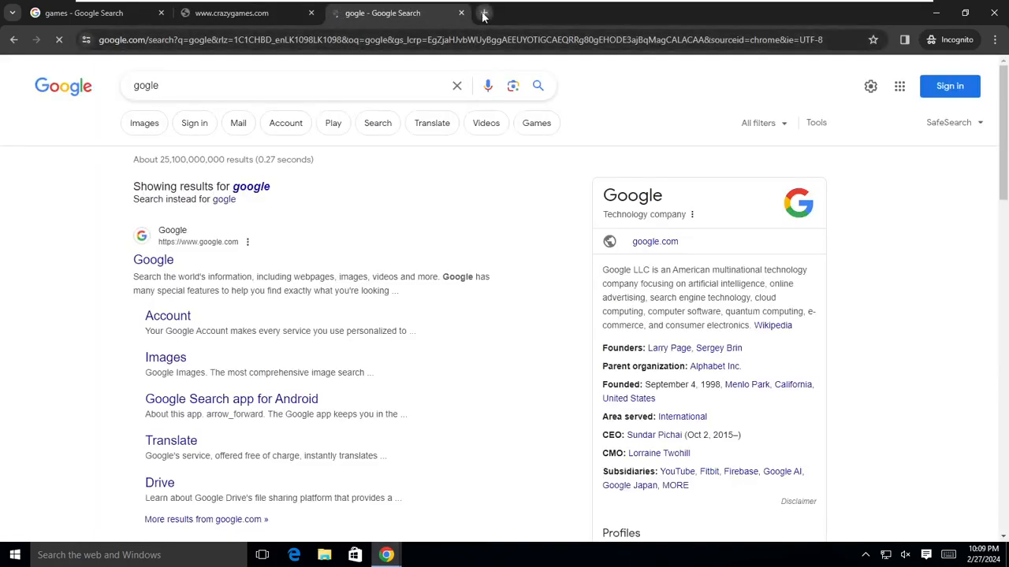
click(484, 13)
text(face)
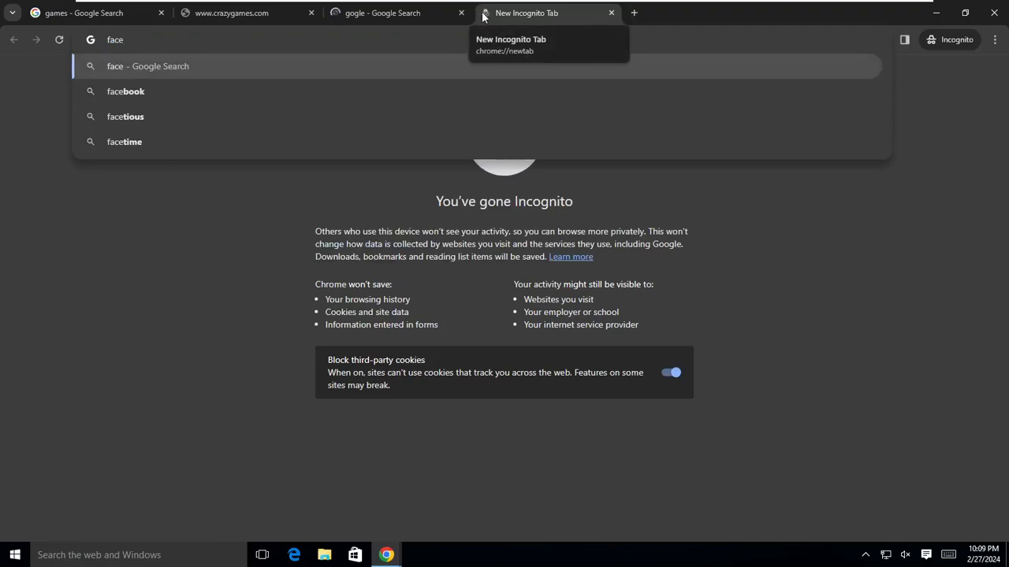
click(171, 95)
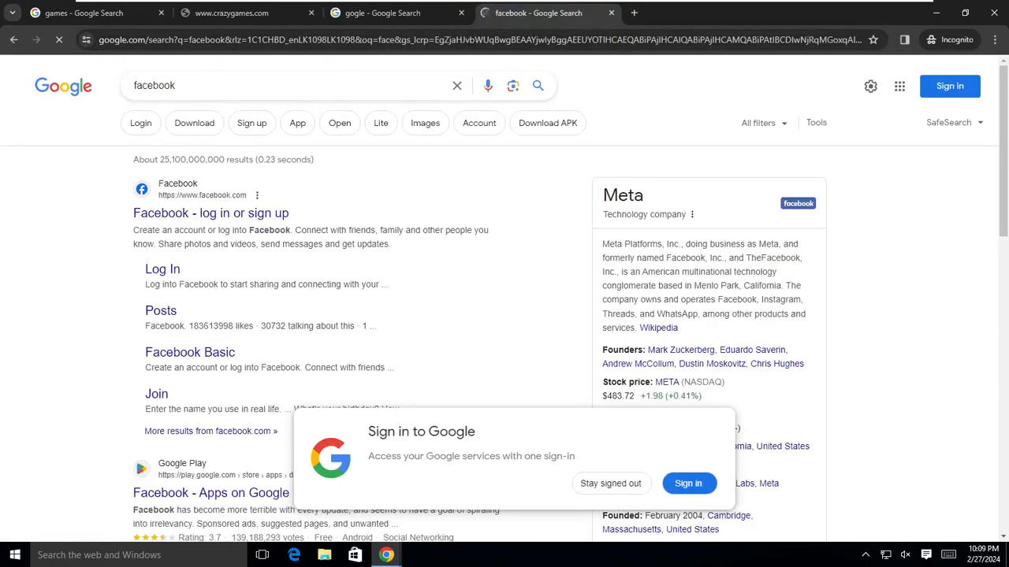
click(218, 213)
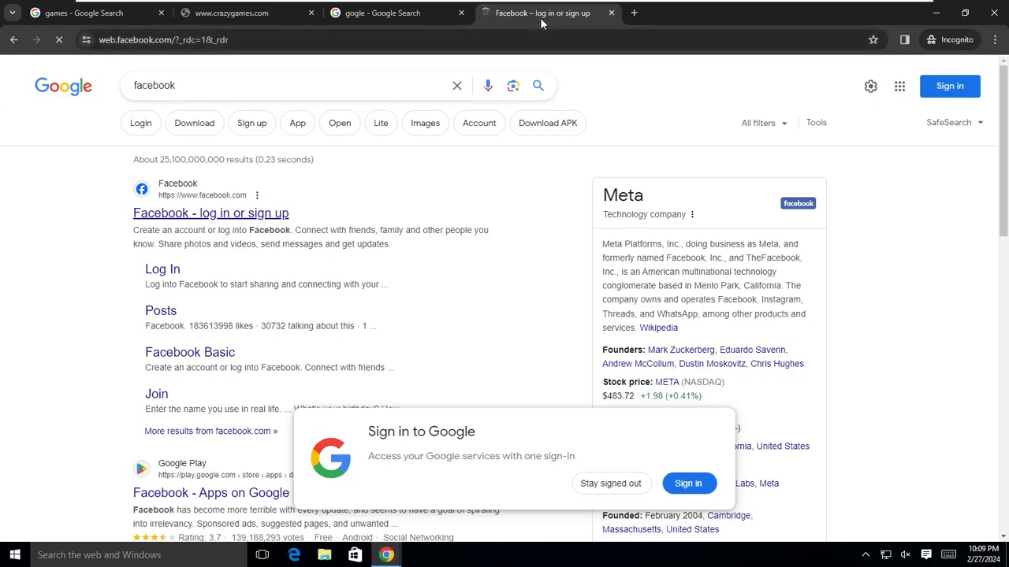
Search for a proxy website and try opening the proxyium web proxy result.
click(635, 14)
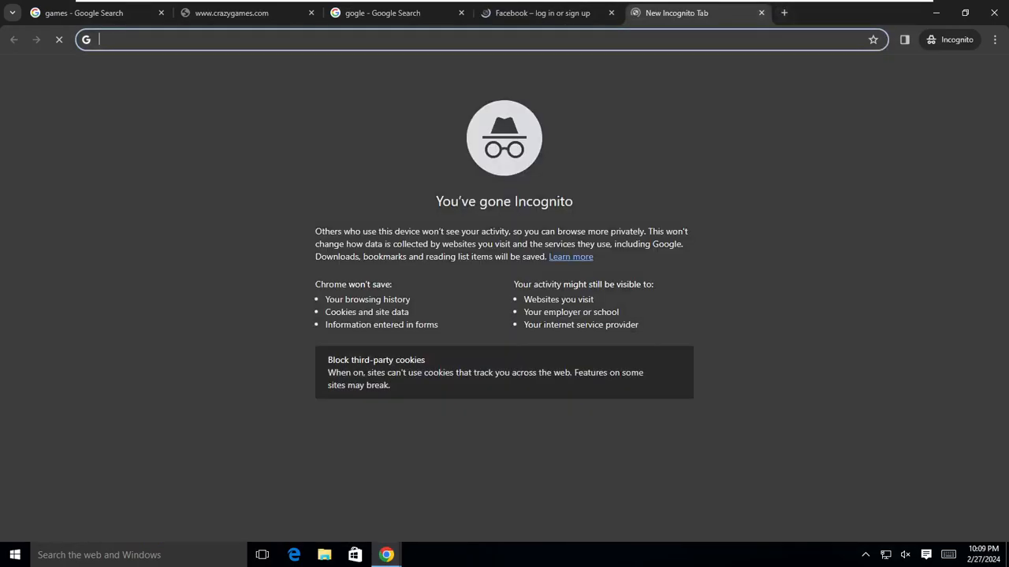
text(proxy website)
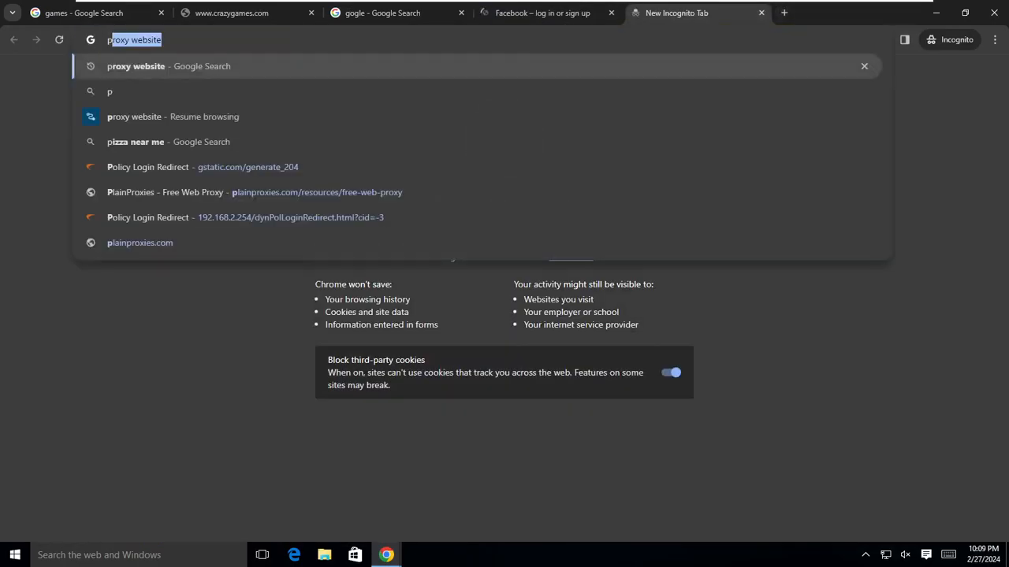
key(Return)
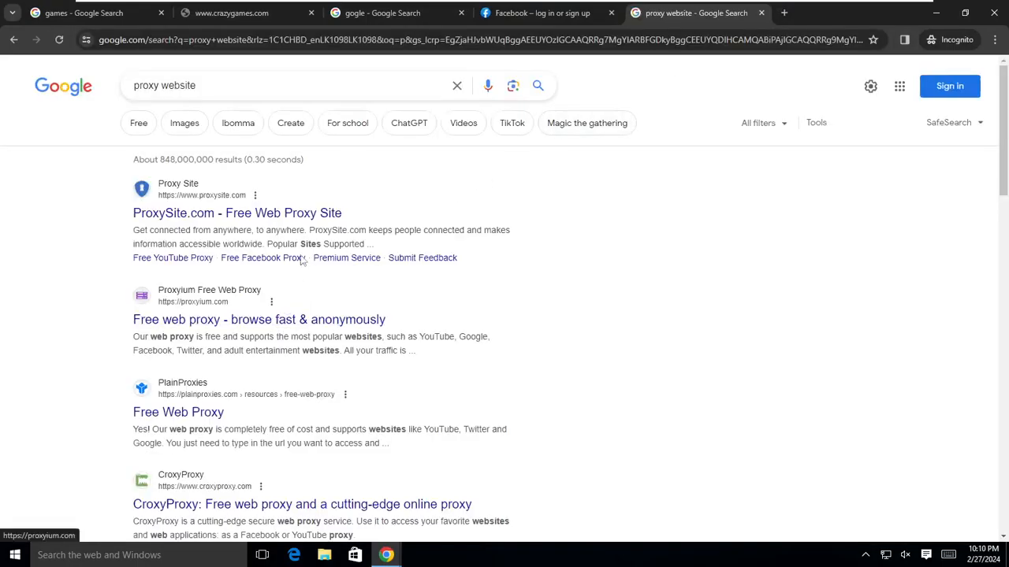
click(282, 318)
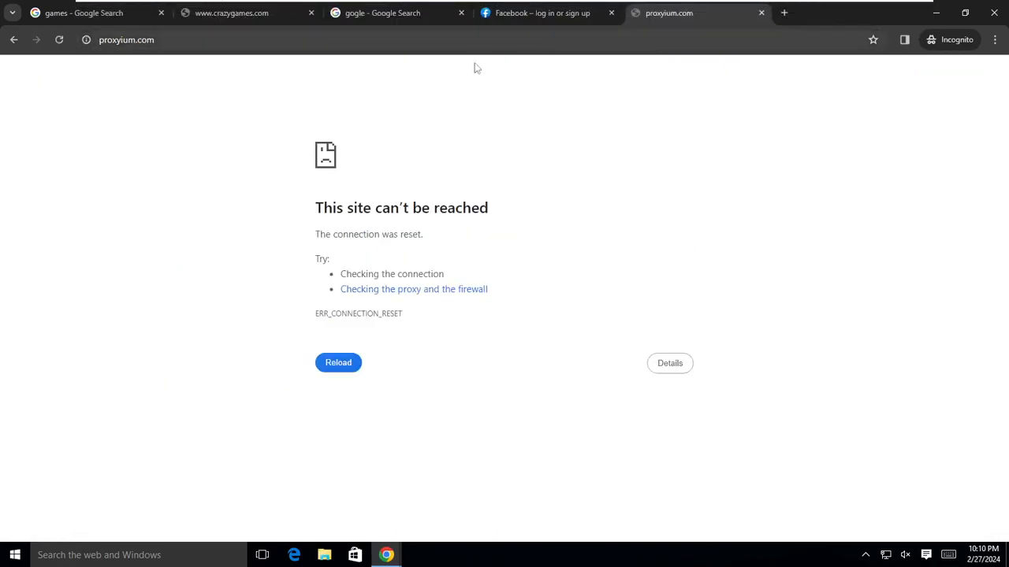
Search porn in a new tab and try loading the adult site to test blocking.
click(784, 13)
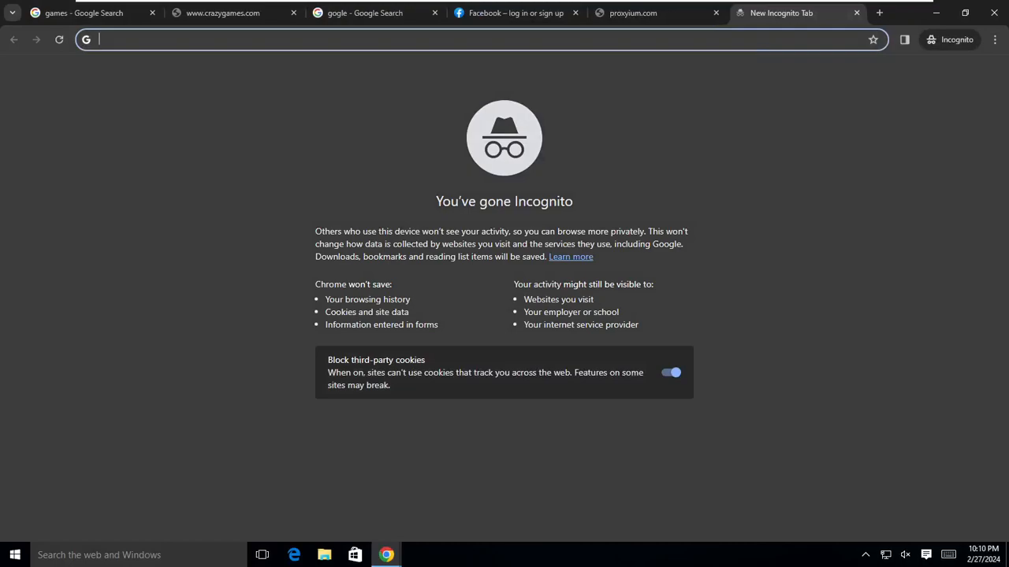
text(proxi)
key(BackSpace)
key(BackSpace)
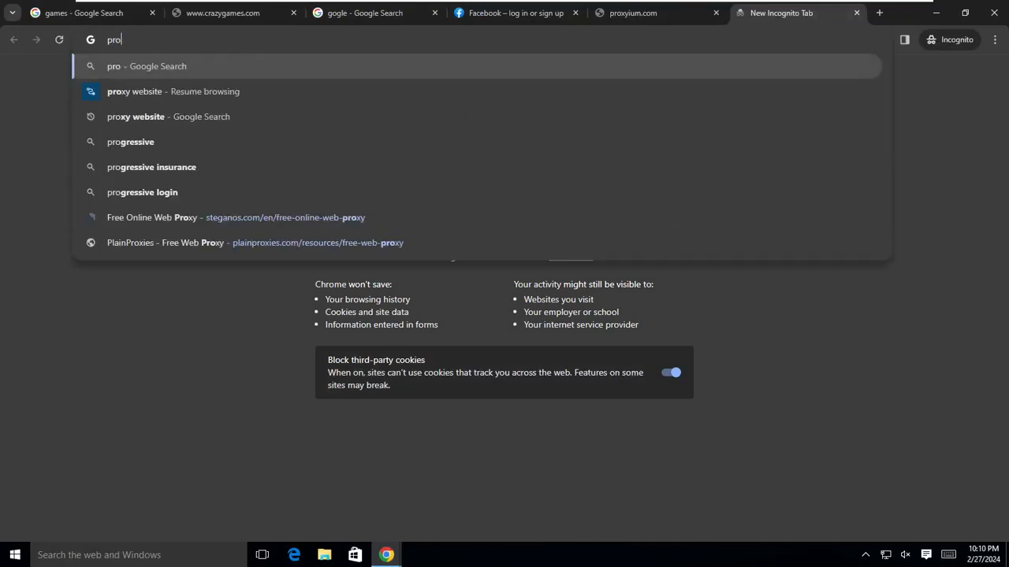
key(BackSpace)
key(BackSpace)
text(o)
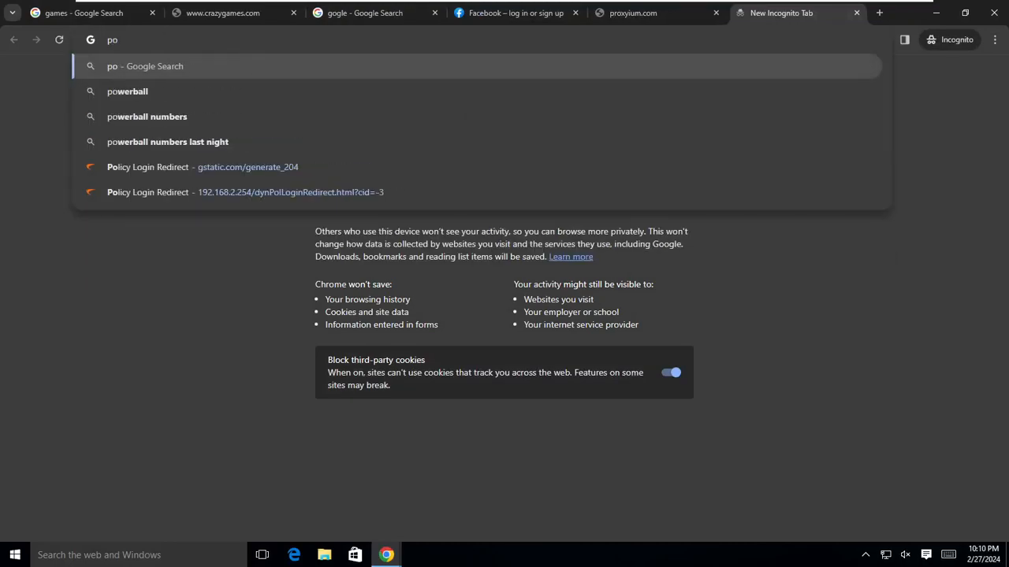
text(rn)
key(Return)
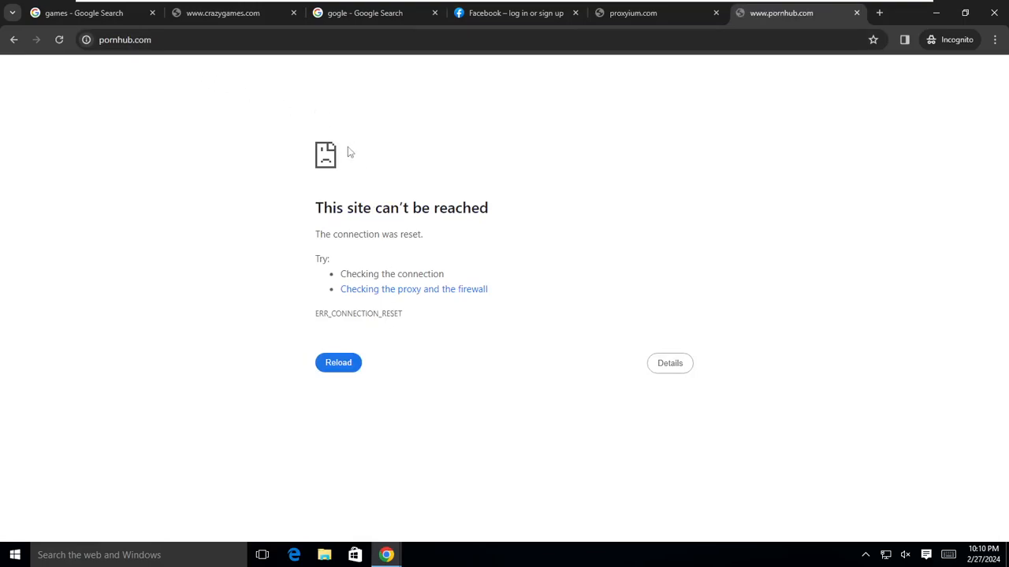
On the firewall VM, open POLICY > Content Filter Rules and select the IT CFS Policy row.
mouse_move(452, 4)
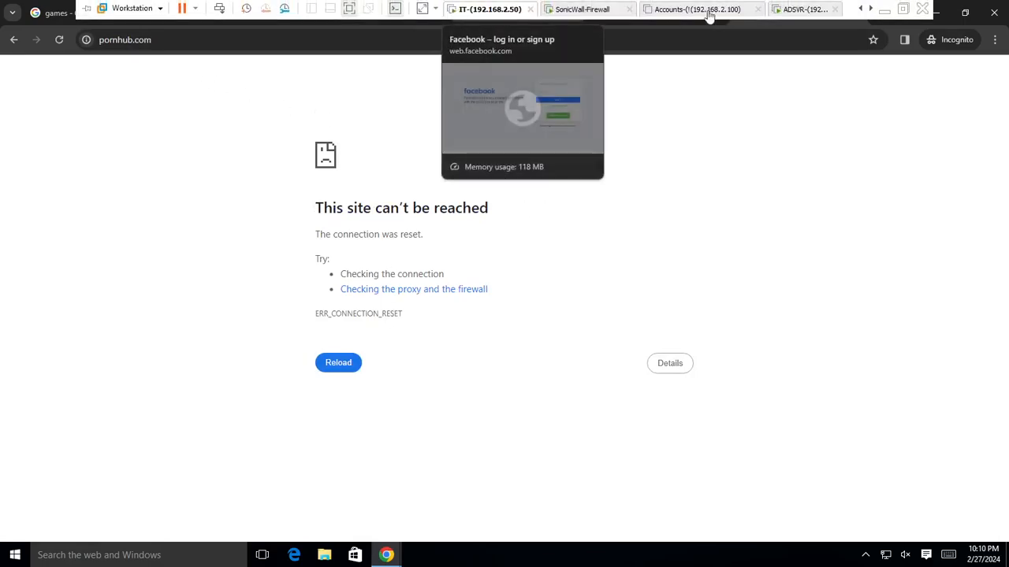
click(796, 10)
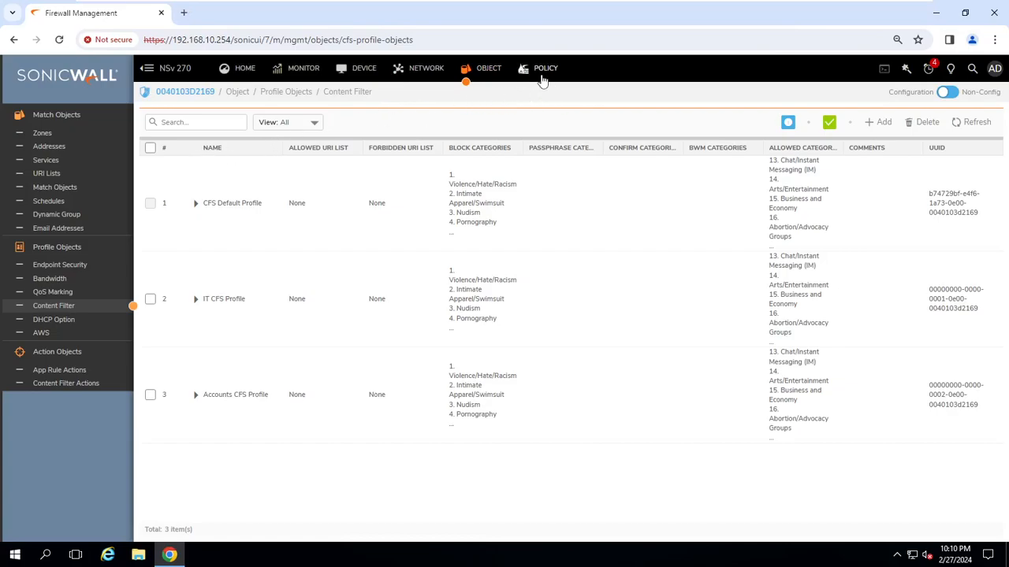
click(533, 72)
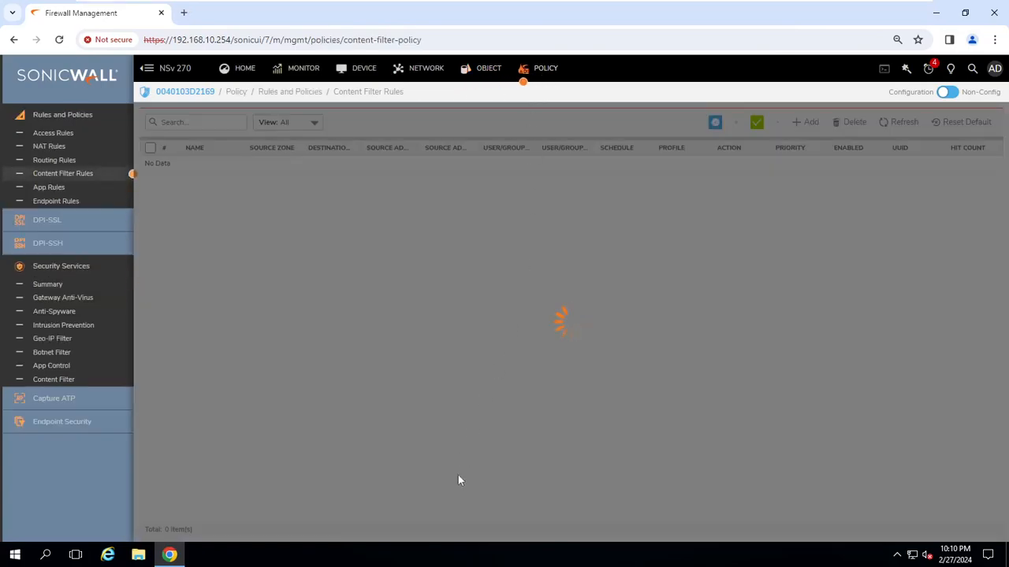
click(211, 184)
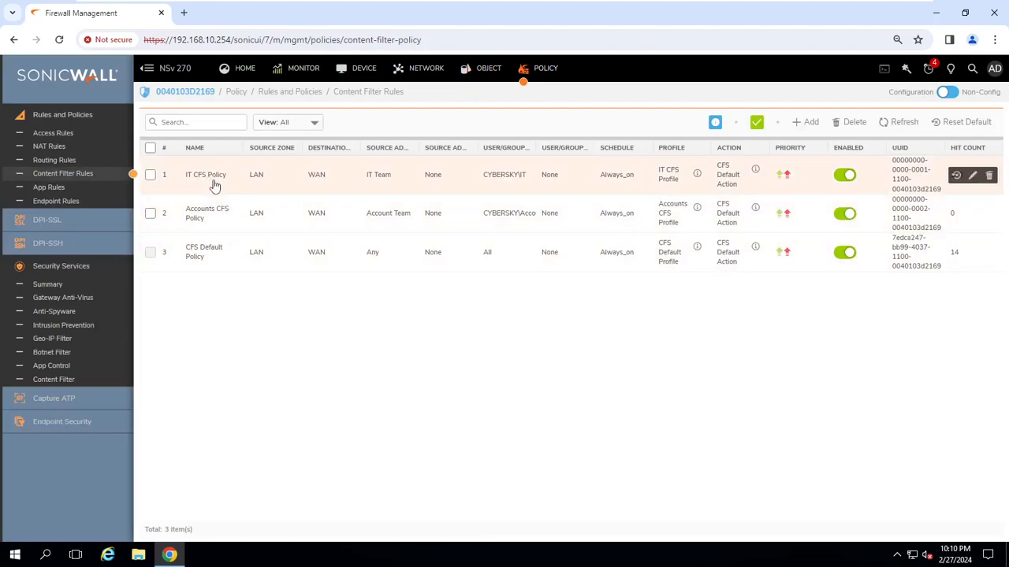
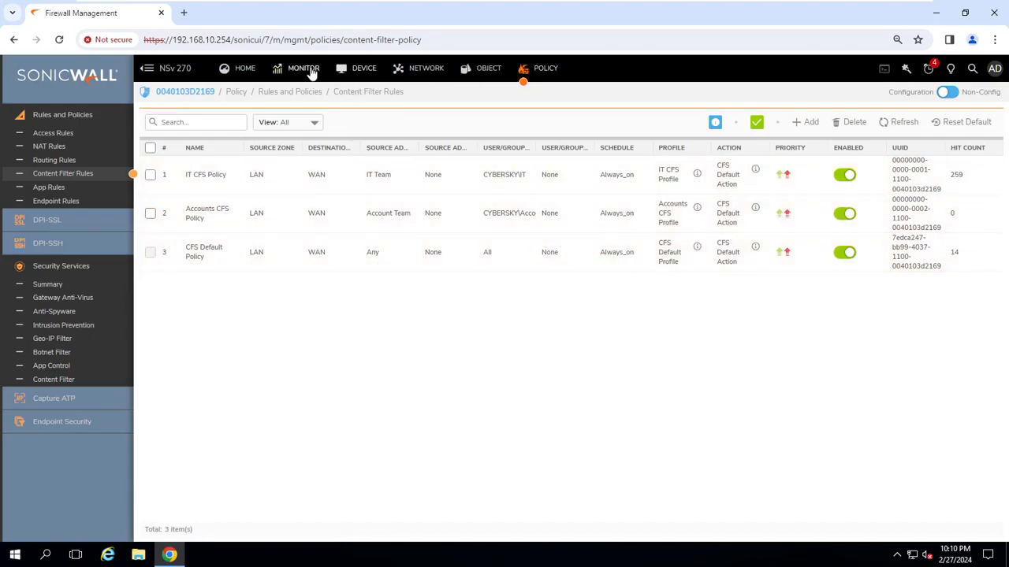
Open MONITOR System Logs to find the 'Web site access denied' entry from IT CFS Policy.
click(309, 69)
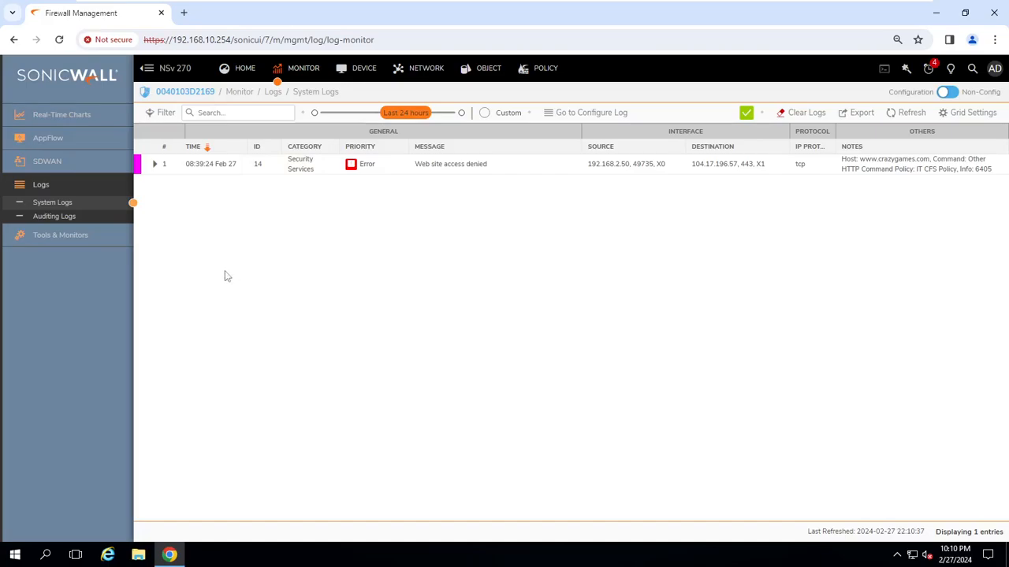
Reload System Logs via Auditing Logs so the new 08:40:47 website denial appears.
click(63, 217)
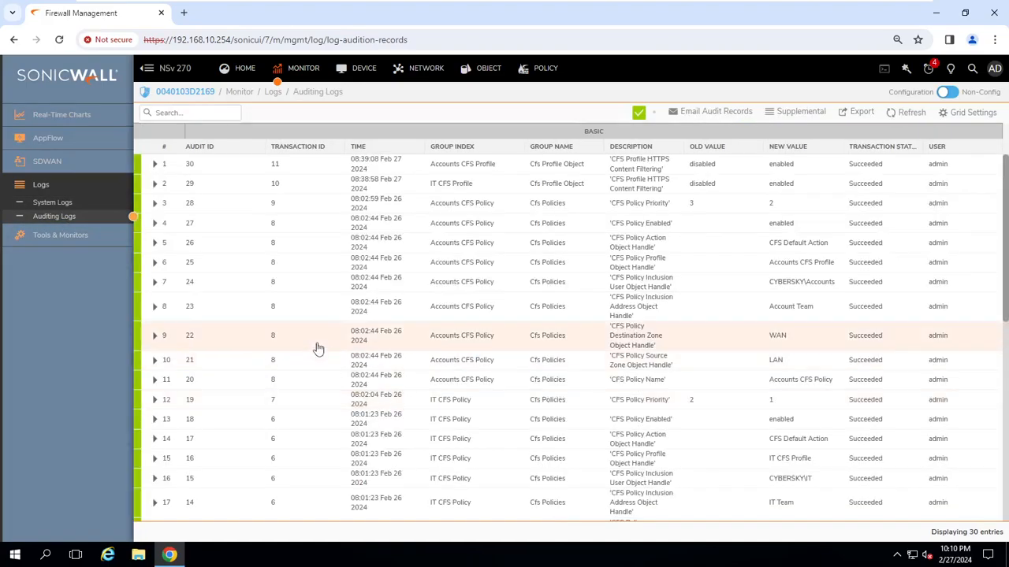
click(63, 204)
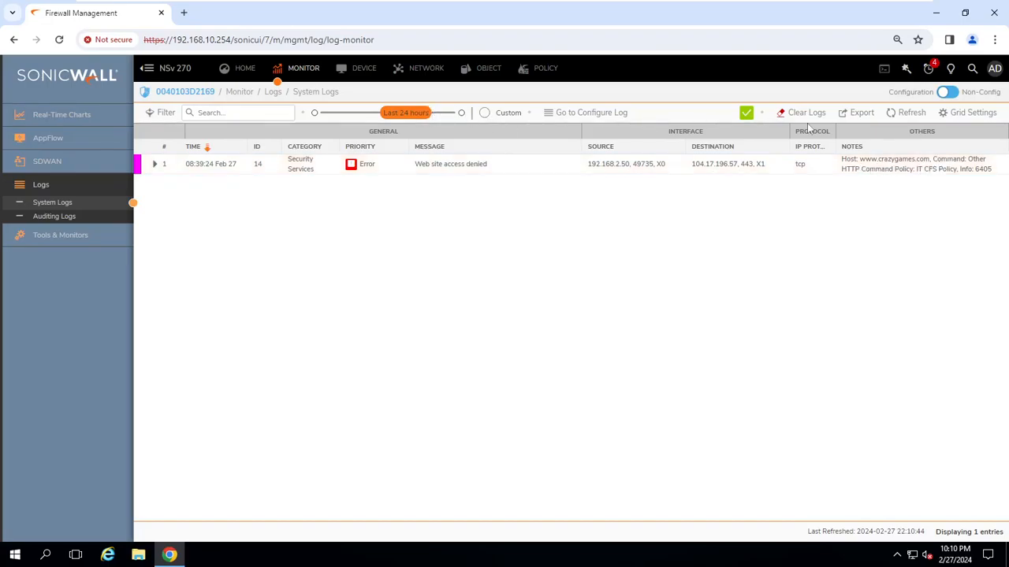
click(905, 114)
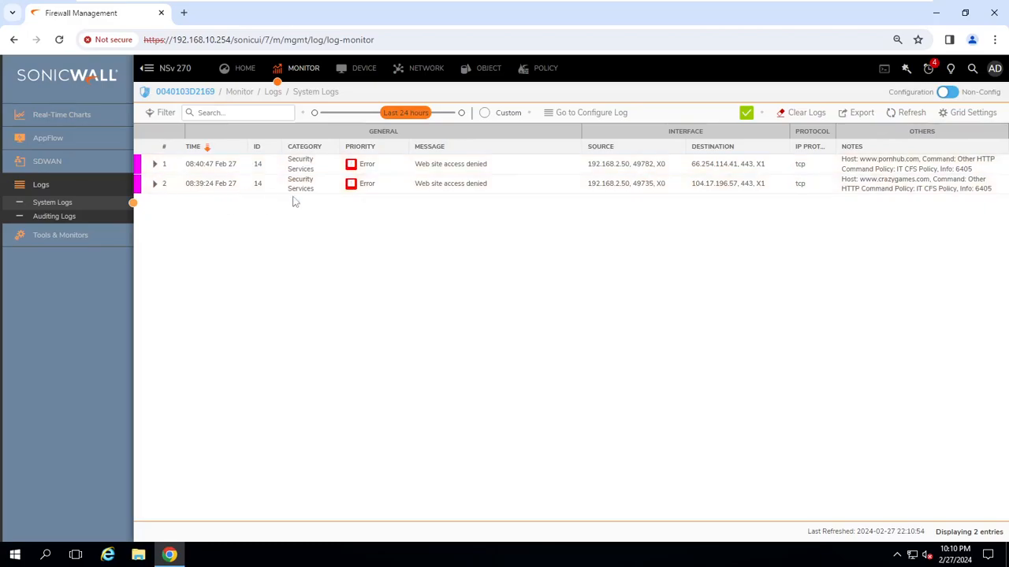
click(57, 205)
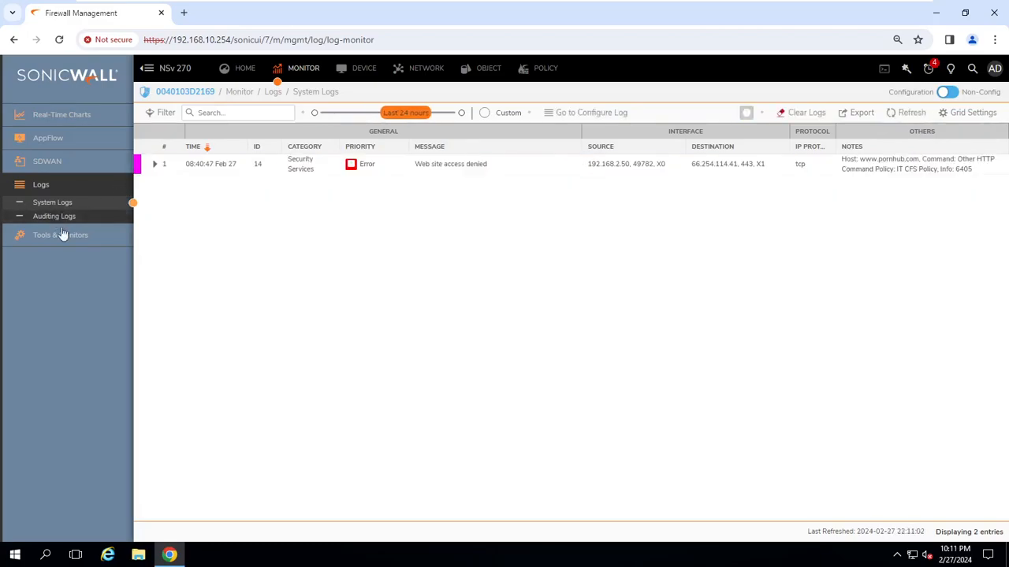
click(156, 165)
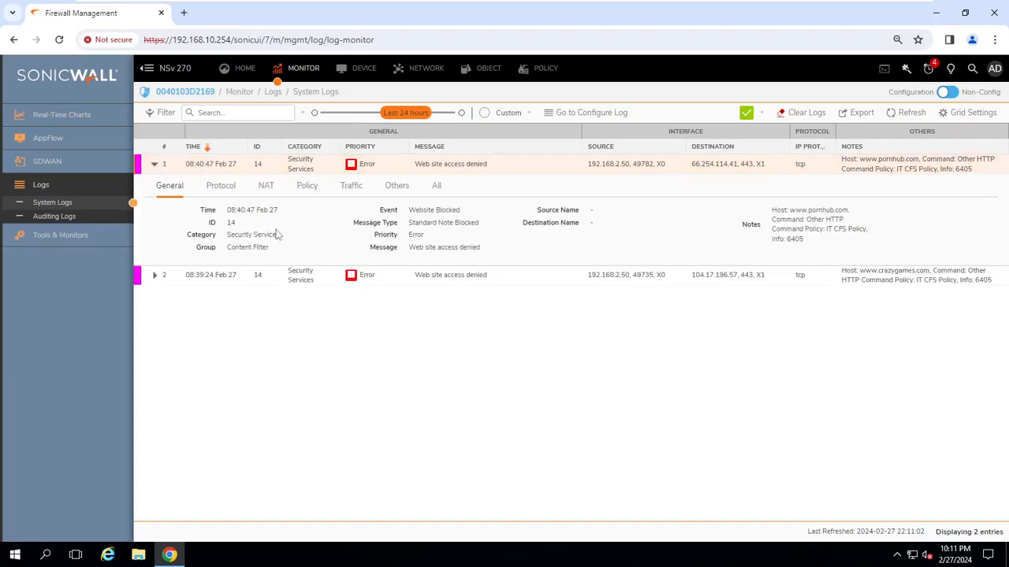
drag(253, 235, 306, 240)
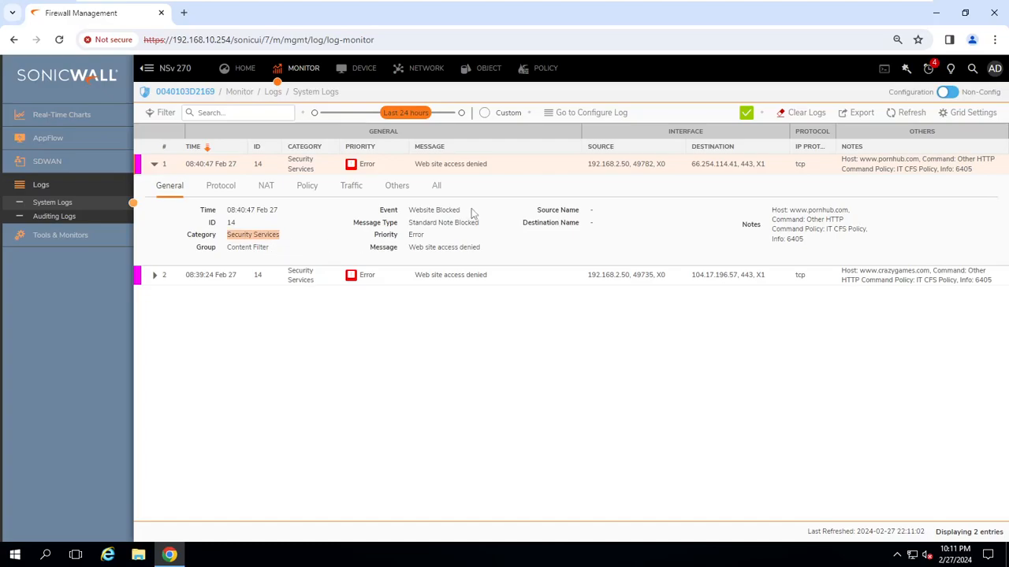
drag(864, 213, 794, 210)
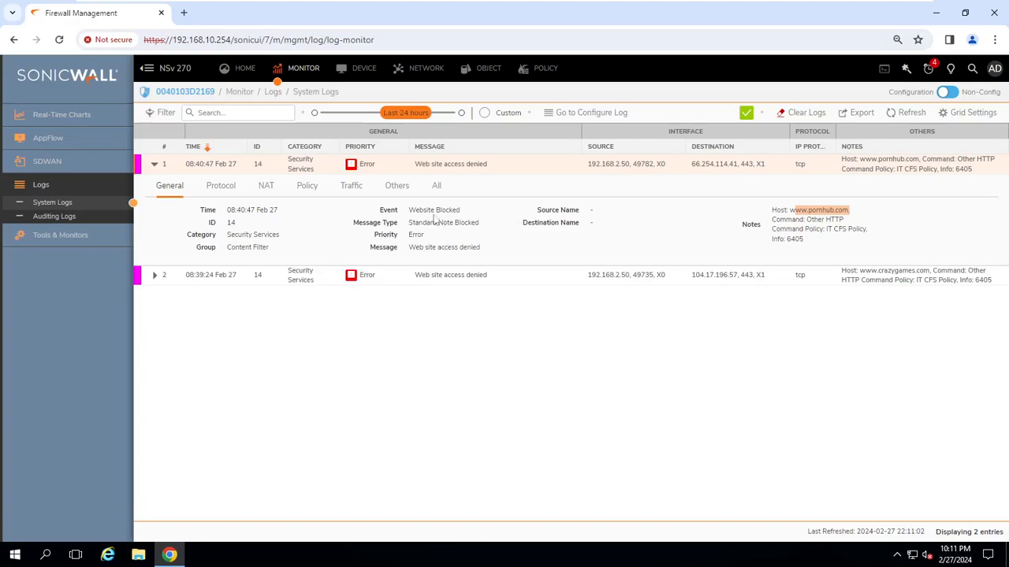
click(157, 277)
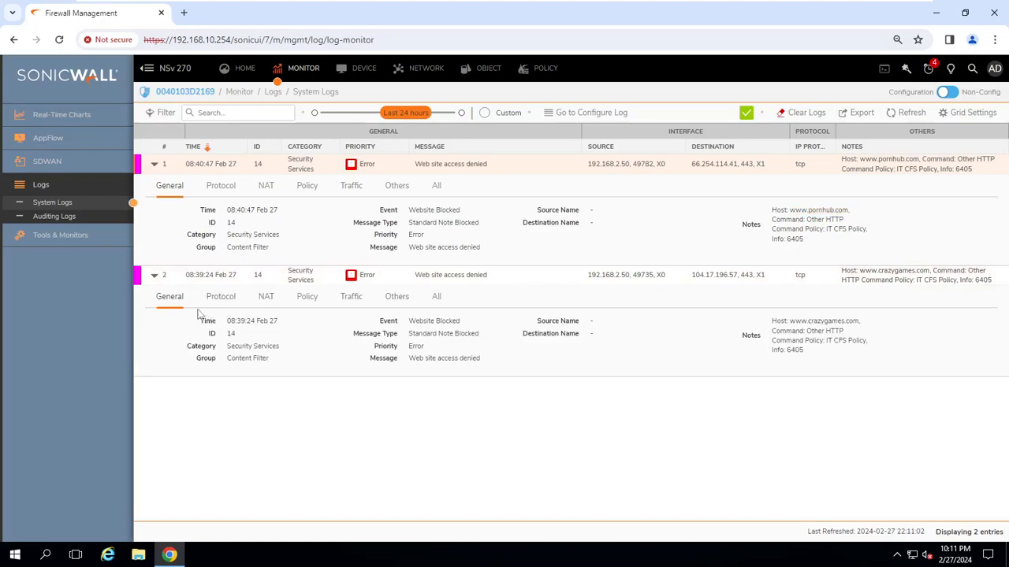
click(223, 299)
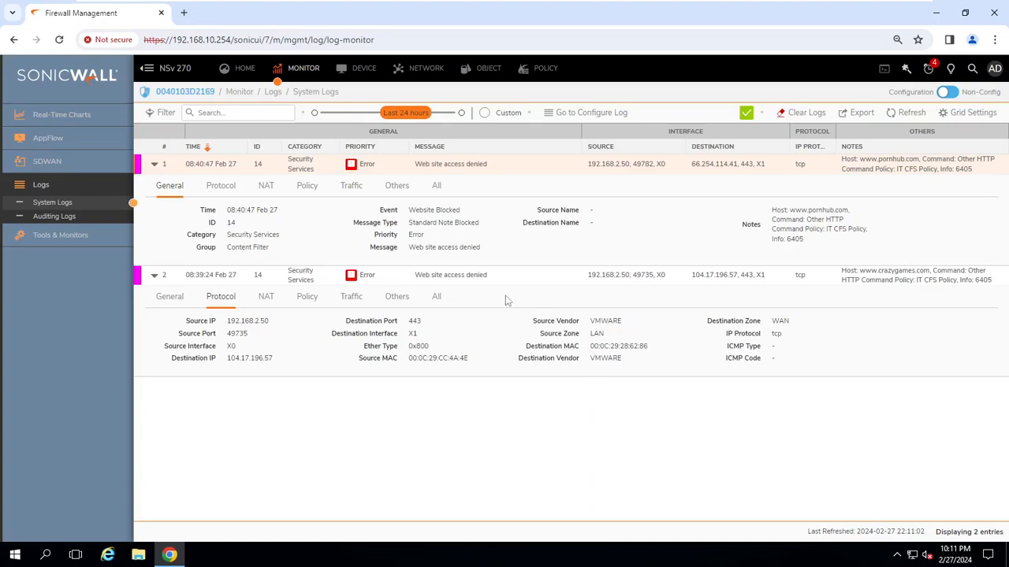
click(265, 306)
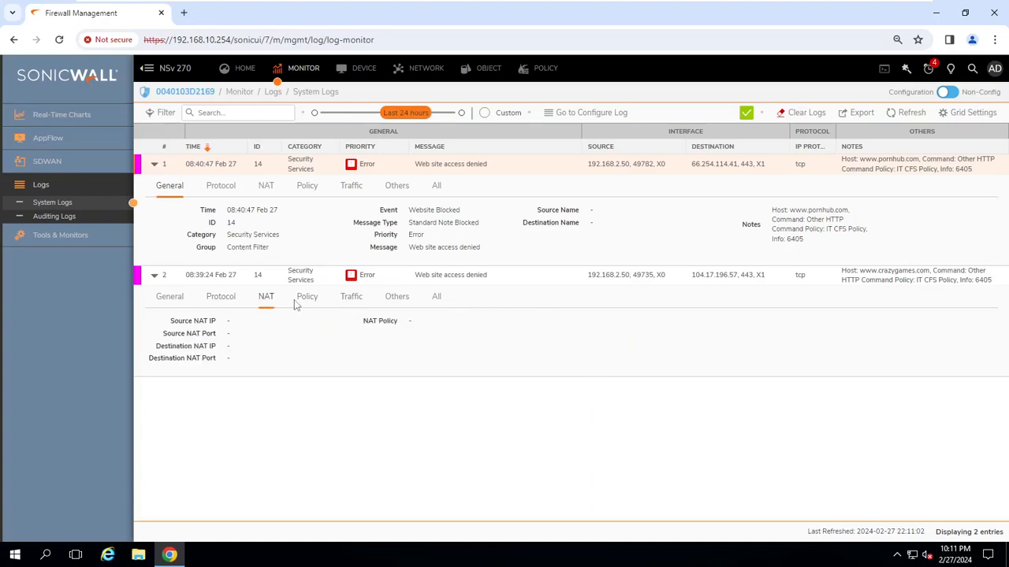
click(304, 303)
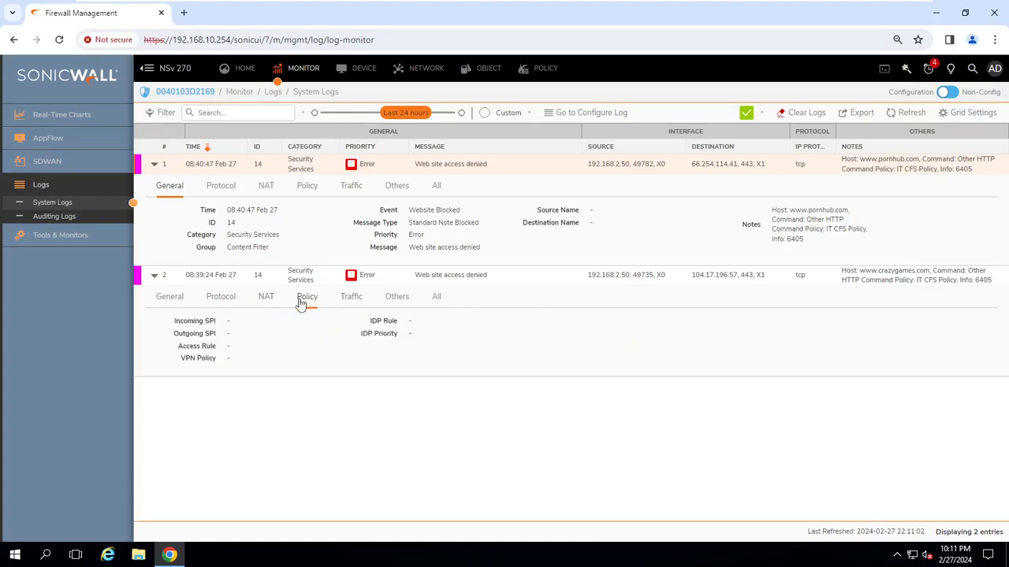
click(349, 305)
click(395, 305)
click(438, 298)
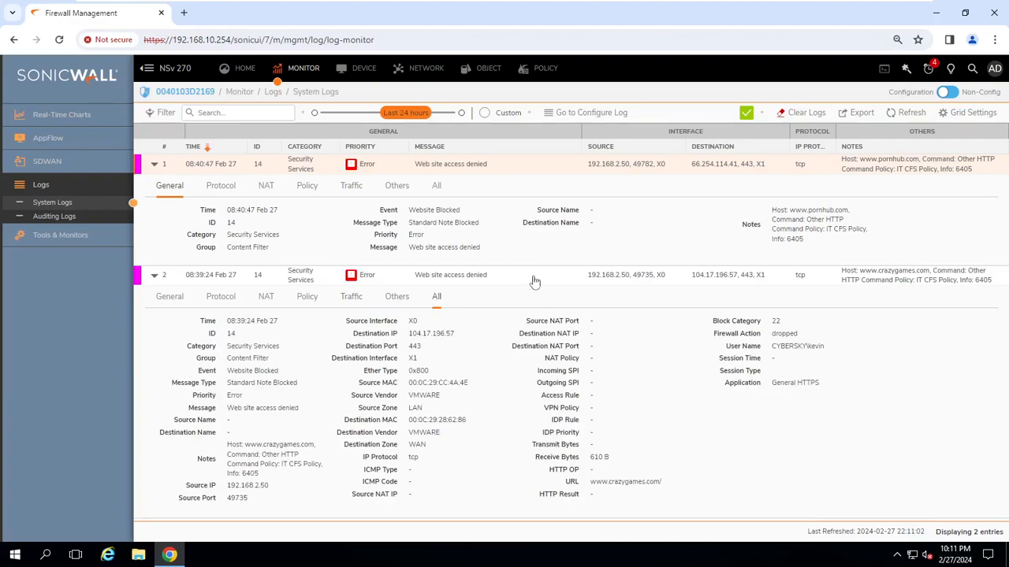
click(906, 113)
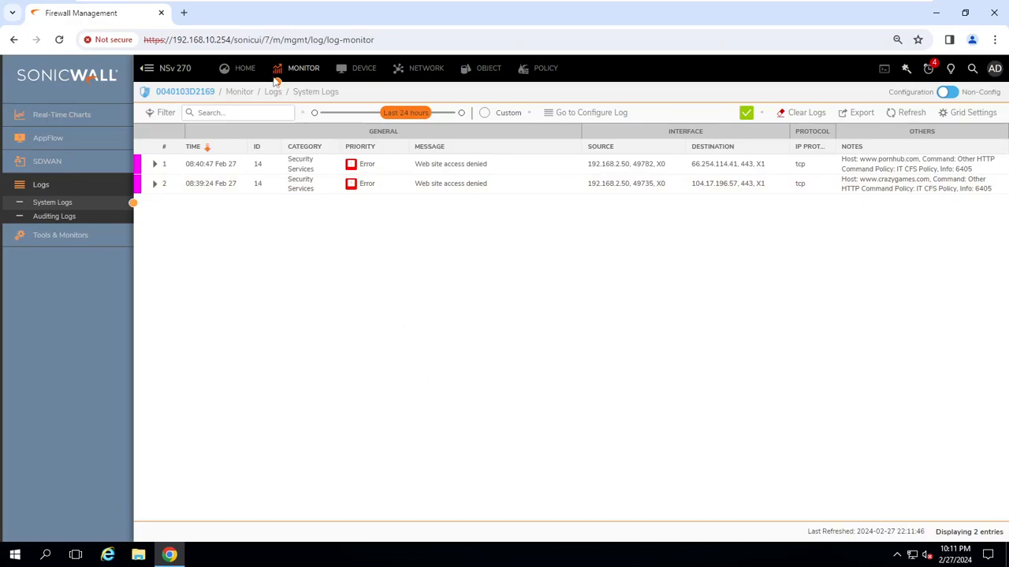
click(241, 69)
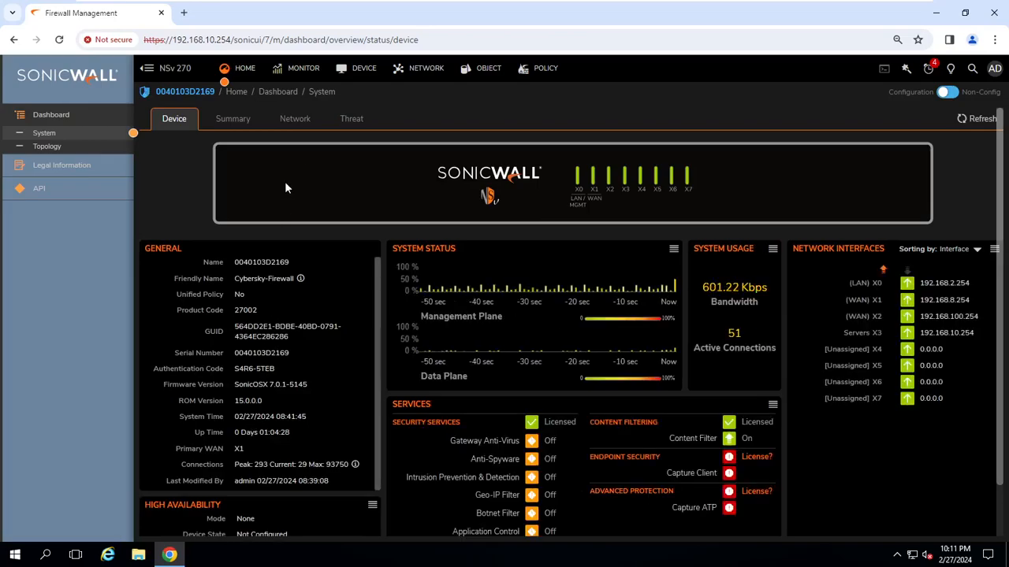
Check dashboard Summary, Network and Users Status, then reopen System Logs showing the 08:41:47 denial.
click(233, 119)
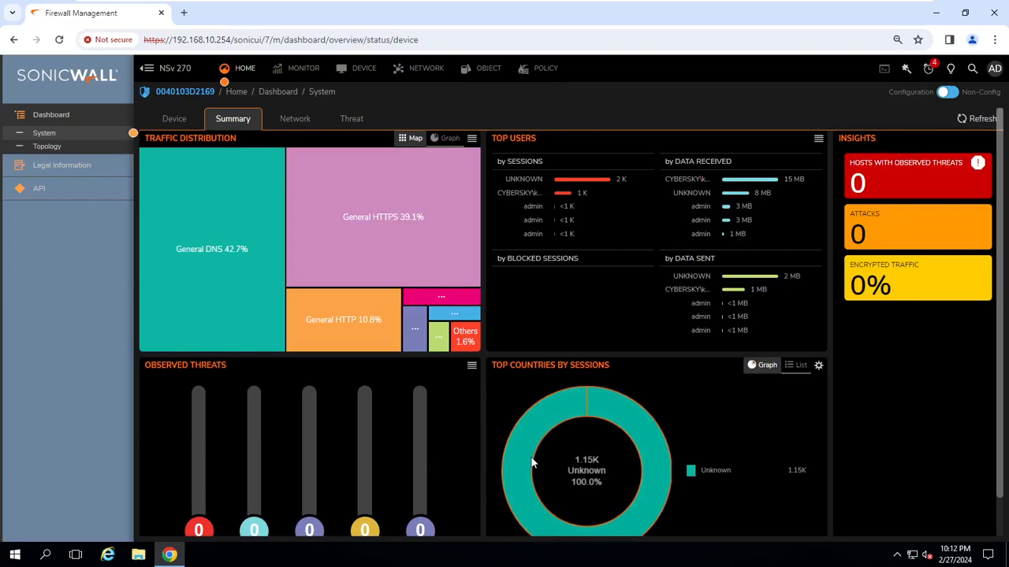
scroll(616, 315, down, 1)
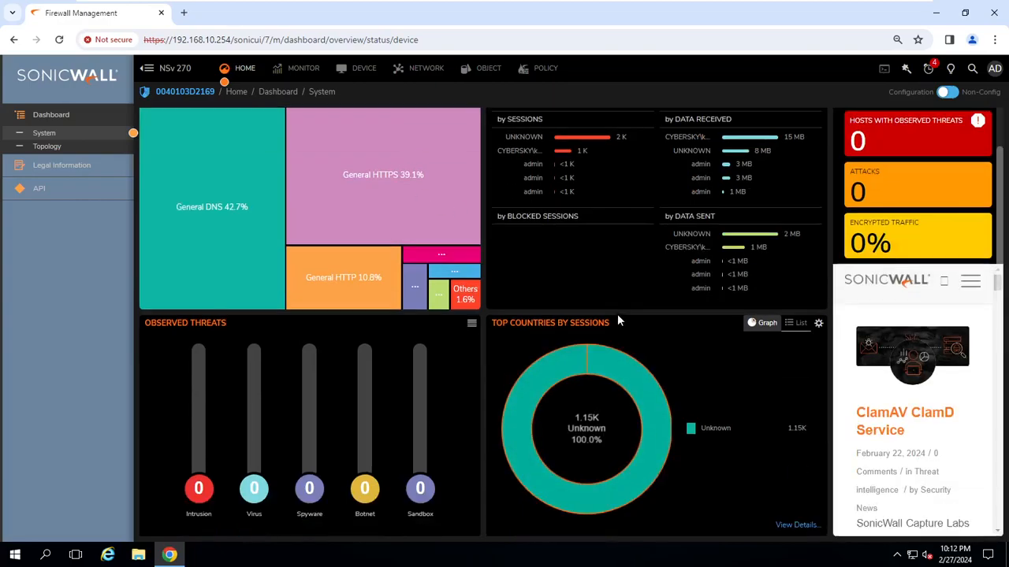
scroll(642, 446, up, 1)
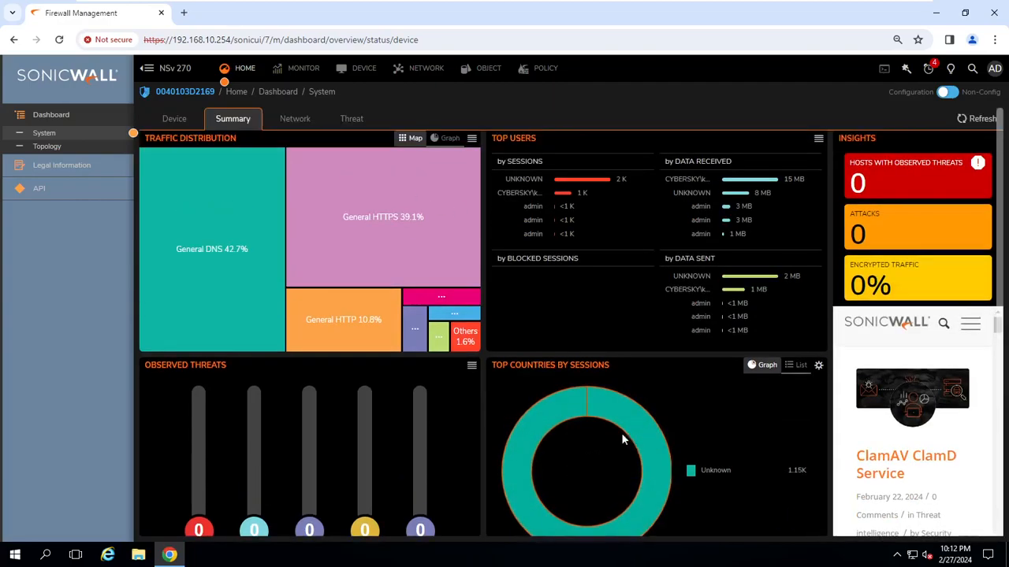
click(296, 118)
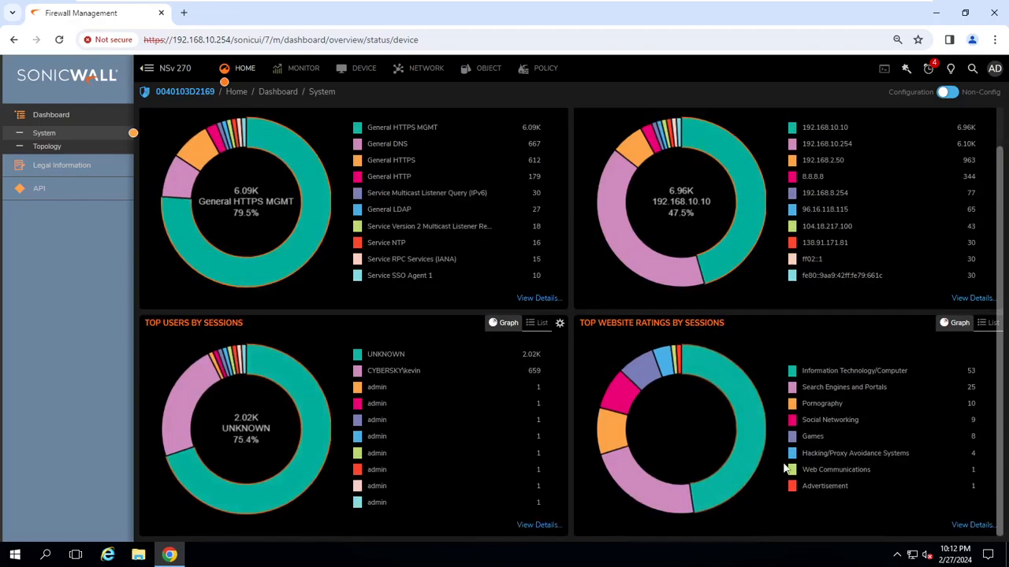
click(365, 70)
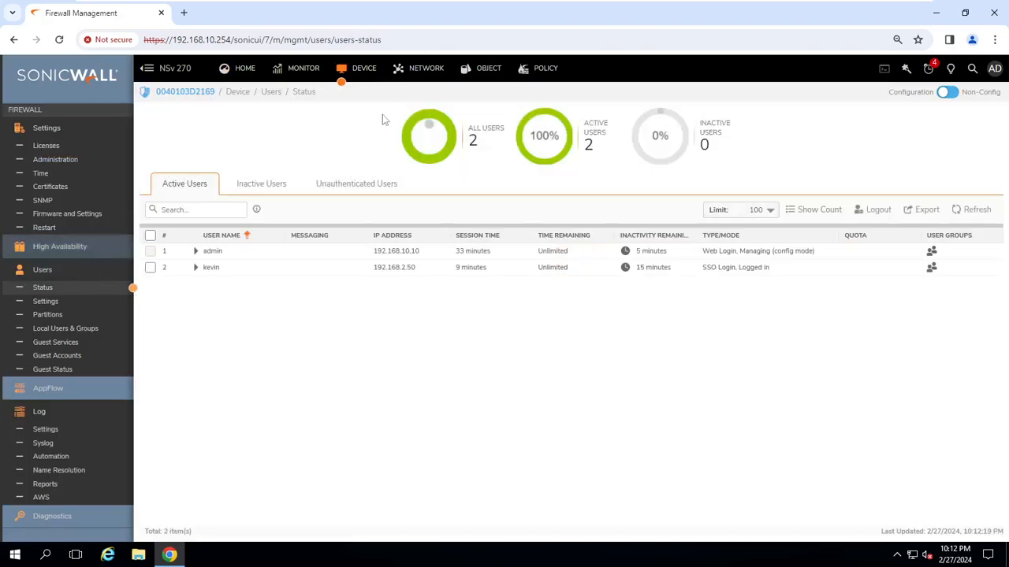
click(309, 70)
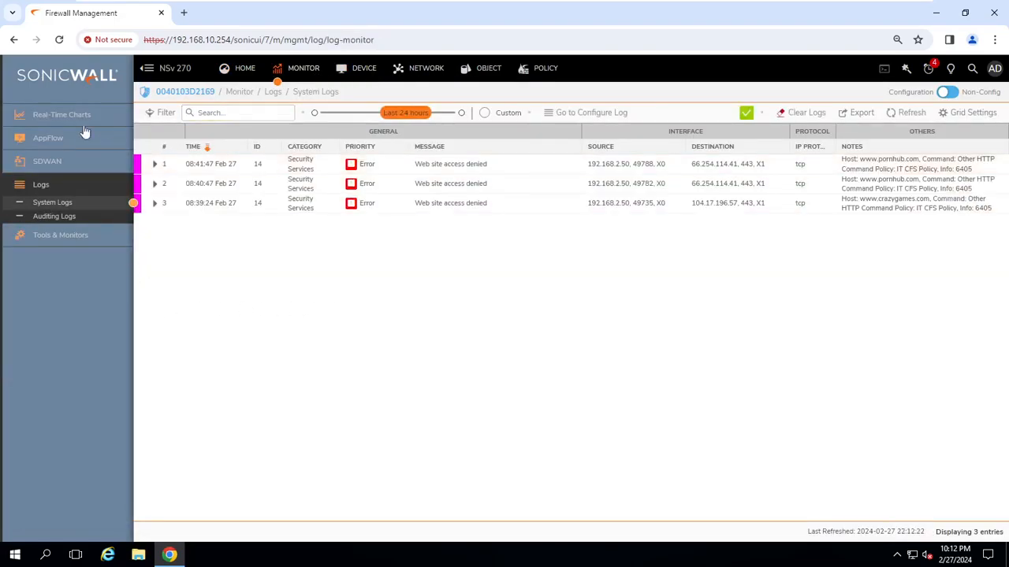
click(55, 141)
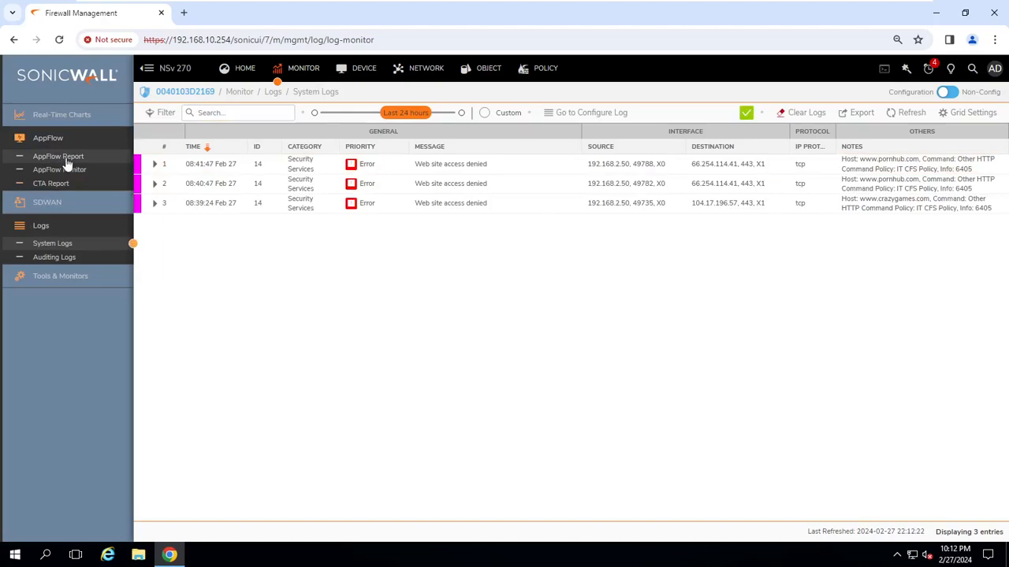
click(76, 171)
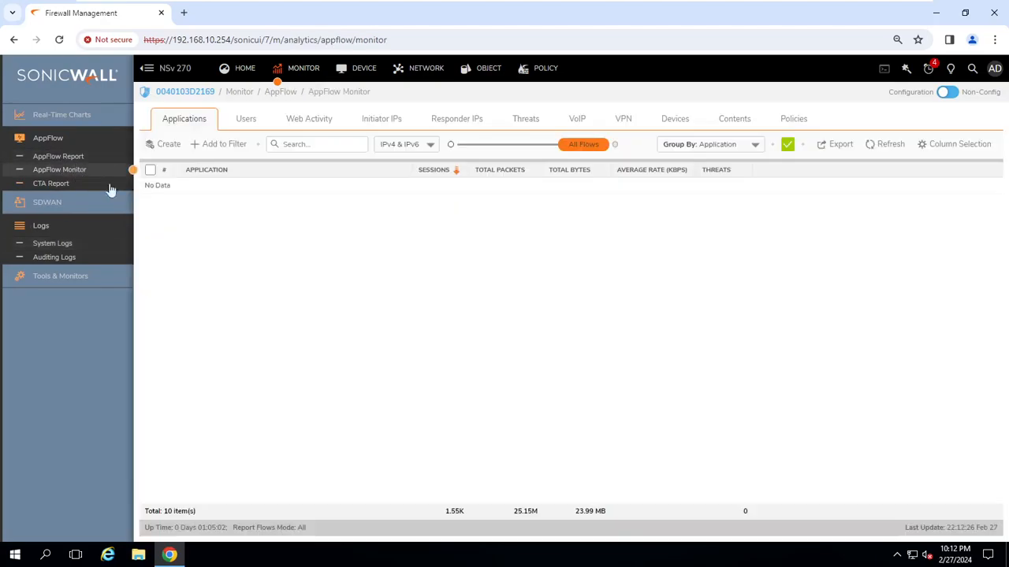
click(247, 121)
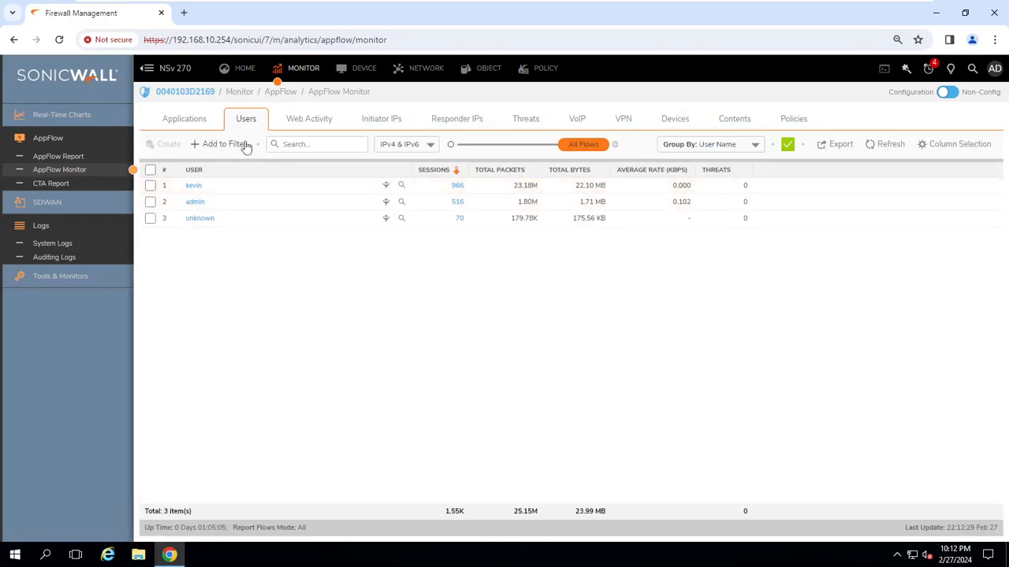
click(317, 122)
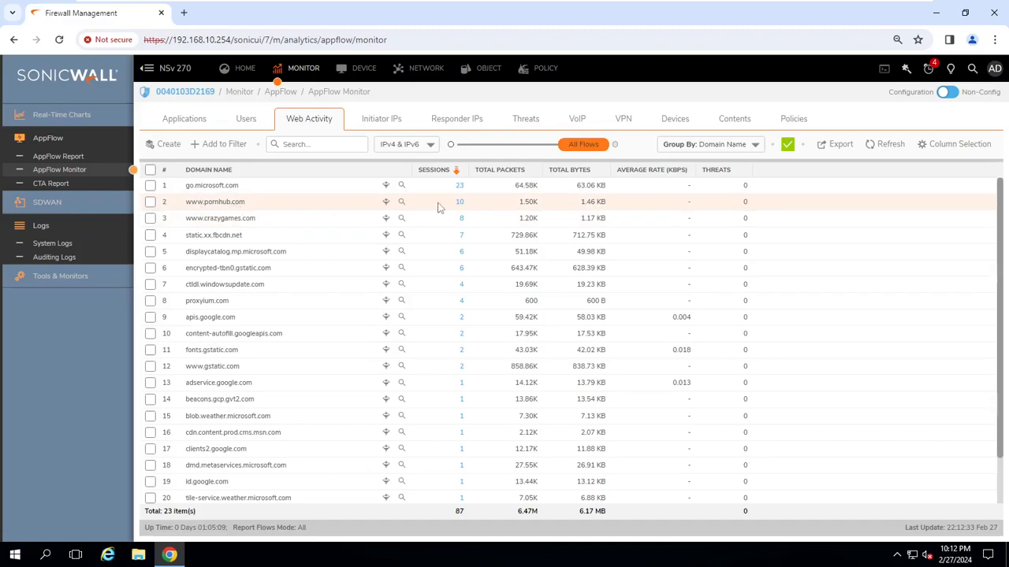
click(461, 202)
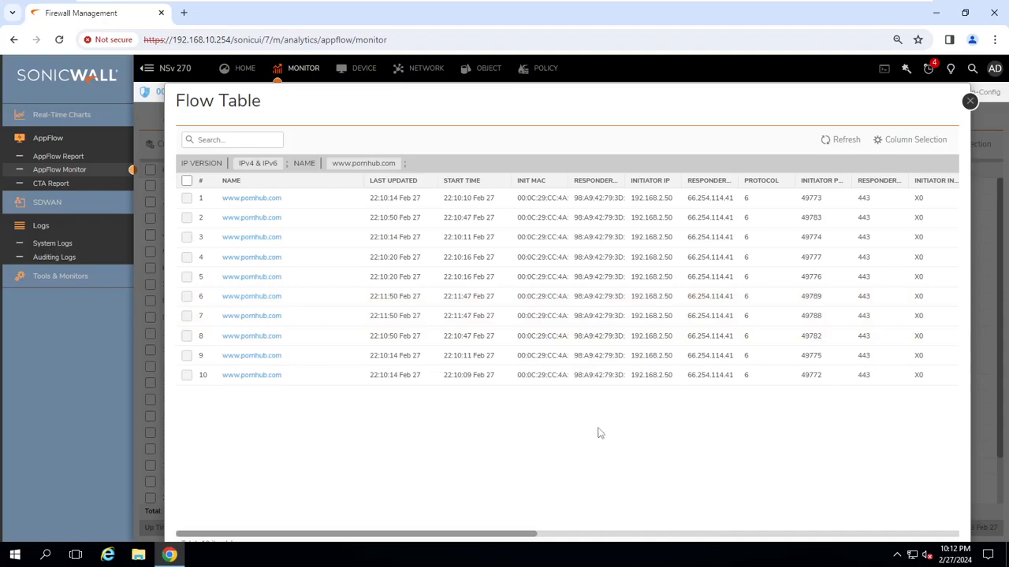
click(969, 103)
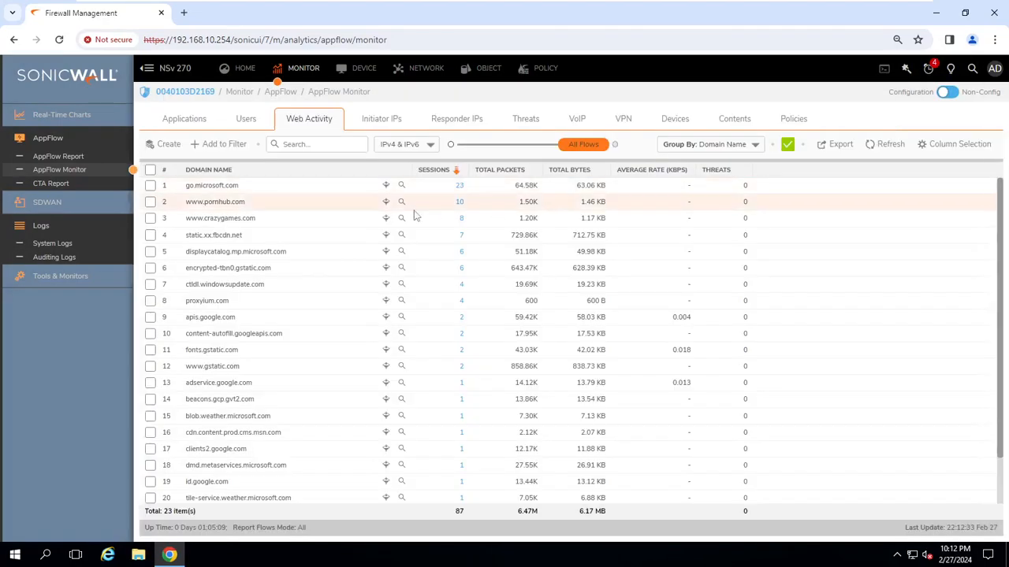
click(68, 244)
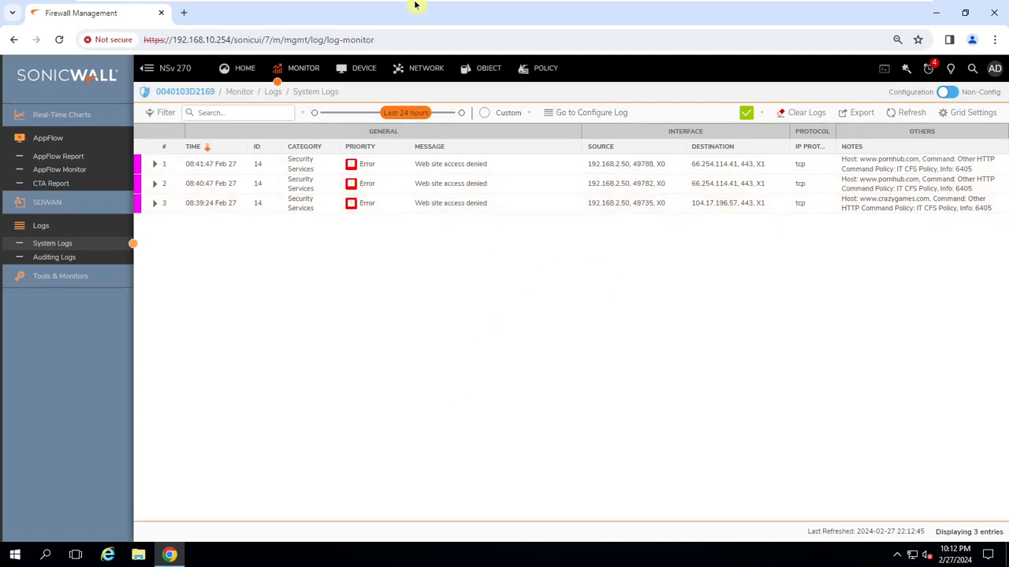
mouse_move(414, 4)
mouse_move(386, 6)
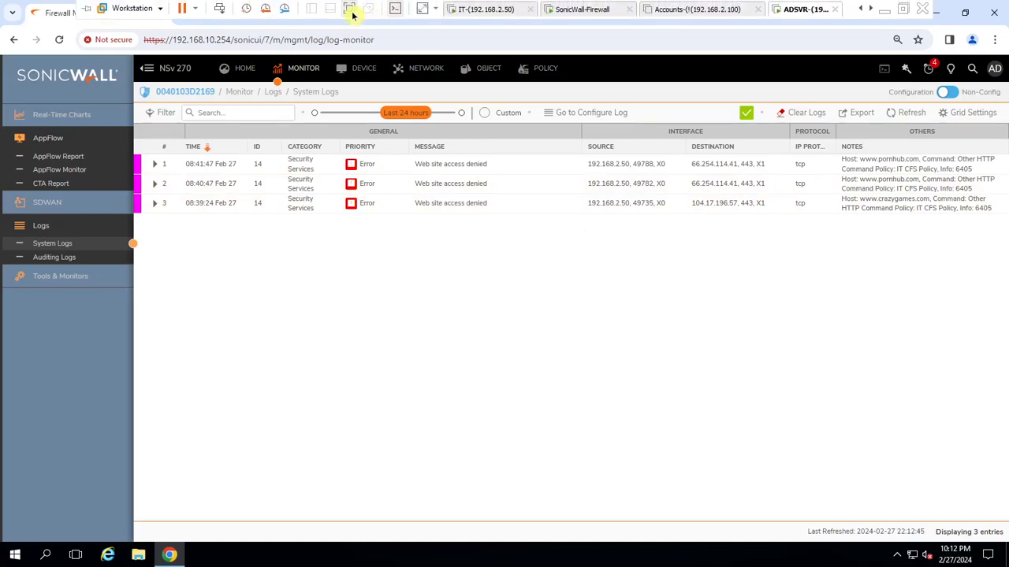
Exit full screen and suspend the IT-(192.168.2.50) VM with Power > Suspend Guest.
click(351, 14)
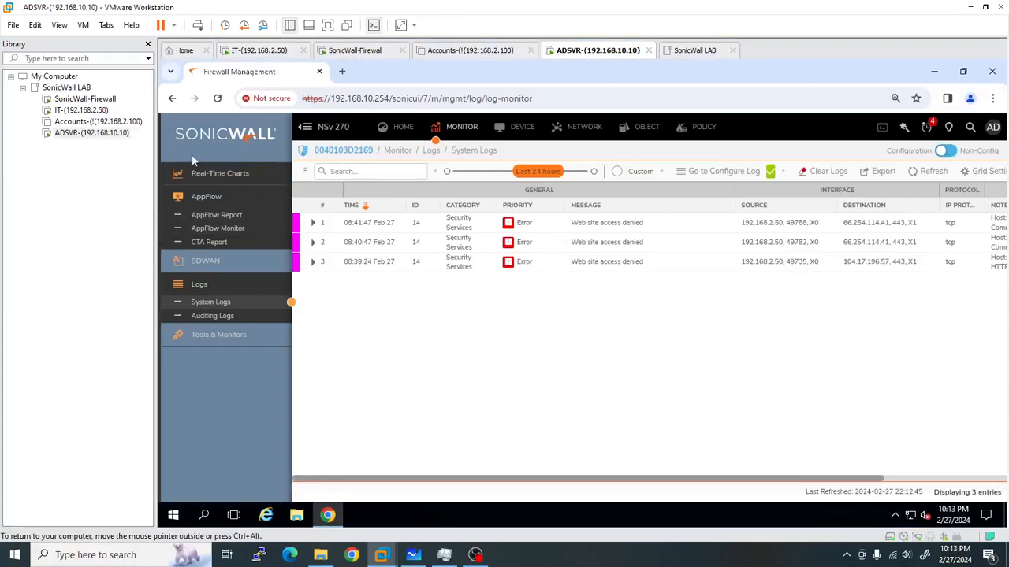
right_click(77, 110)
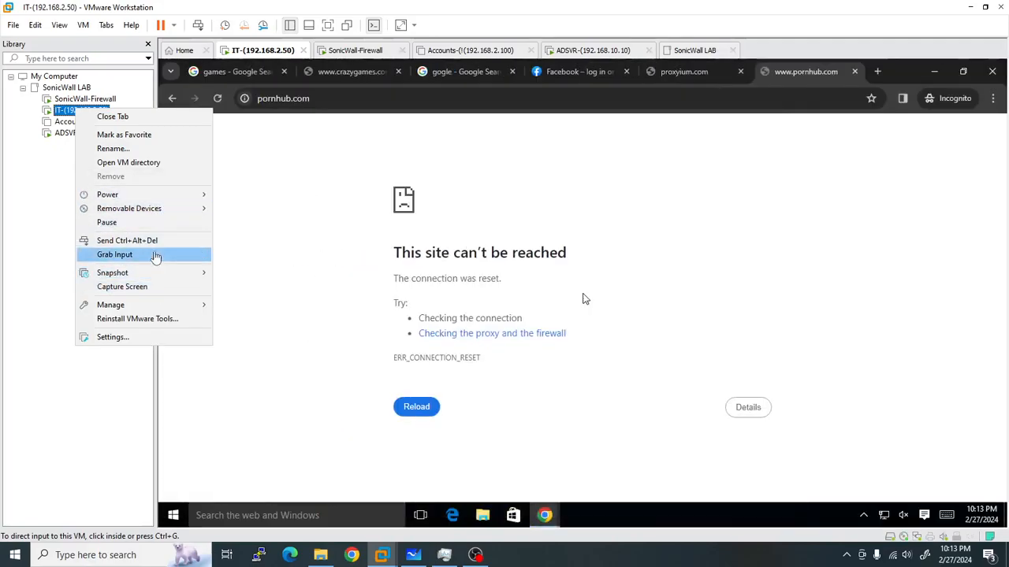
click(169, 223)
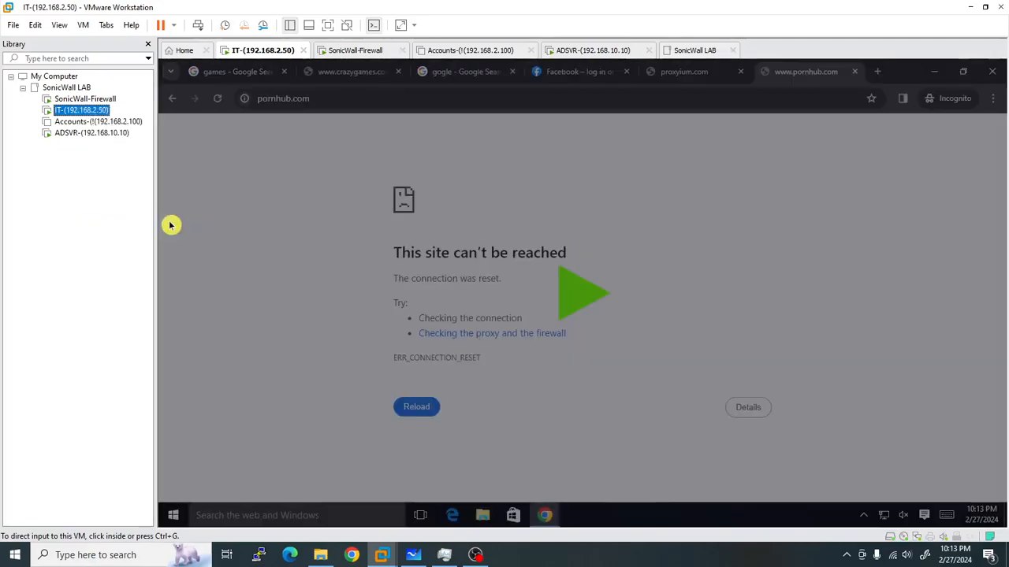
right_click(88, 113)
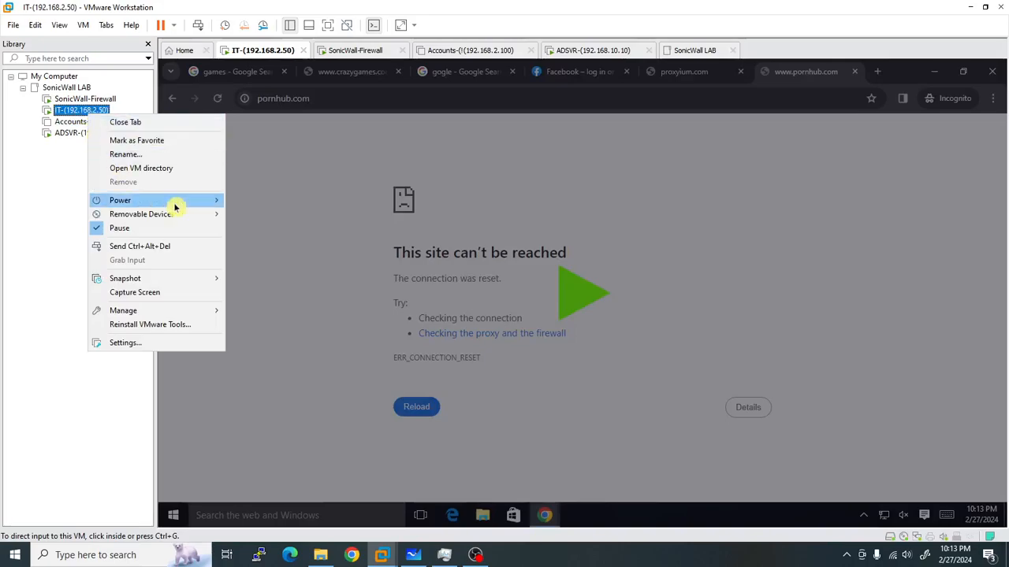
mouse_move(180, 207)
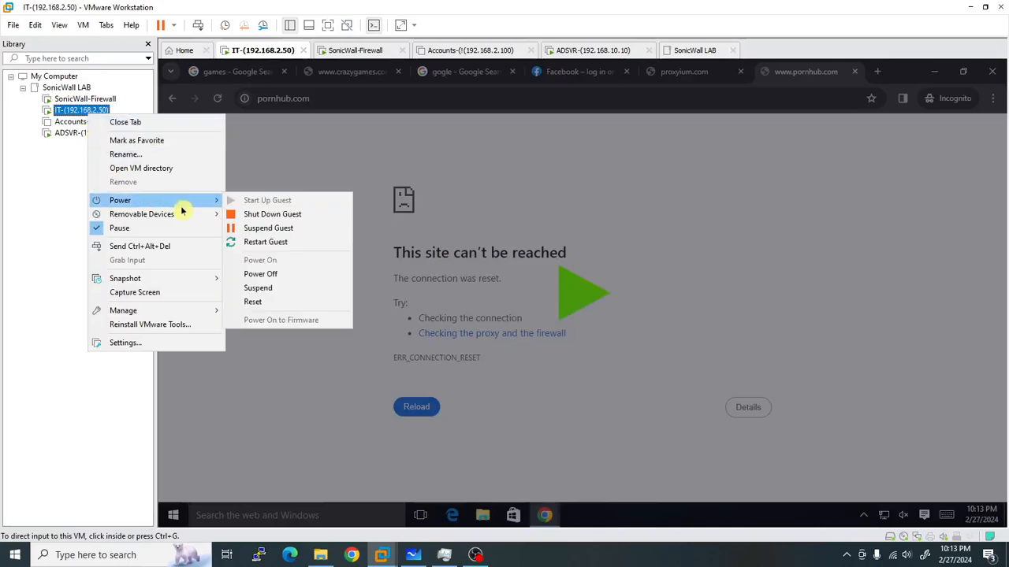
click(297, 231)
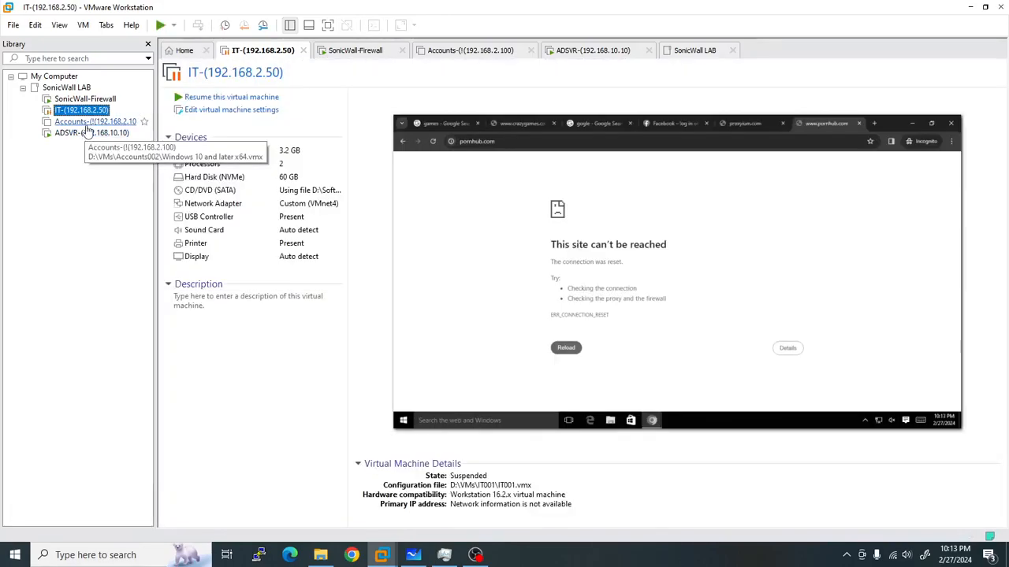
click(79, 123)
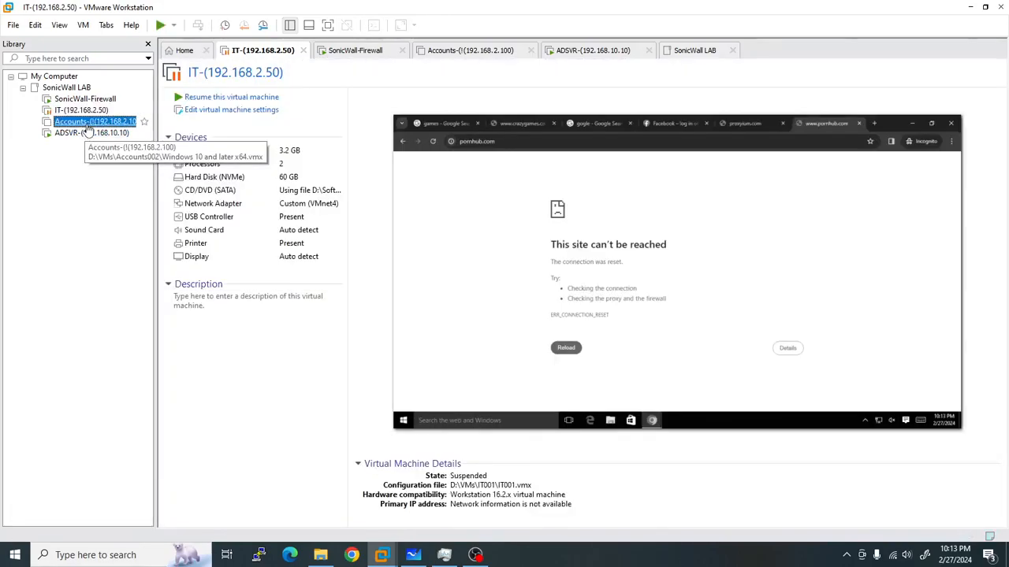
Power on the Accounts VM and sign in to its desktop with the account password.
click(227, 104)
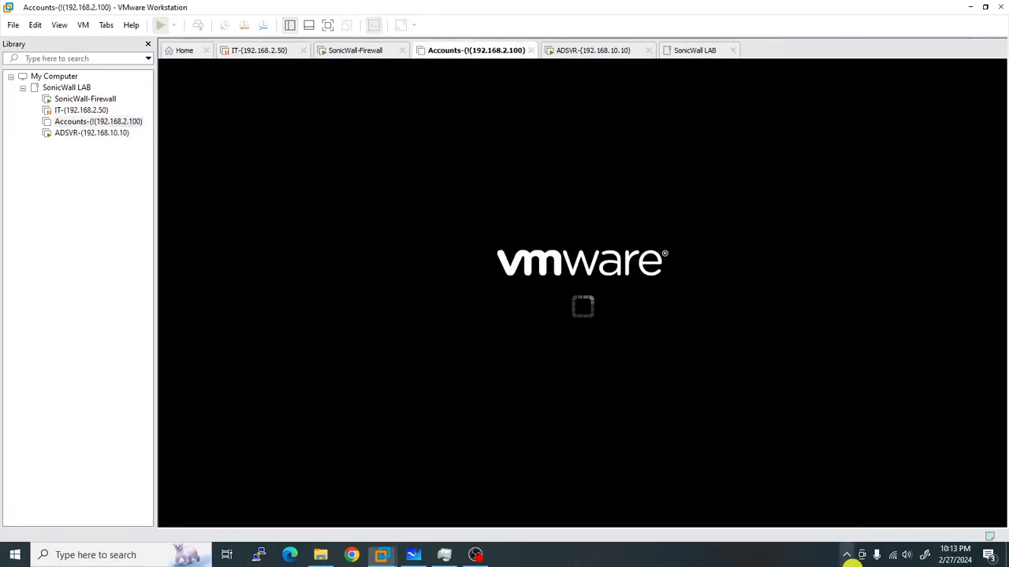
click(846, 555)
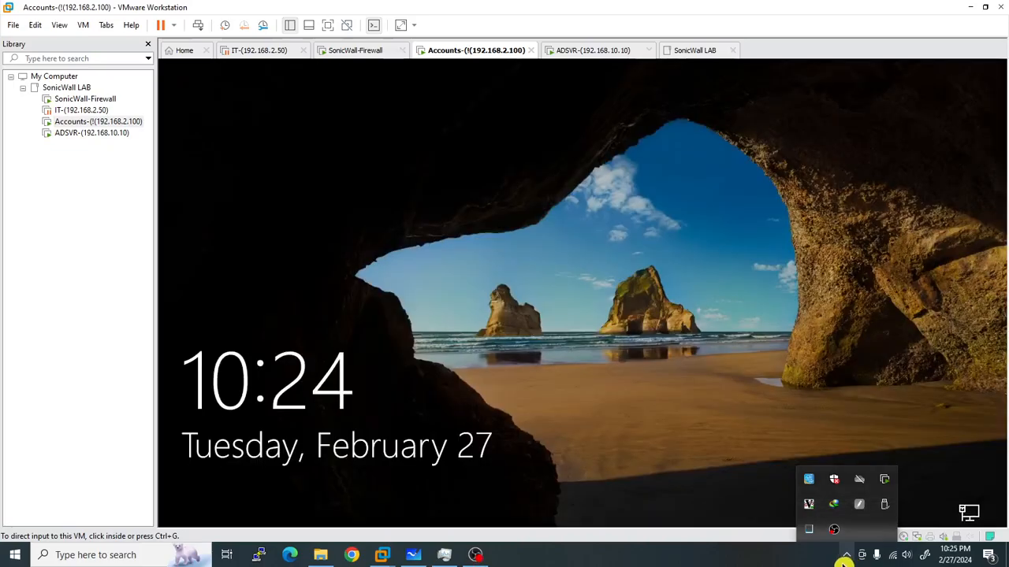
click(196, 28)
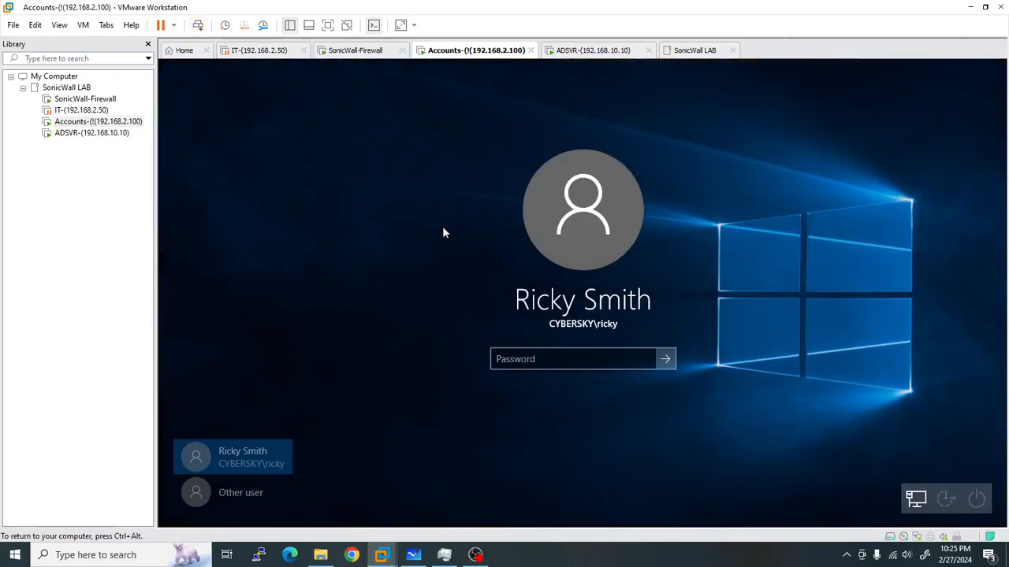
text(•••)
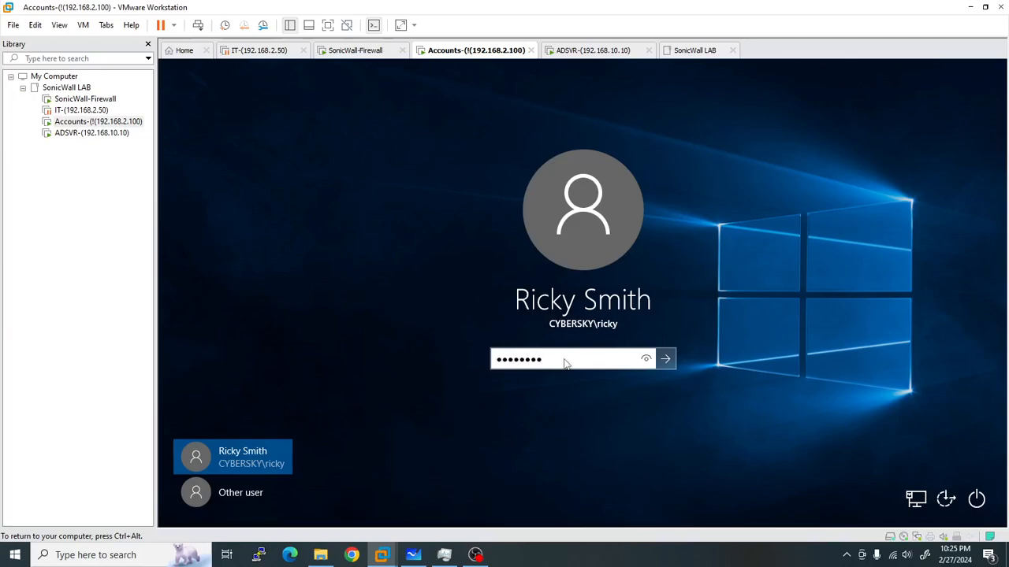
text(•••••)
key(Return)
key(ctrl+alt)
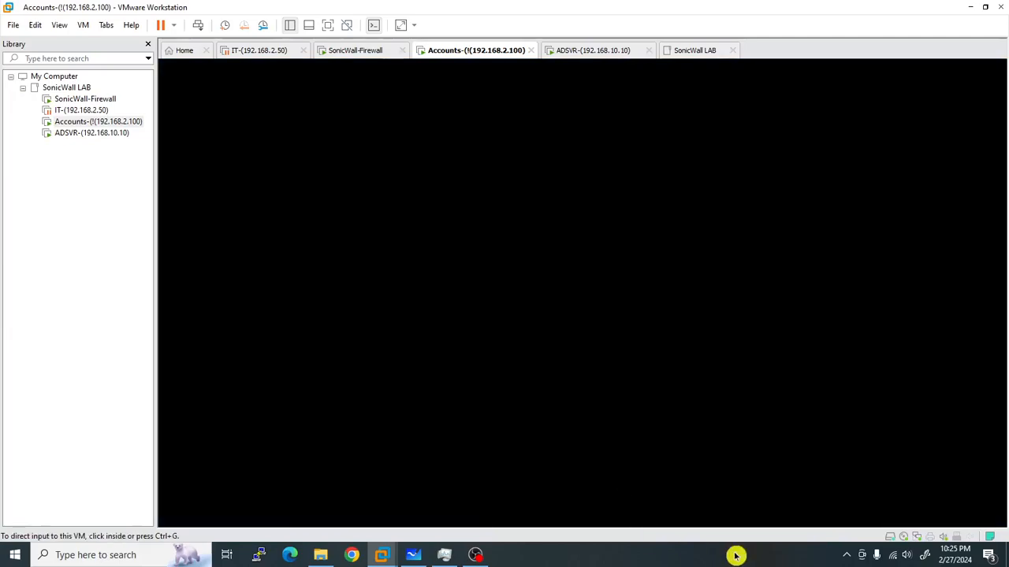
click(847, 555)
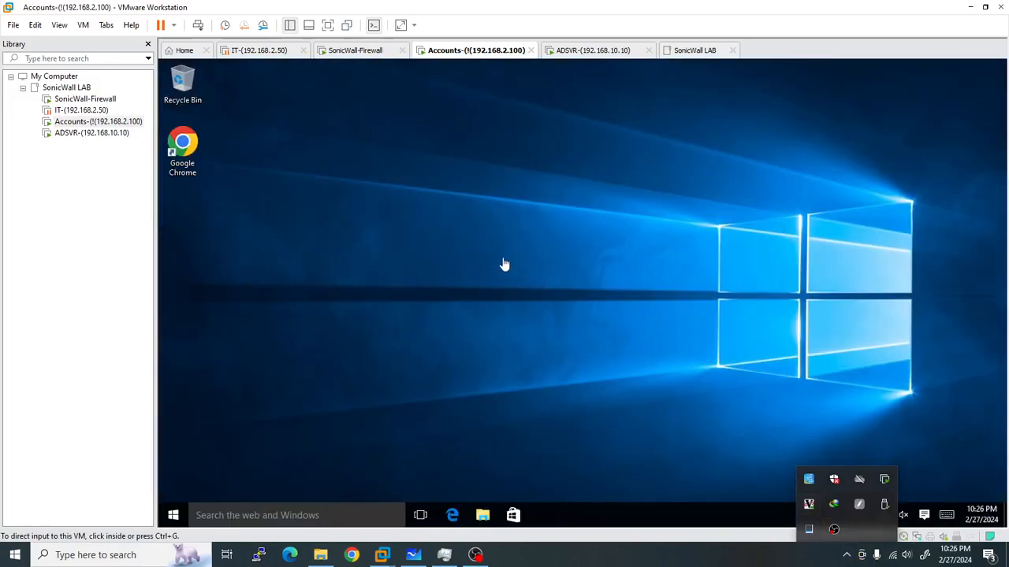
click(503, 264)
On the ADSVR VM, bring up the sign-in prompt and enter its password.
click(580, 55)
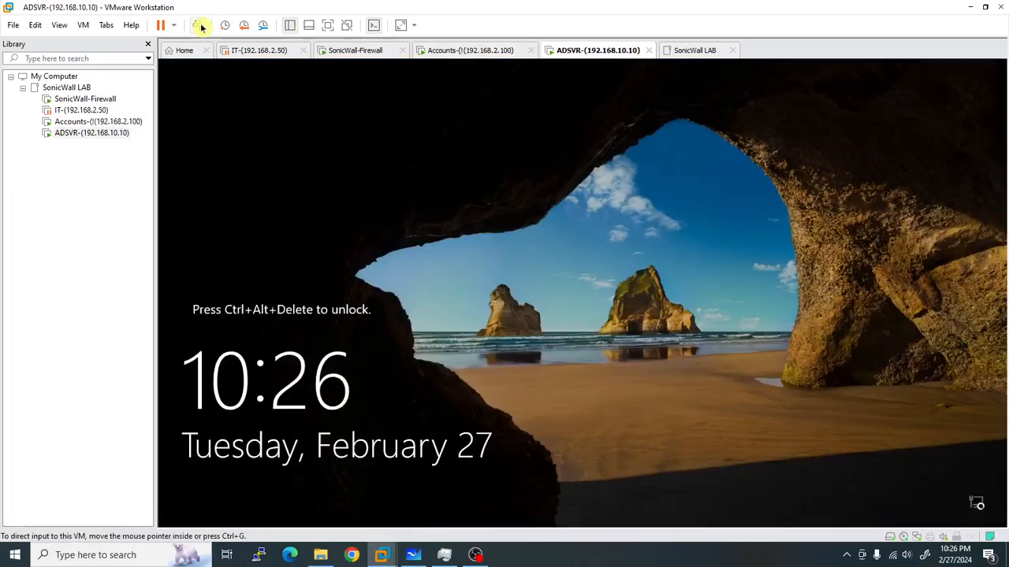
click(201, 27)
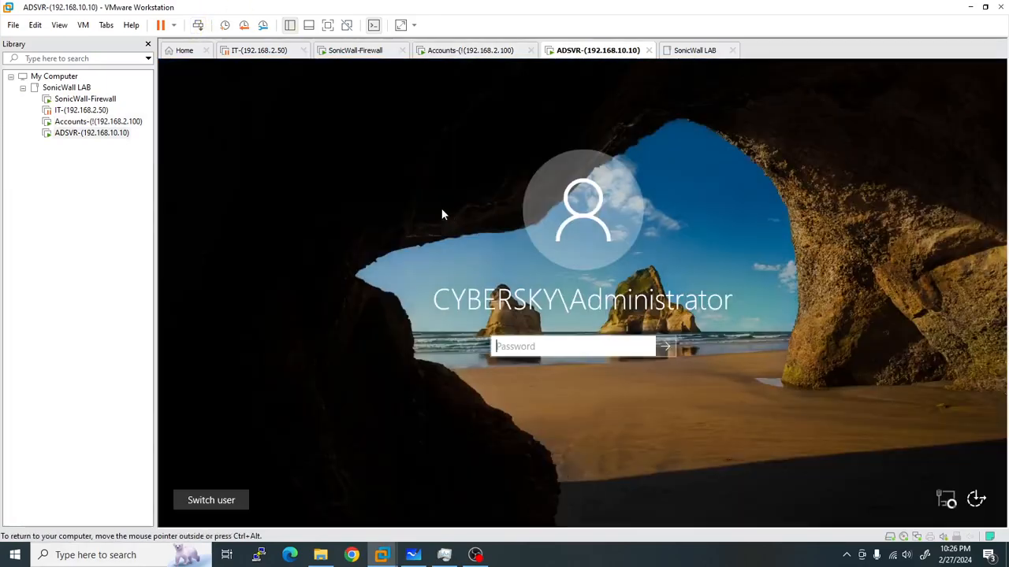
text(•••)
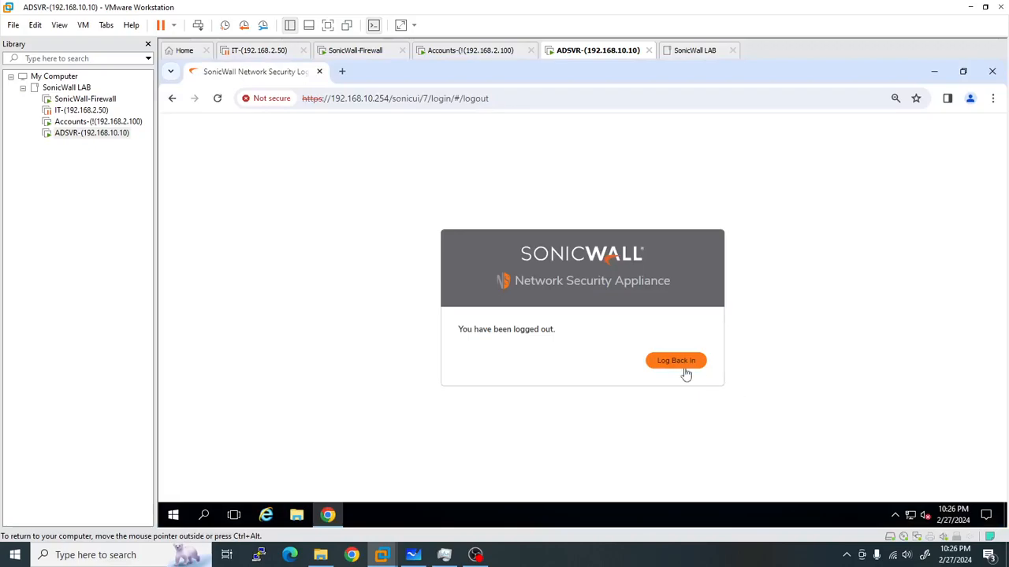
Log back in to SonicOS as 'admin' with the firewall password.
click(676, 361)
text(admin)
key(Tab)
text(•)
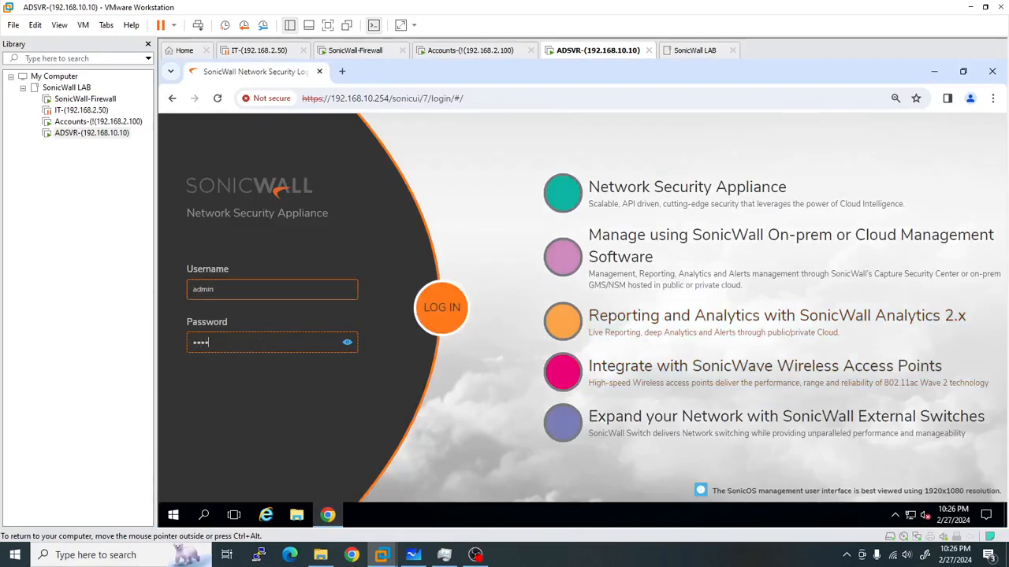
text(••••••)
key(Return)
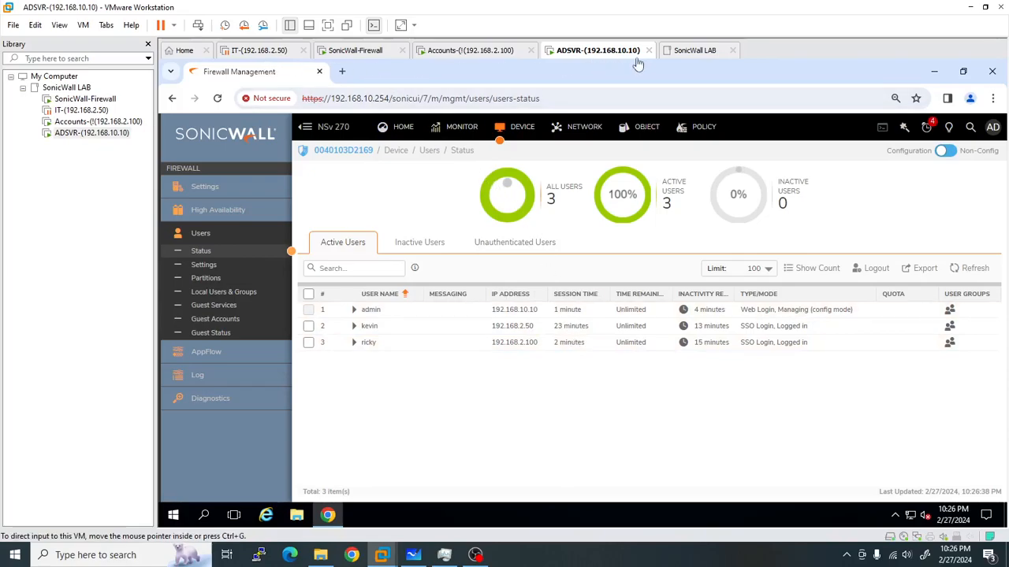
Launch Google Chrome on the Accounts VM desktop and show the VM full screen.
click(475, 53)
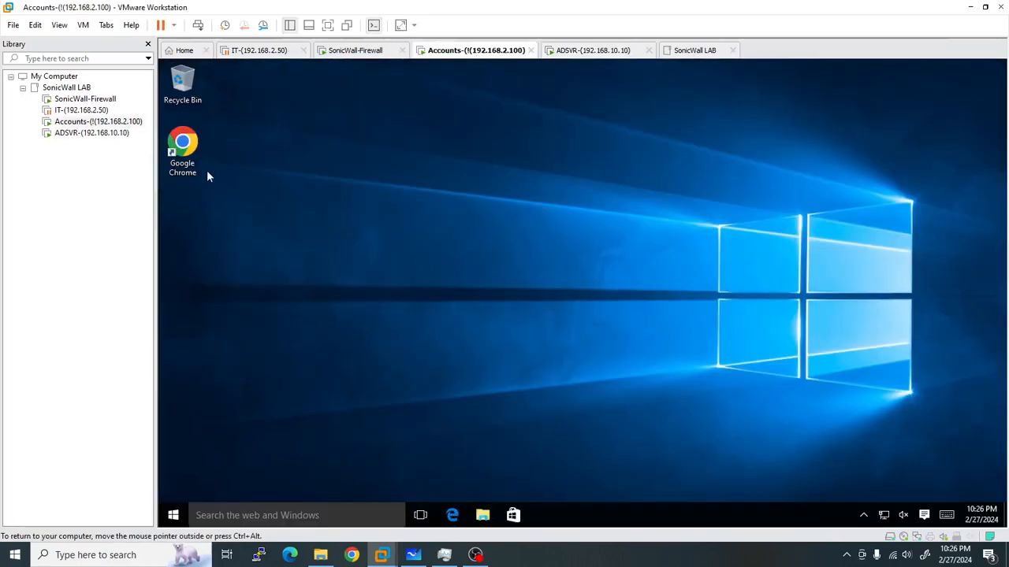
click(186, 154)
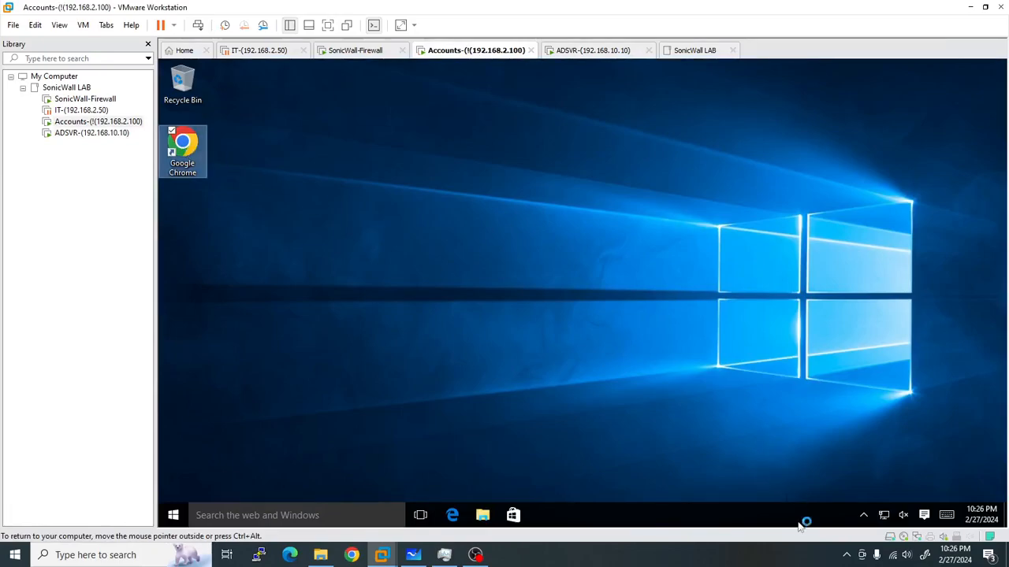
click(328, 25)
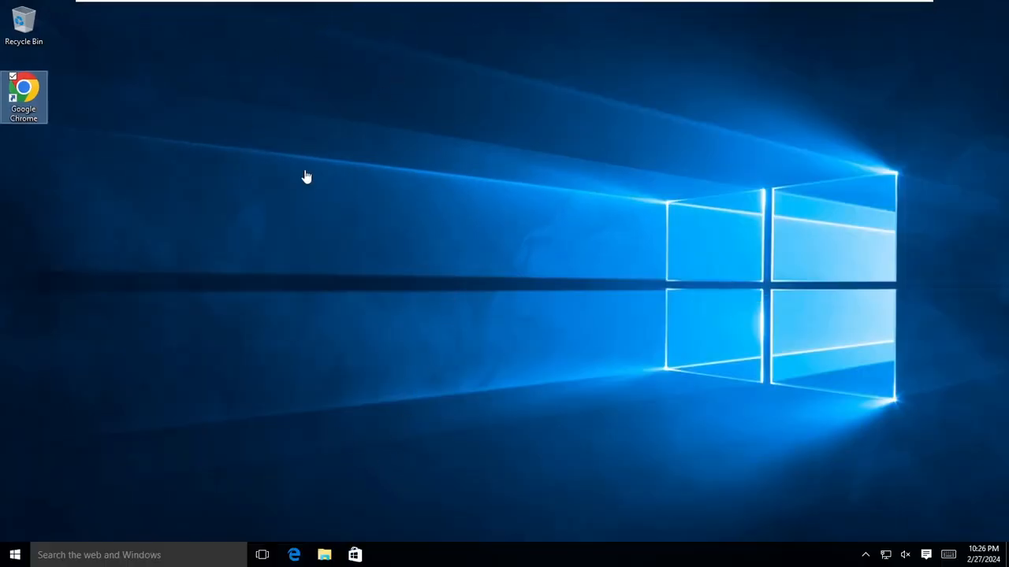
mouse_move(420, 5)
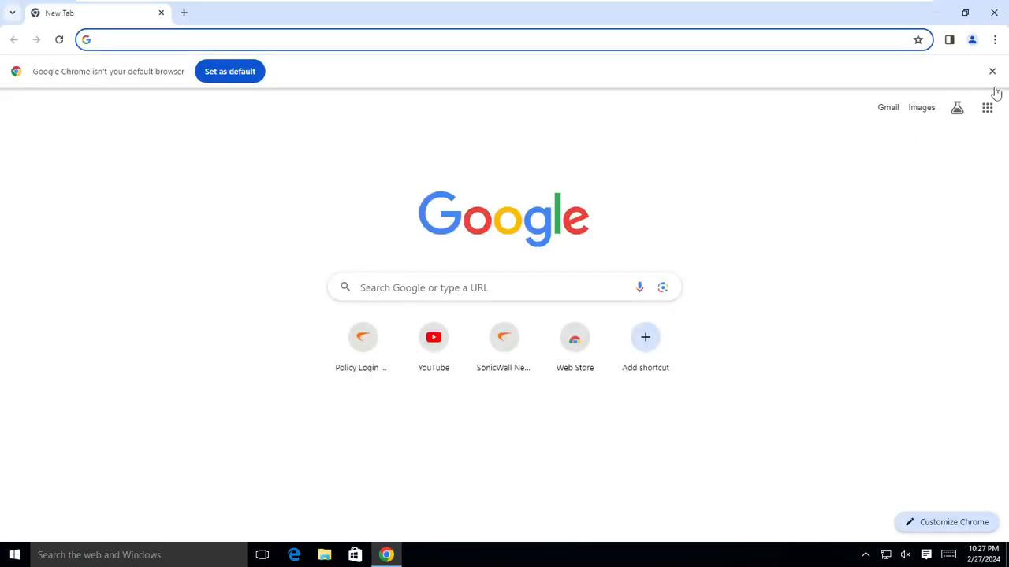
Dismiss the default-browser notice and try opening facebook.com from a Google search.
click(993, 71)
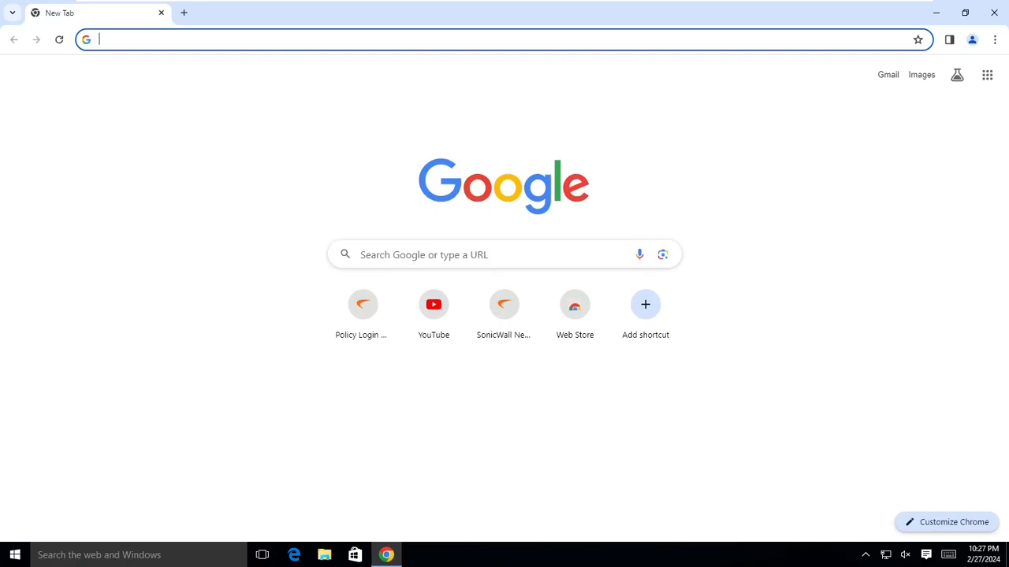
text(google)
key(Return)
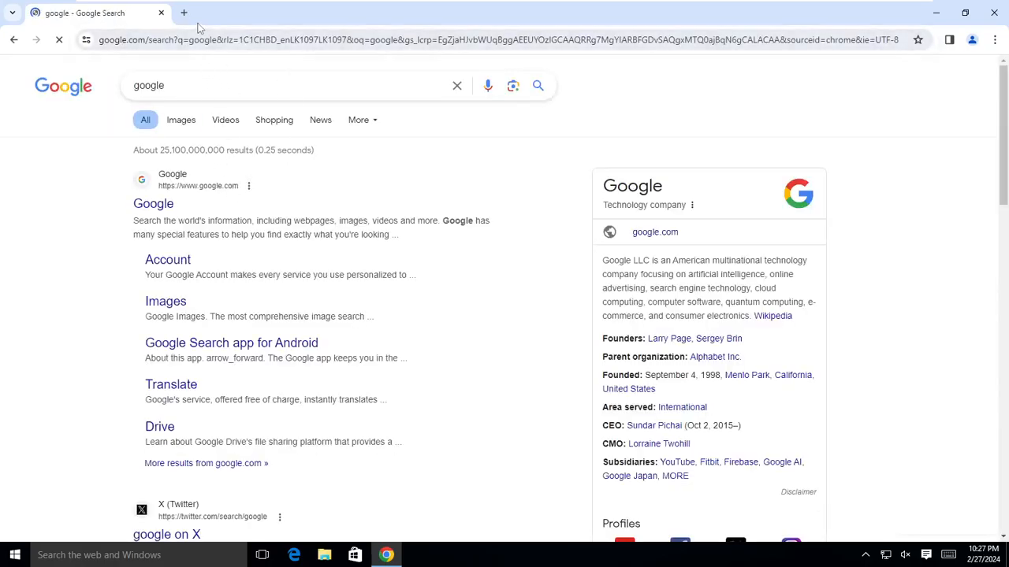
double_click(160, 84)
key(BackSpace)
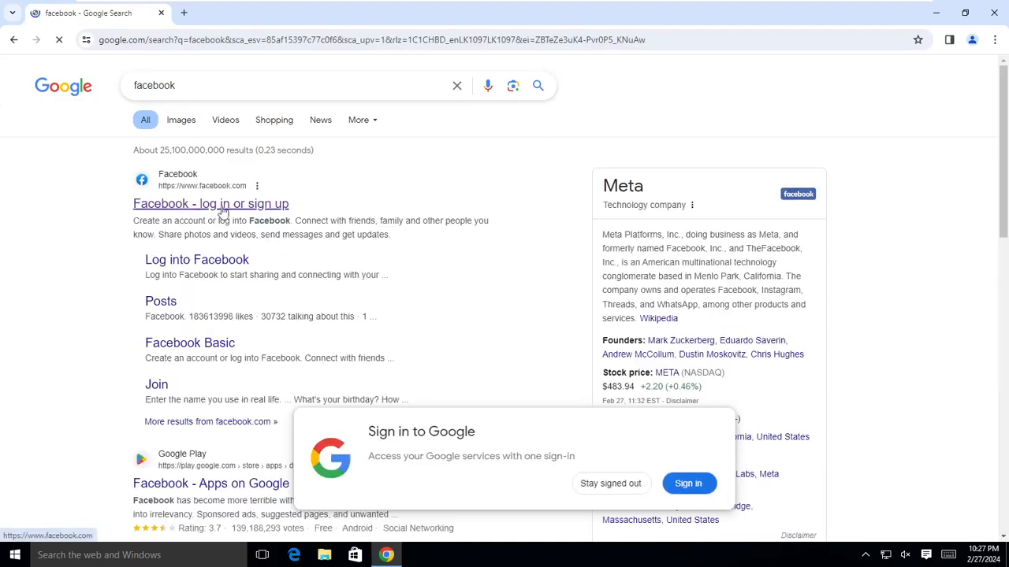
click(223, 206)
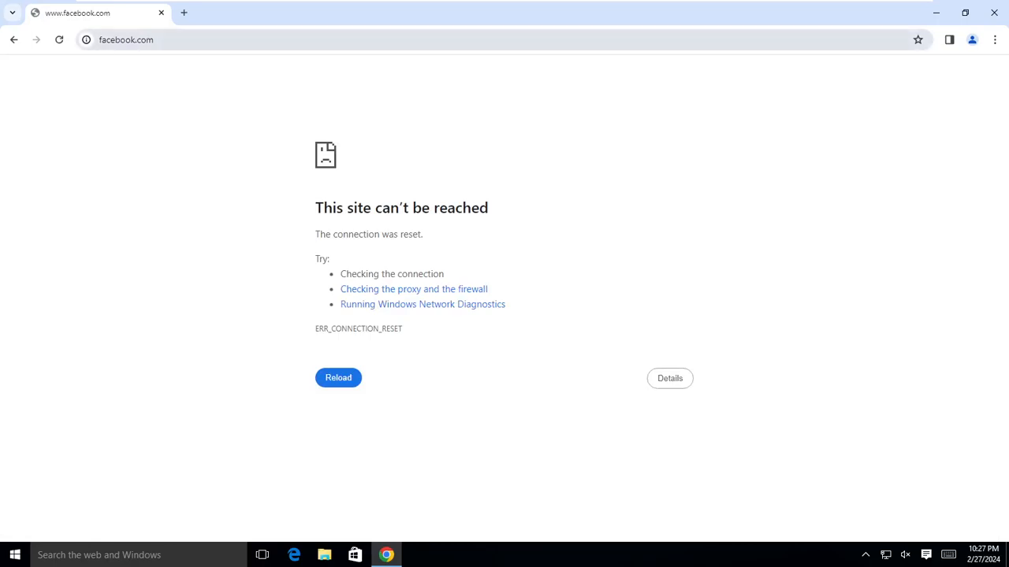
Search 'games' in a new tab.
click(184, 14)
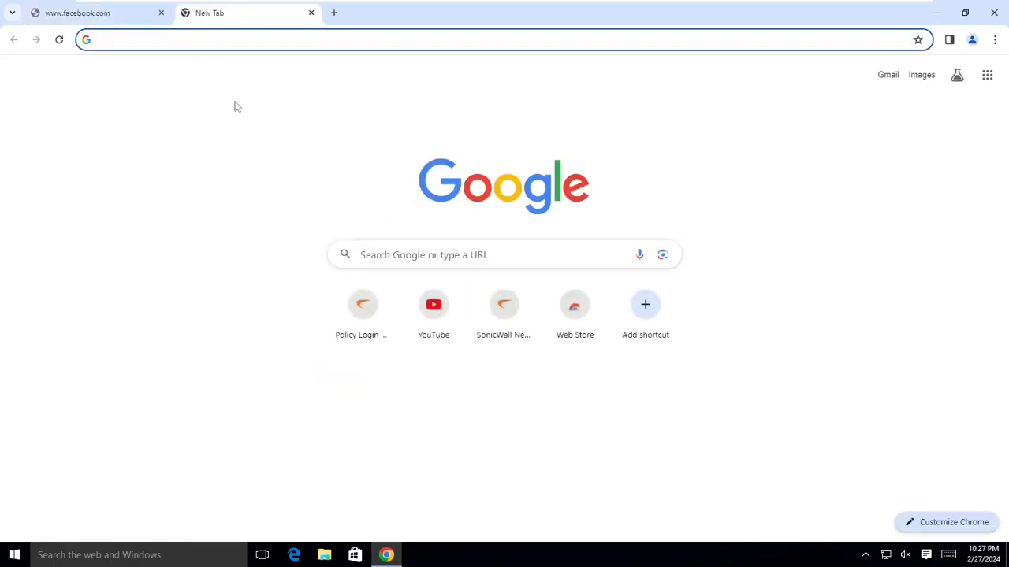
text(games)
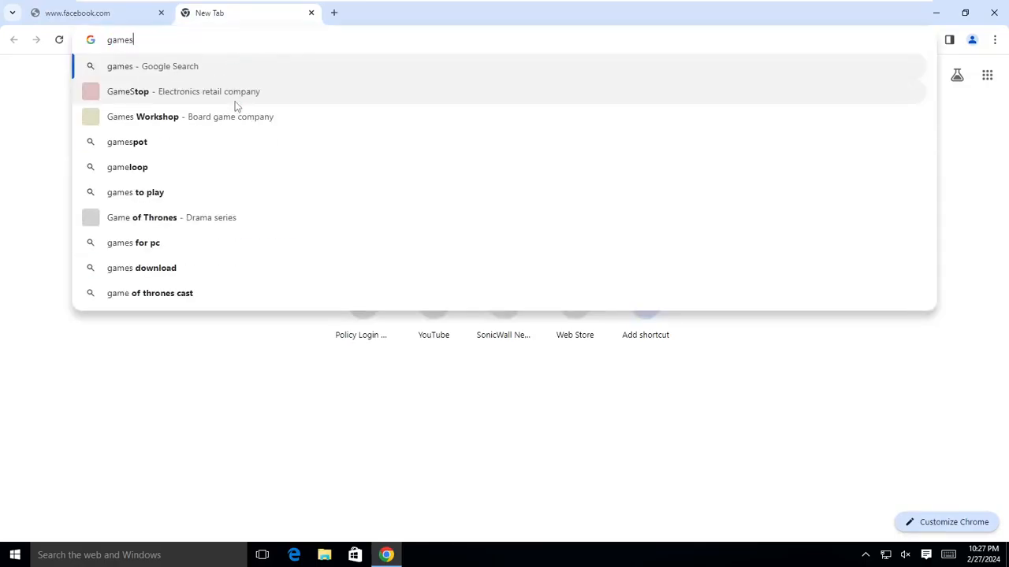
key(Return)
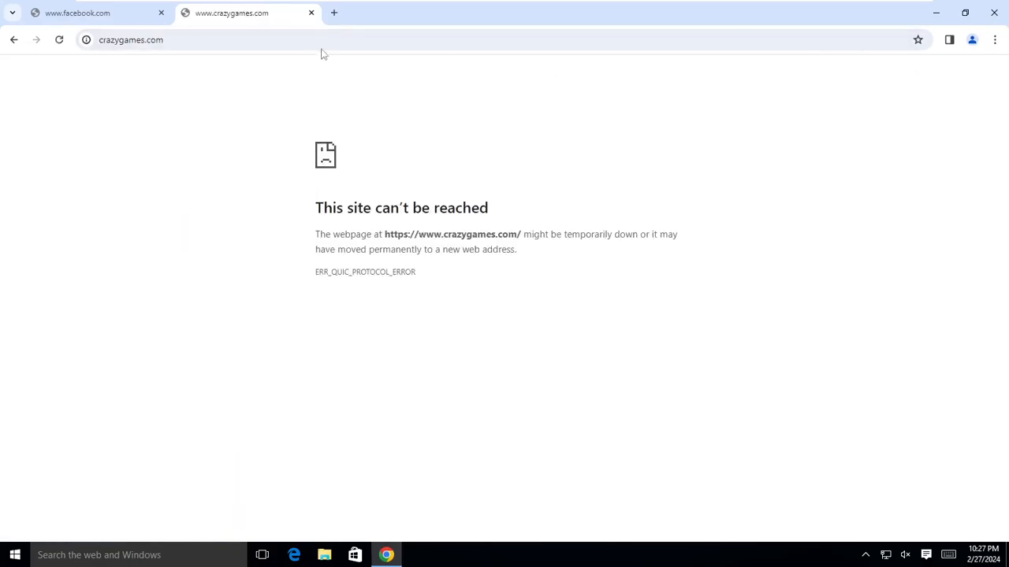
Search 'porn' in a new tab and try opening the Pornhub result.
click(334, 12)
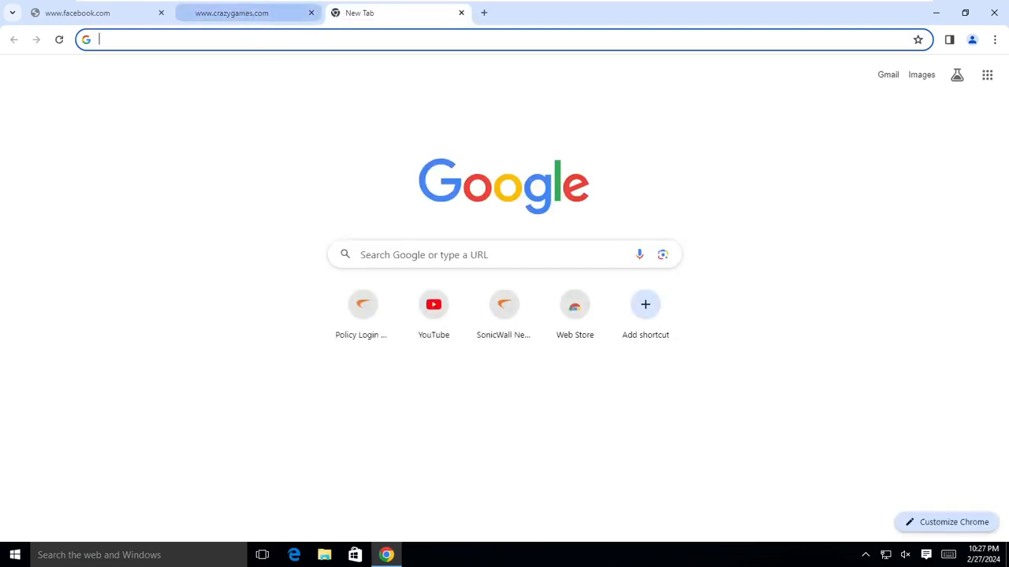
click(287, 39)
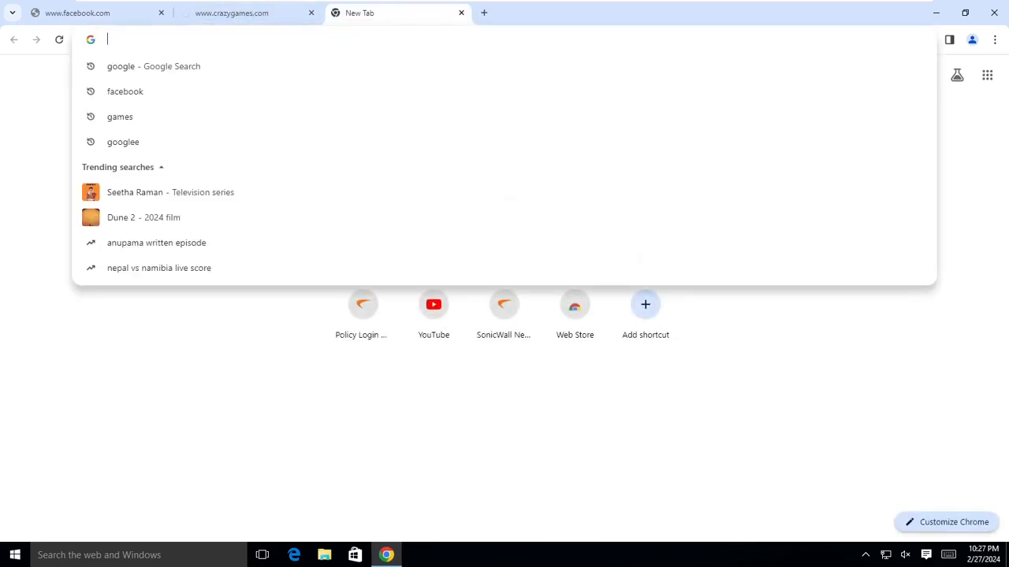
text(porn)
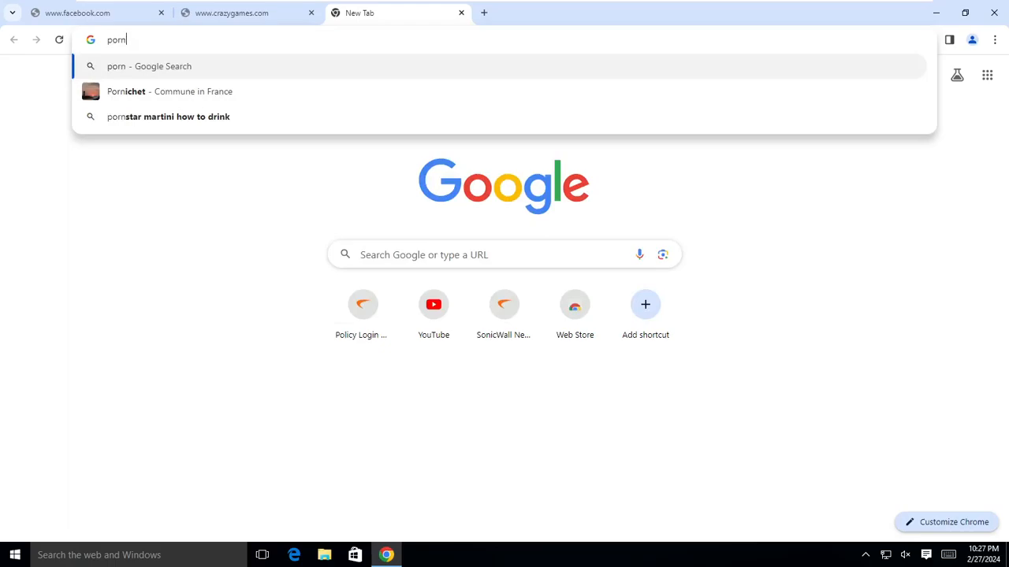
key(Return)
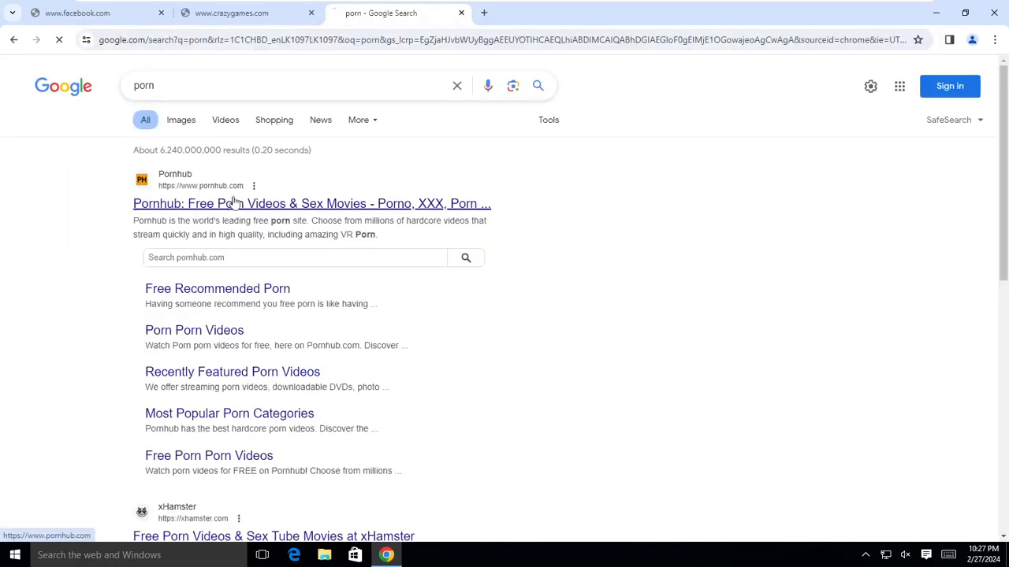
click(243, 196)
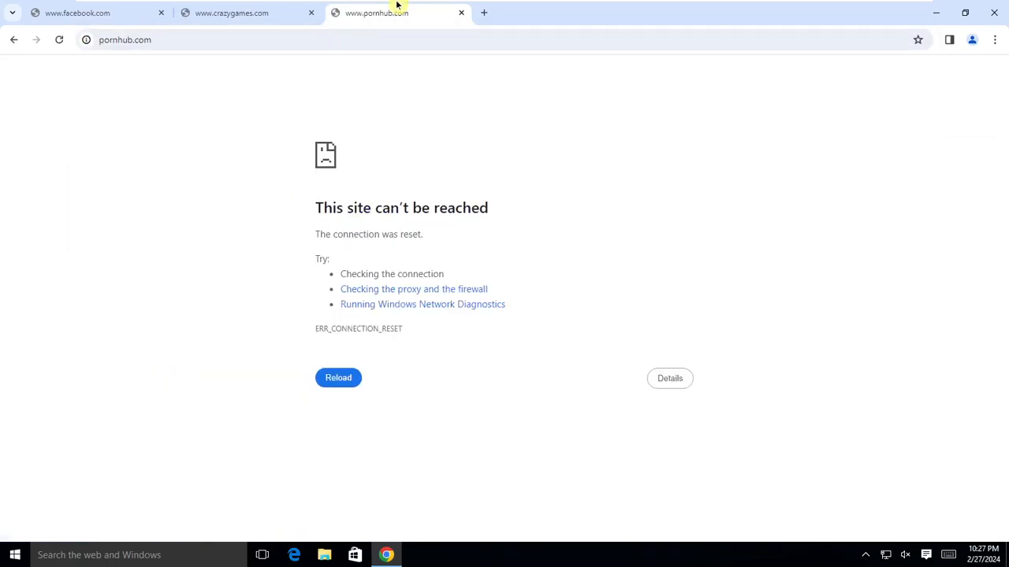
Load cnn.com in a new tab.
click(483, 12)
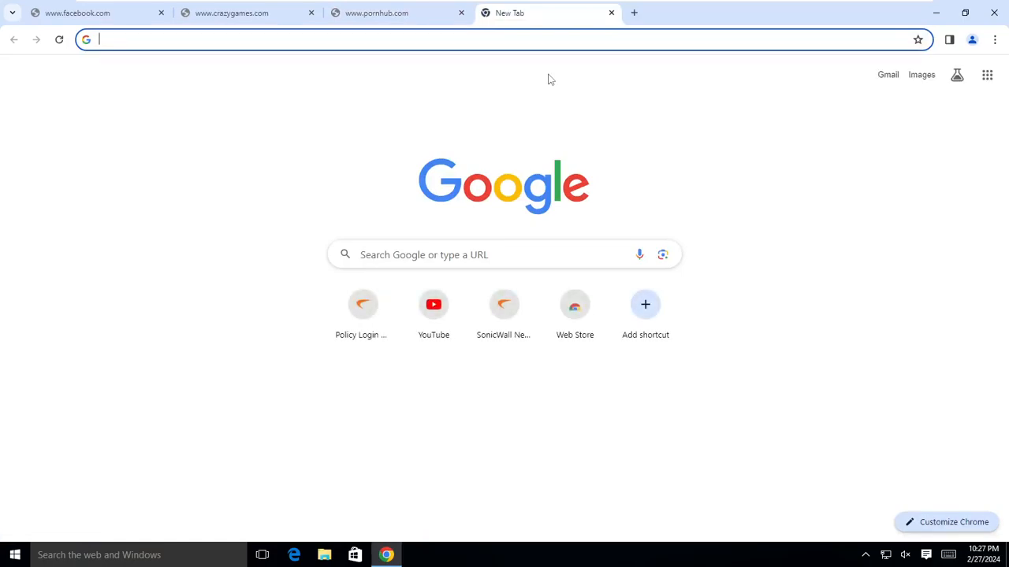
text(cnn.c)
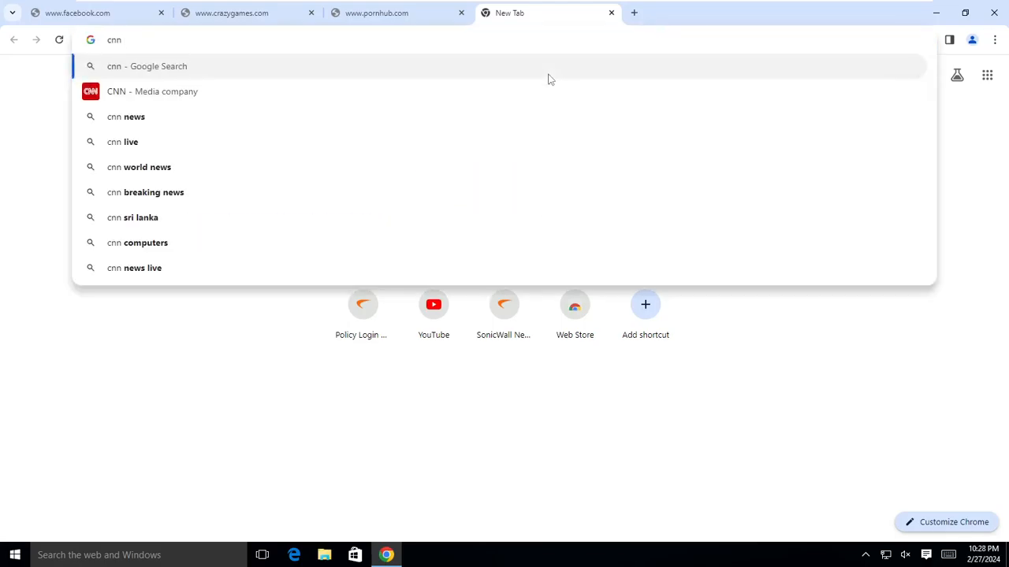
text(om)
key(Return)
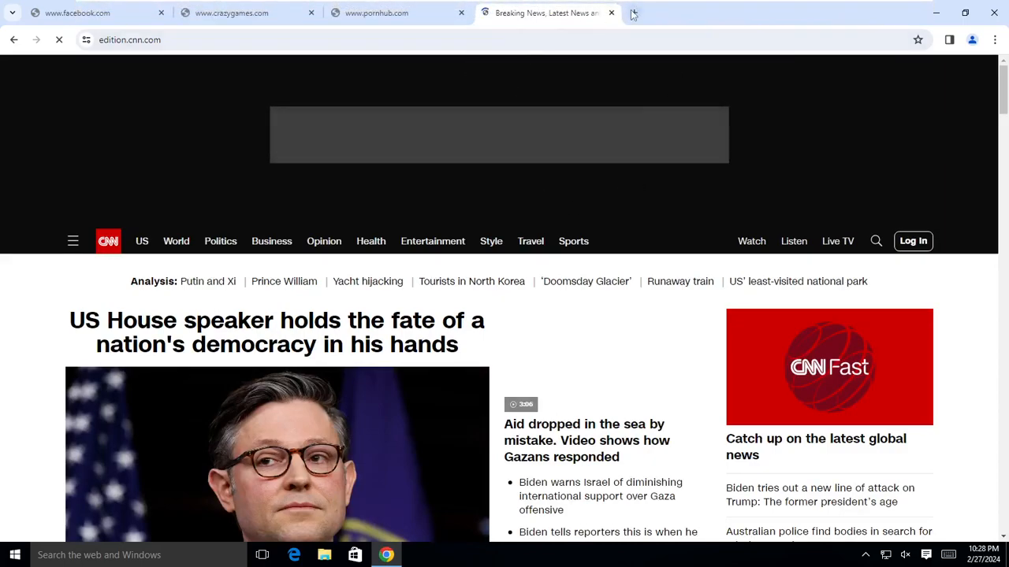
Search 'banking' in a new tab and open the Commercial Bank (combank.lk) page.
click(634, 13)
text(banki)
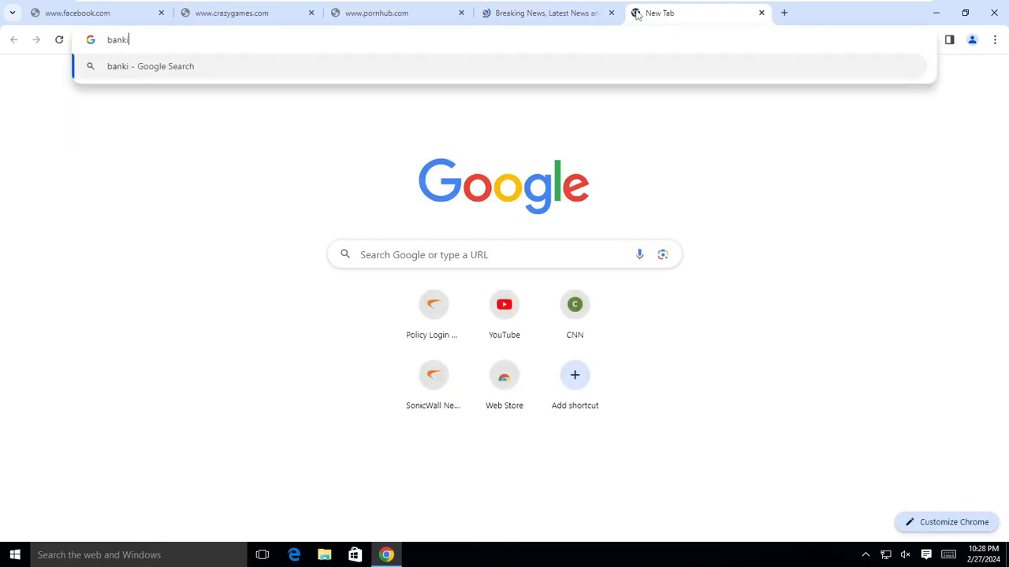
text(ng)
key(Return)
scroll(276, 291, down, 3)
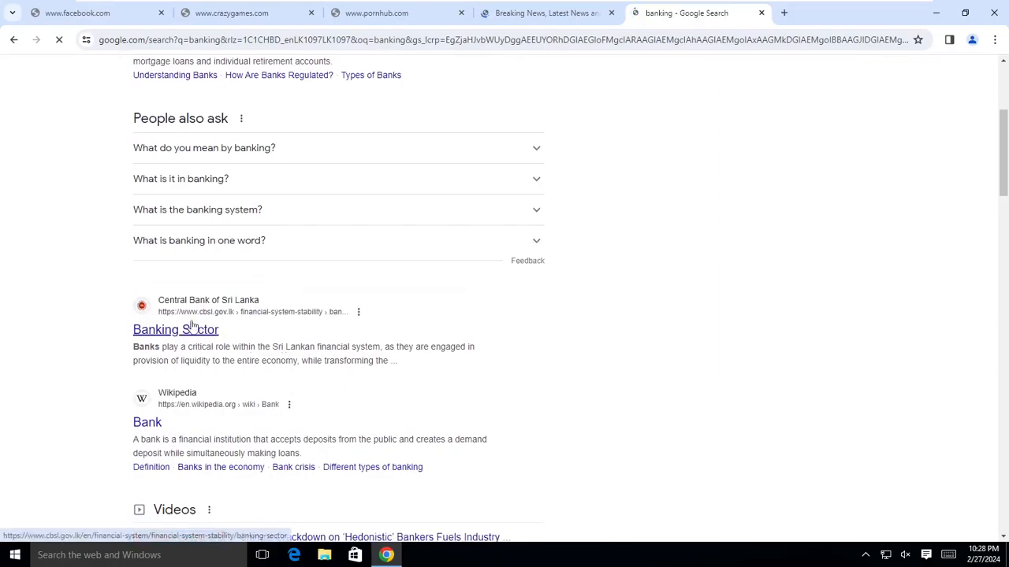
scroll(236, 347, down, 6)
scroll(247, 353, down, 3)
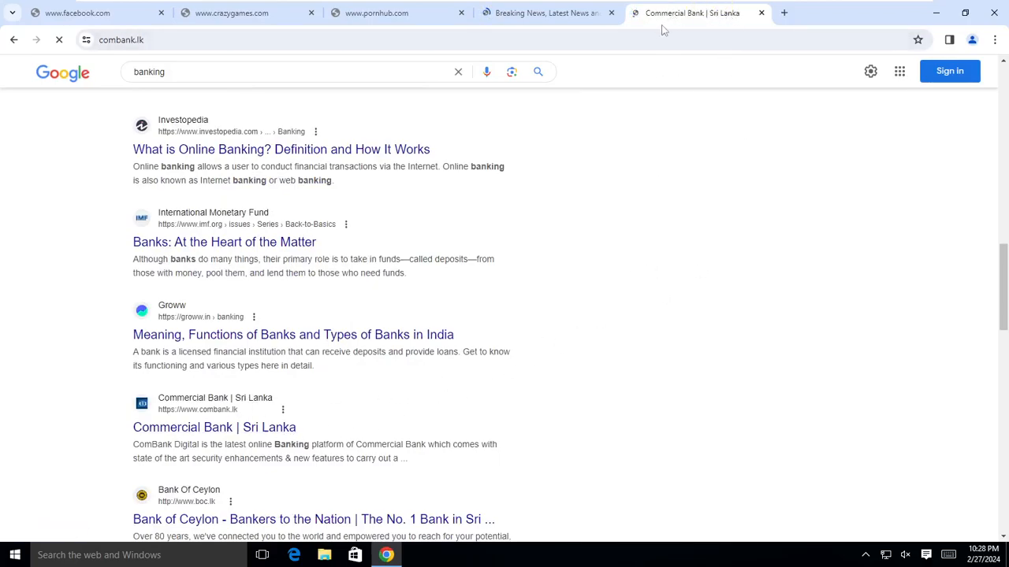
click(574, 19)
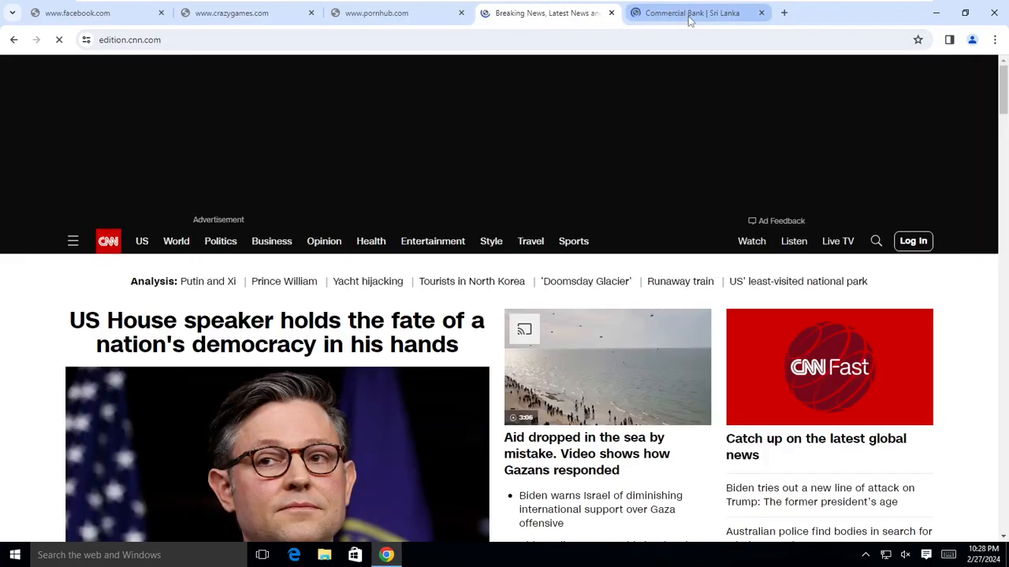
click(688, 16)
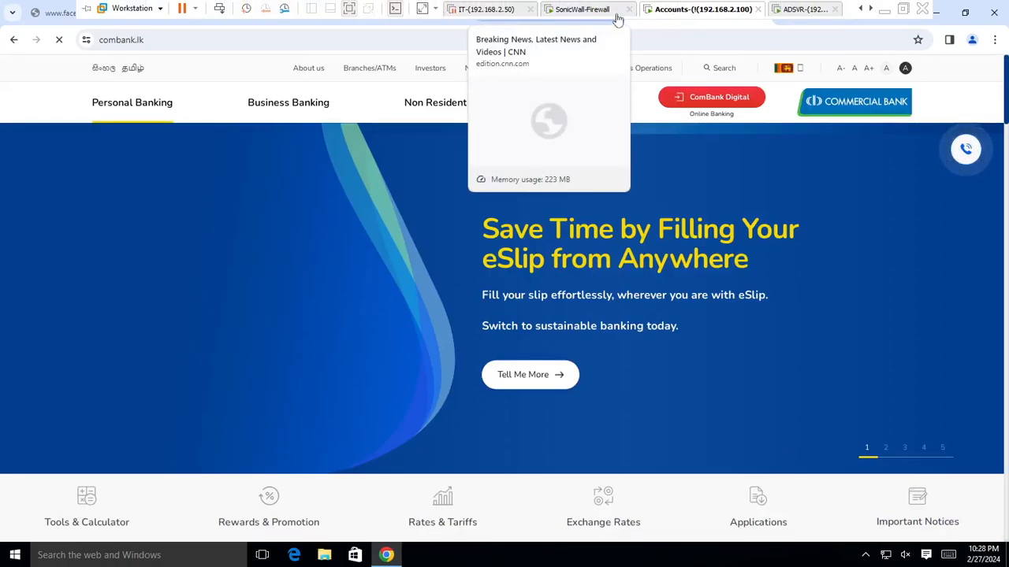
On ADSVR, open System Logs and expand the newest Facebook denial's full details and user name.
click(792, 10)
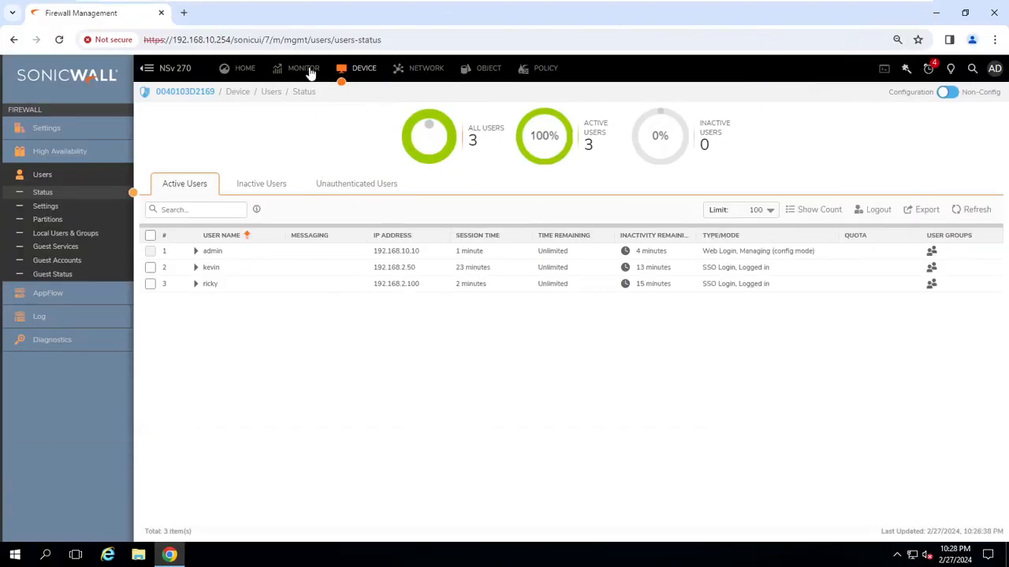
click(308, 77)
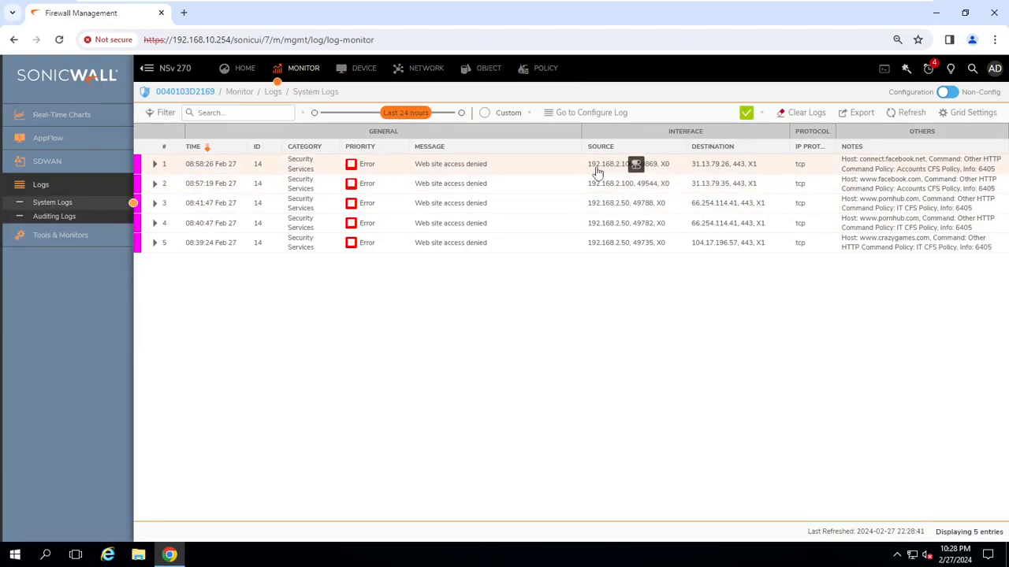
click(156, 165)
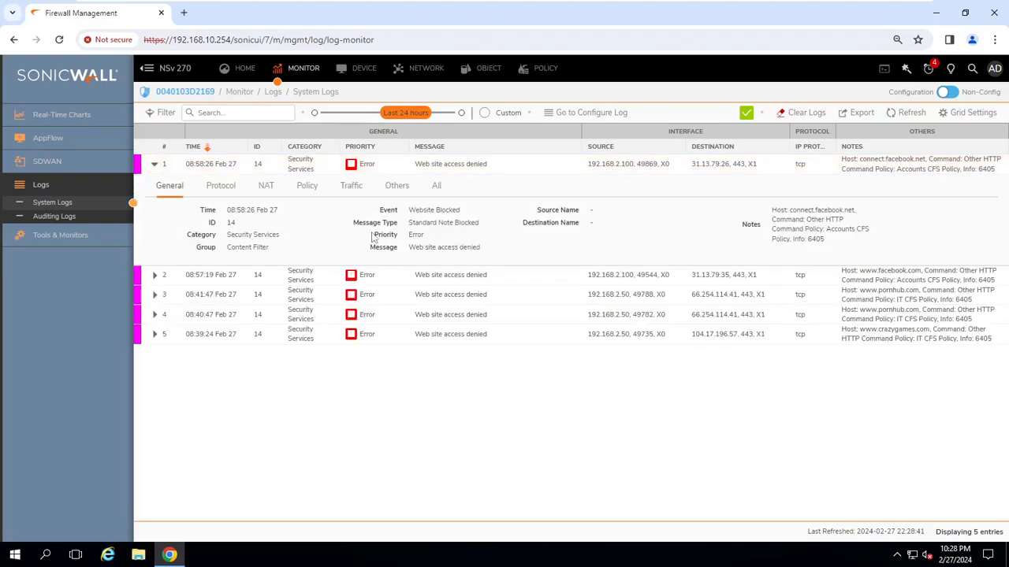
click(435, 186)
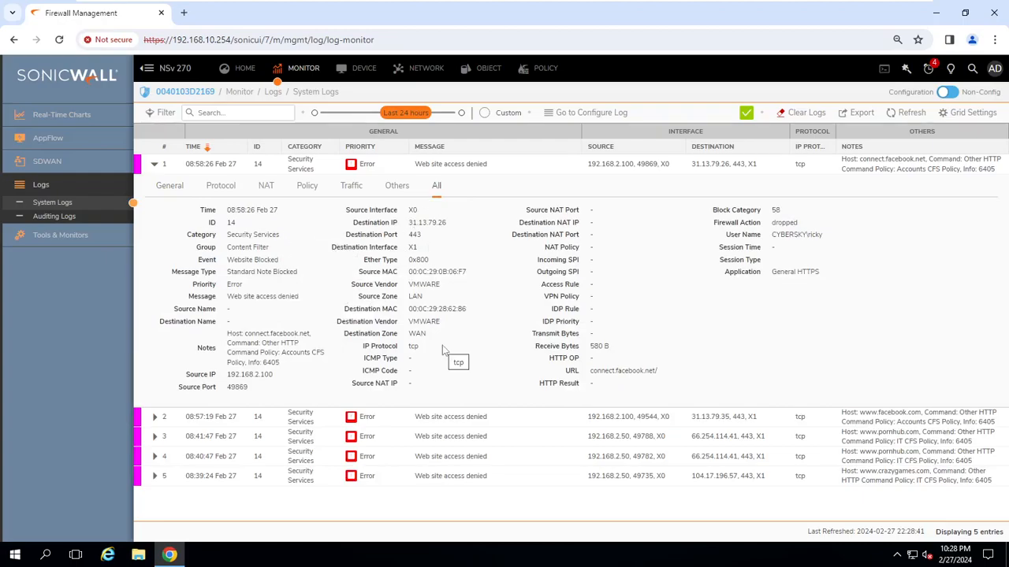
drag(779, 234, 823, 237)
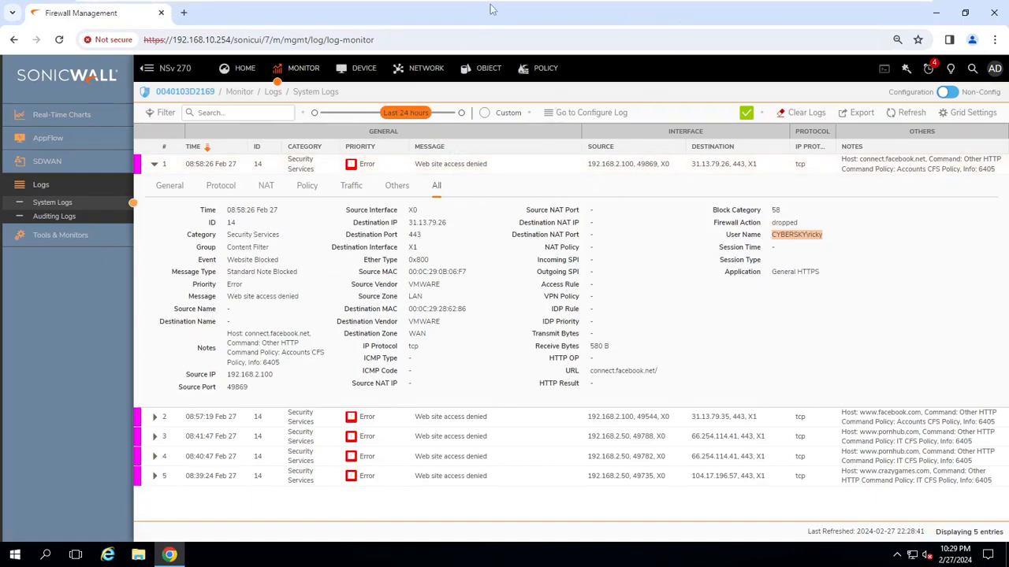
On the Accounts machine, search Google for 'sports' in a new tab and open the Sky Sports result.
mouse_move(478, 7)
mouse_move(358, 5)
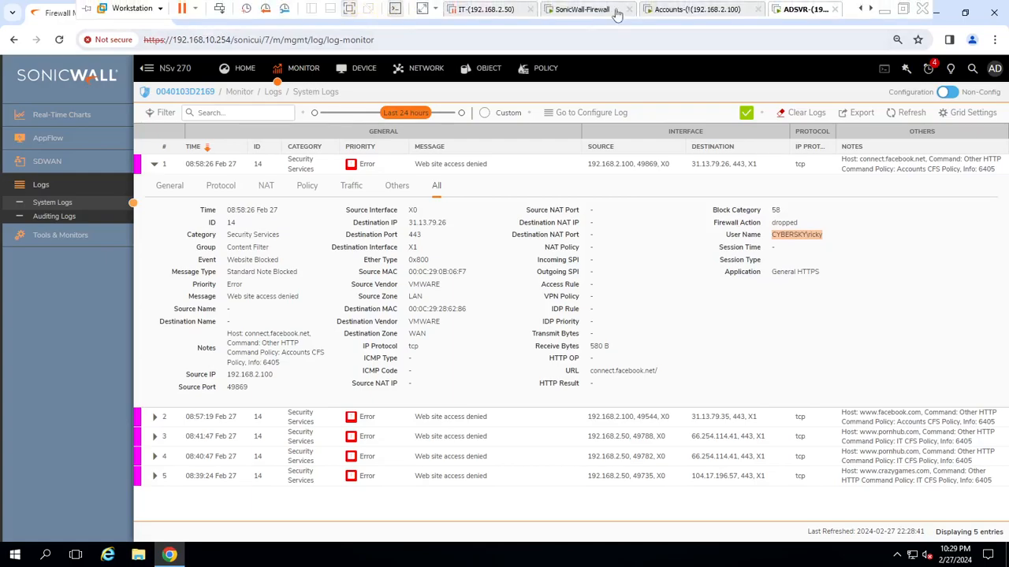
click(672, 11)
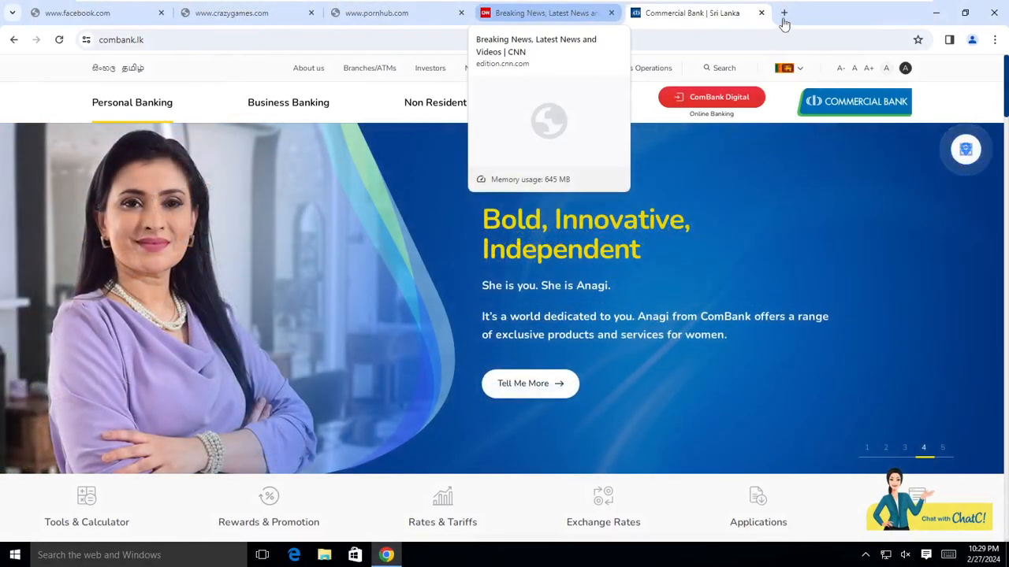
click(784, 13)
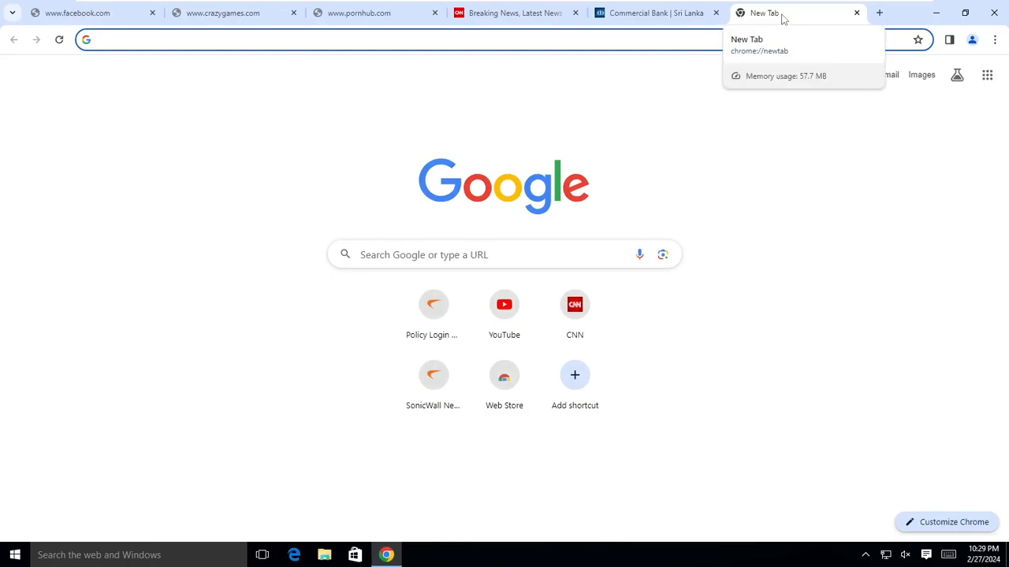
text(sports)
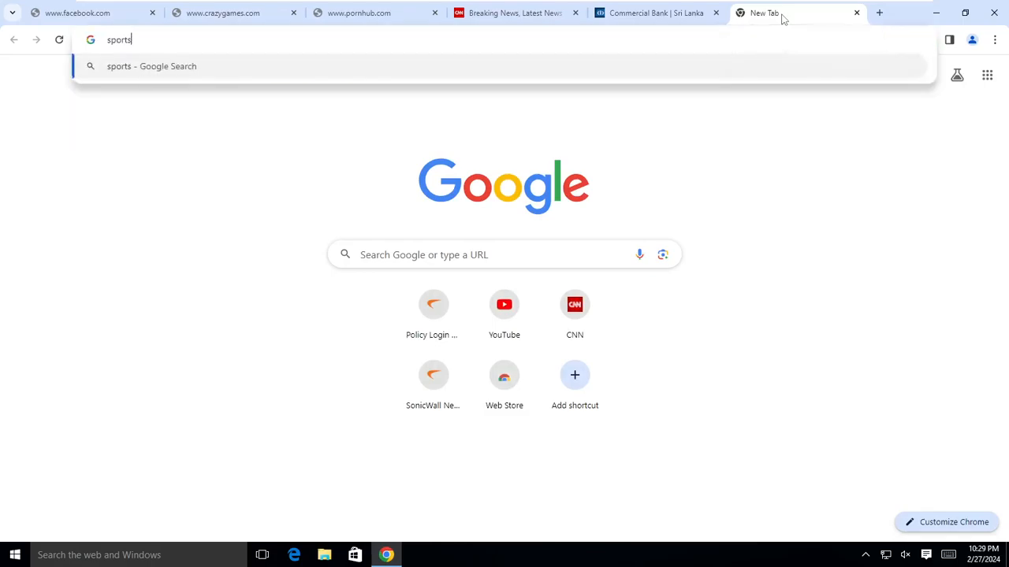
key(Return)
scroll(347, 462, down, 3)
scroll(332, 448, down, 1)
click(263, 426)
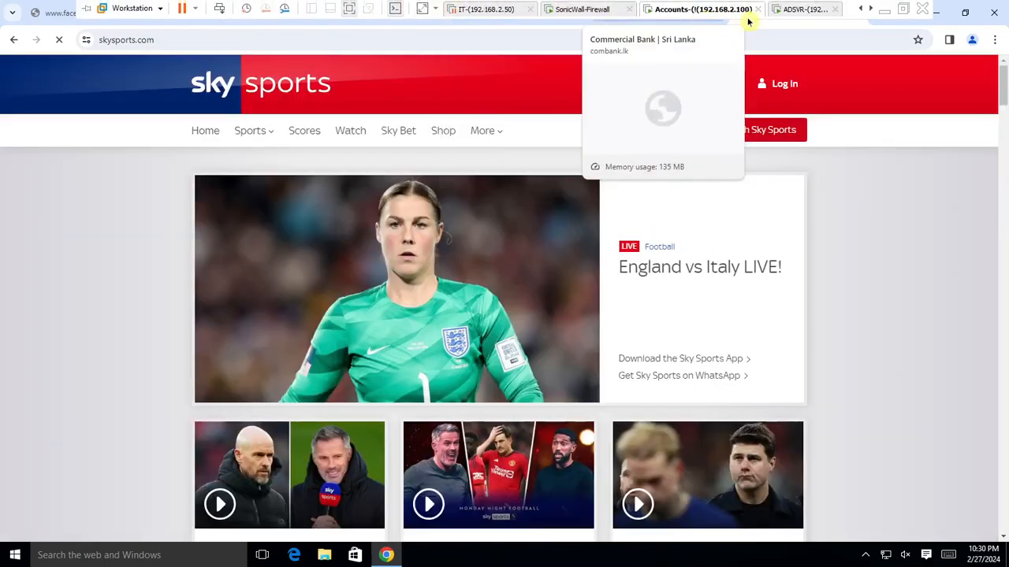
On the firewall console, open the Accounts CFS Profile for editing under Content Filter profile objects.
click(790, 16)
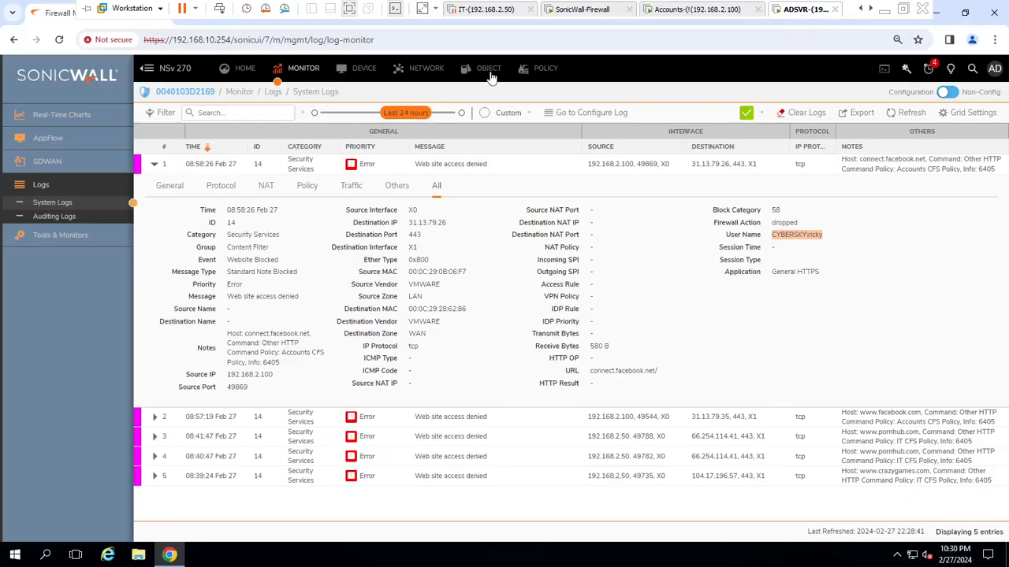
click(539, 71)
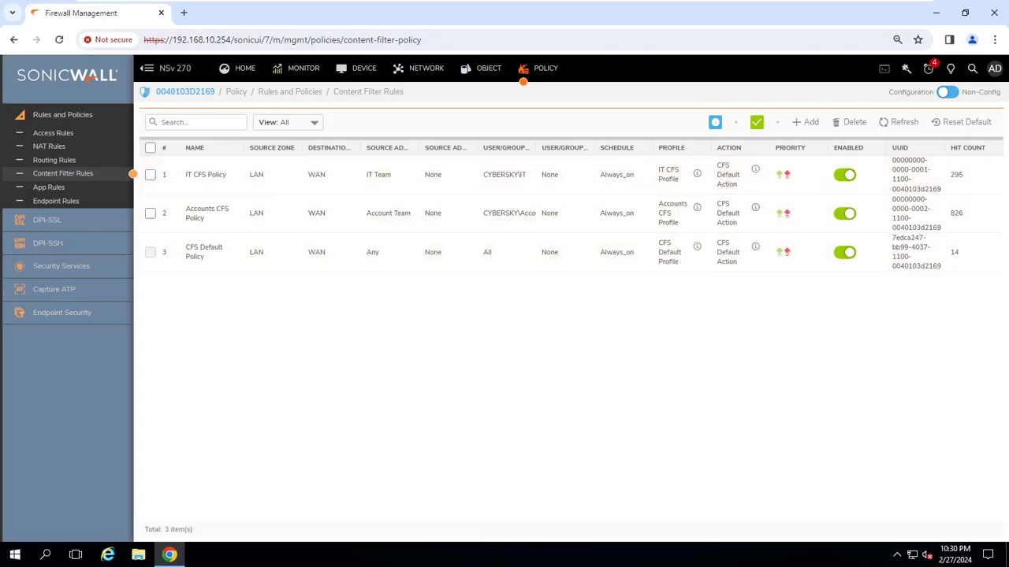
click(486, 71)
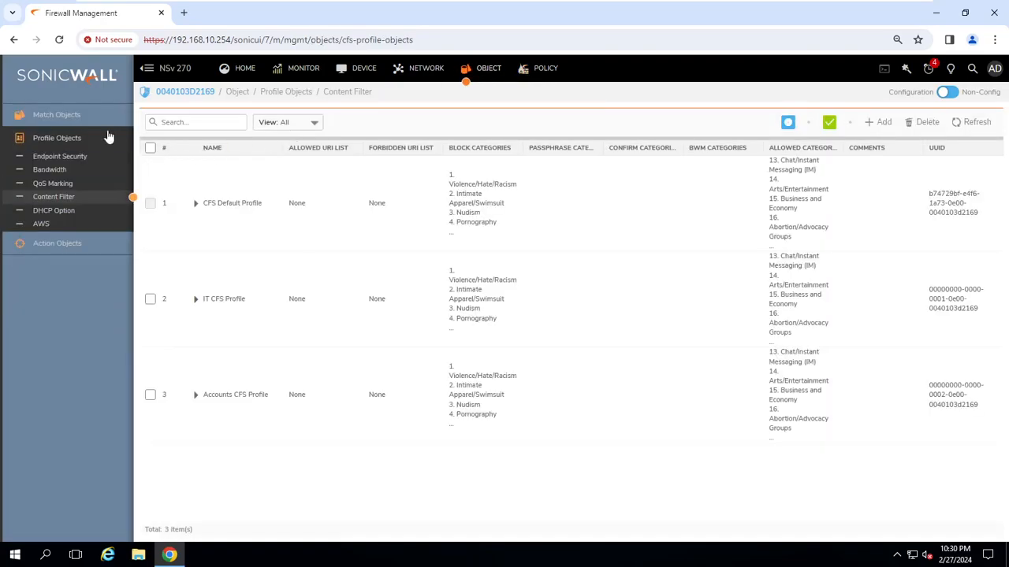
click(150, 394)
click(973, 396)
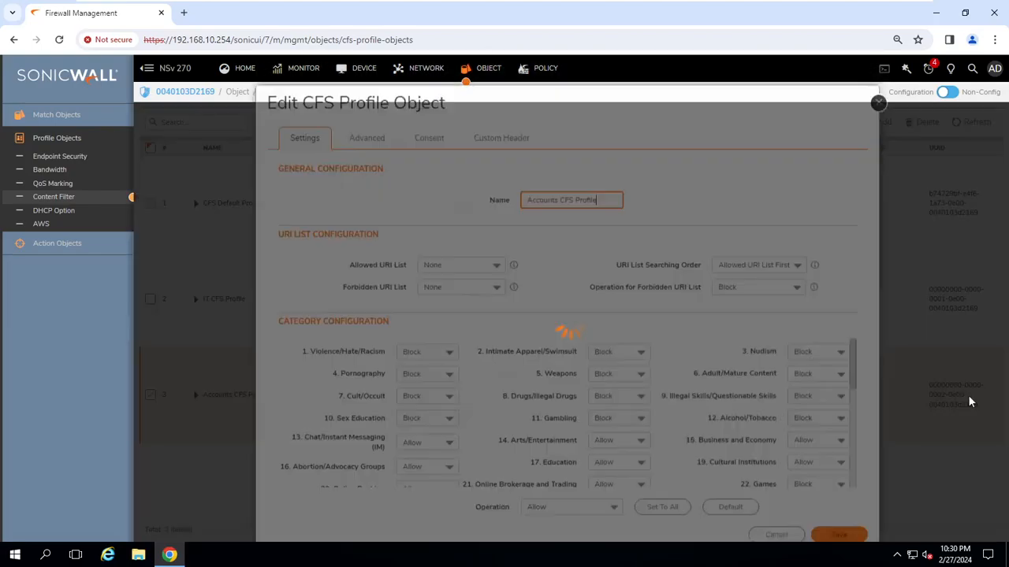
Set 44. Sports/Recreation to Block and save the profile.
scroll(792, 429, down, 3)
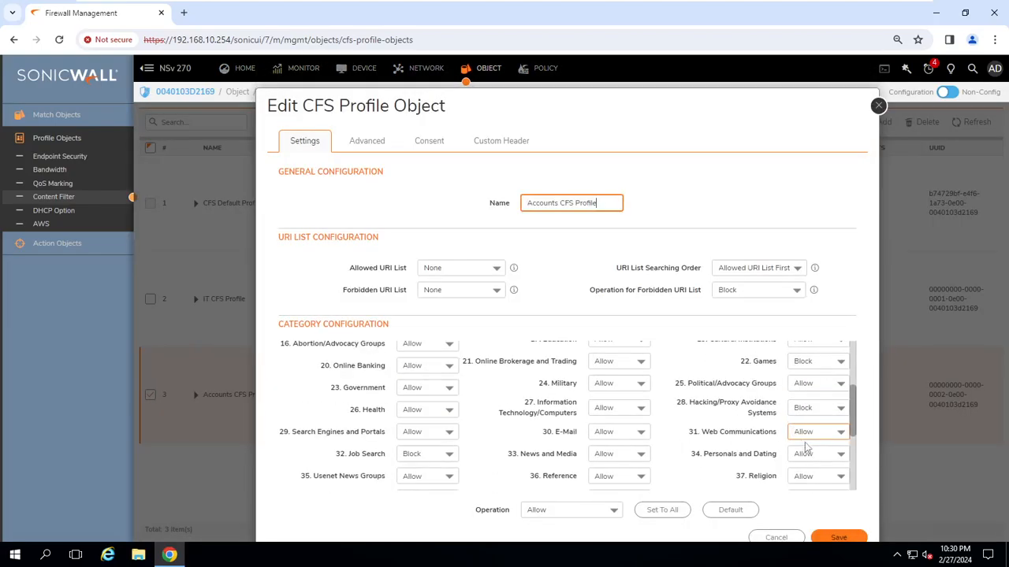
scroll(811, 457, down, 3)
scroll(820, 469, down, 1)
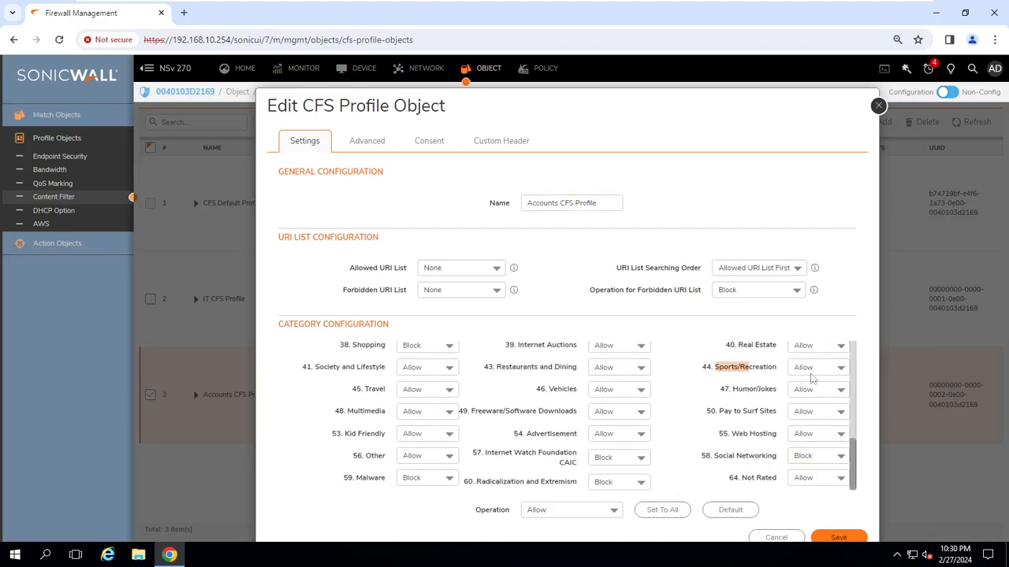
click(836, 368)
click(815, 416)
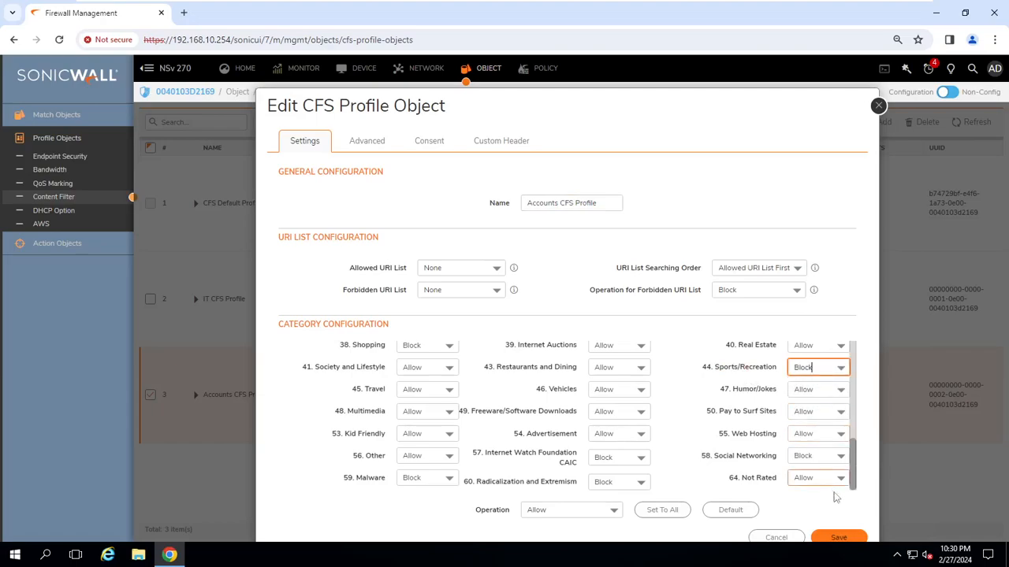
click(838, 537)
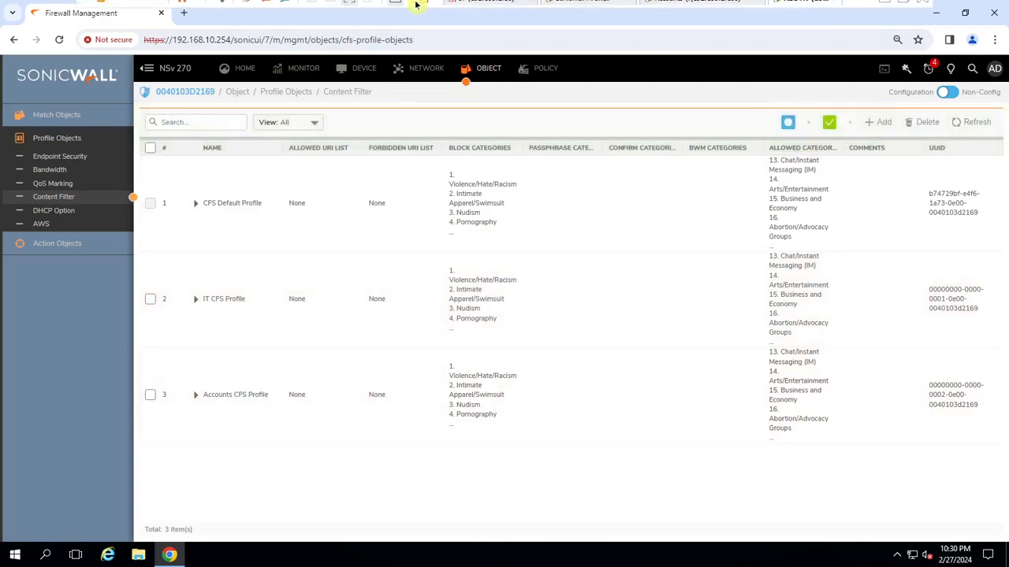
Reload skysports.com in a fresh tab on the Accounts machine, then close that tab.
click(709, 10)
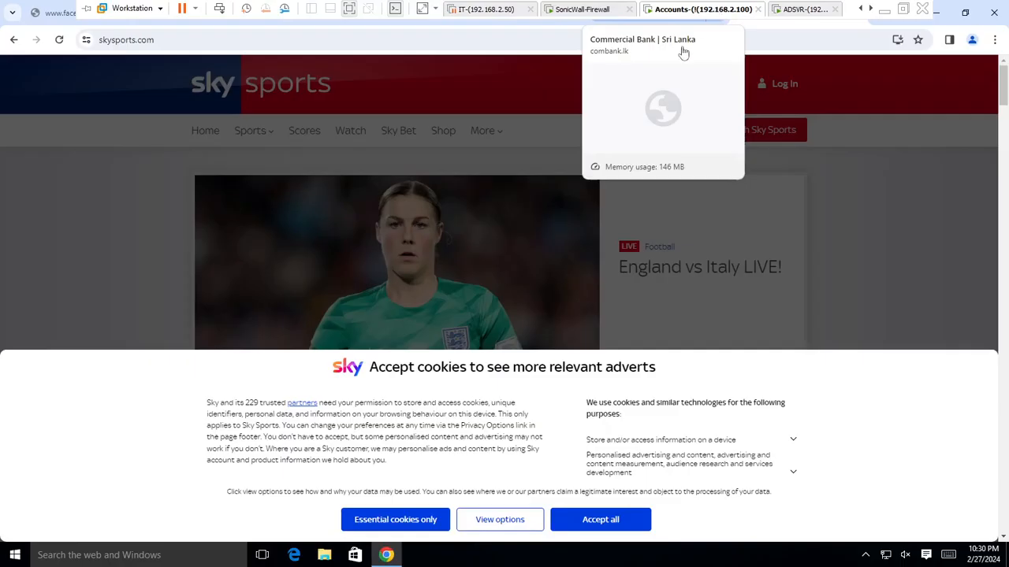
key(ctrl+a)
key(ctrl+c)
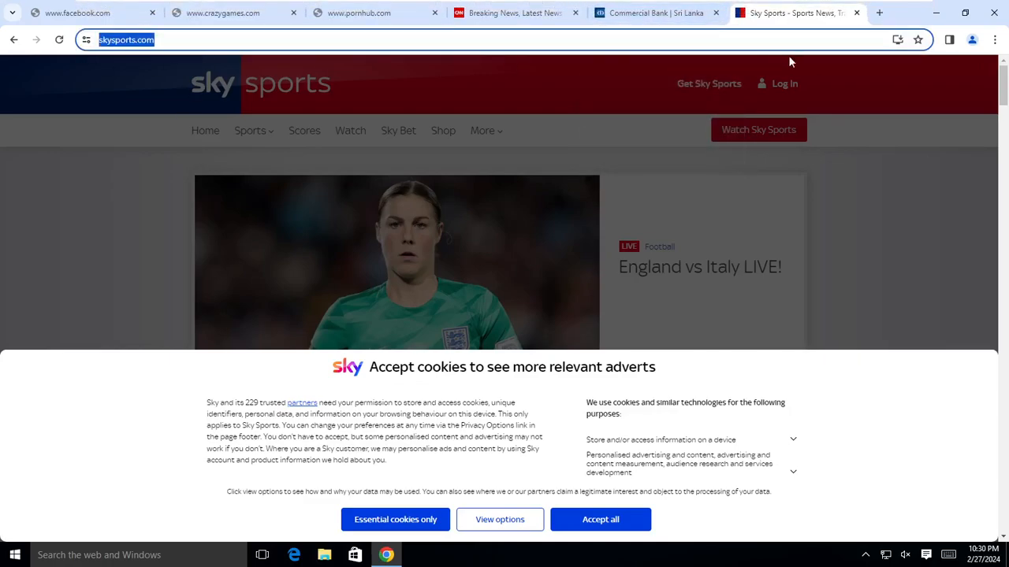
click(857, 12)
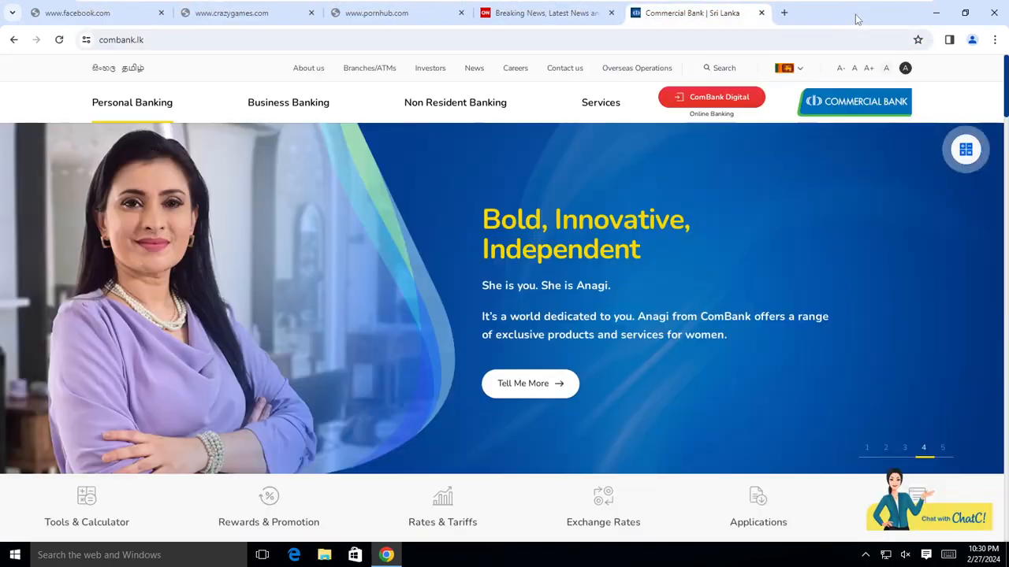
click(784, 14)
key(ctrl+v)
key(Return)
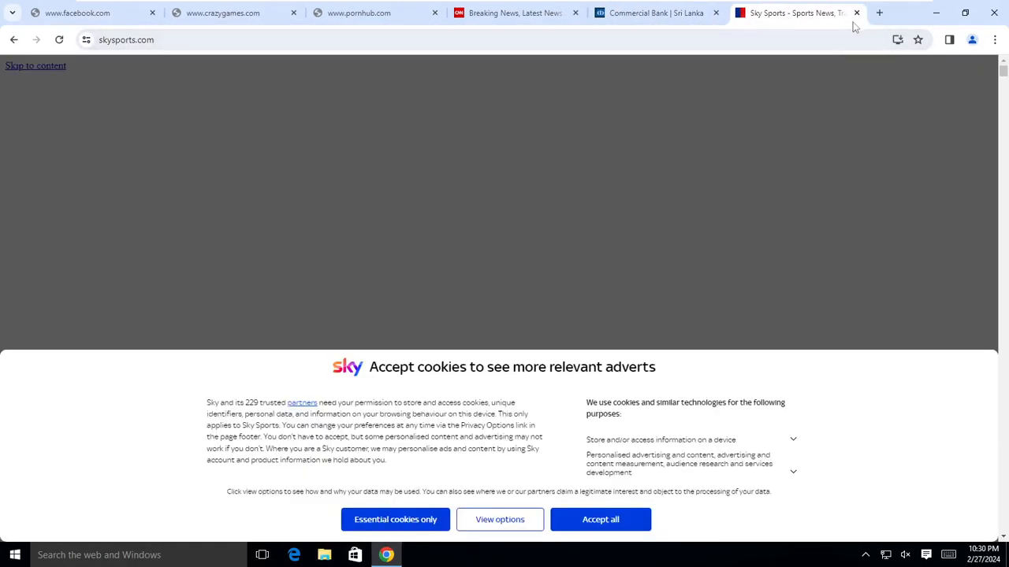
click(856, 12)
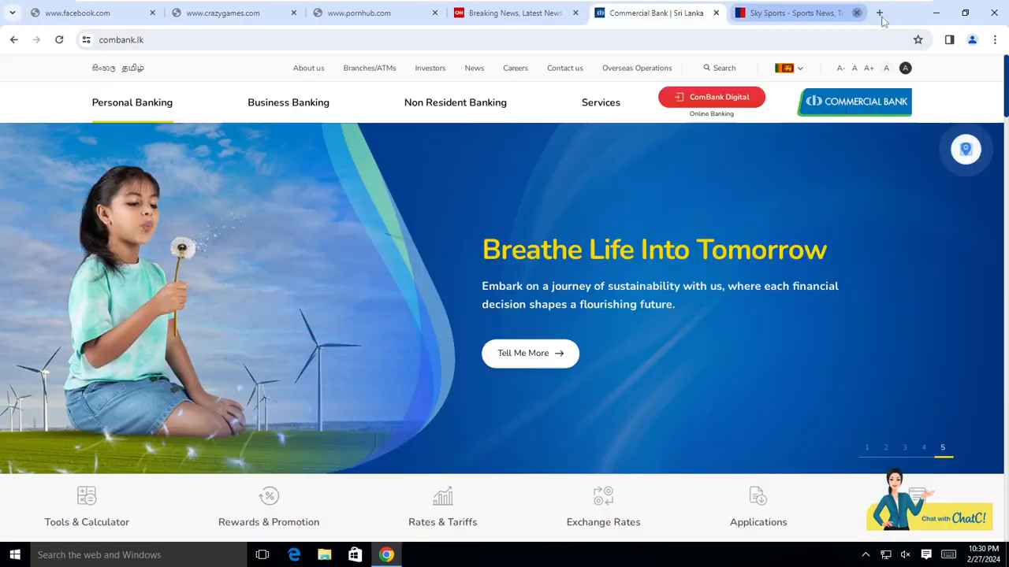
Load skysports.com in a new Incognito window to retest the block.
click(994, 39)
click(862, 104)
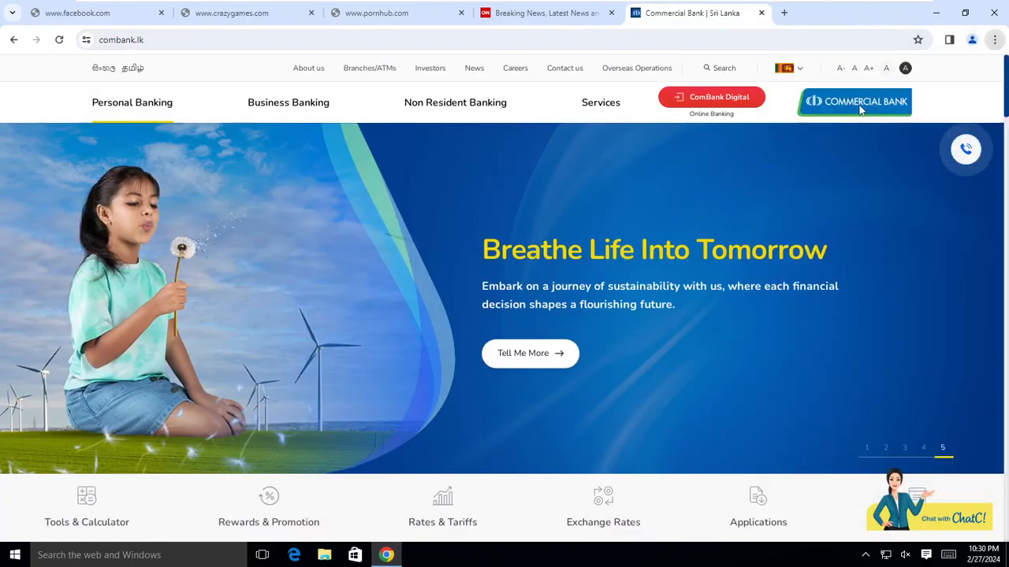
text(https://www.skysports.com/)
key(Return)
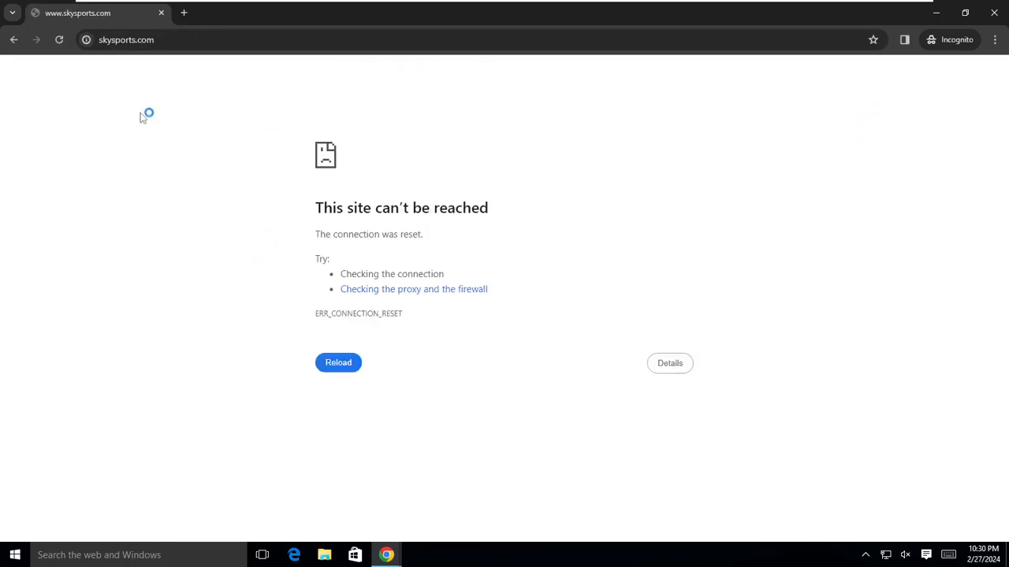
Load espncricinfo.com in a new incognito tab.
click(182, 14)
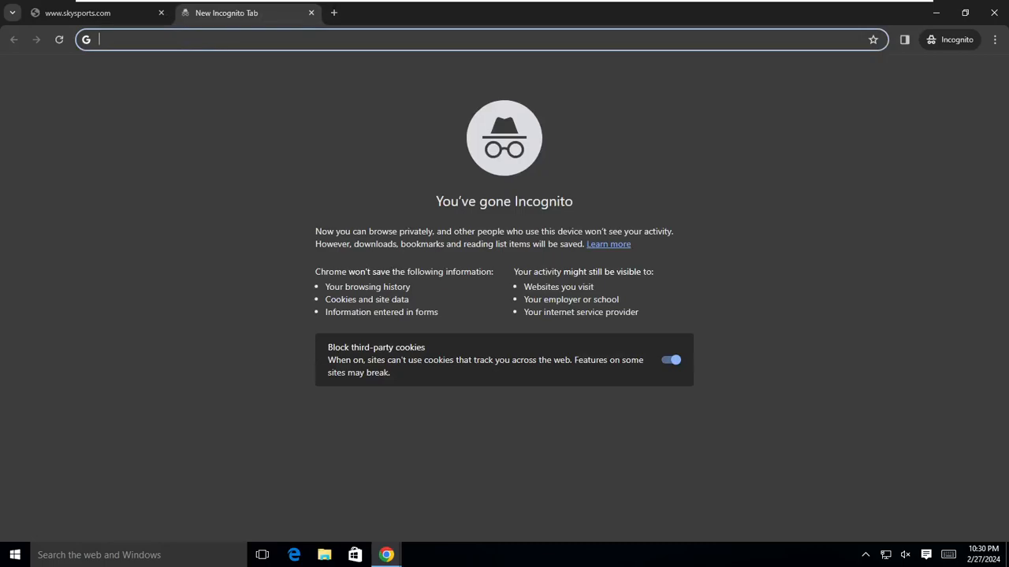
text(e)
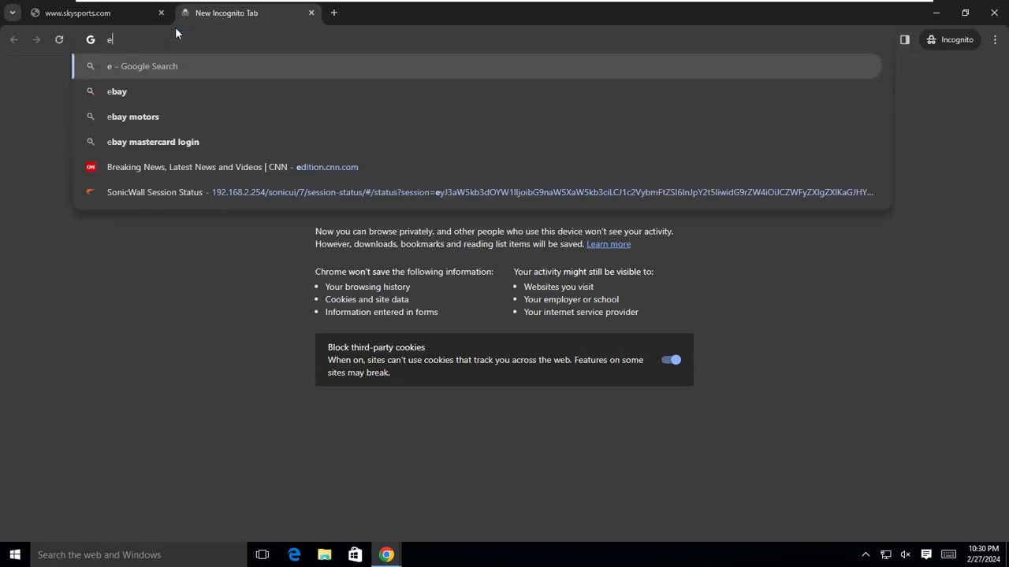
text(spn)
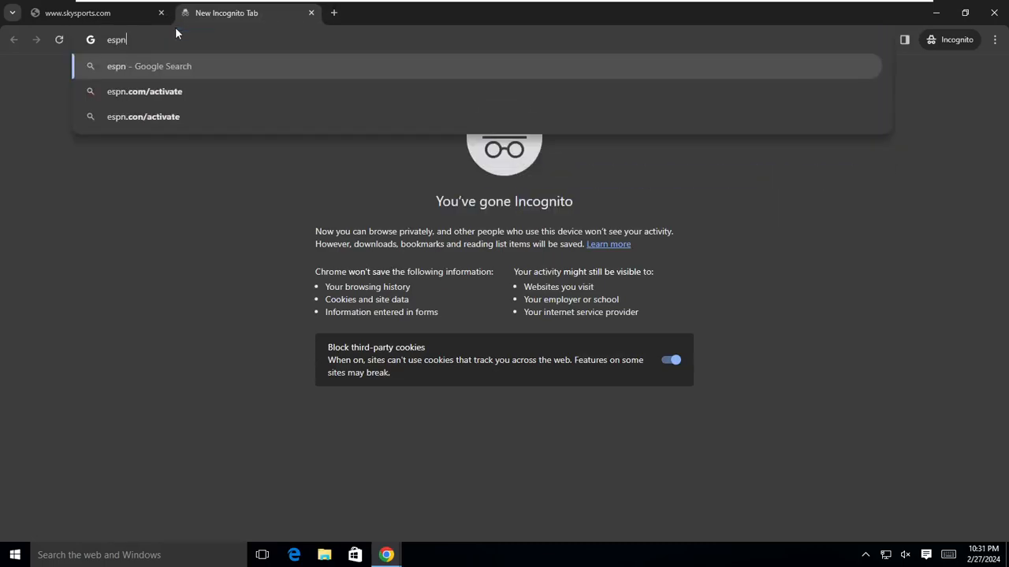
text(cricinfo.com)
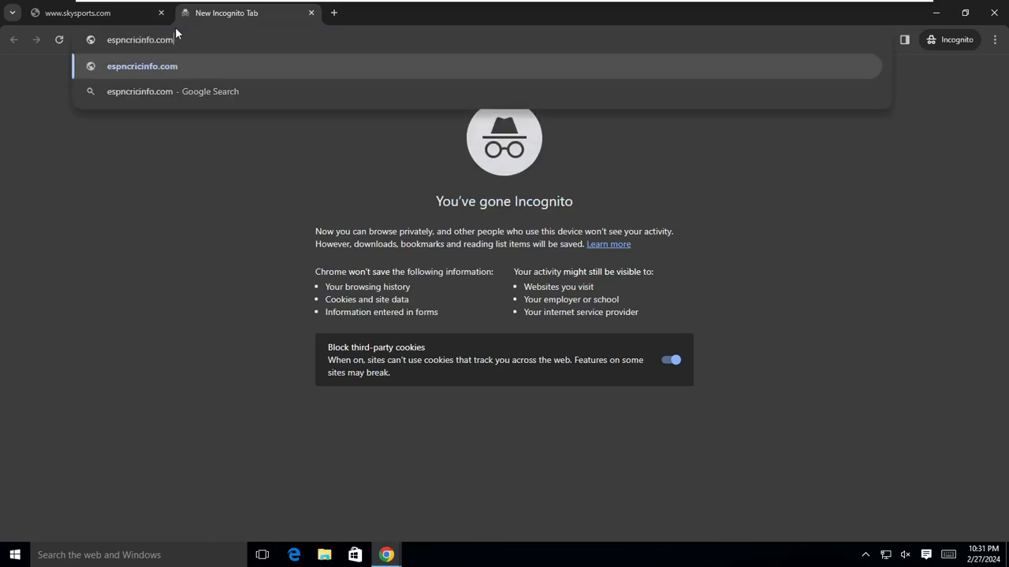
key(Return)
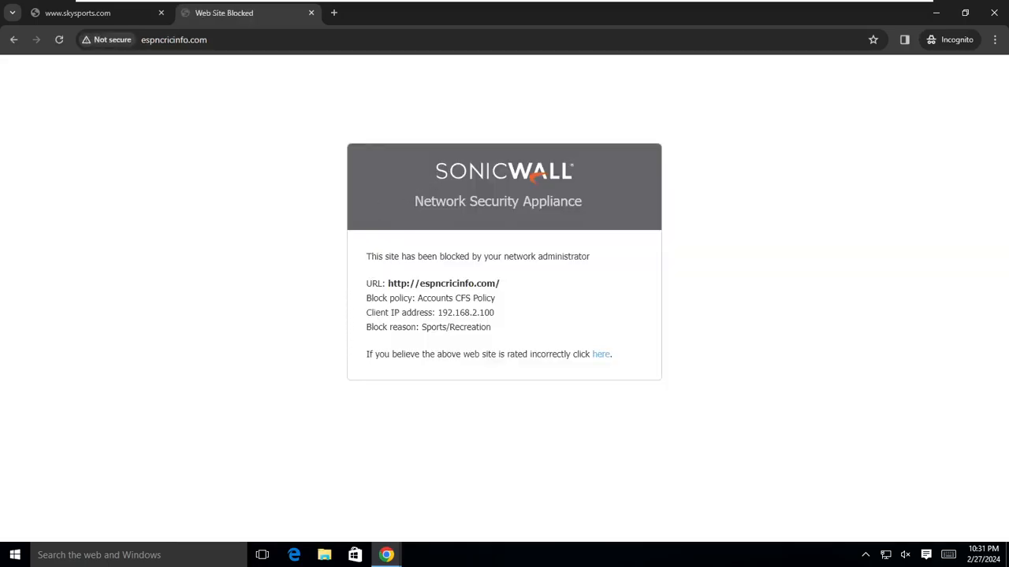
Highlight the block page's header, site-blocked message, Accounts CFS Policy and Sports/Recreation reason.
drag(433, 173, 590, 243)
click(659, 262)
drag(371, 257, 596, 262)
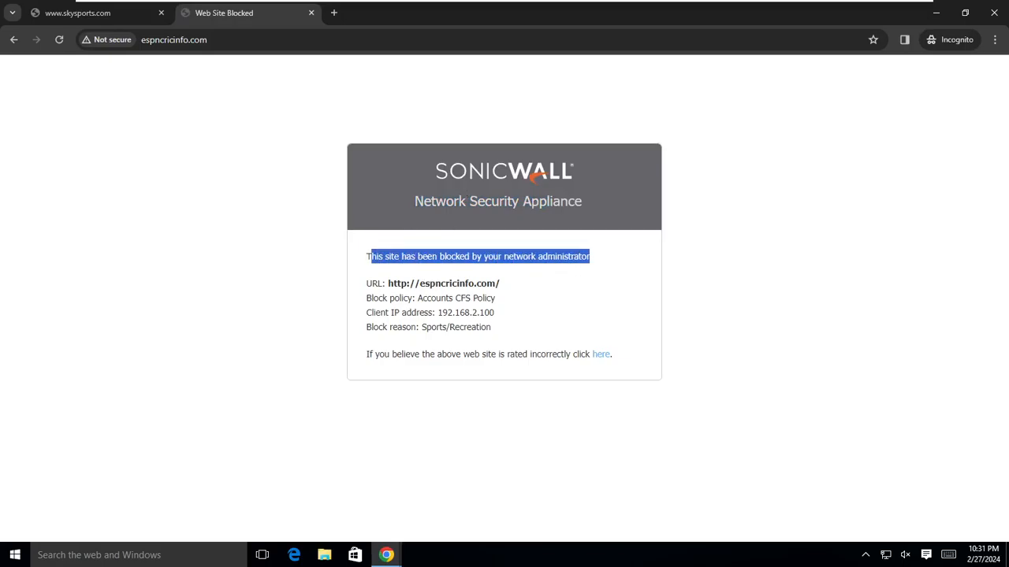
drag(411, 298, 495, 313)
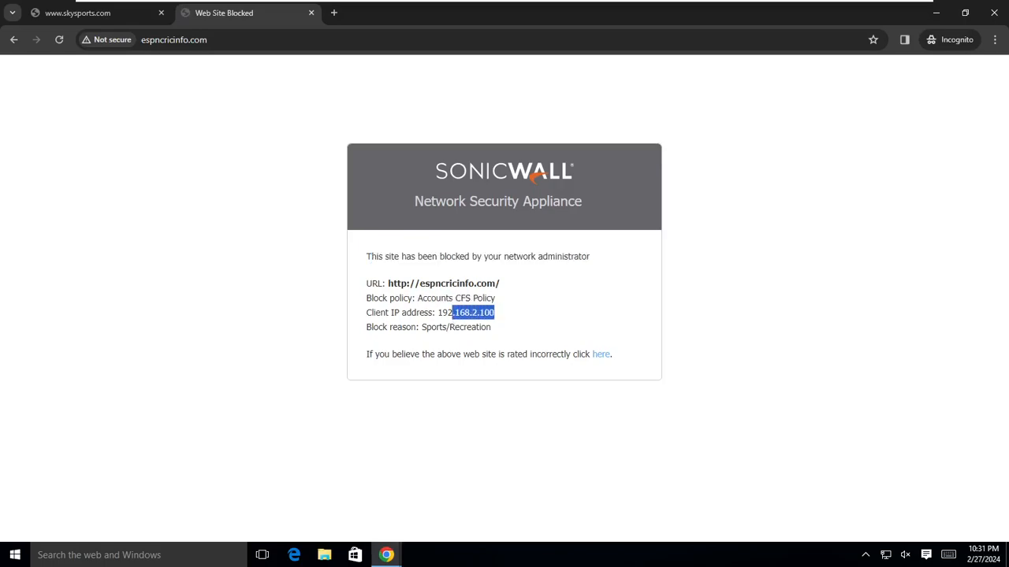
drag(421, 327, 459, 327)
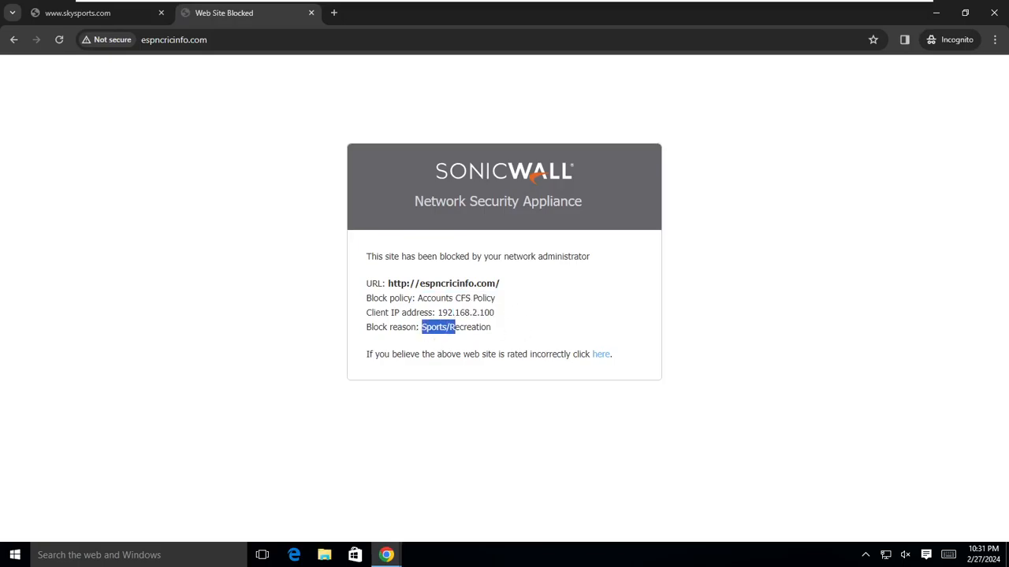
Look up facebook.com's rating on the CFS rating page, entering the CAPTCHA, and highlight its Category 31 result.
click(601, 355)
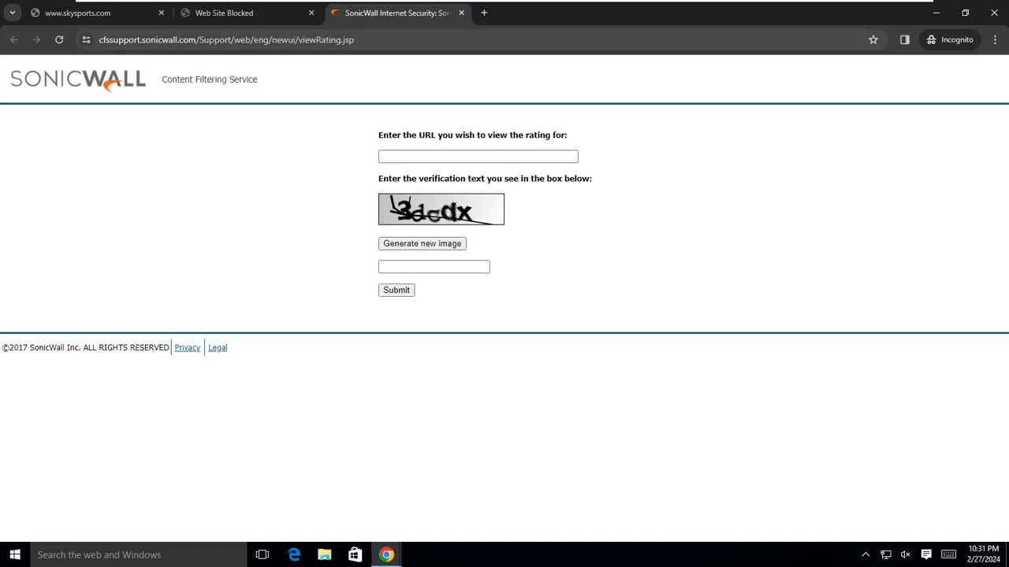
drag(100, 40, 195, 49)
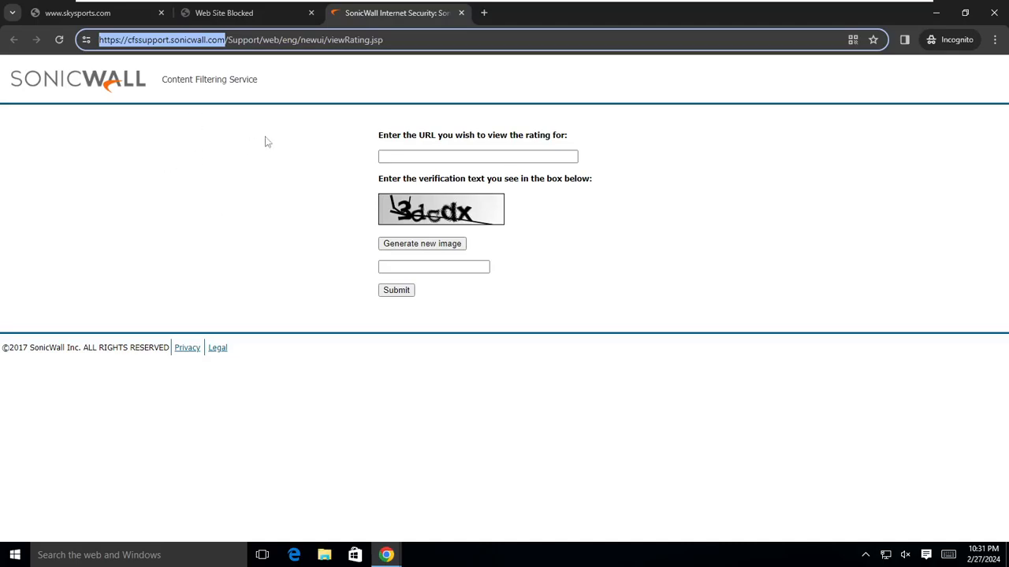
click(477, 157)
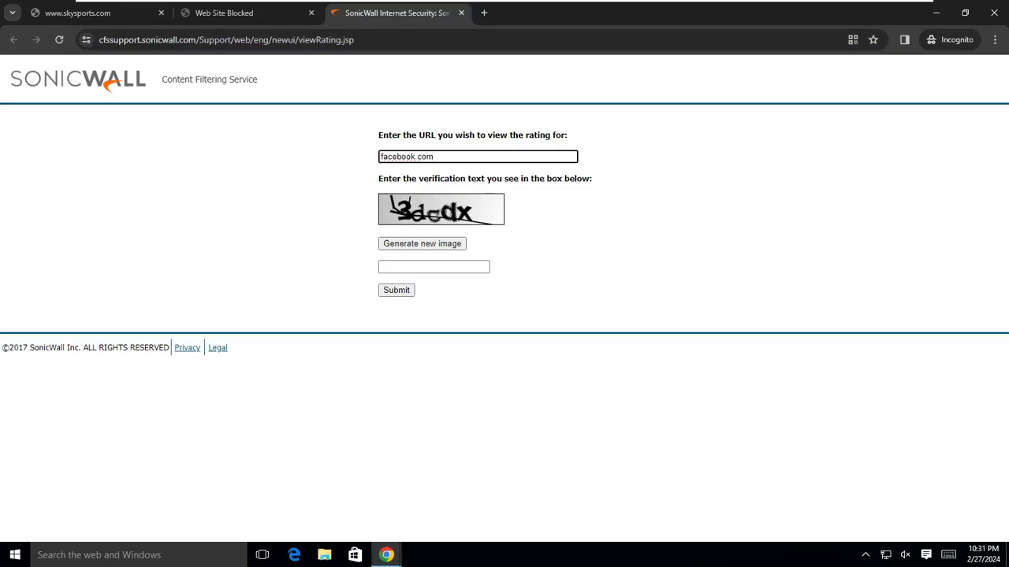
click(446, 266)
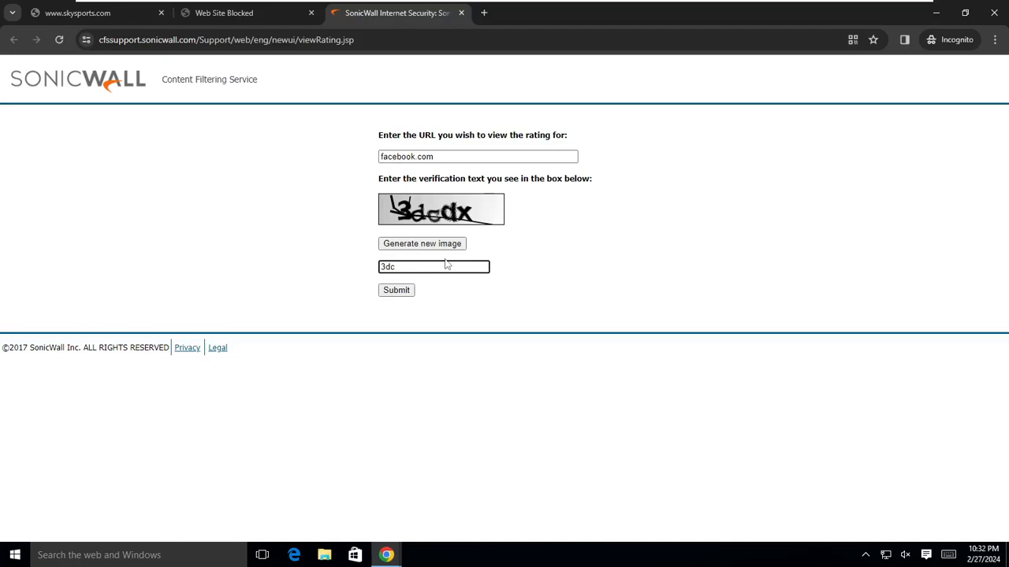
text(3dcdx)
click(397, 295)
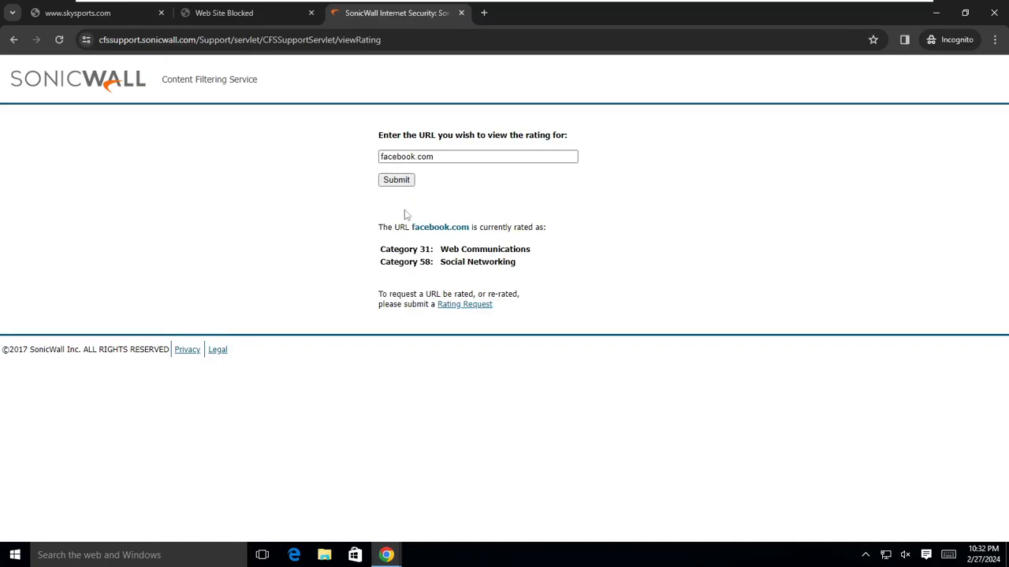
drag(390, 249, 409, 260)
Look up the rating for youtube.com.
drag(383, 156, 416, 157)
text(youtube)
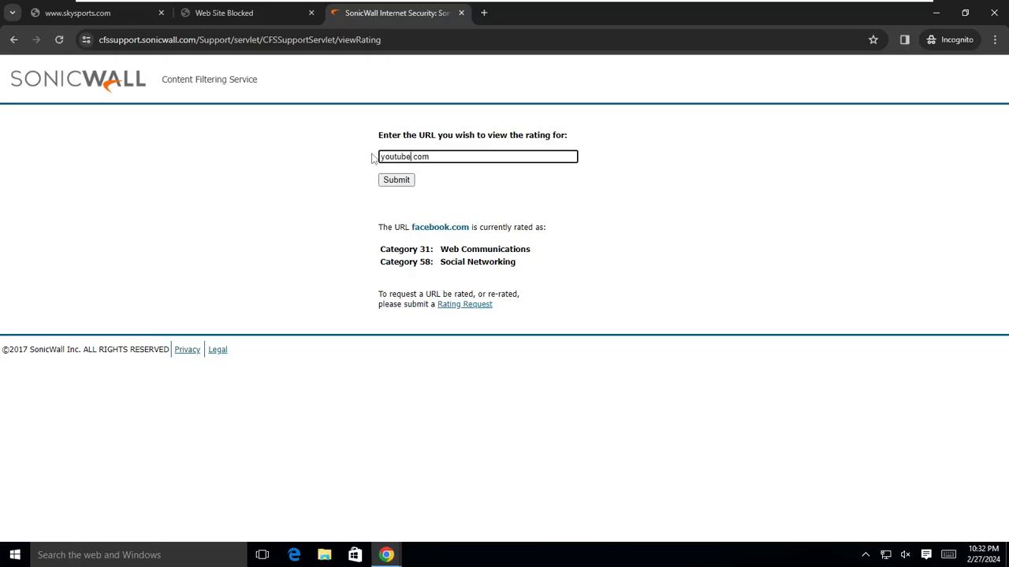
click(409, 182)
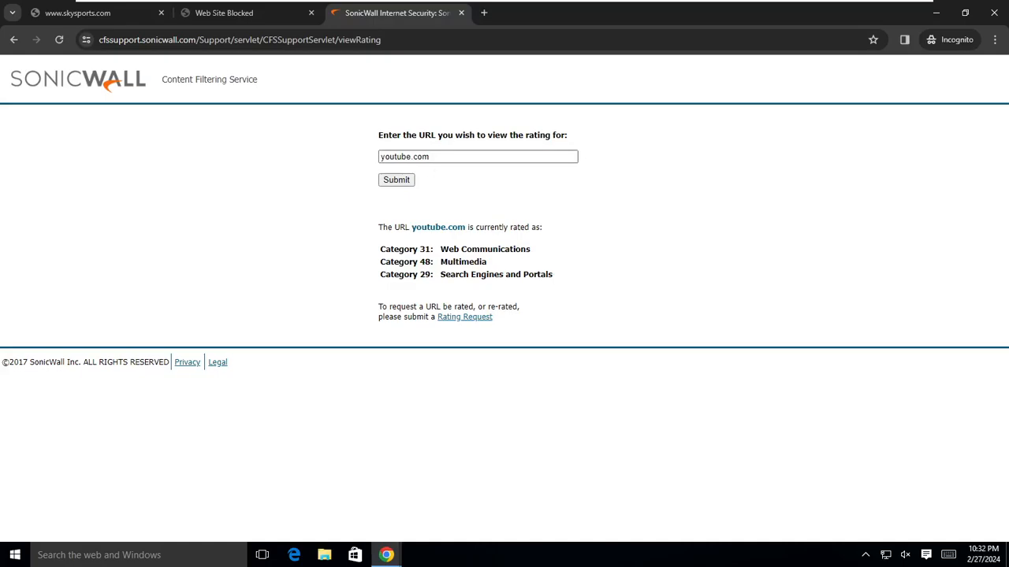
Look up boc.lk and highlight its Online Banking rating.
drag(410, 156, 352, 165)
key(BackSpace)
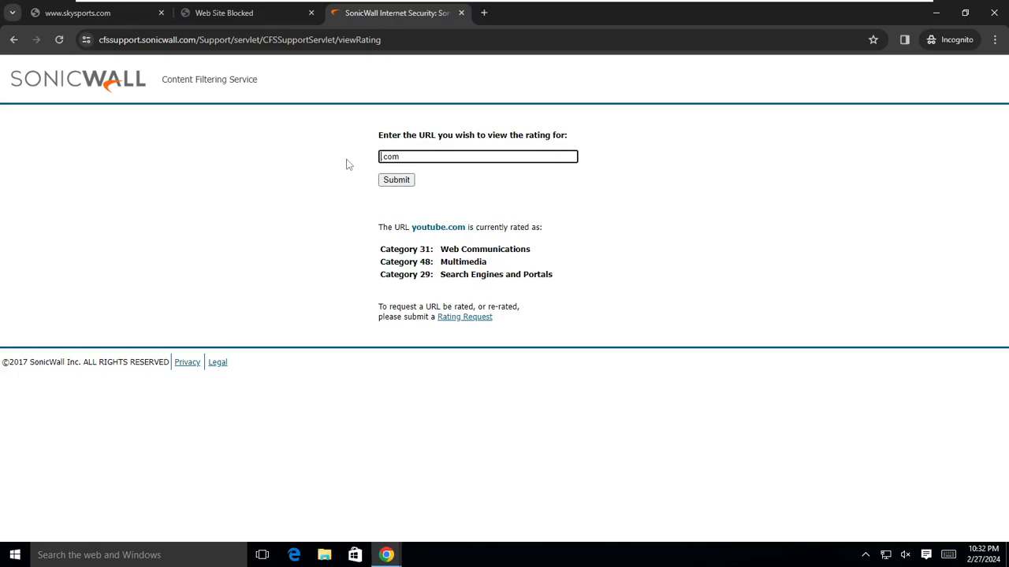
text(bbc)
click(399, 182)
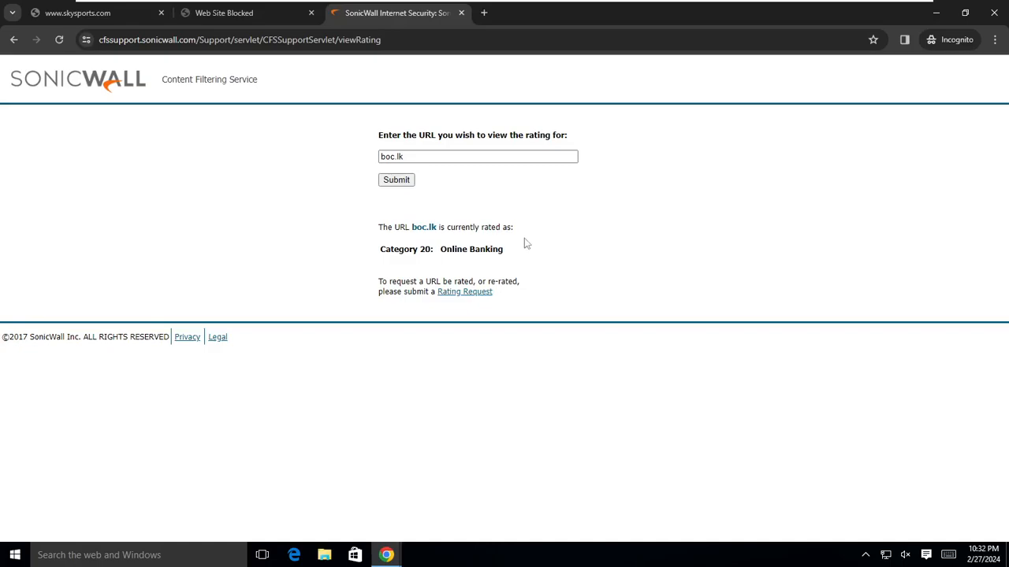
drag(511, 252, 408, 228)
click(579, 207)
mouse_move(307, 2)
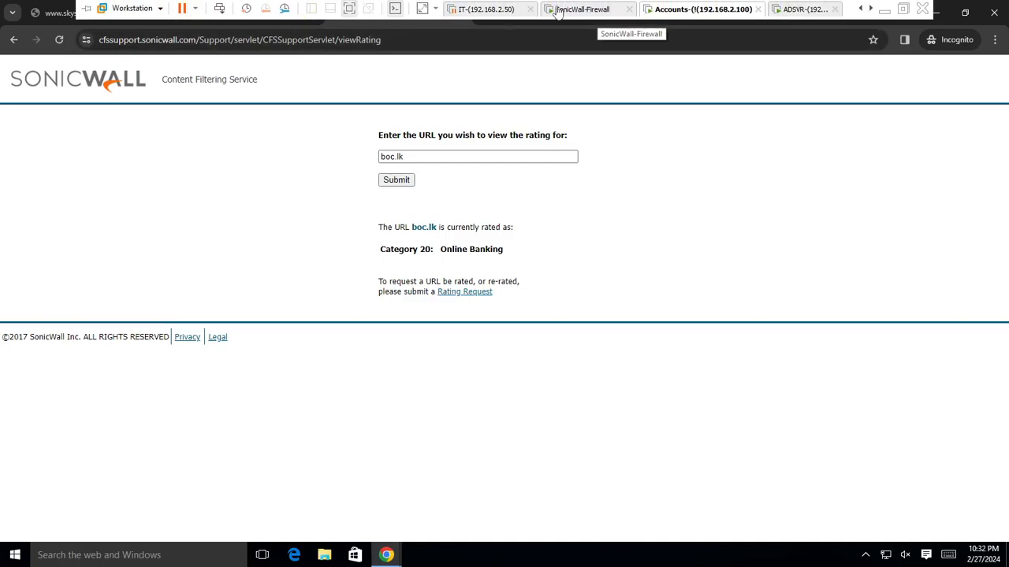
Back on the firewall console, open the Accounts CFS Profile for editing.
click(601, 13)
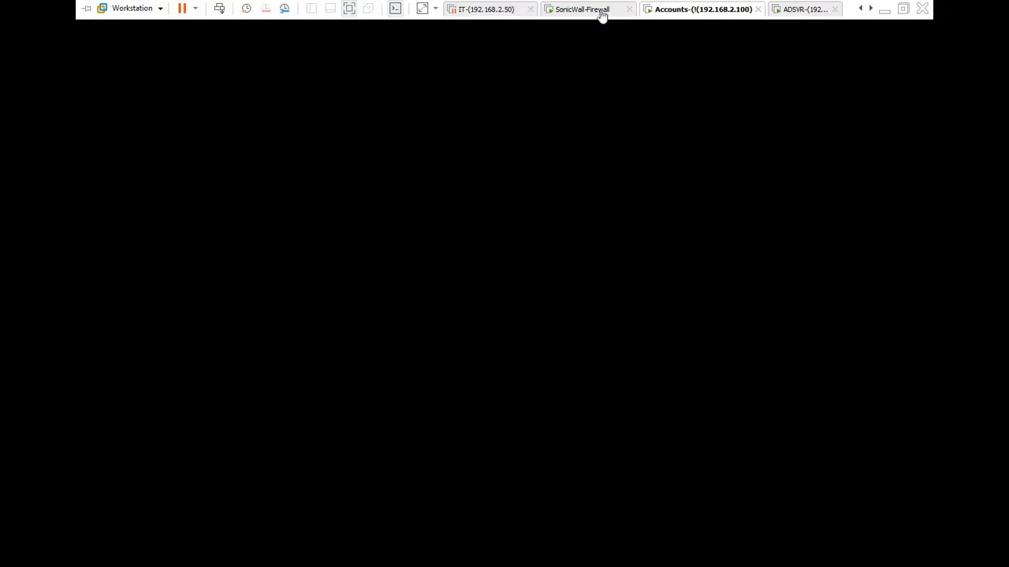
click(681, 11)
click(787, 11)
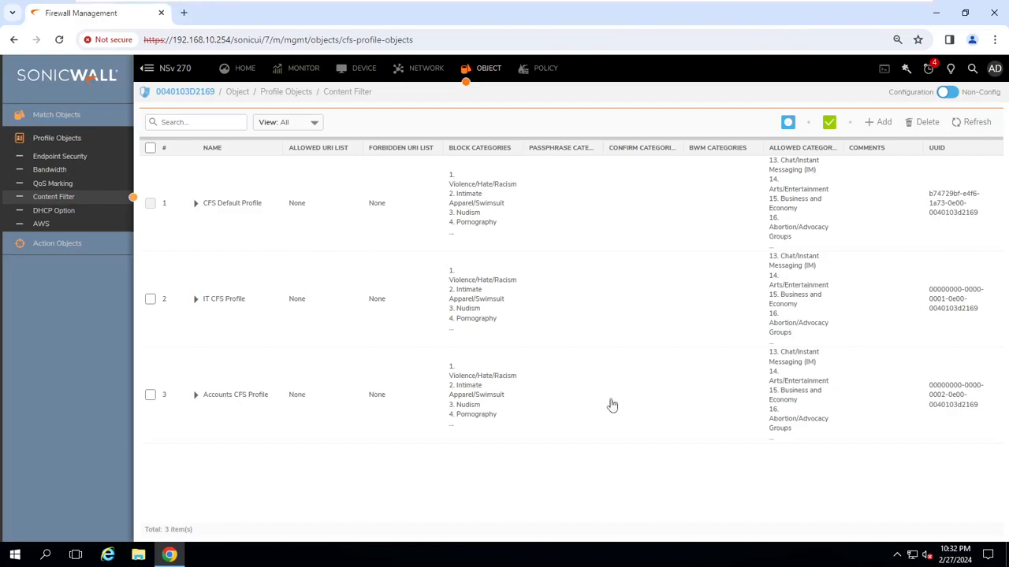
click(151, 399)
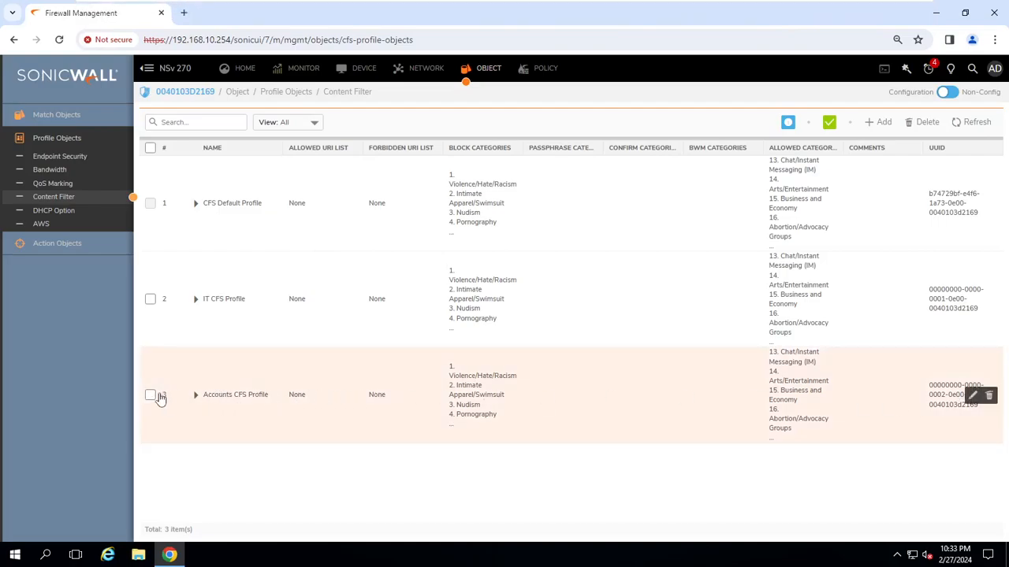
click(972, 395)
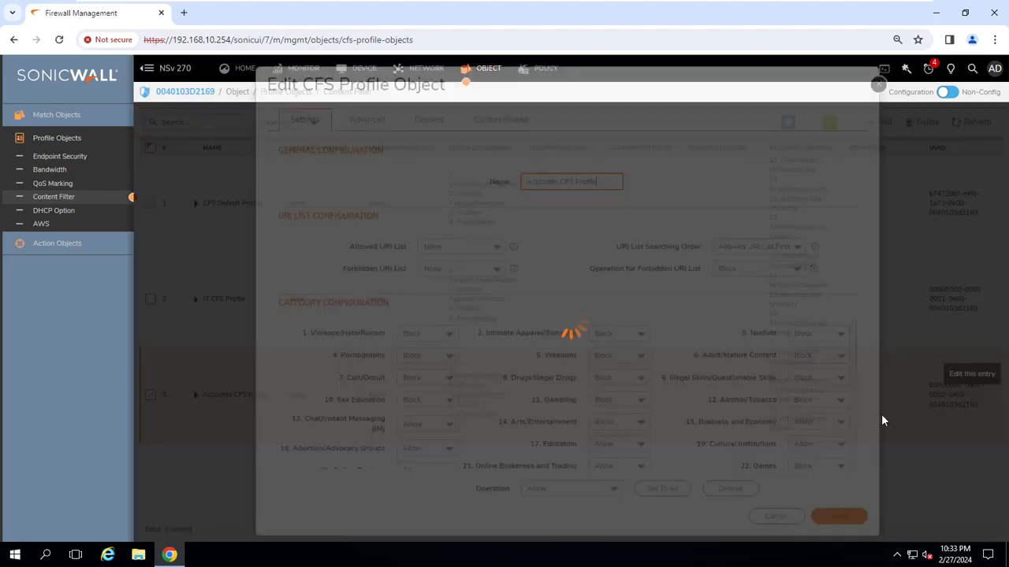
Set 44. Sports/Recreation to Passphrase and save the profile.
scroll(744, 414, down, 3)
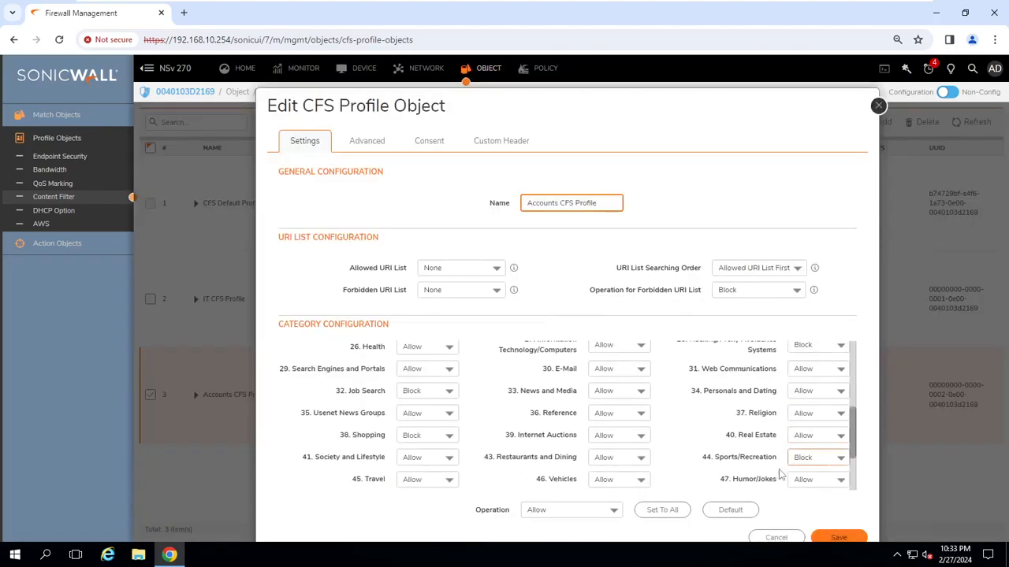
click(841, 462)
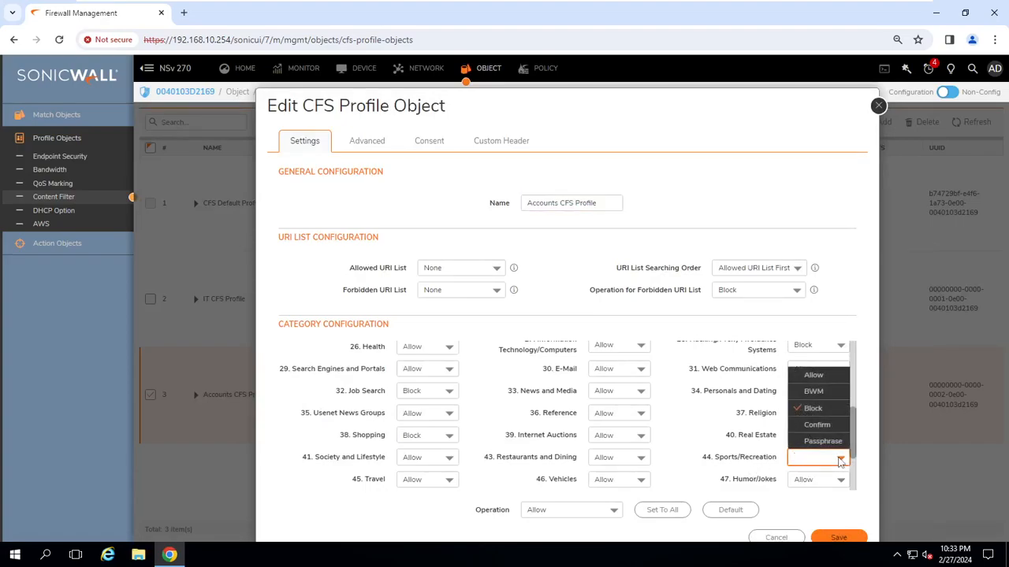
click(823, 442)
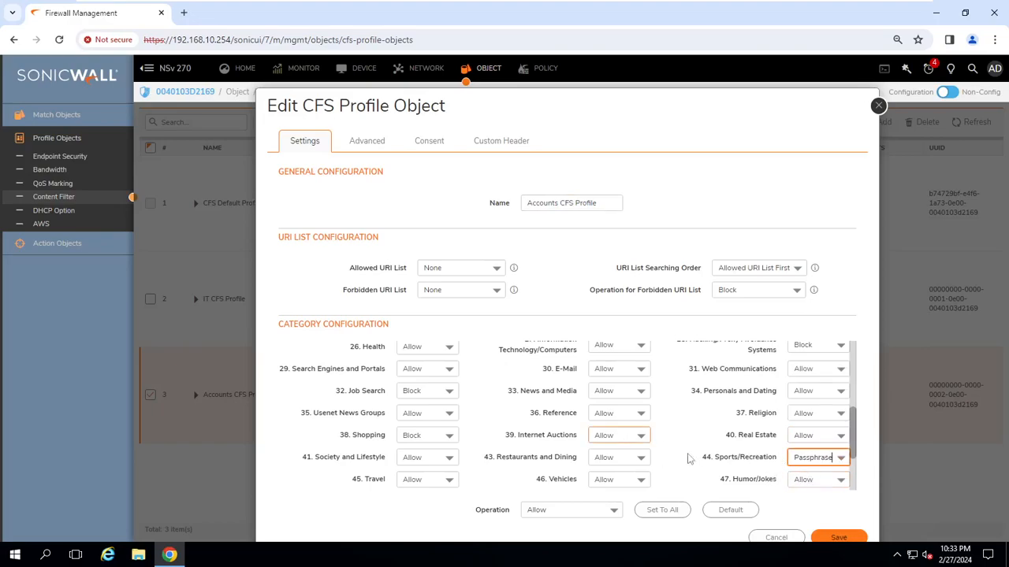
click(838, 537)
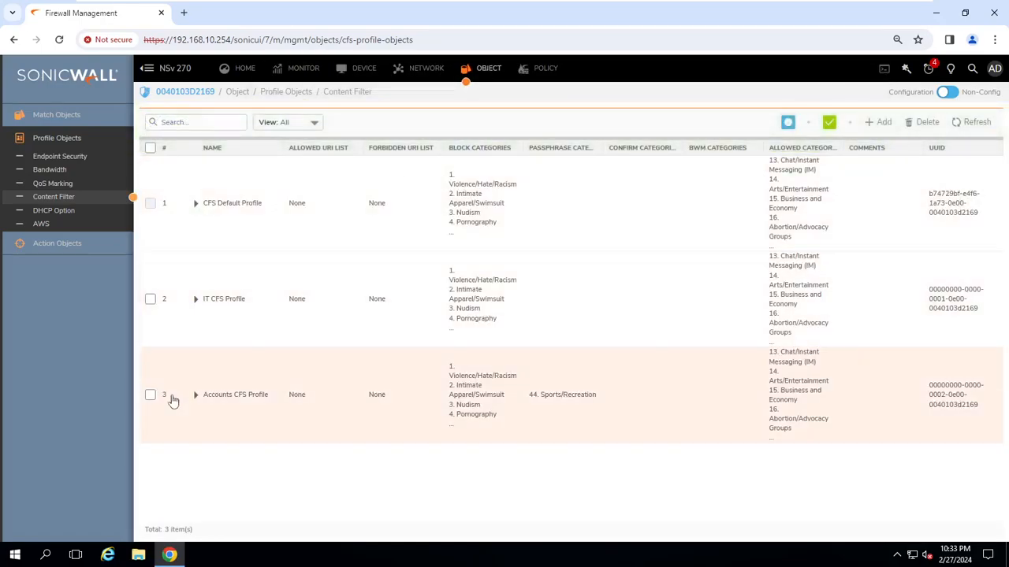
click(64, 244)
Set and confirm a passphrase password in the CFS Default Action and save it.
click(68, 275)
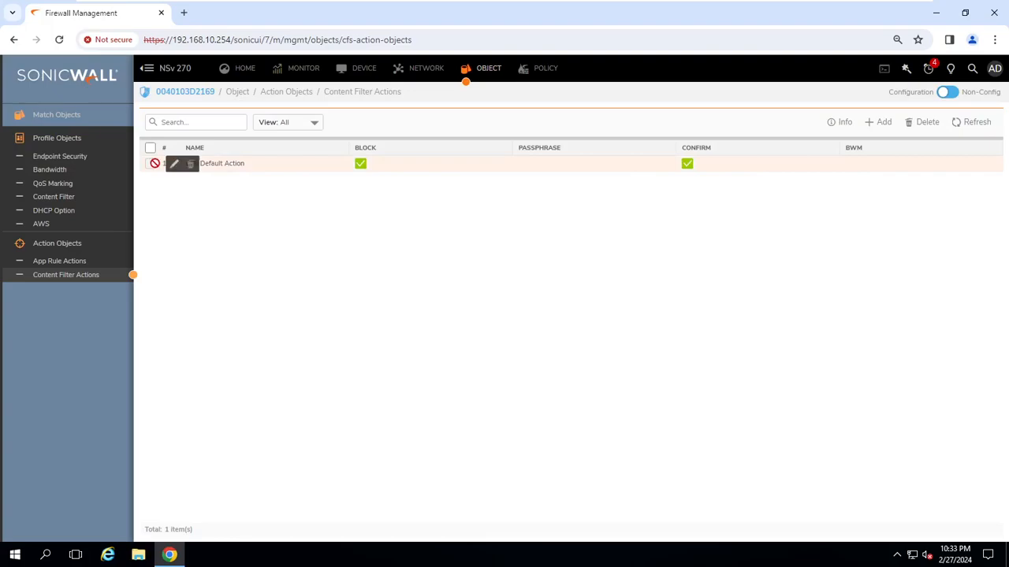
click(176, 165)
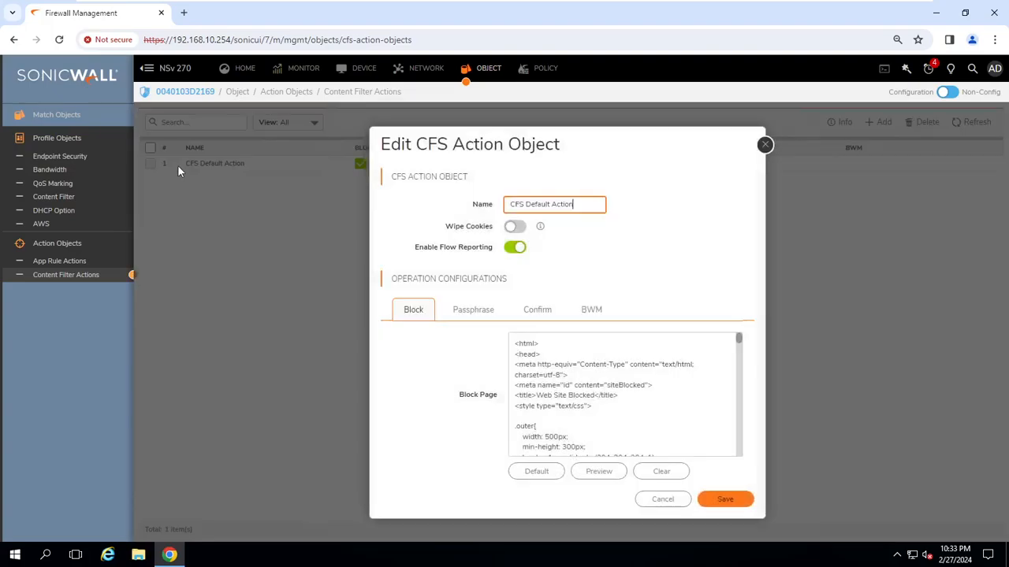
click(486, 312)
click(559, 340)
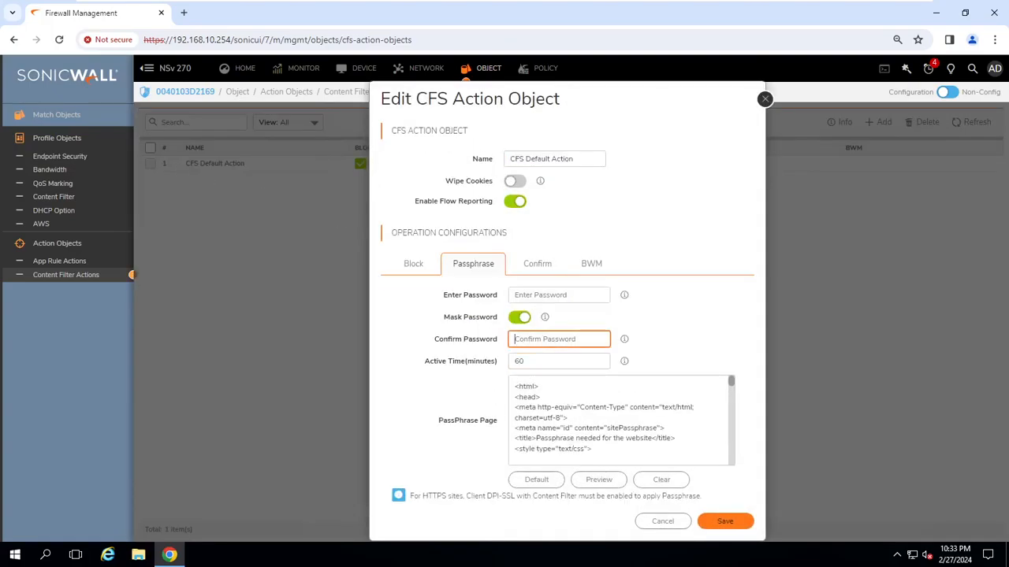
click(558, 295)
text(•)
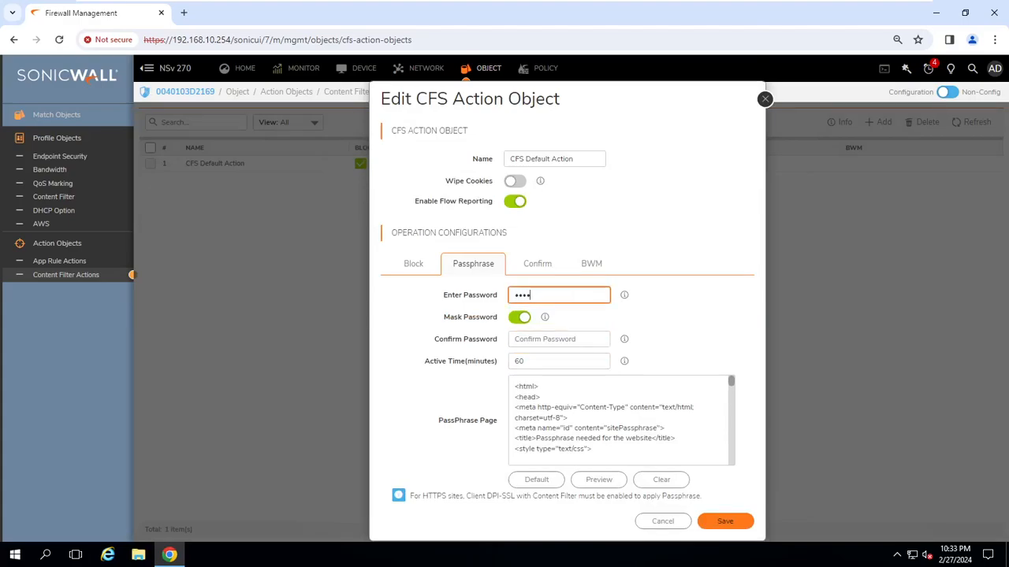
click(554, 334)
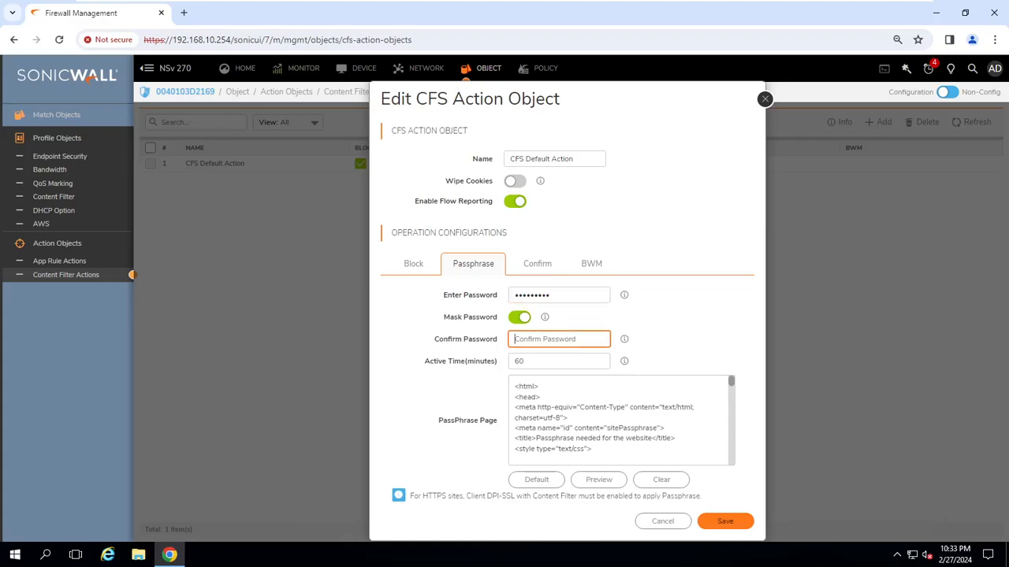
text(•)
click(732, 524)
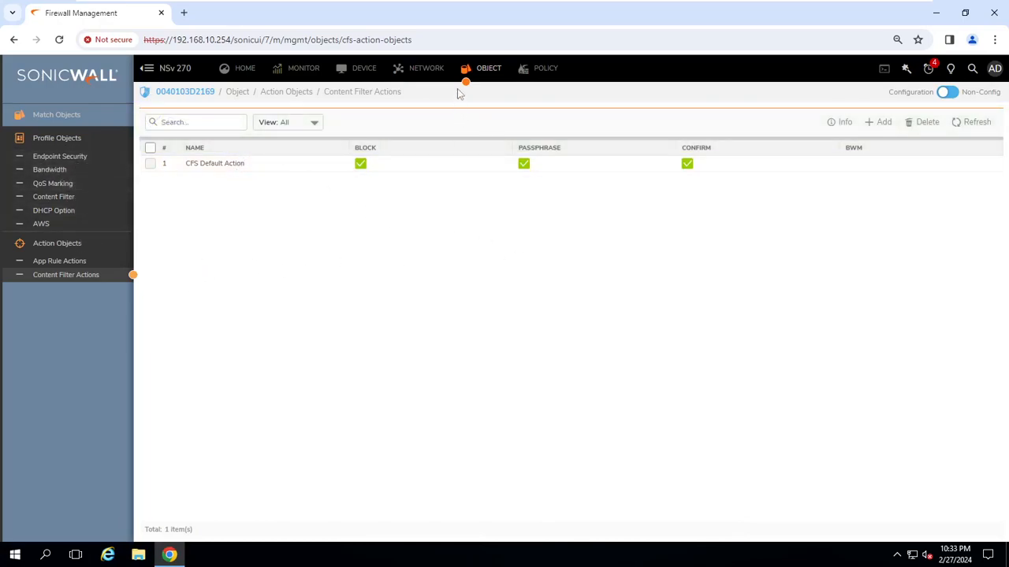
Expand the Accounts CFS Profile and highlight Sports/Recreation under Passphrase Categories.
click(62, 198)
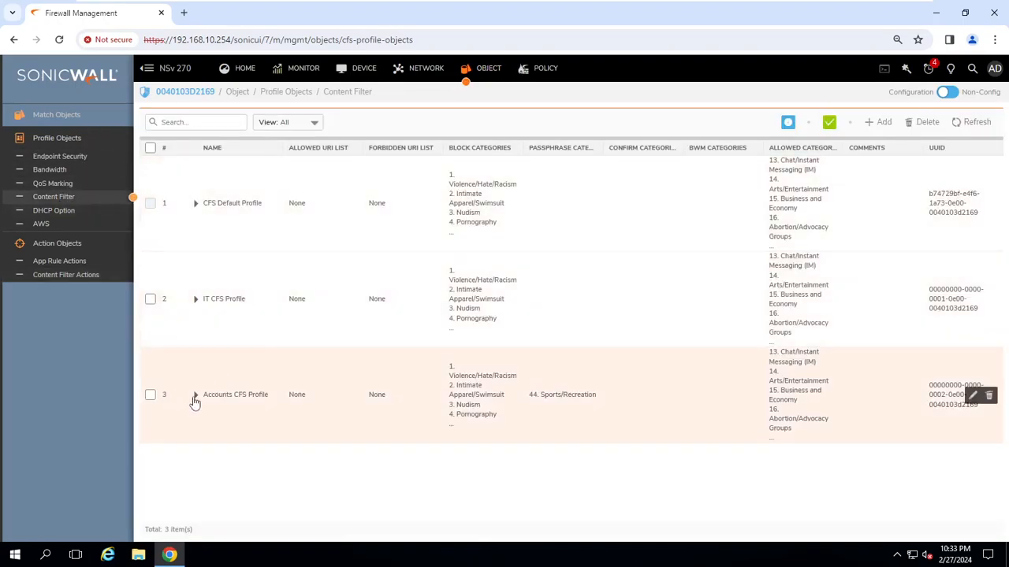
click(195, 398)
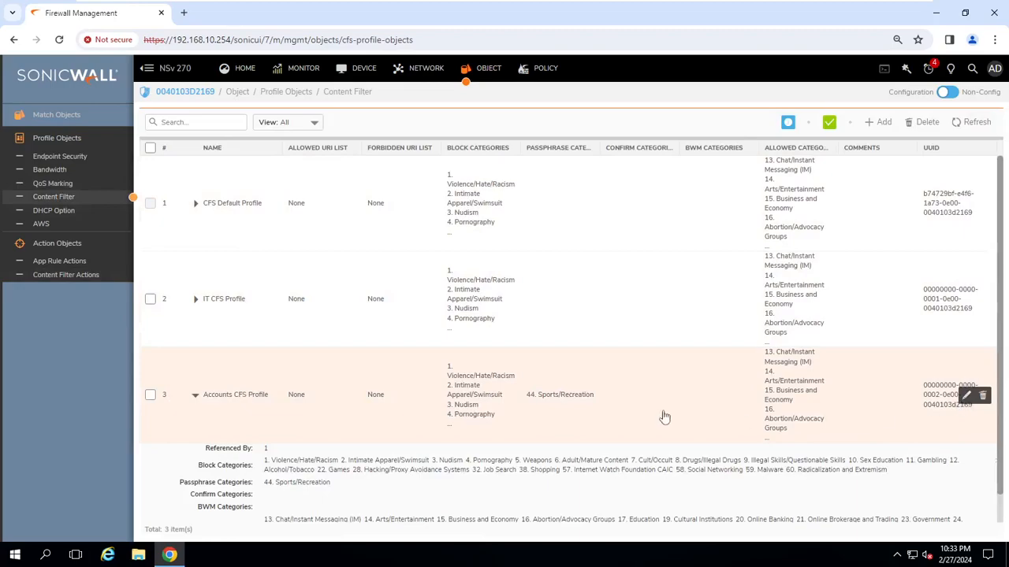
scroll(453, 401, down, 1)
drag(332, 453, 274, 453)
On the Accounts machine, replace the old private window with a new one and load skysports.com.
mouse_move(607, 4)
click(668, 17)
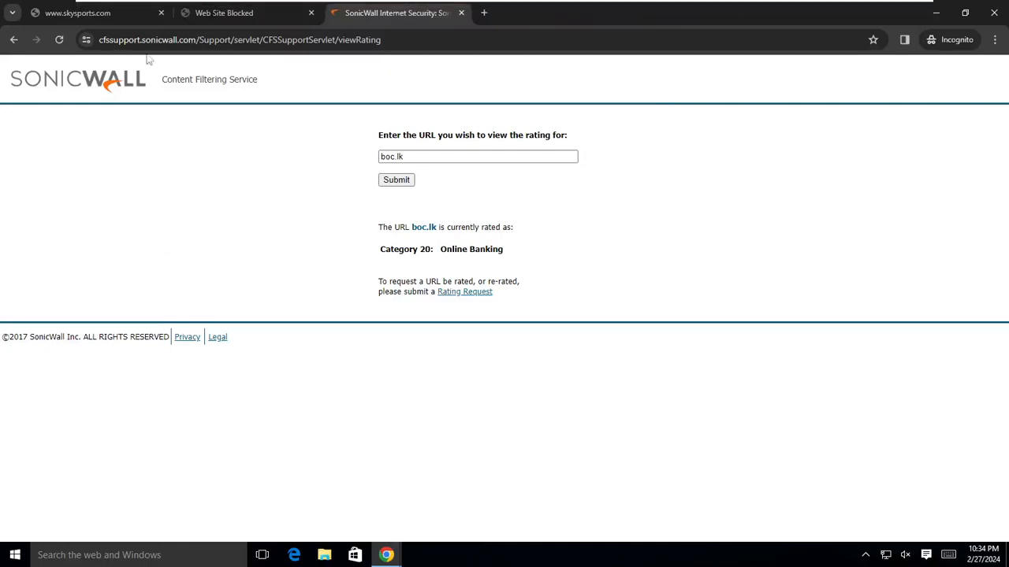
click(90, 12)
click(190, 40)
key(ctrl+c)
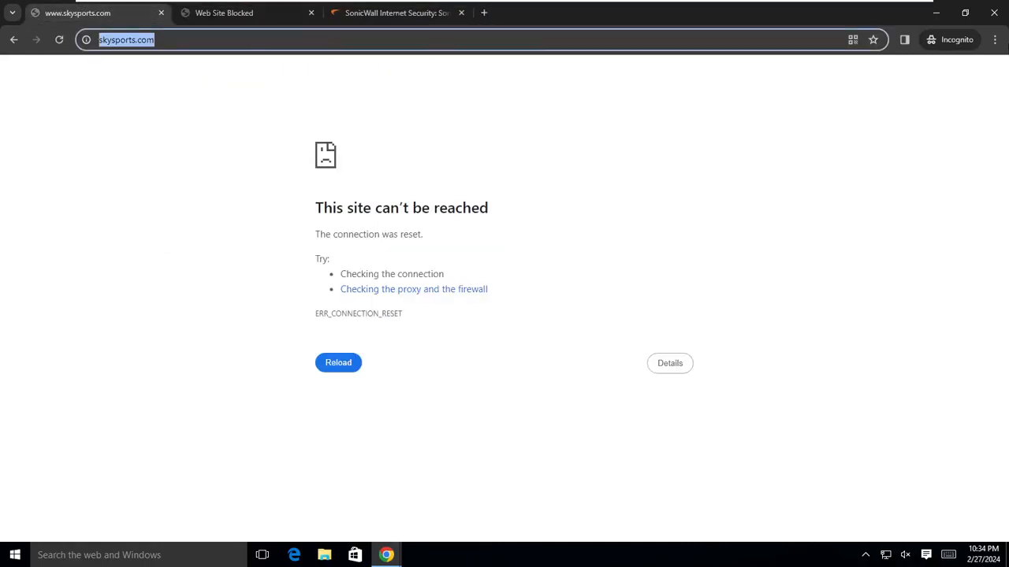
click(993, 13)
click(995, 39)
click(885, 105)
key(ctrl+v)
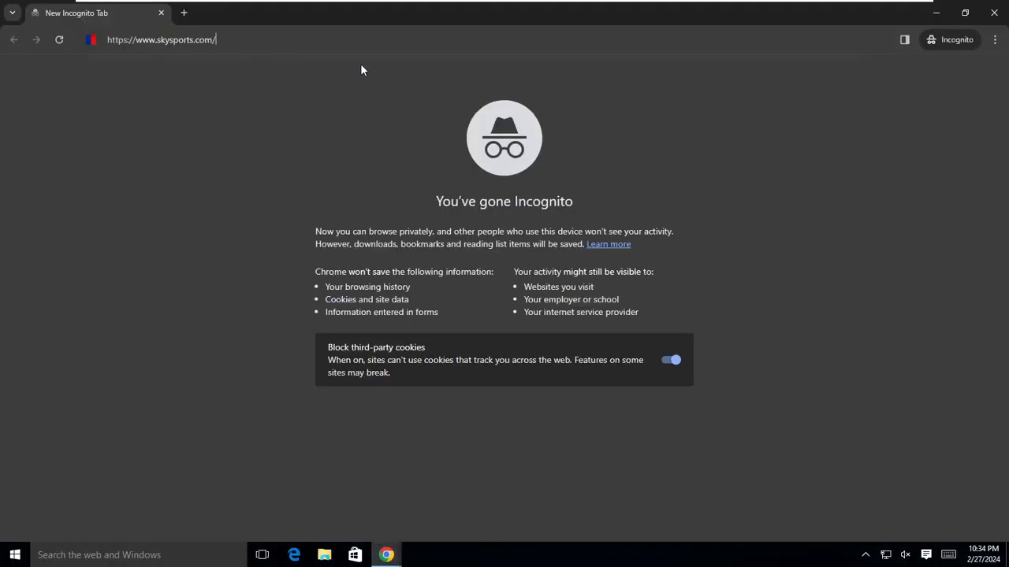
key(Return)
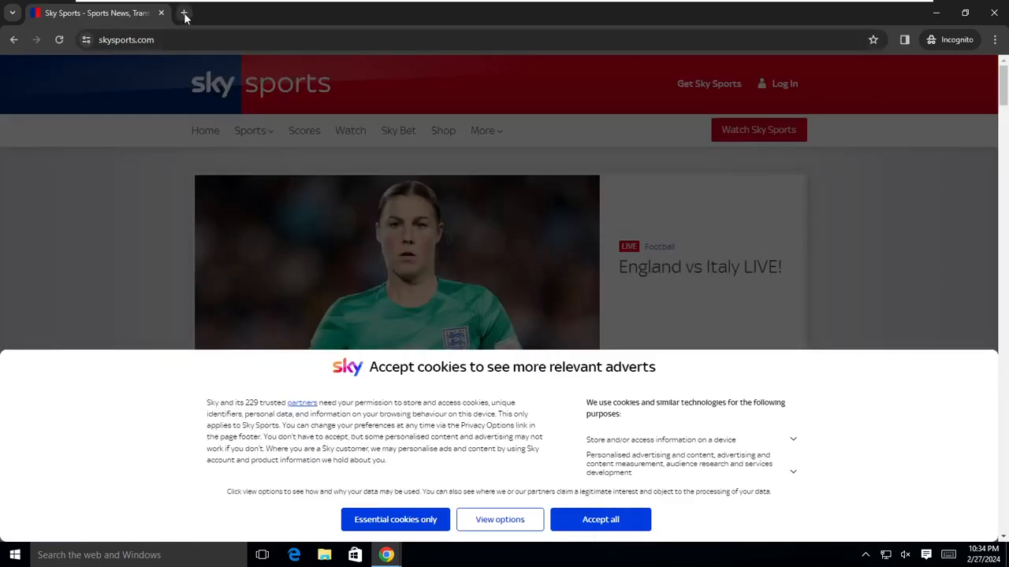
Load espncricinfo.com in a new private tab after a mistyped espncrcinfo.com attempt, then close the window.
click(184, 15)
click(161, 13)
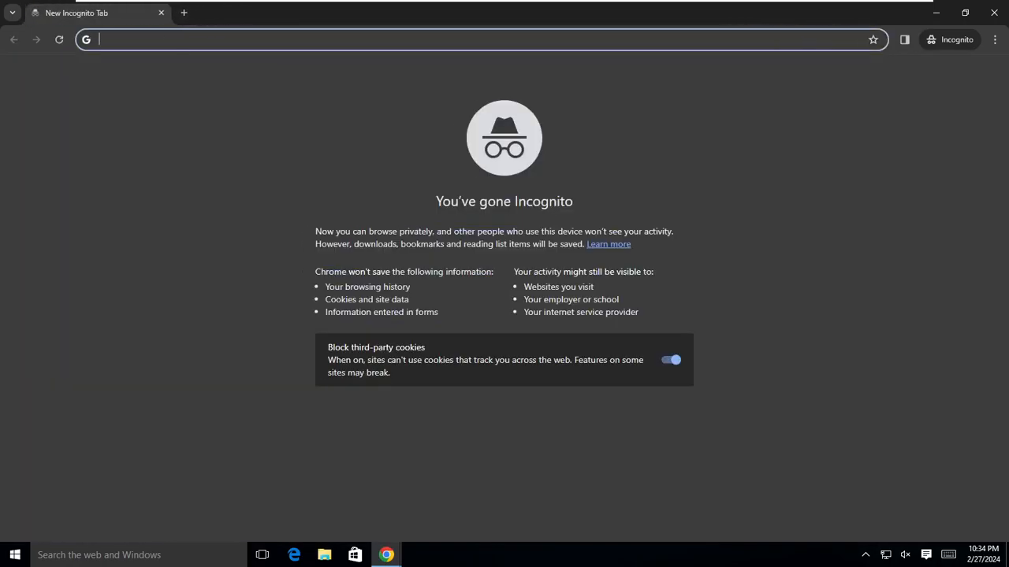
text(espn)
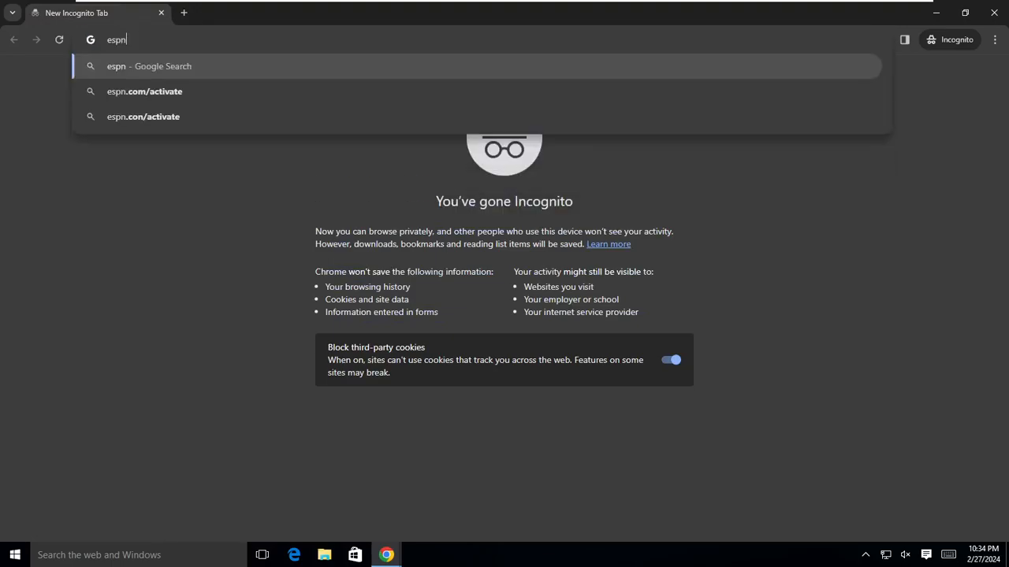
text(c)
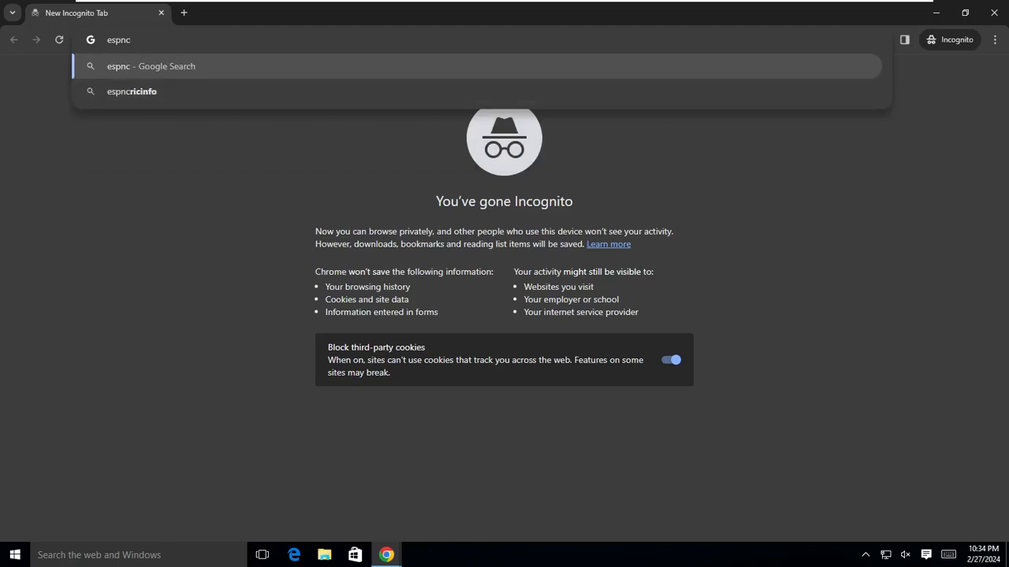
text(rcinfo)
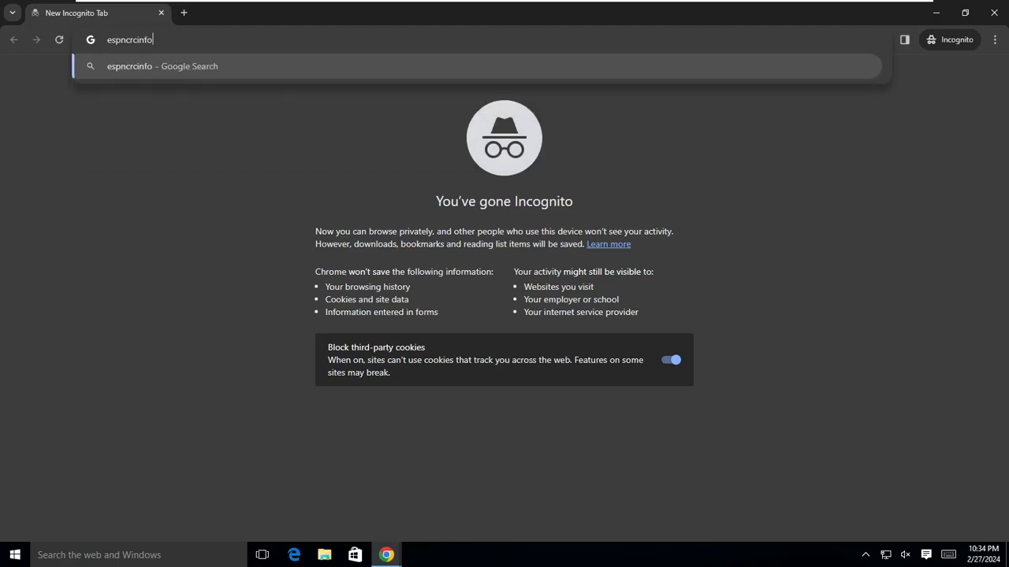
text(.com)
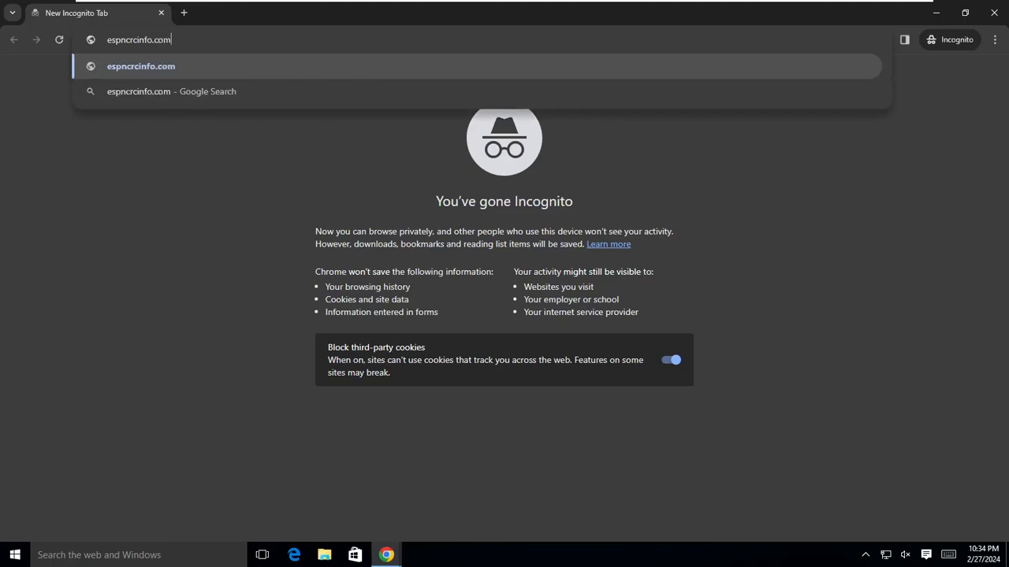
key(Return)
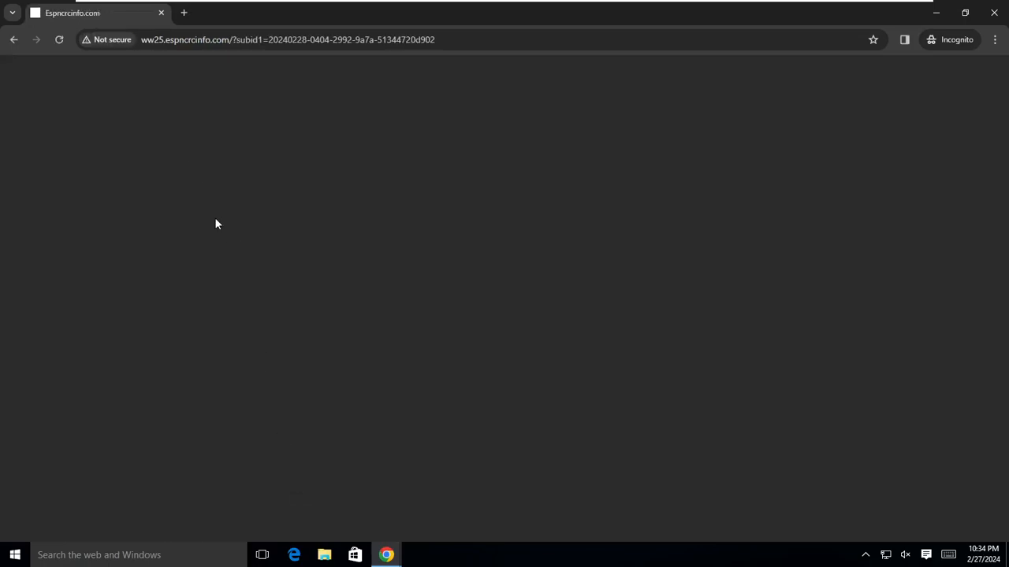
click(185, 13)
click(161, 13)
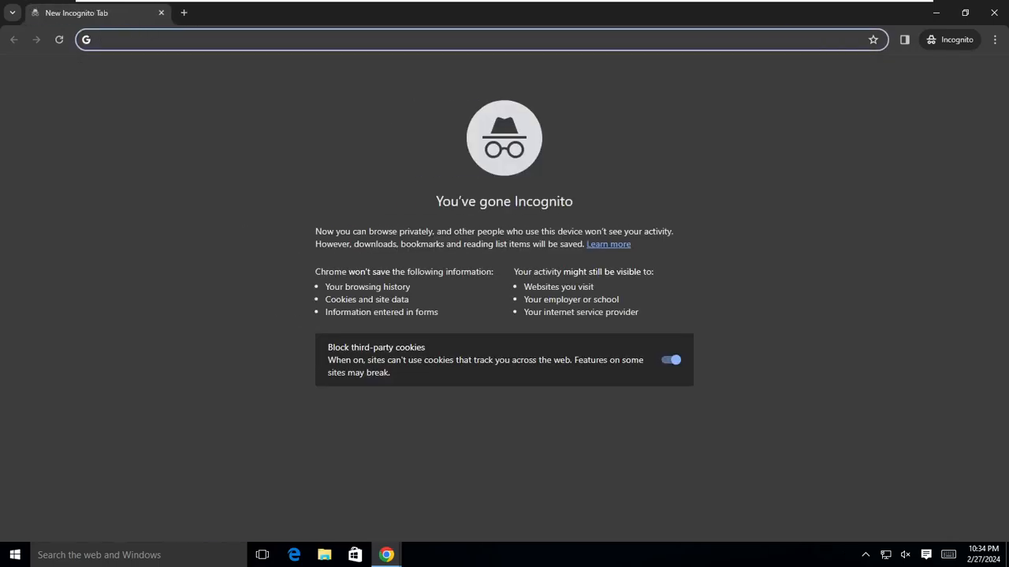
text(es)
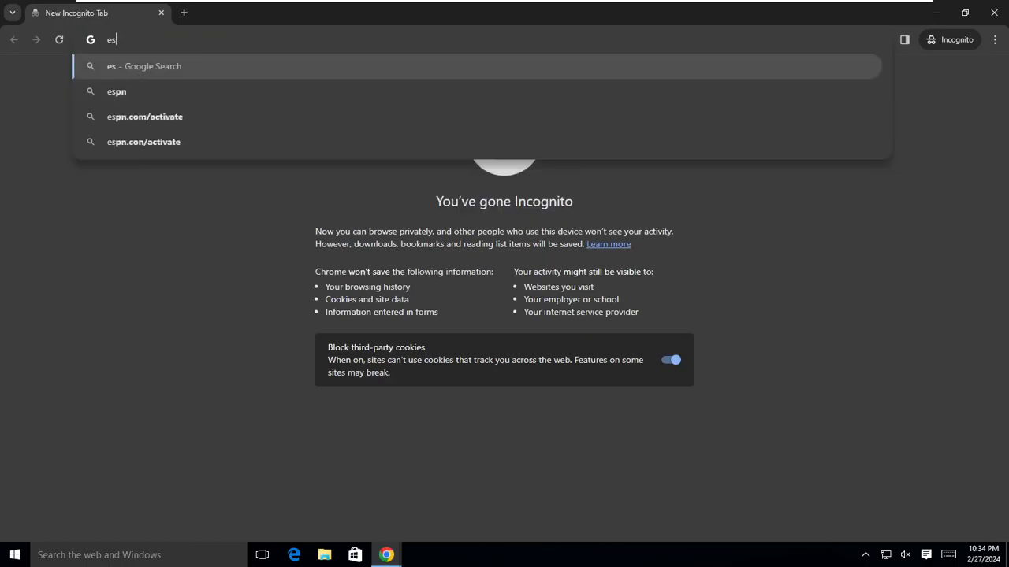
text(pncr)
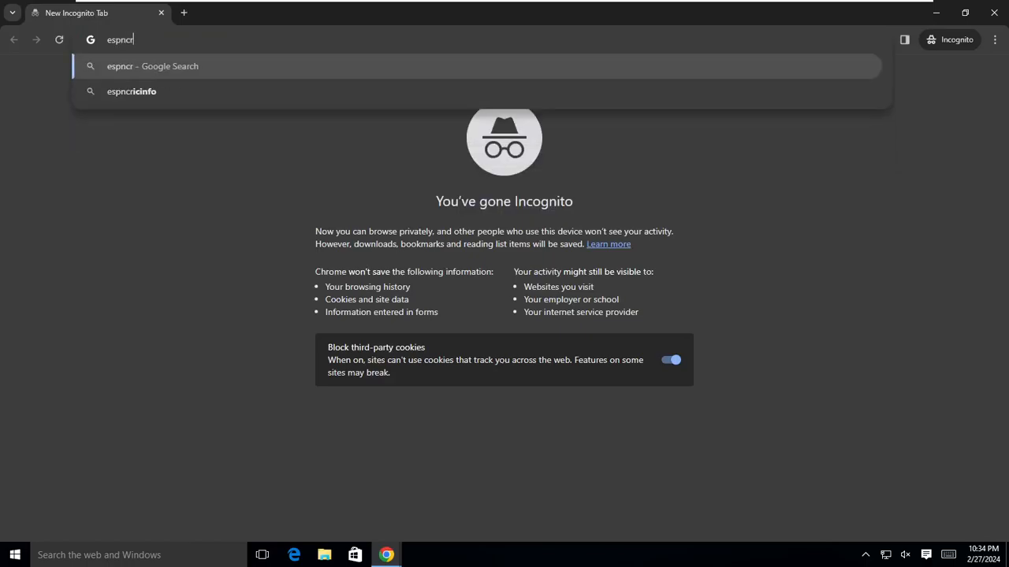
text(icinfo)
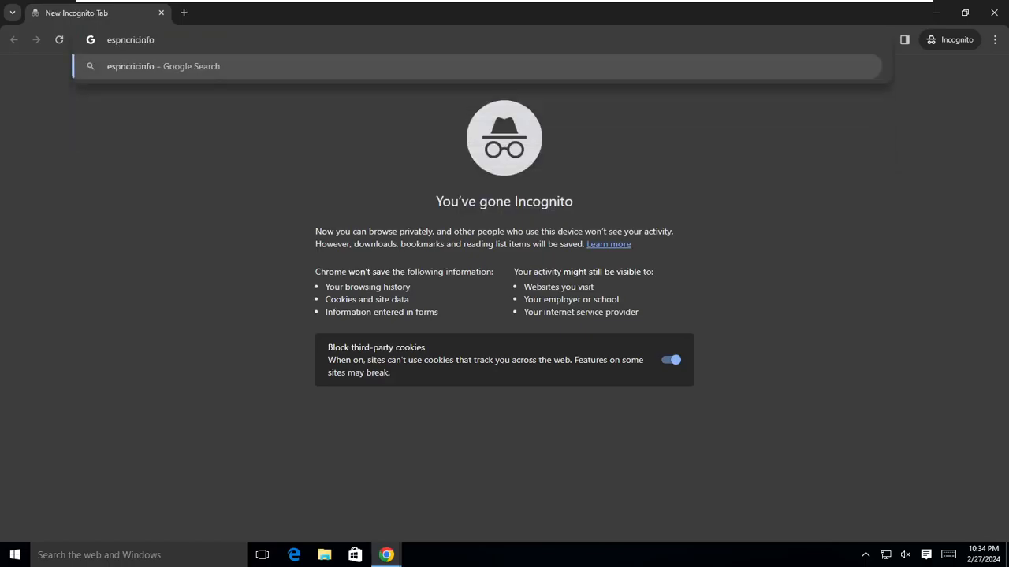
text(.com)
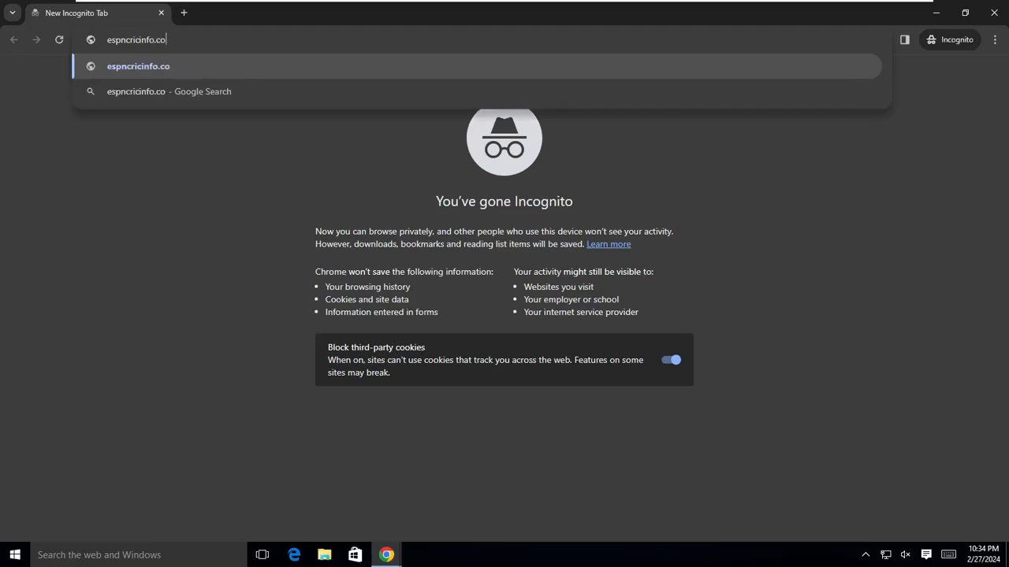
key(Return)
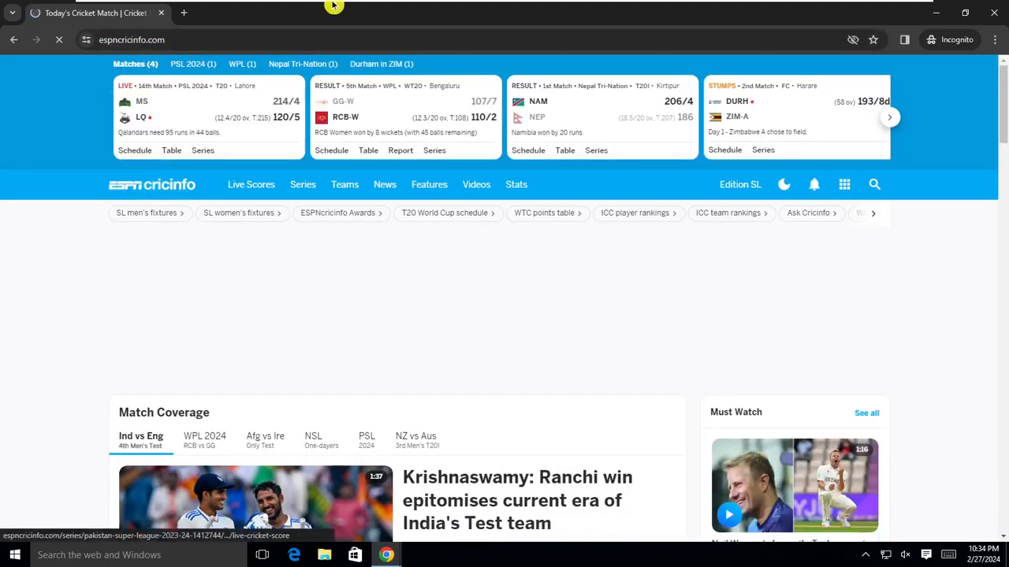
click(996, 13)
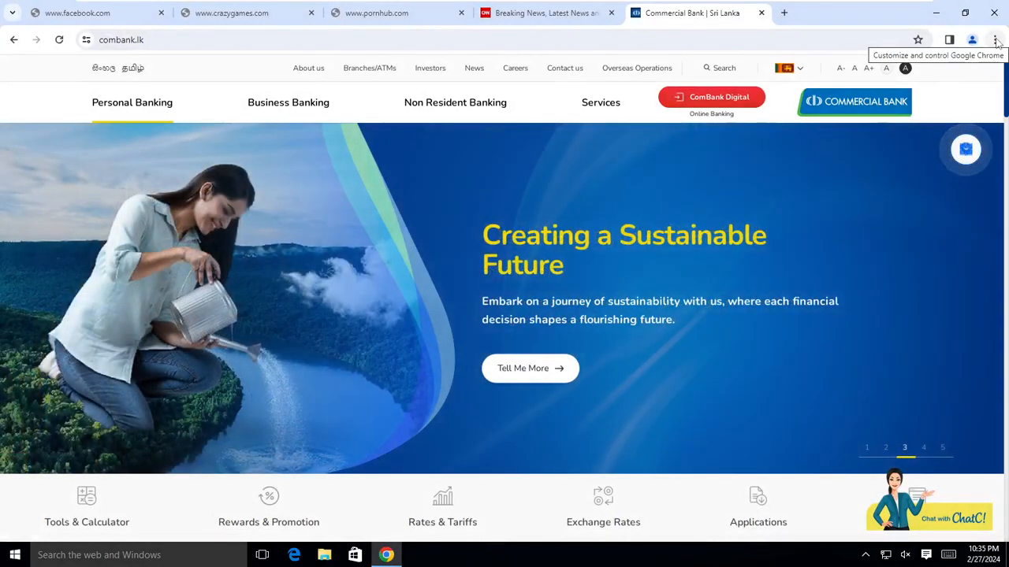
click(995, 13)
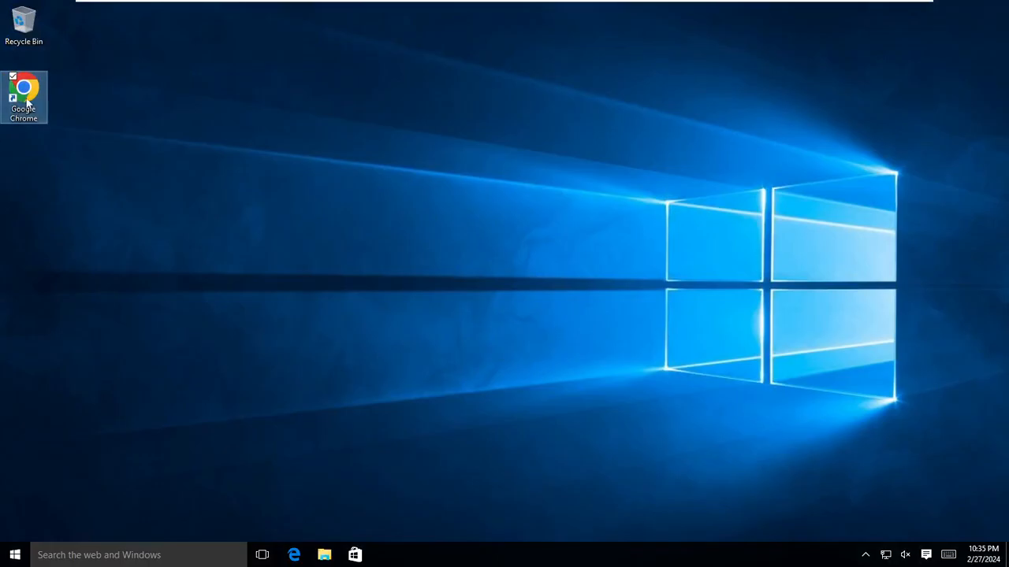
double_click(26, 100)
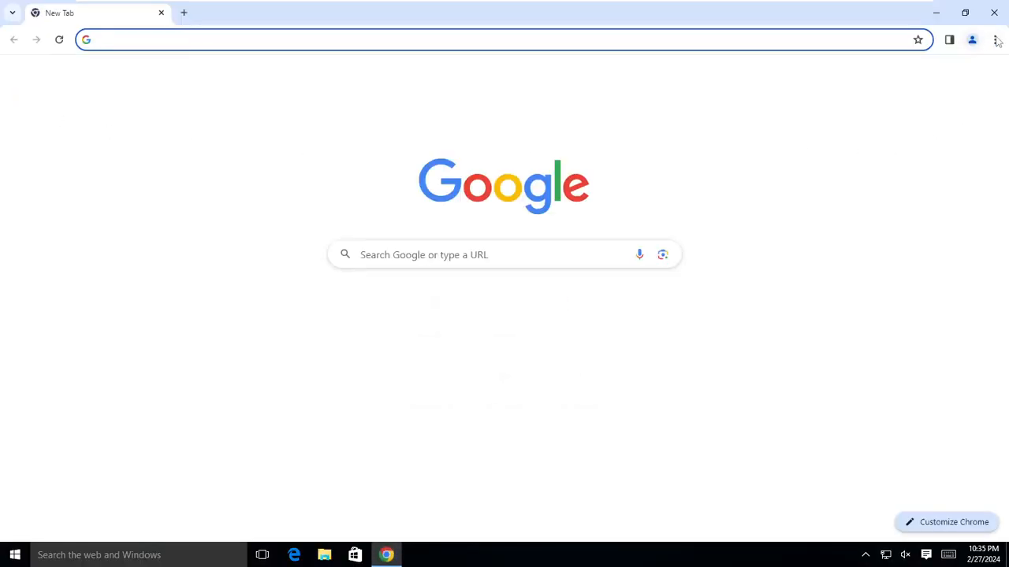
click(995, 39)
click(820, 104)
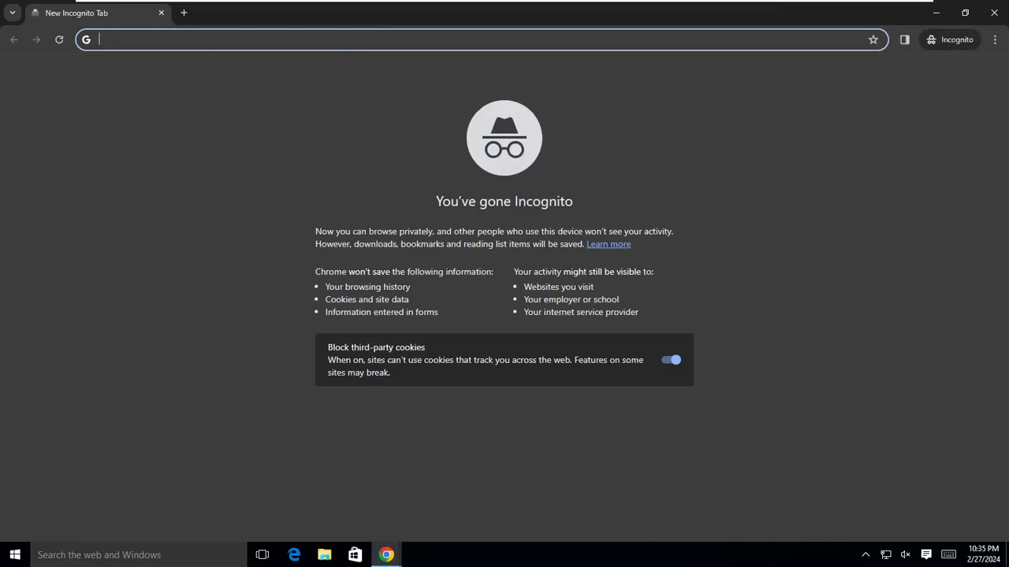
text(http://)
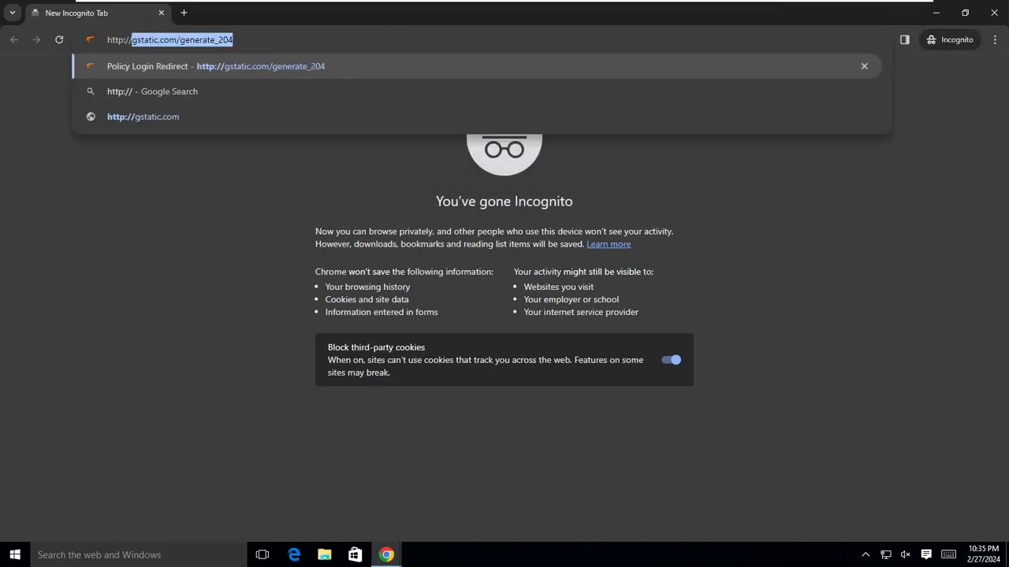
text(espn)
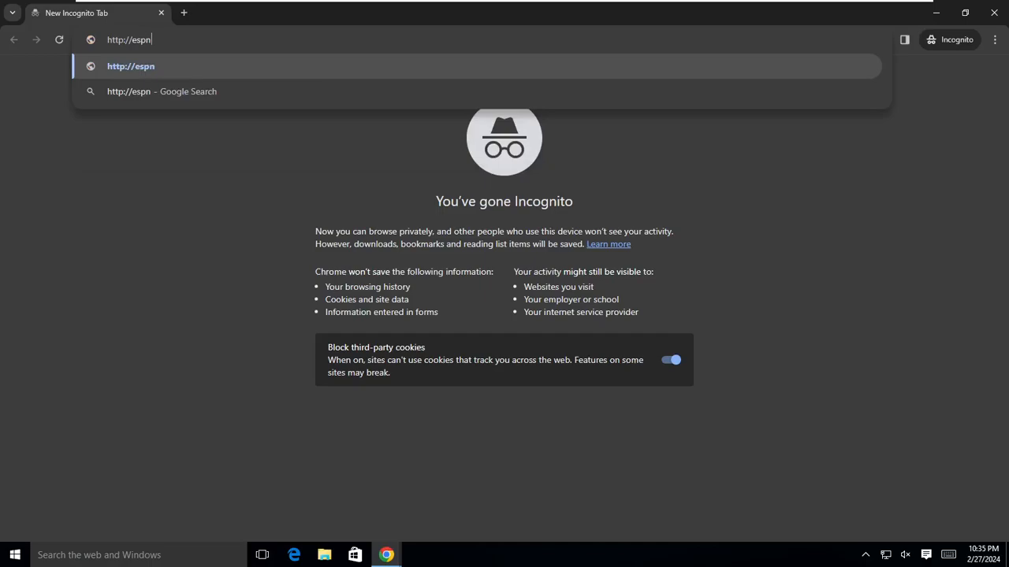
text(cricinf)
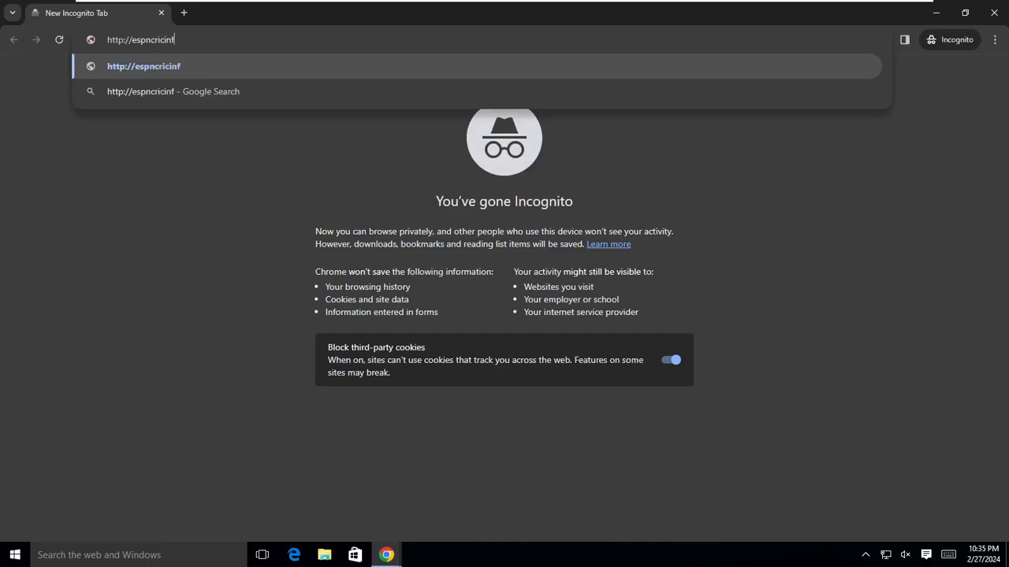
text(o.com)
key(Return)
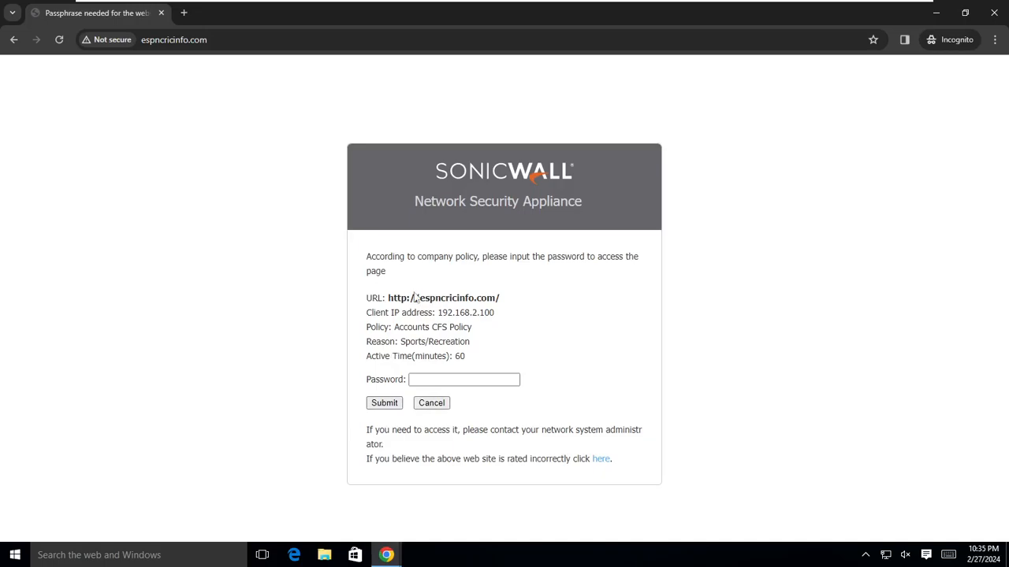
click(184, 13)
text(e)
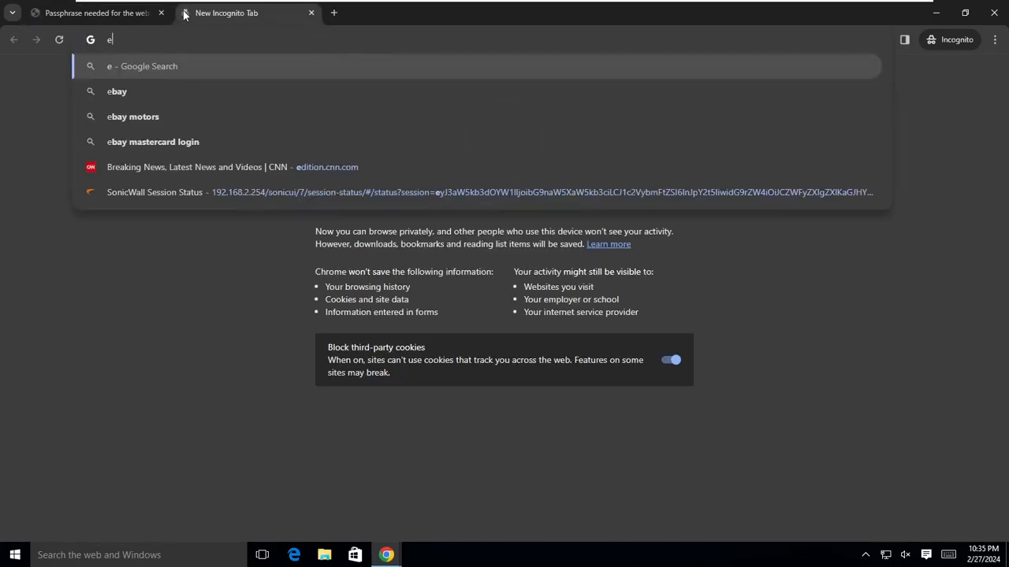
key(BackSpace)
text(https)
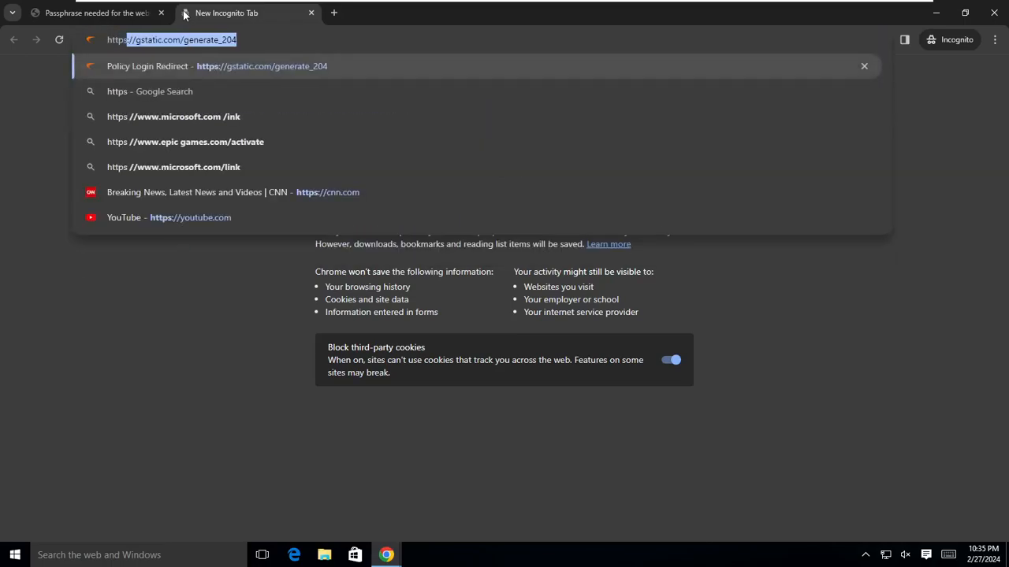
text(://esp)
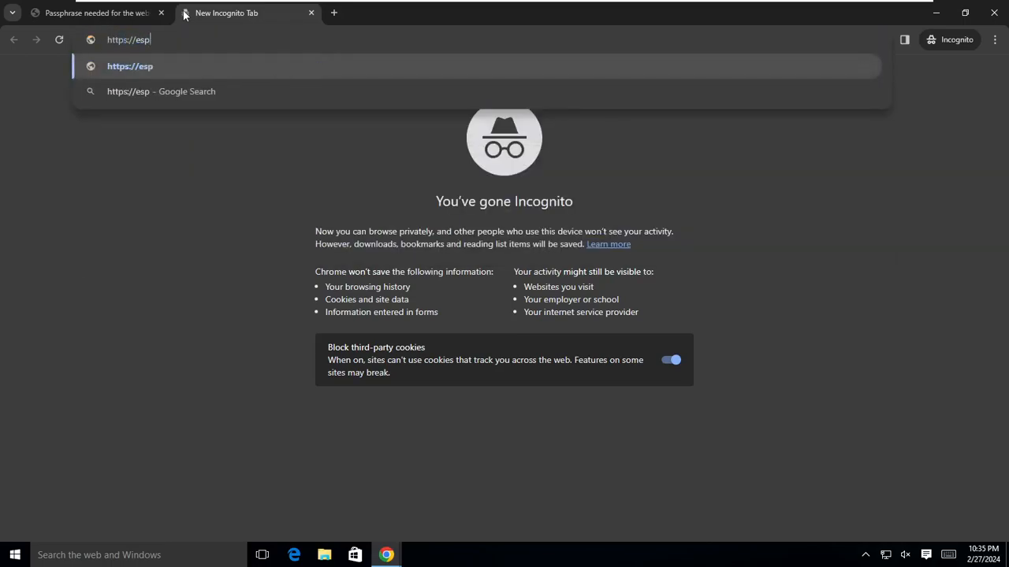
text(ncric)
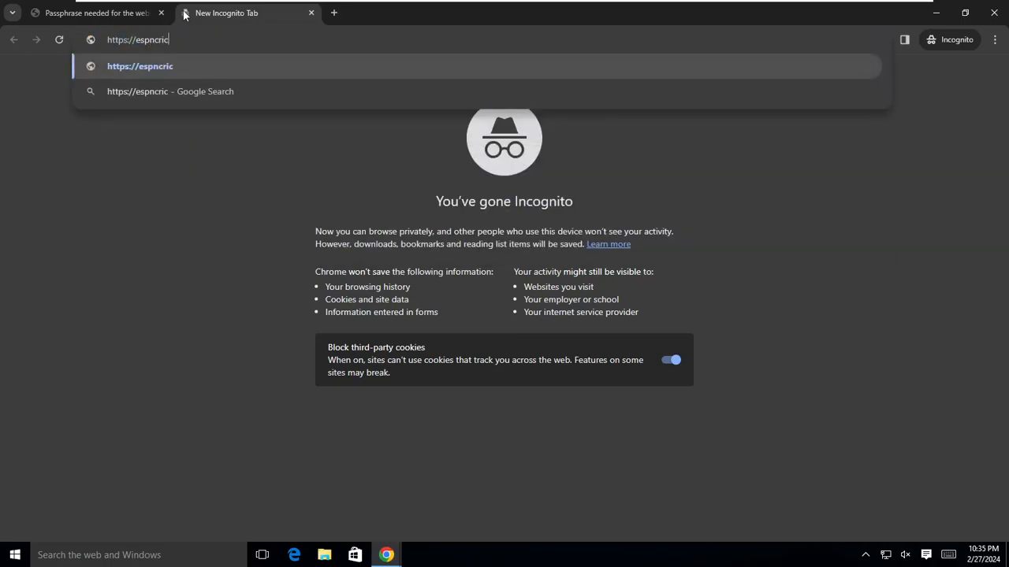
text(nfo.com)
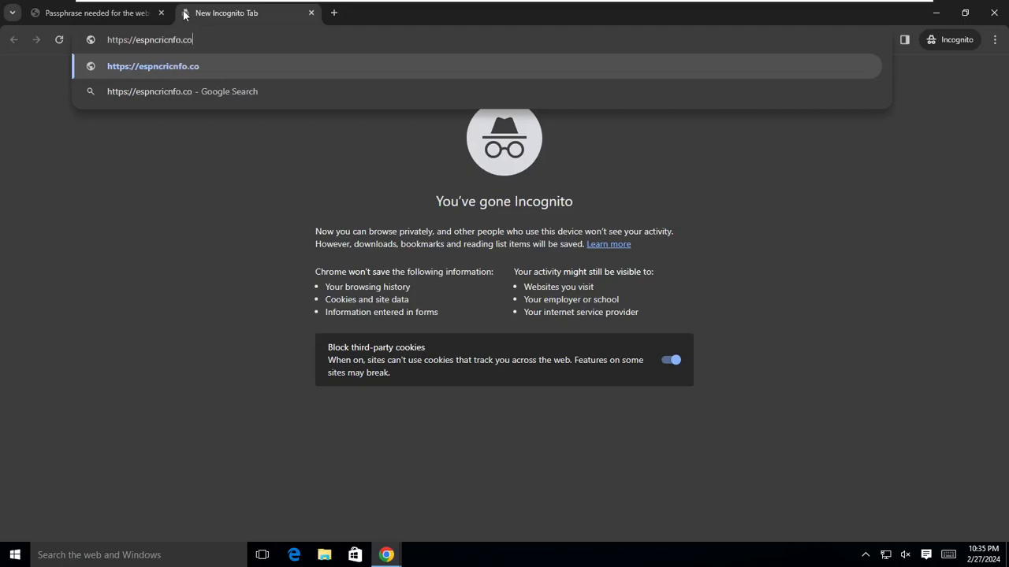
key(Return)
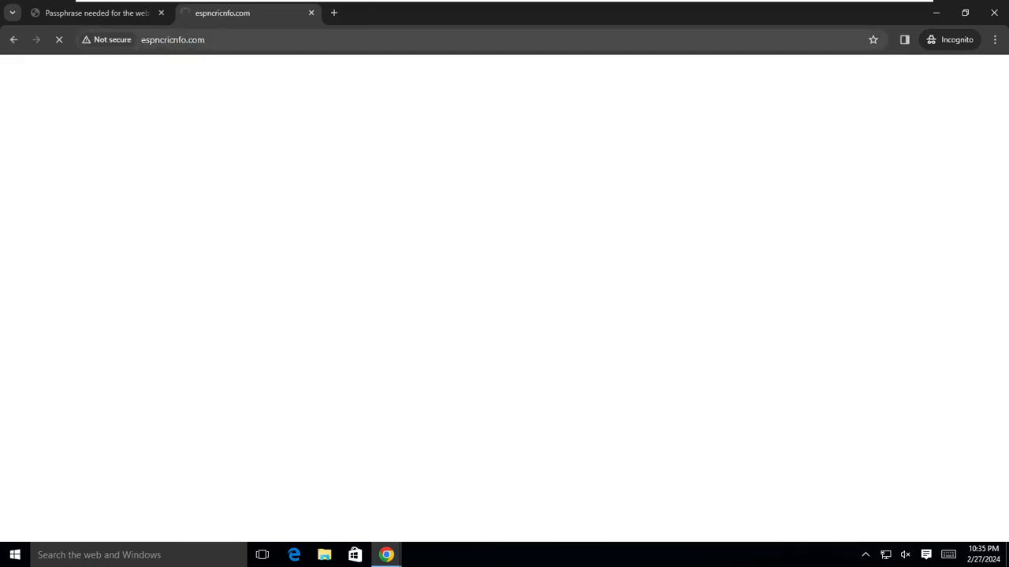
click(312, 13)
Open Sky Sports from the 'sky' suggestion in a new incognito tab and select its address.
click(190, 13)
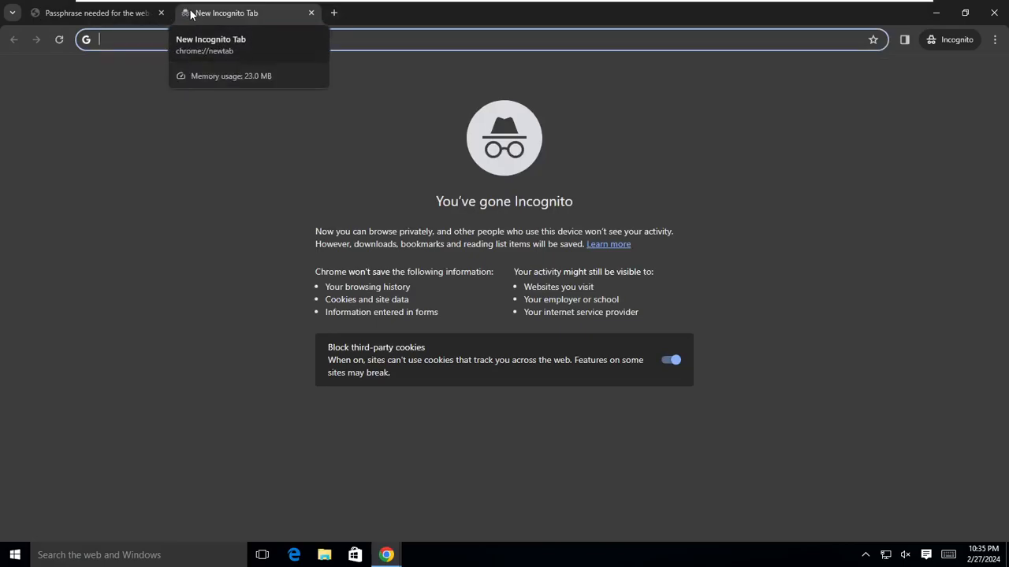
text(sky)
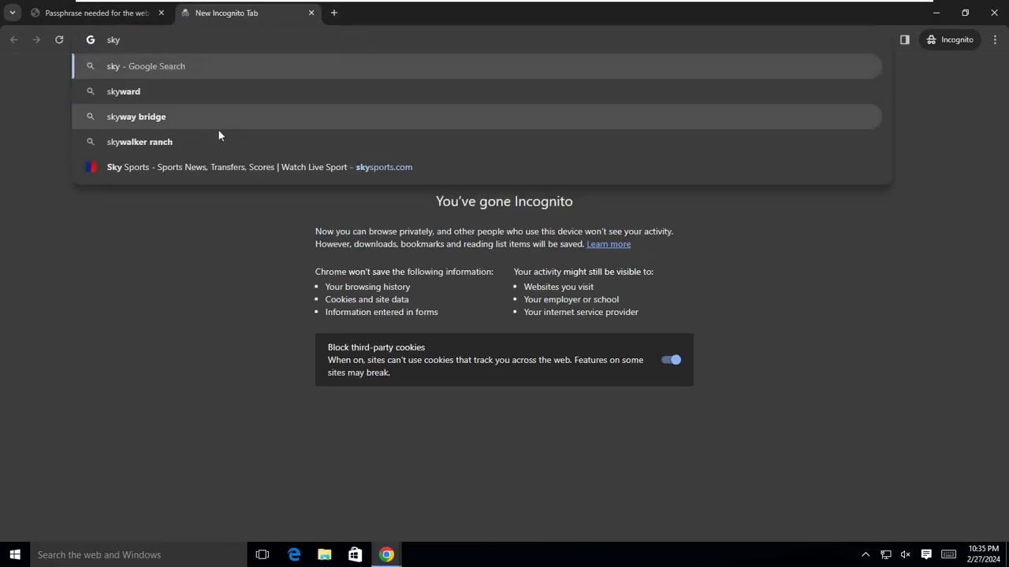
click(236, 171)
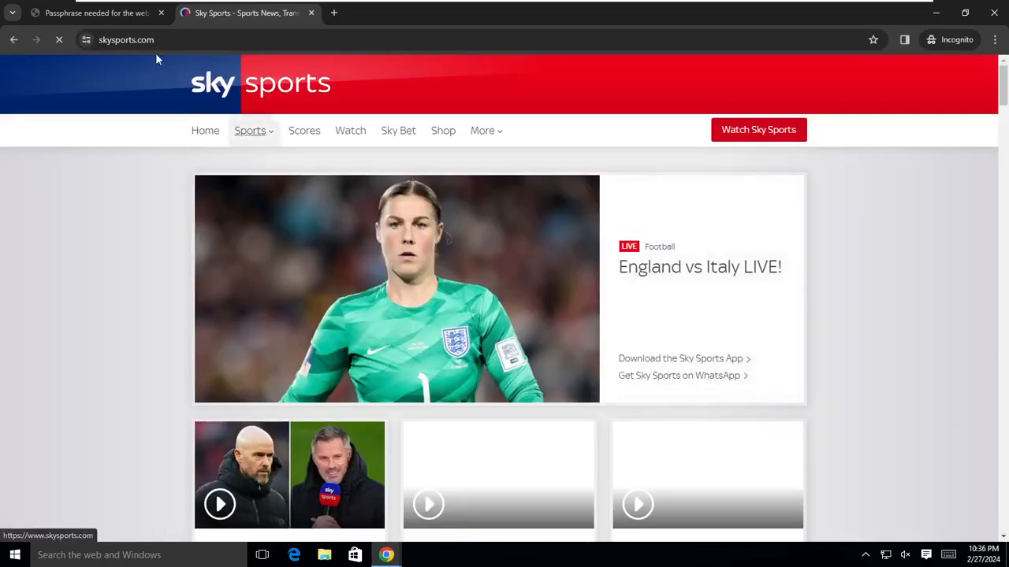
click(119, 39)
key(End)
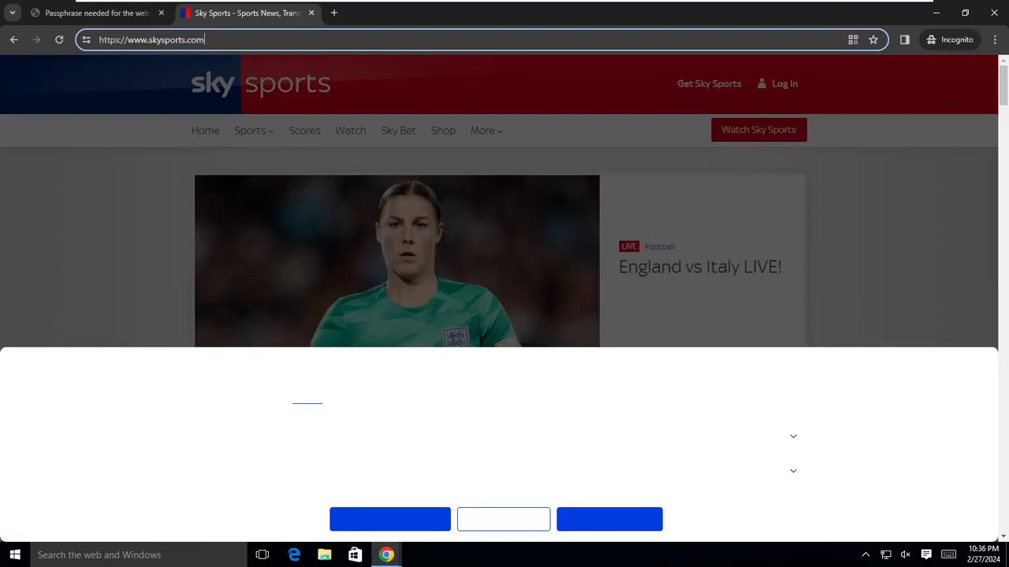
double_click(109, 40)
On the espncricinfo.com passphrase tab, check the site info, then submit the access password.
click(116, 13)
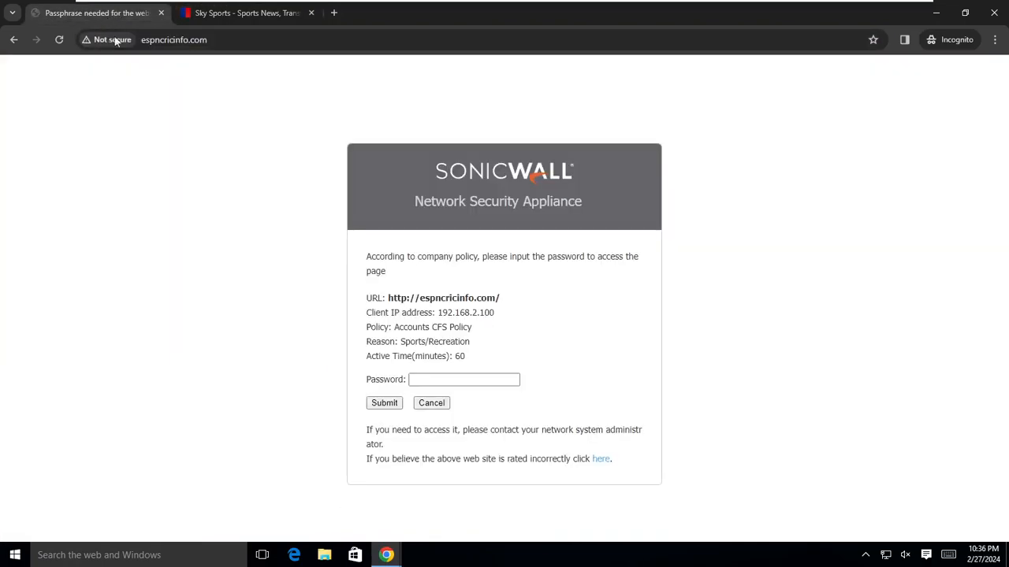
click(105, 40)
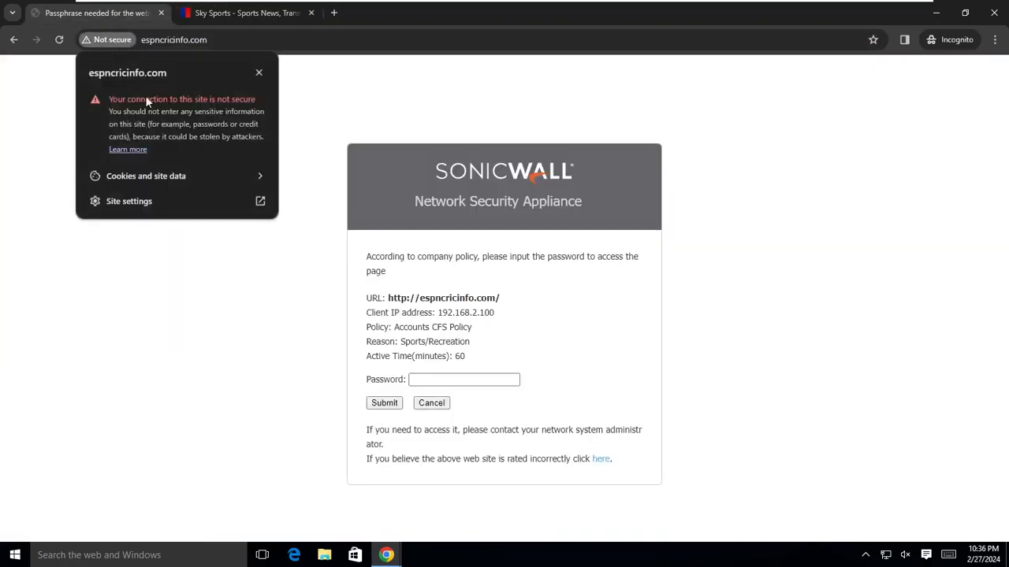
click(259, 72)
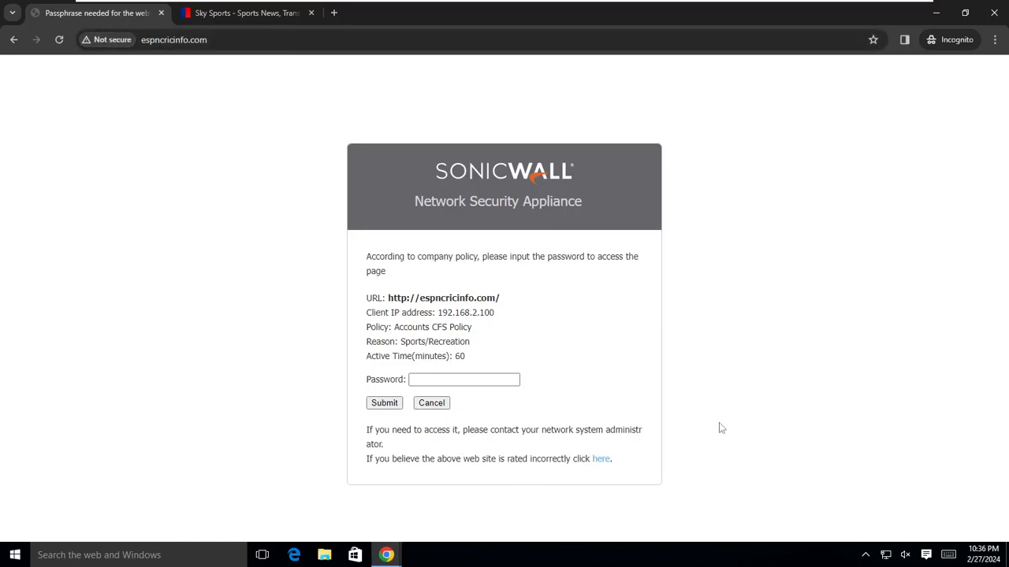
click(463, 379)
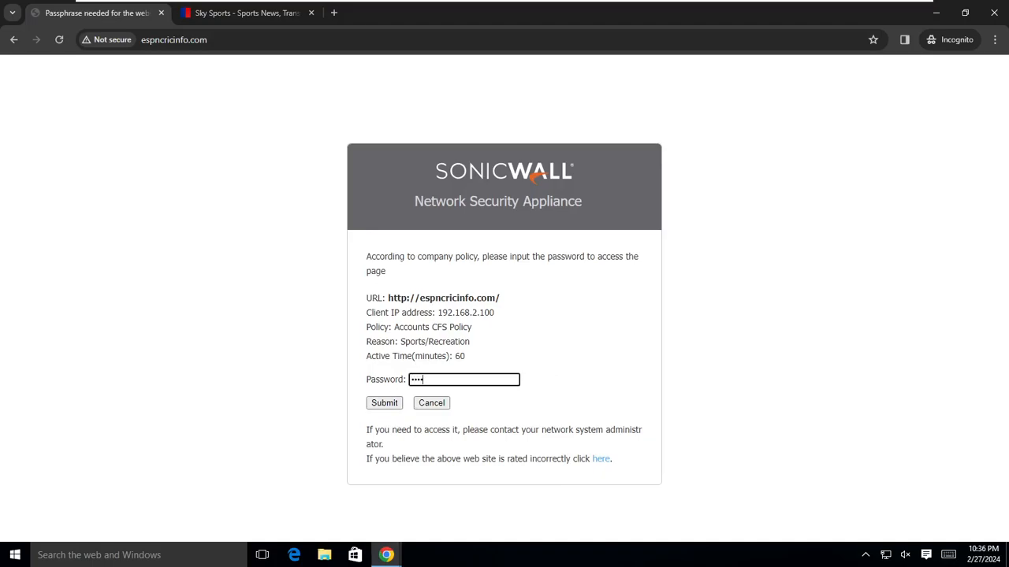
click(386, 404)
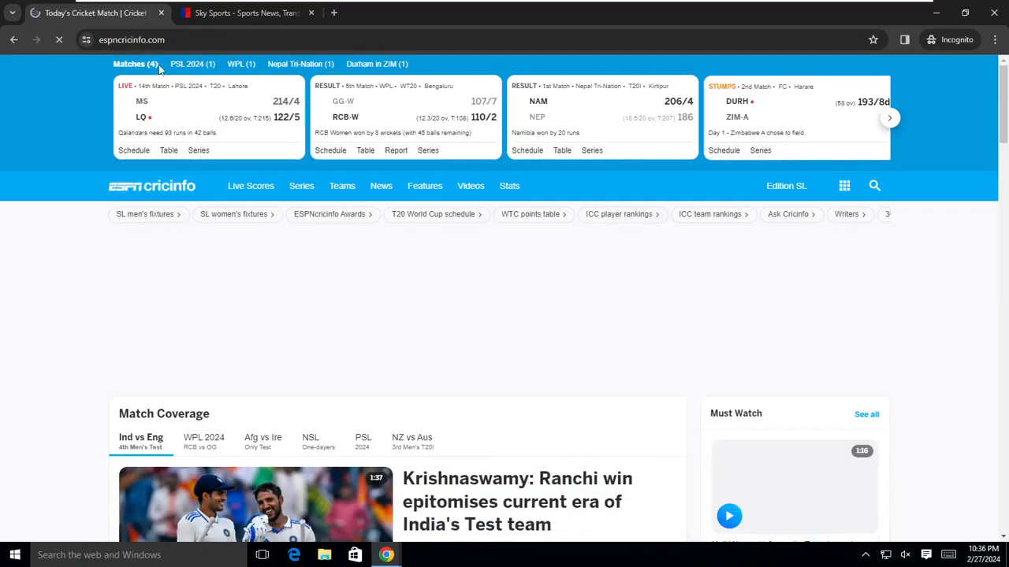
On the firewall VM, check Users > Status, then open System Logs showing the espncricinfo.com access denials.
mouse_move(501, 4)
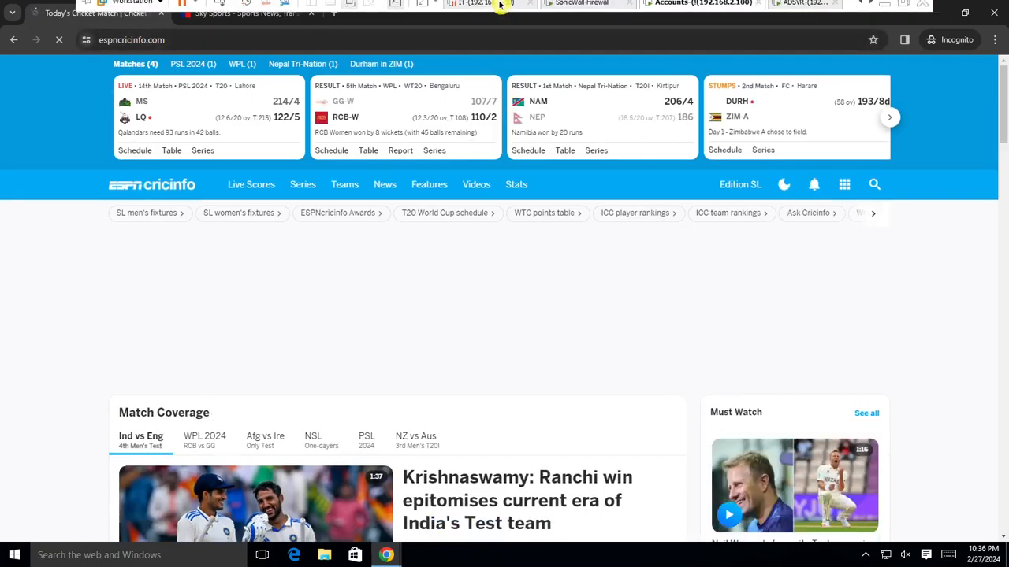
click(796, 16)
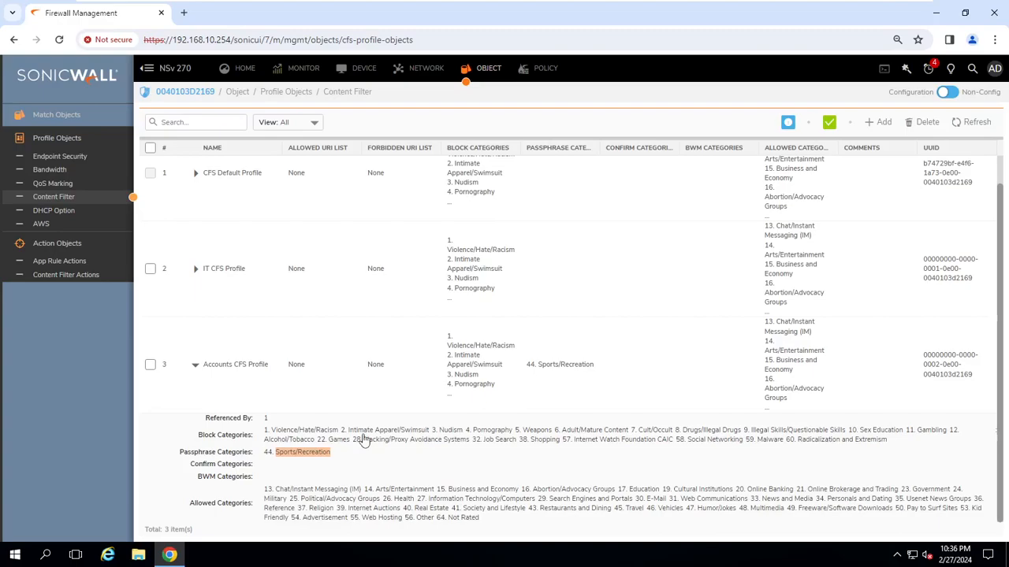
click(367, 69)
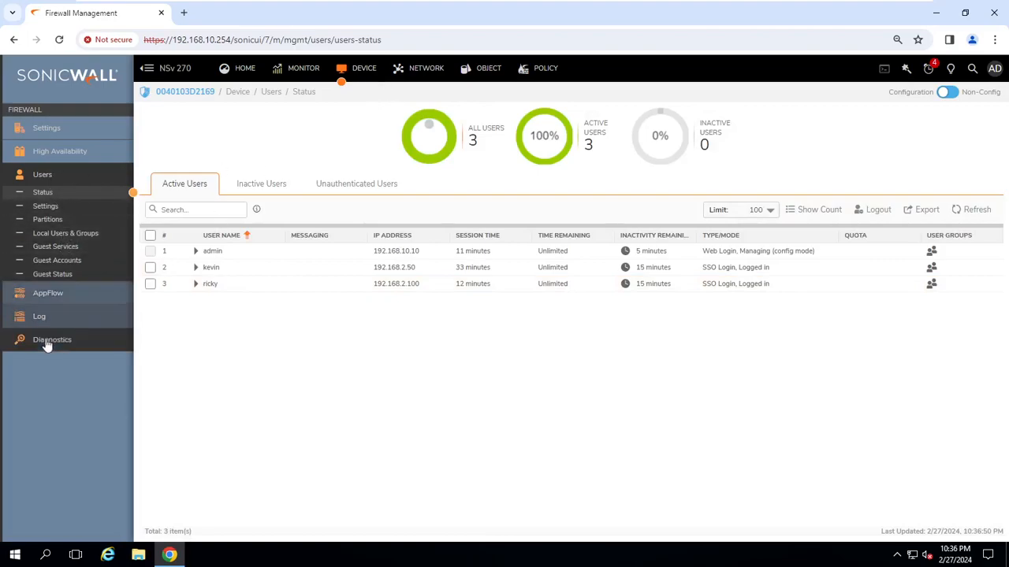
click(41, 316)
click(311, 70)
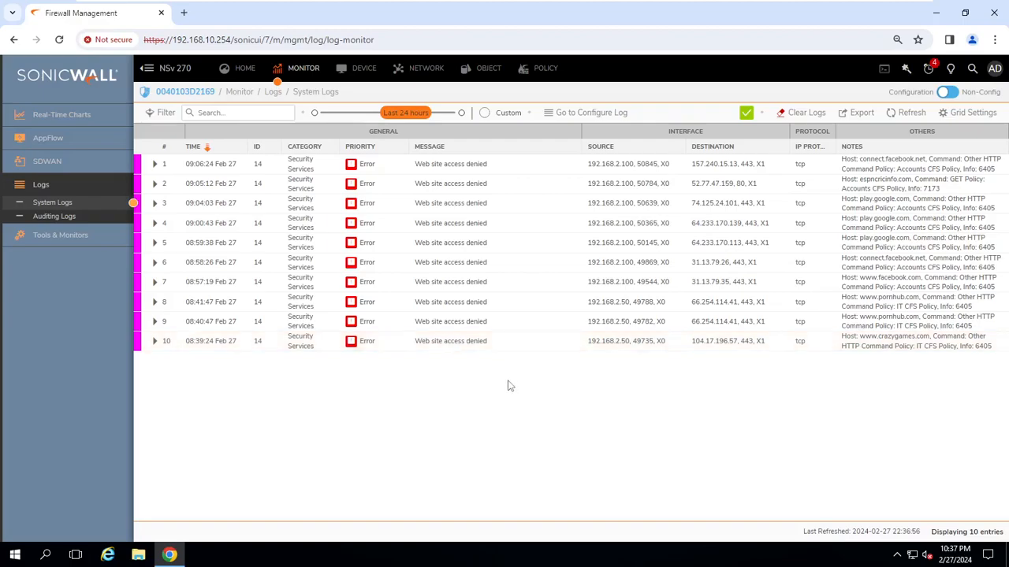
Check the System Logs export options, then open Content Filter Rules with the IT, Accounts and default policies.
mouse_move(473, 6)
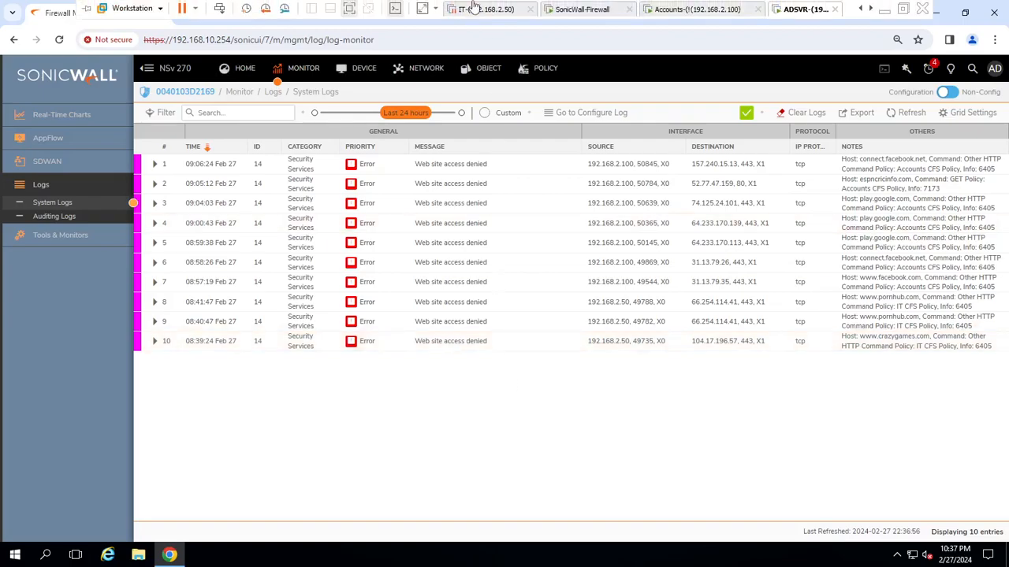
click(861, 112)
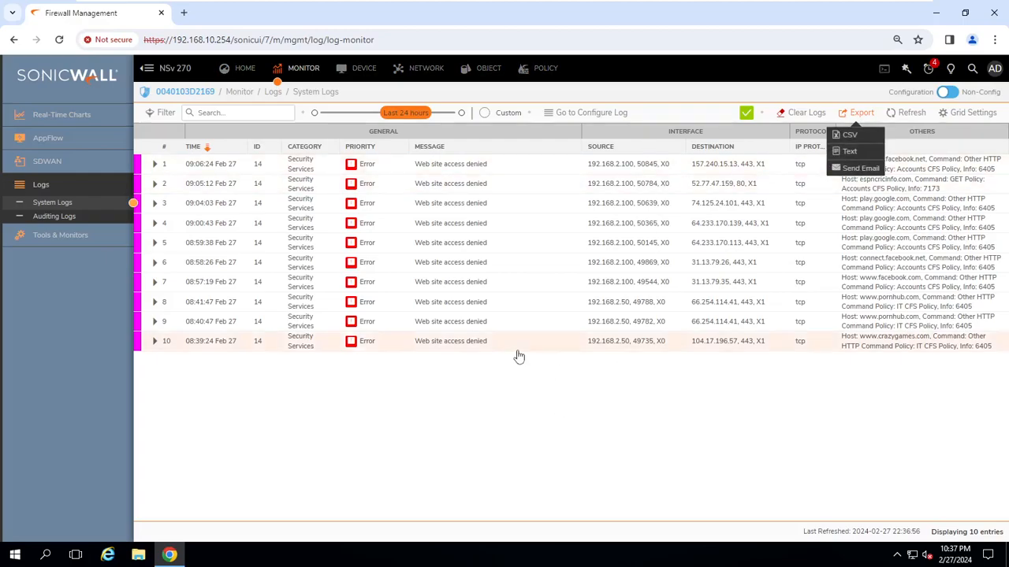
click(528, 75)
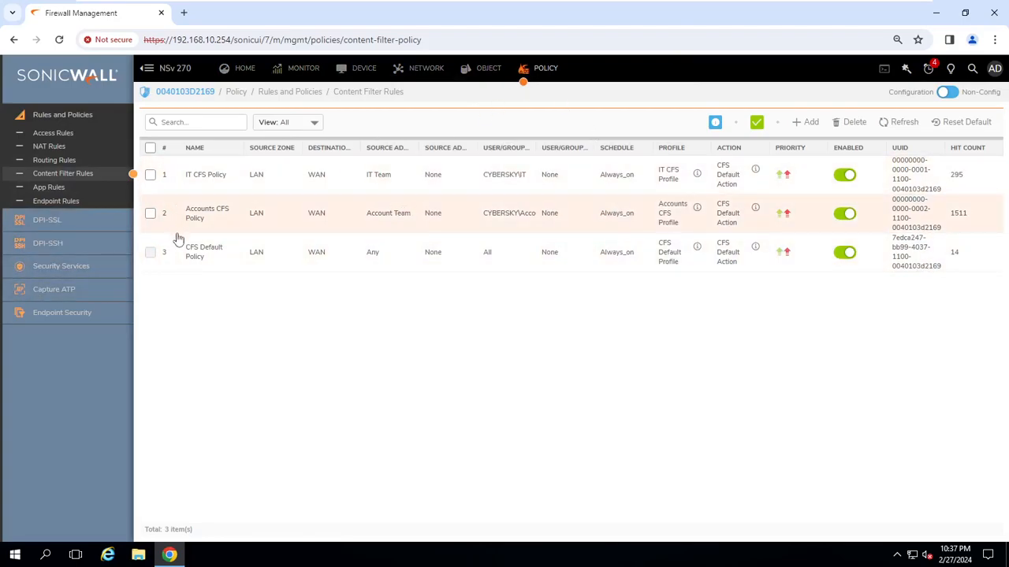
Inspect Accounts CFS Policy without changes, then show the Content Filter profile objects list.
click(972, 213)
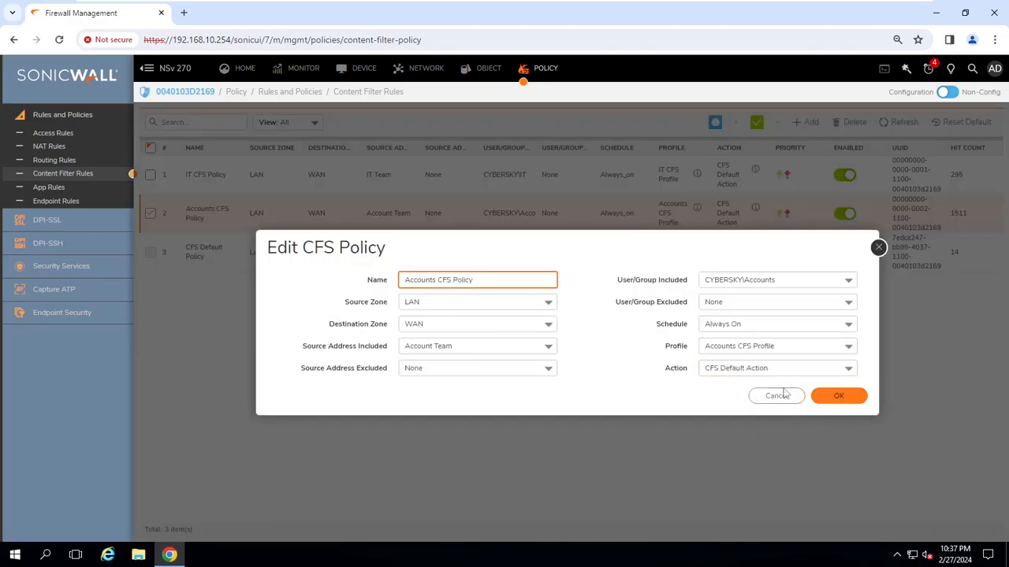
click(777, 396)
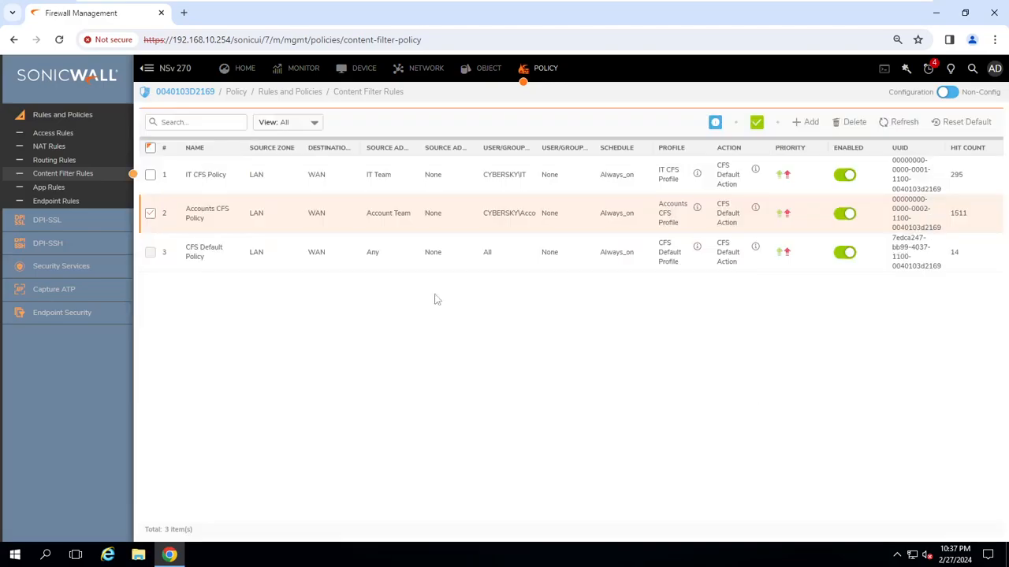
click(482, 71)
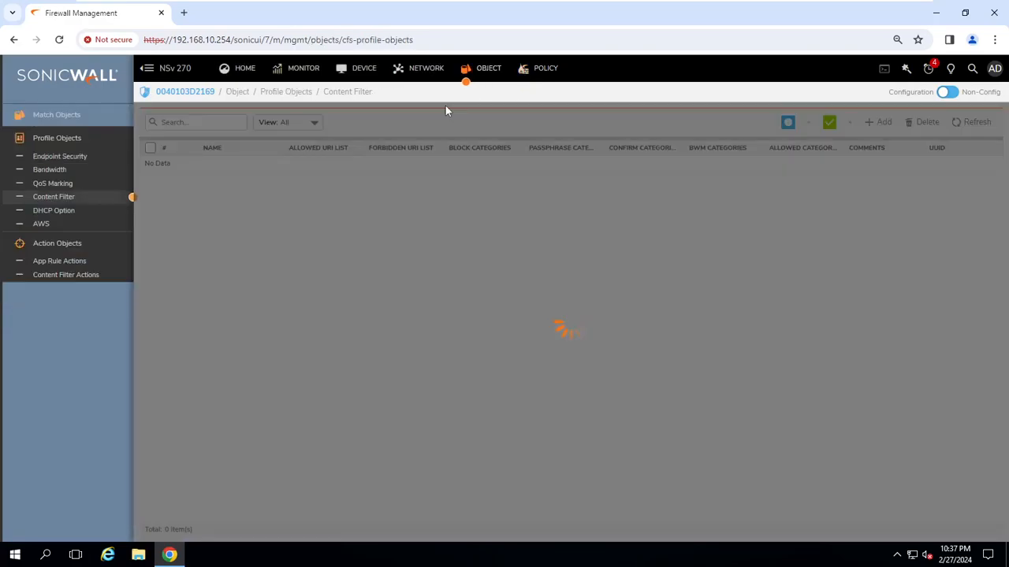
click(55, 203)
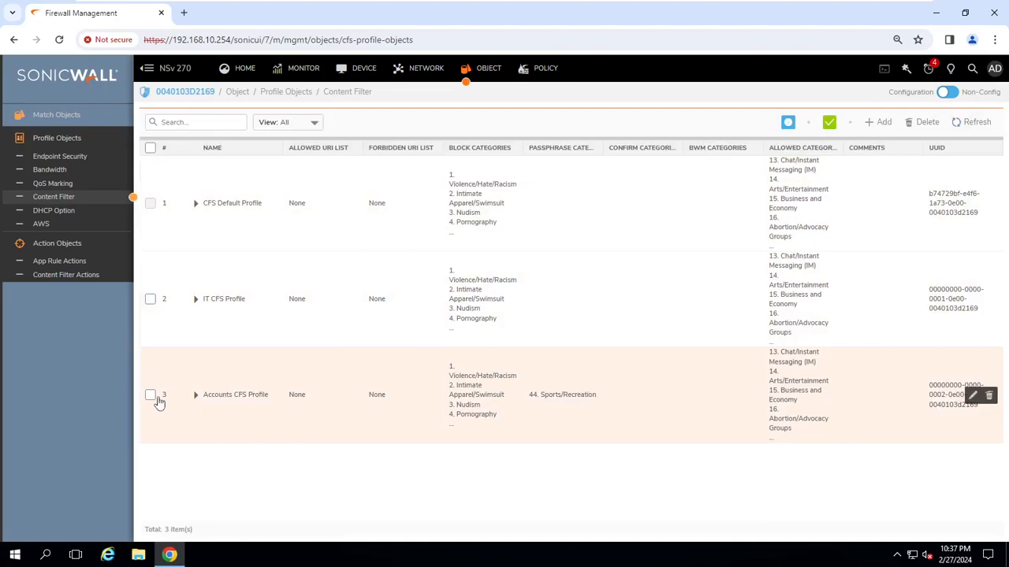
In the Accounts CFS Profile editor, check the 44. Sports/Recreation action and view Allowed URI List options.
click(971, 396)
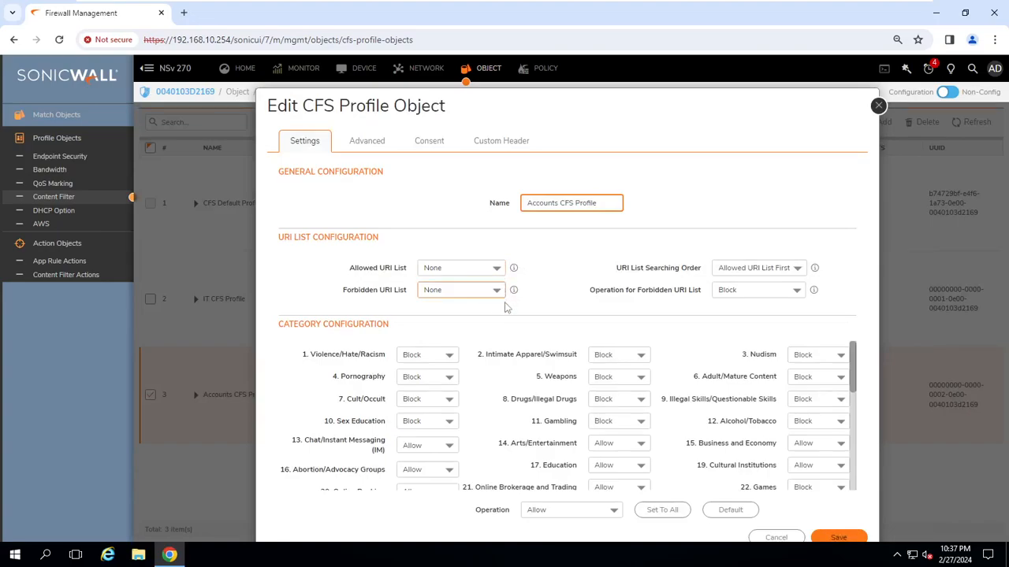
scroll(839, 451, down, 1)
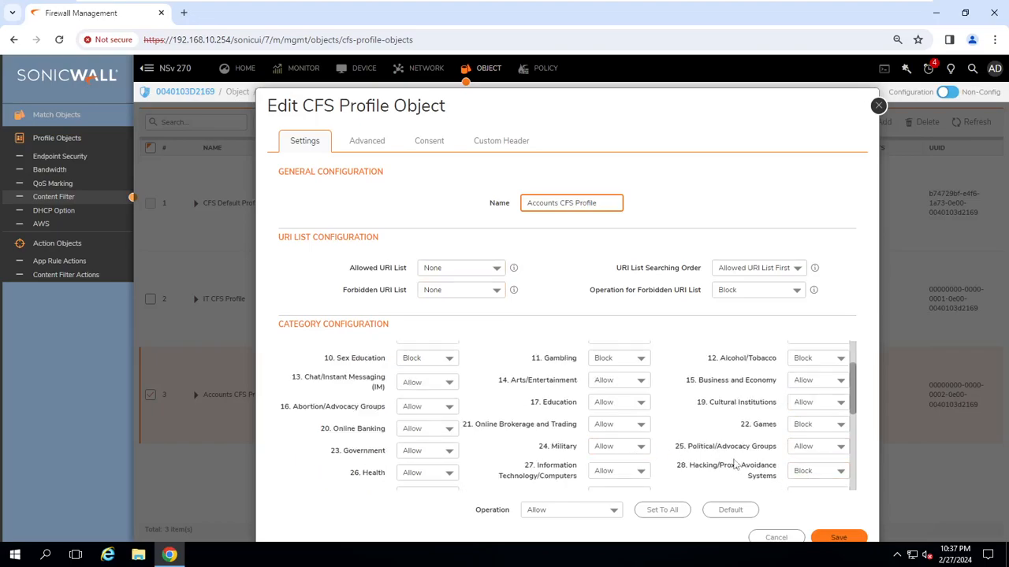
scroll(733, 465, down, 2)
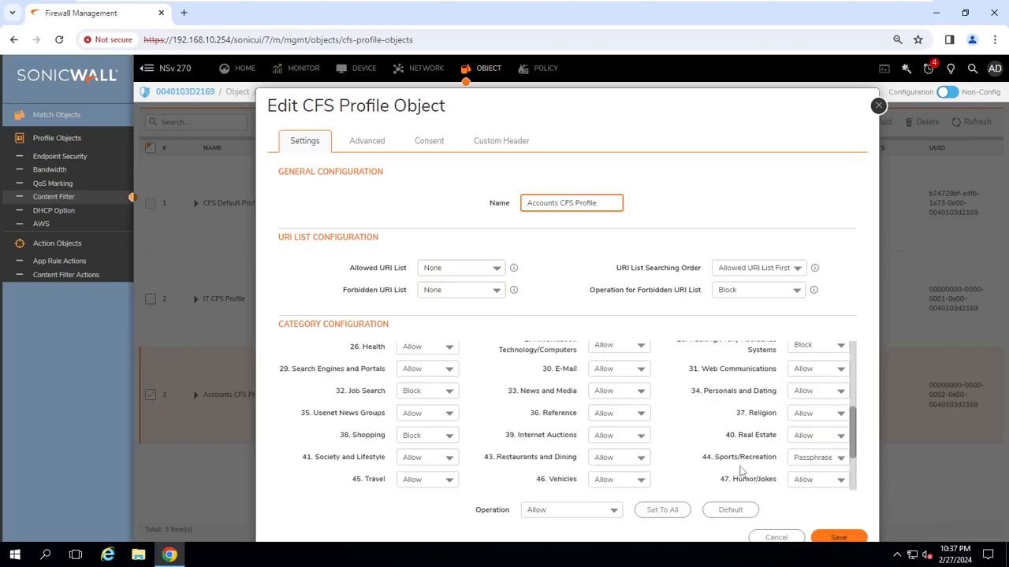
click(836, 458)
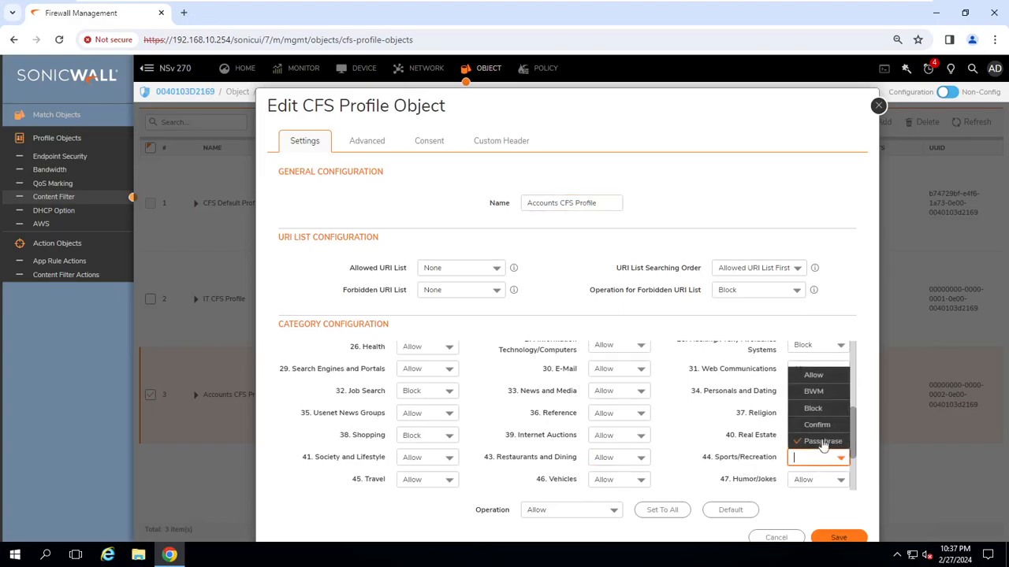
click(823, 409)
scroll(441, 364, up, 1)
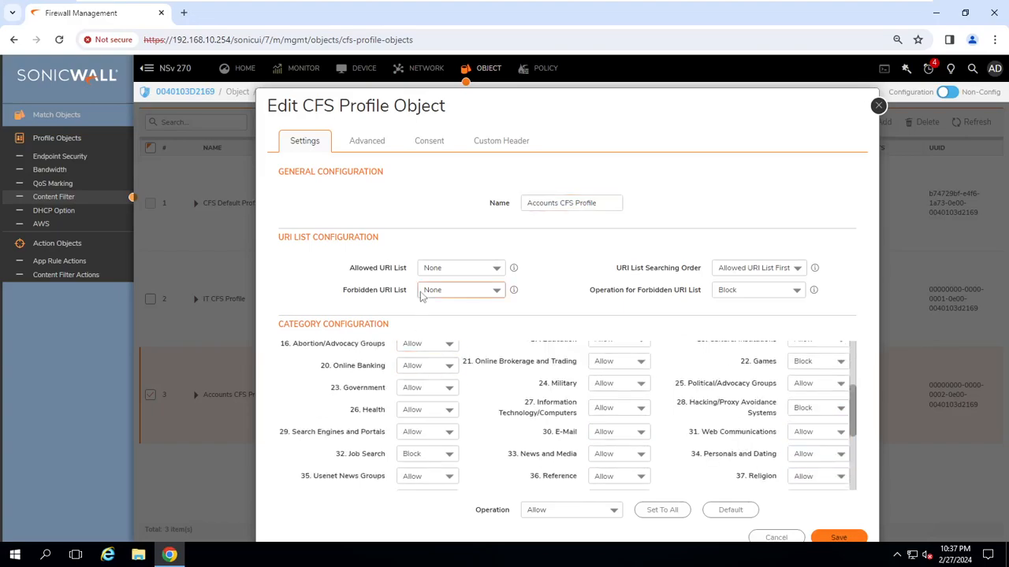
click(486, 269)
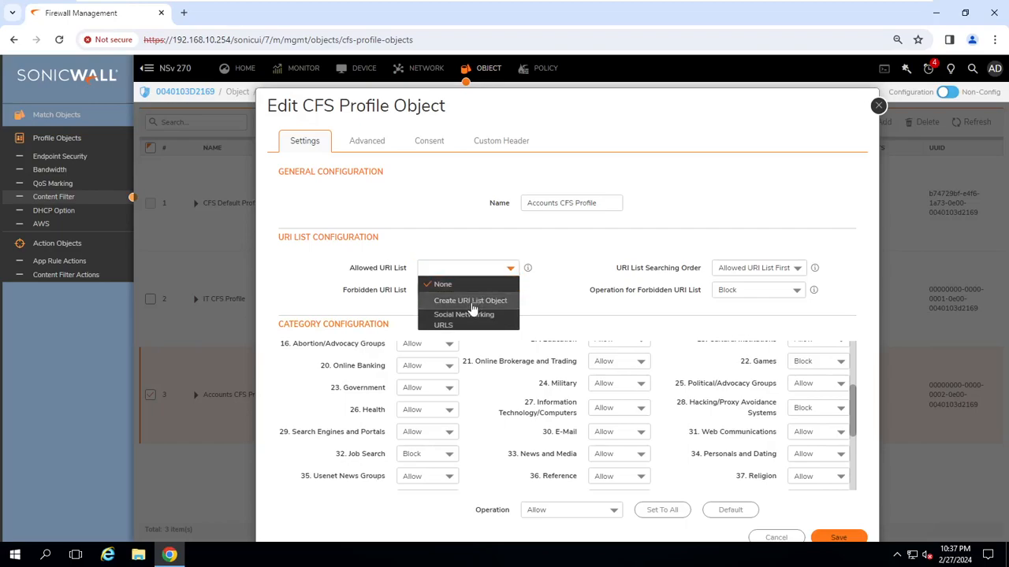
Create the Sports URI list object matching domains, with the entry espncricnfo.com.
click(471, 303)
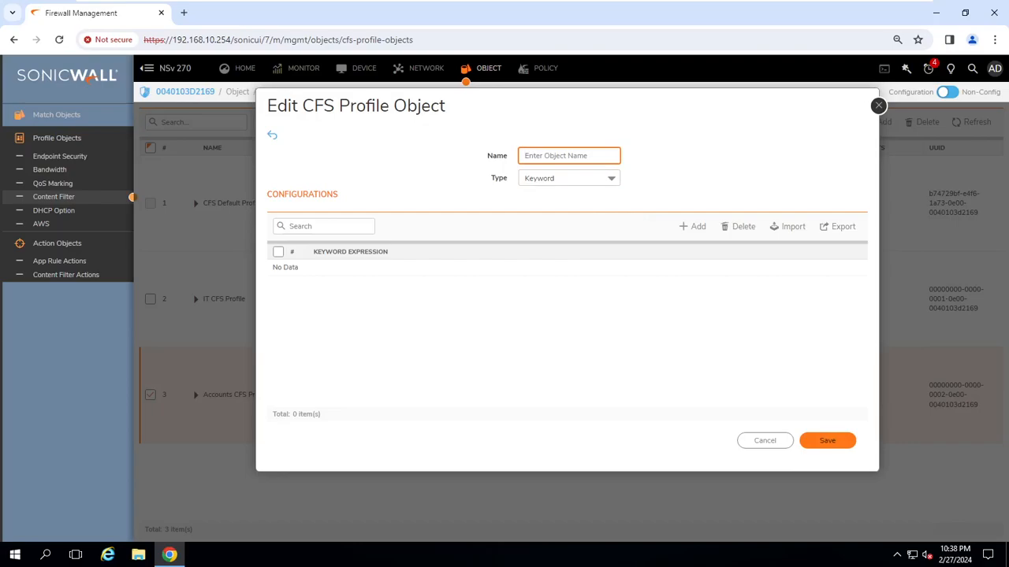
text(Sports)
click(605, 178)
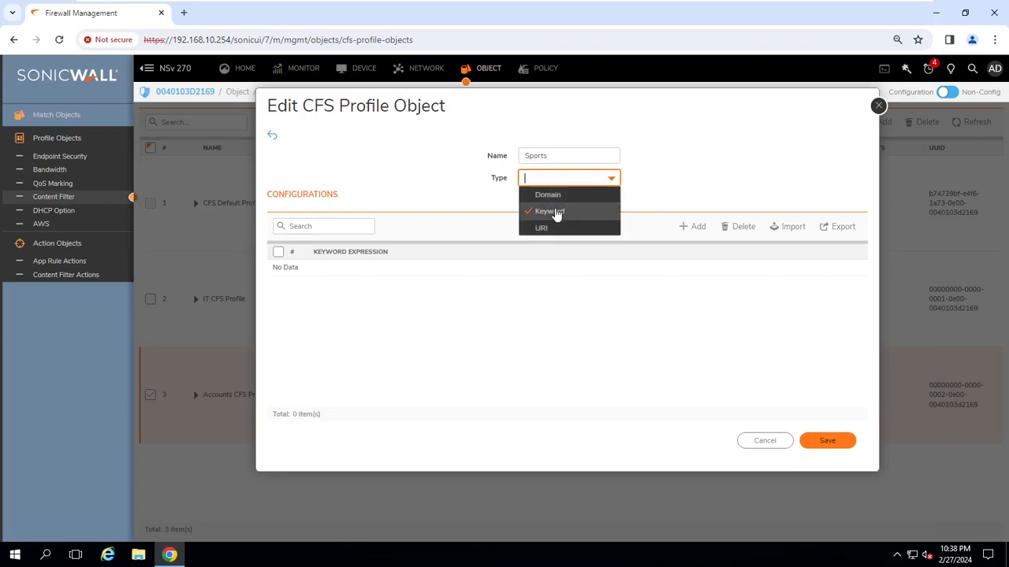
click(557, 228)
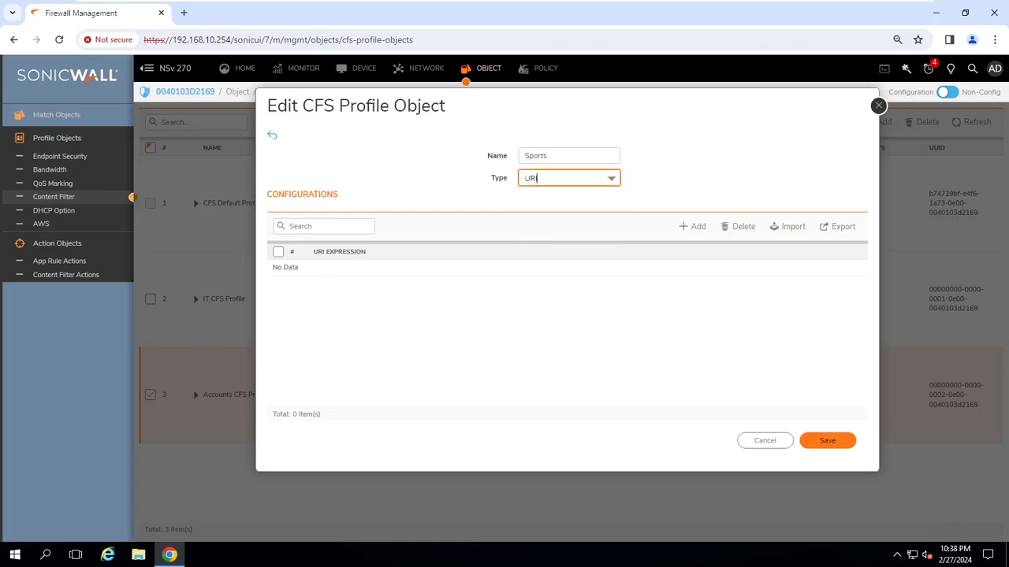
click(567, 179)
click(561, 194)
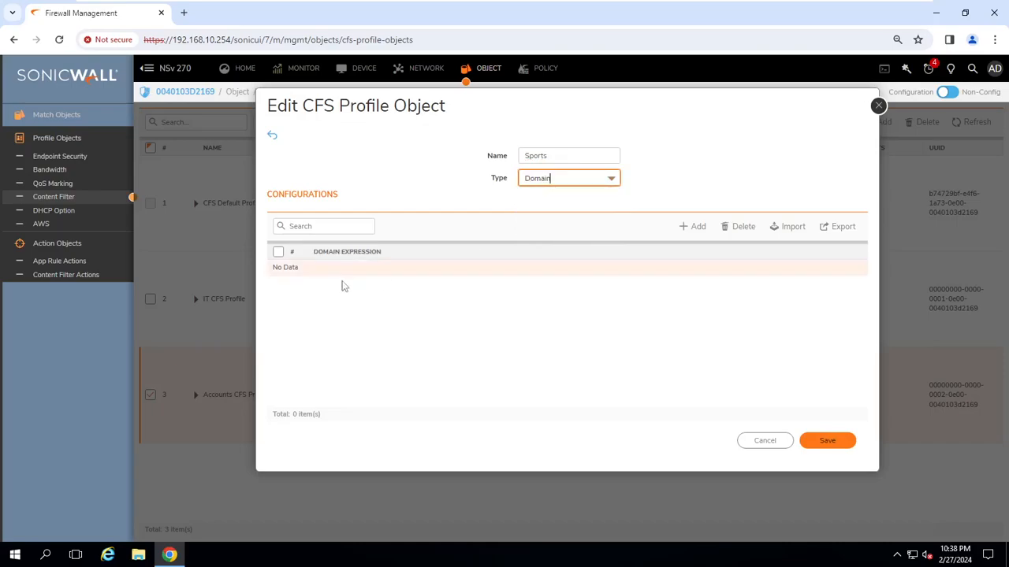
click(685, 227)
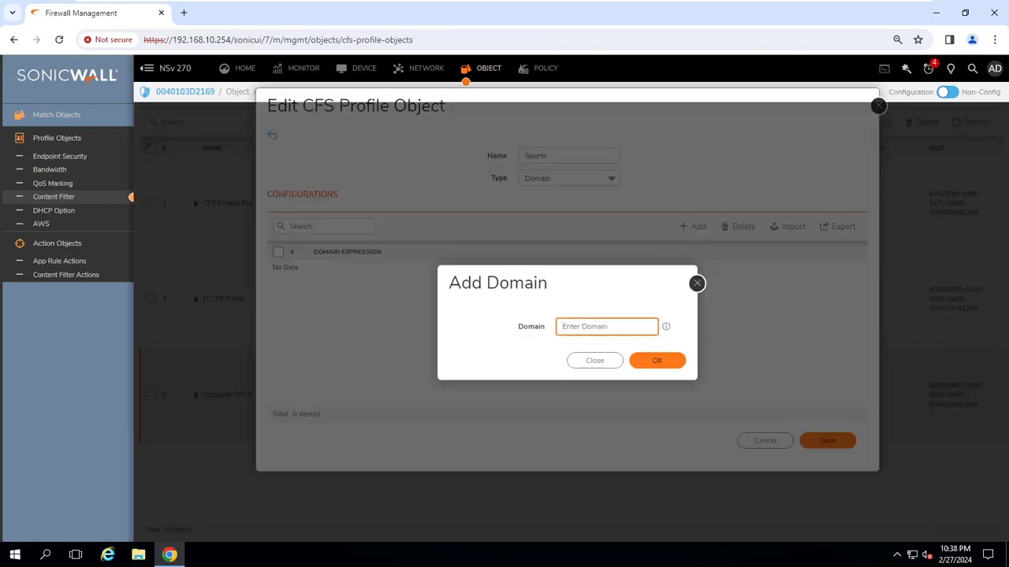
text(espncricnfo.com)
click(659, 361)
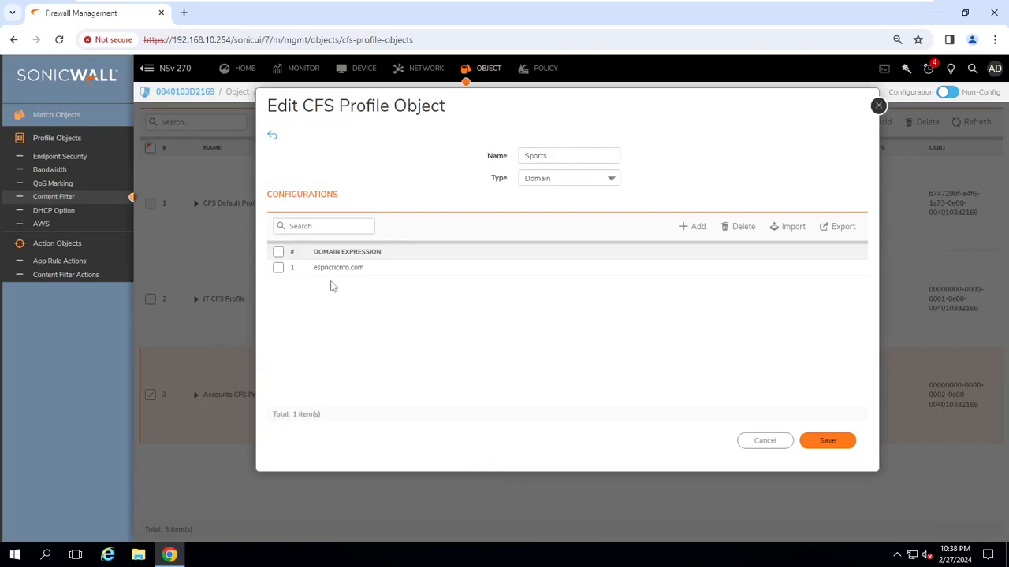
Correct the domain to espncricinfo.com, then save the Sports list and the Accounts CFS Profile.
click(277, 268)
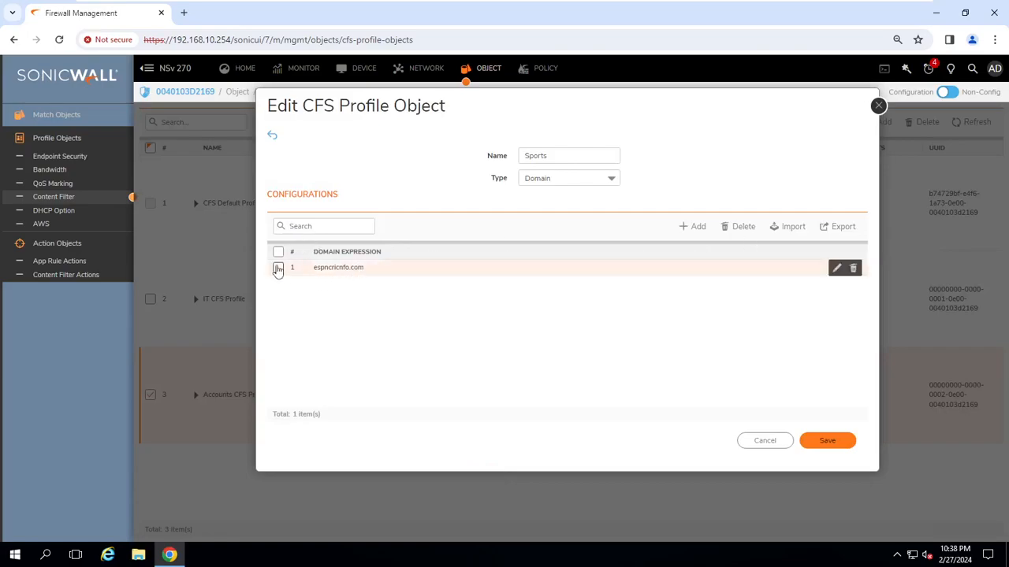
click(836, 269)
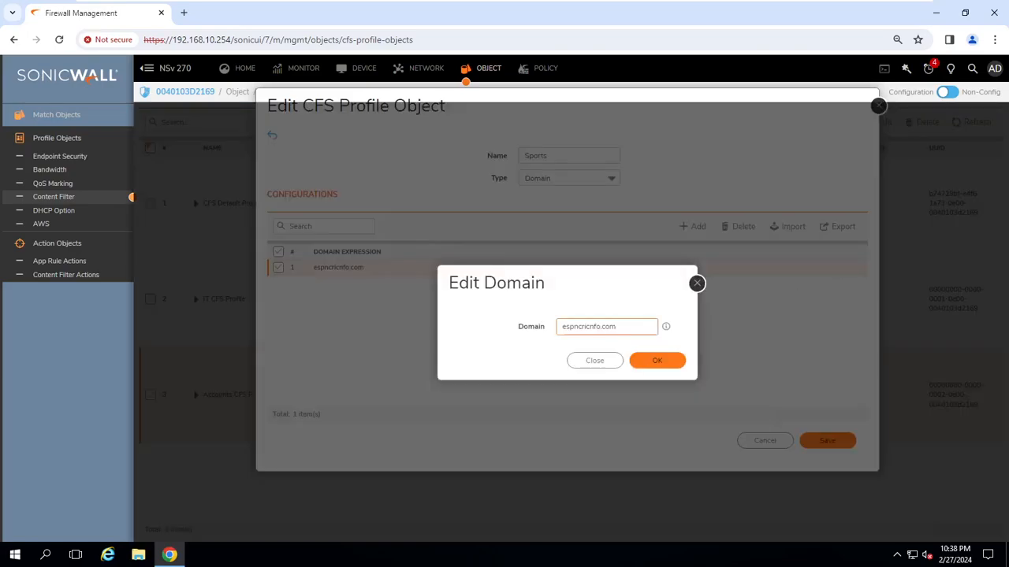
click(589, 326)
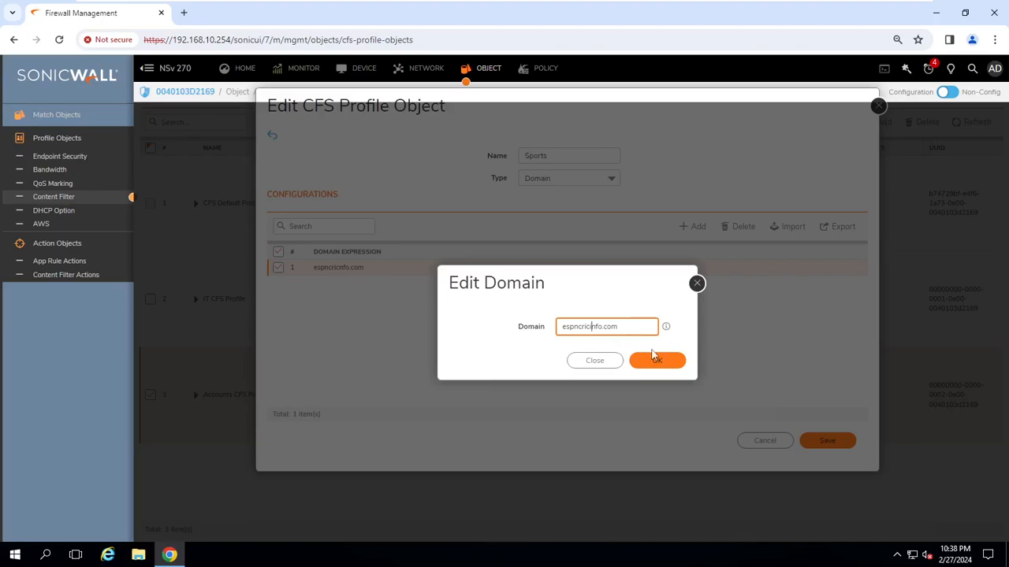
click(654, 358)
click(827, 443)
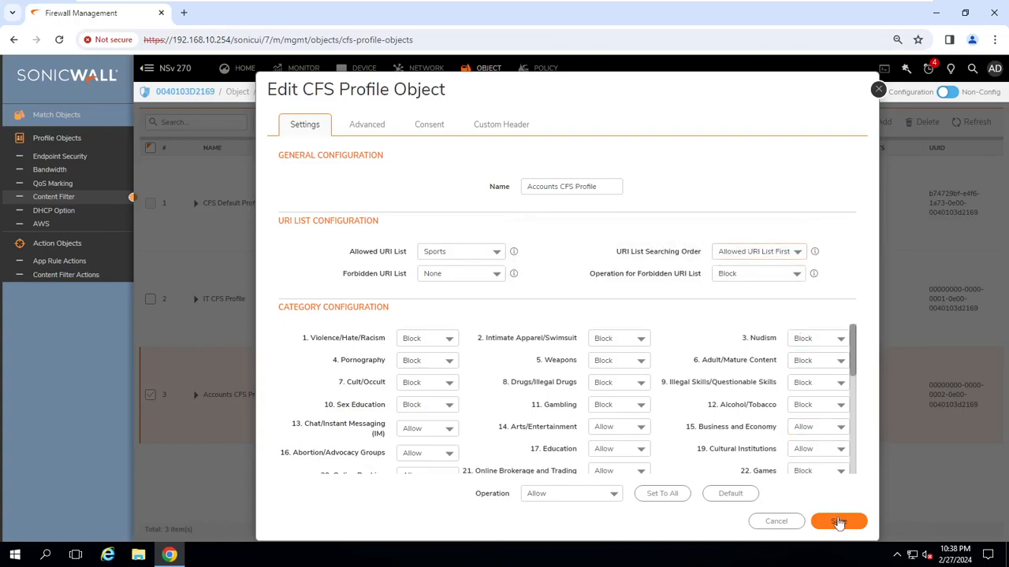
click(839, 522)
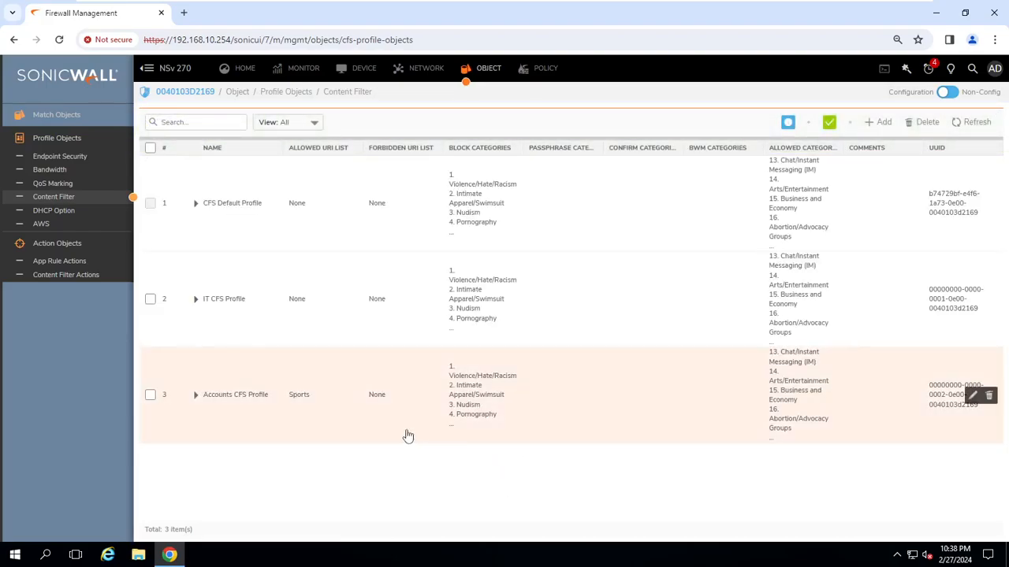
mouse_move(473, 3)
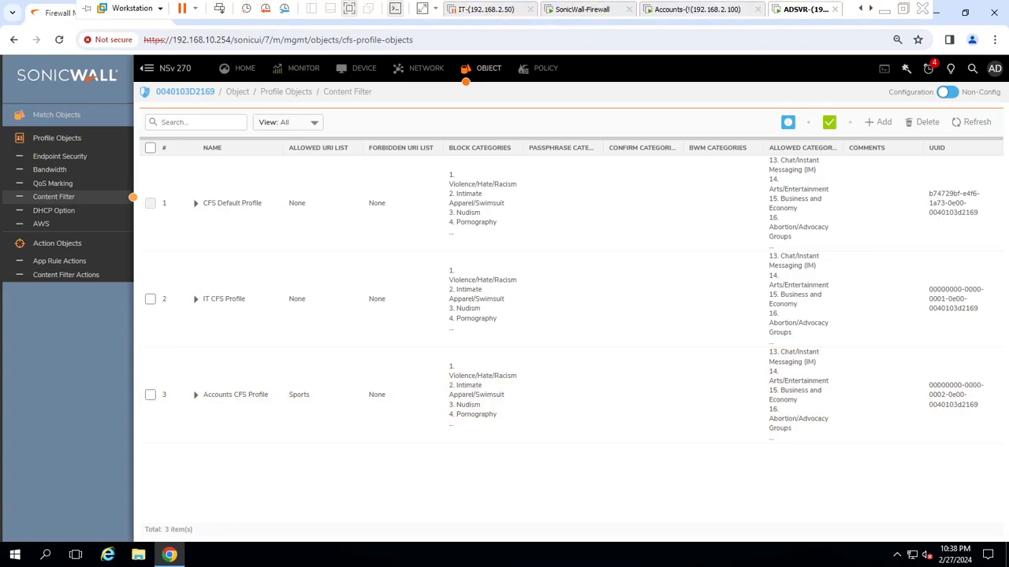
On the Accounts client VM, open an Incognito window and browse to espncricnfo.com.
click(699, 10)
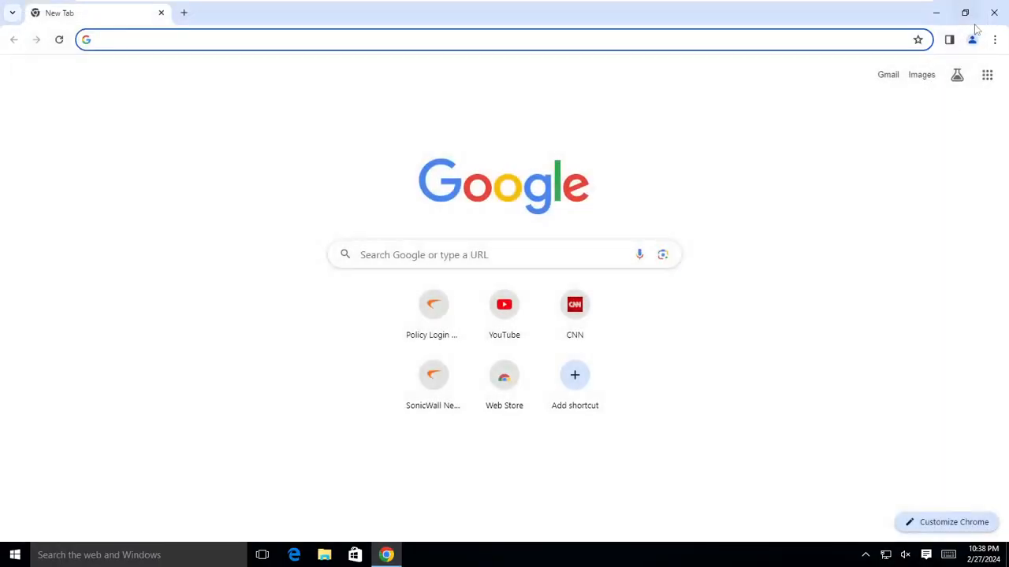
click(994, 40)
click(866, 100)
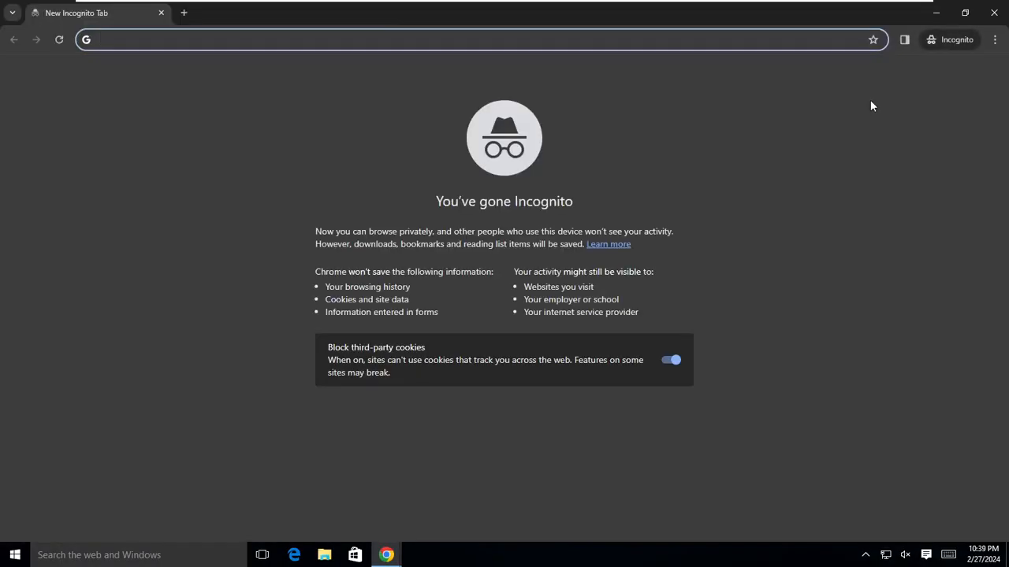
text(espn)
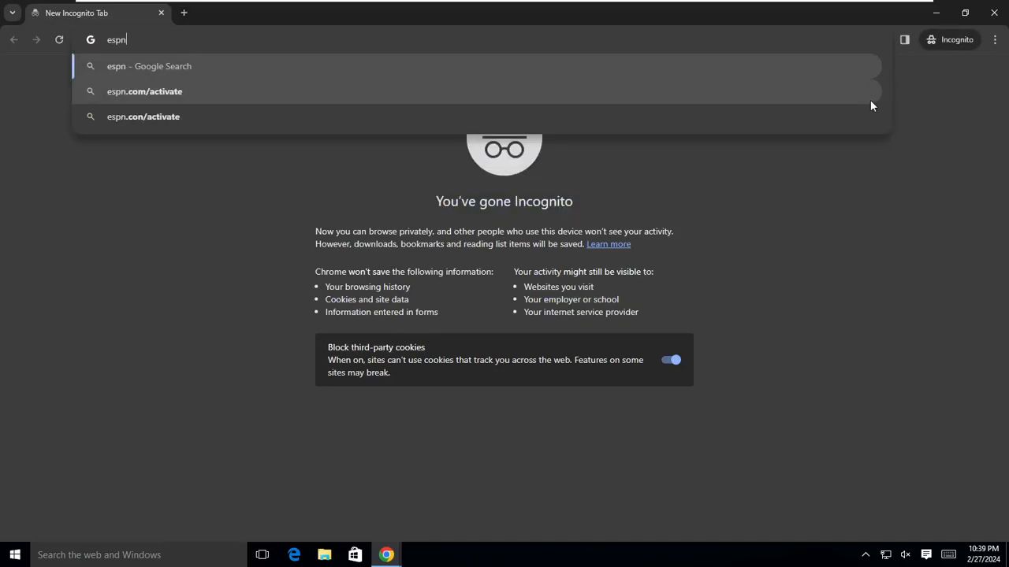
text(cricnfo.)
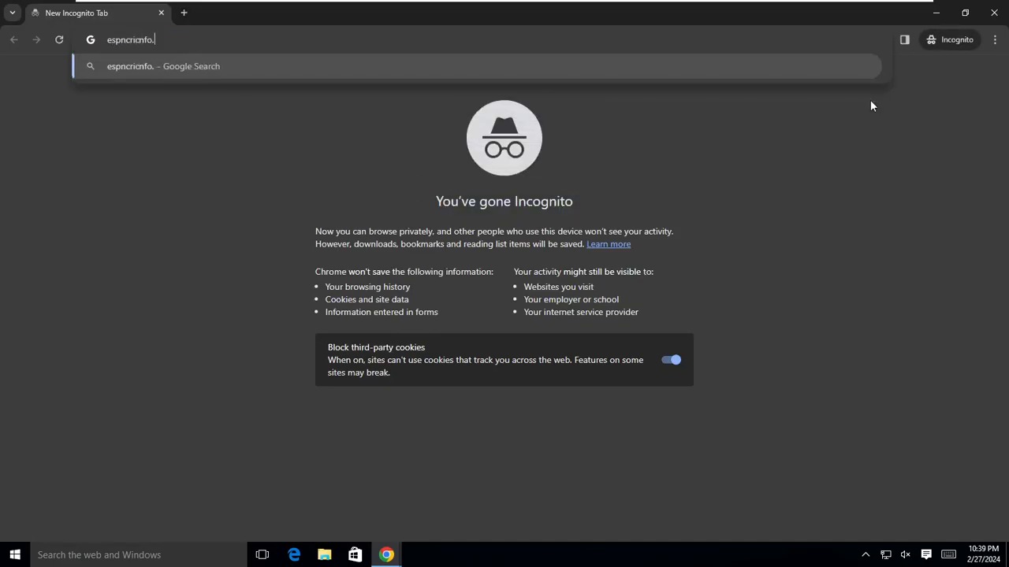
text(com)
key(Return)
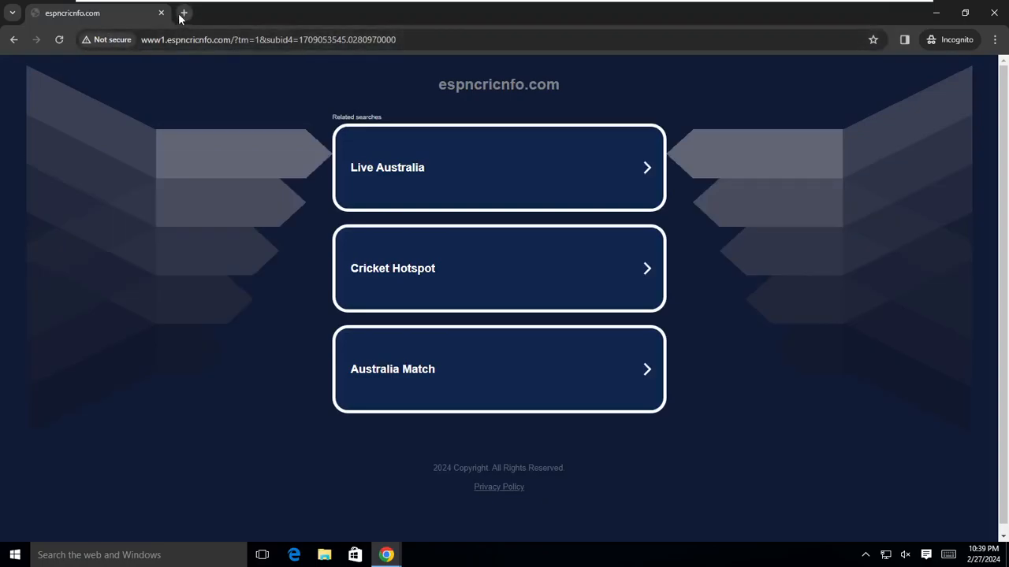
Search Google for espncricinfo and open the first result in a new tab.
click(183, 13)
text(google)
key(Return)
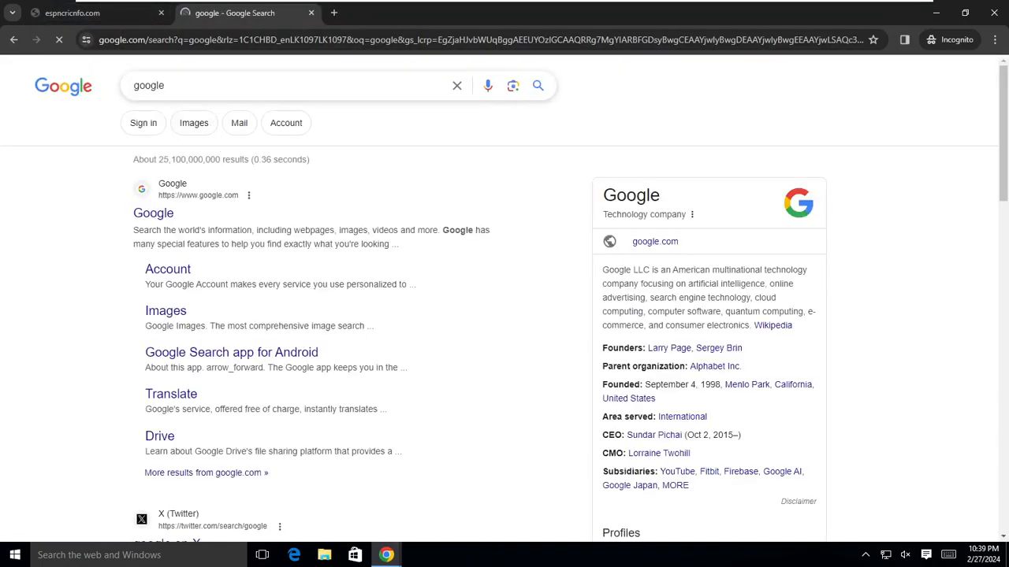
drag(182, 86, 109, 87)
text(espncricnfo)
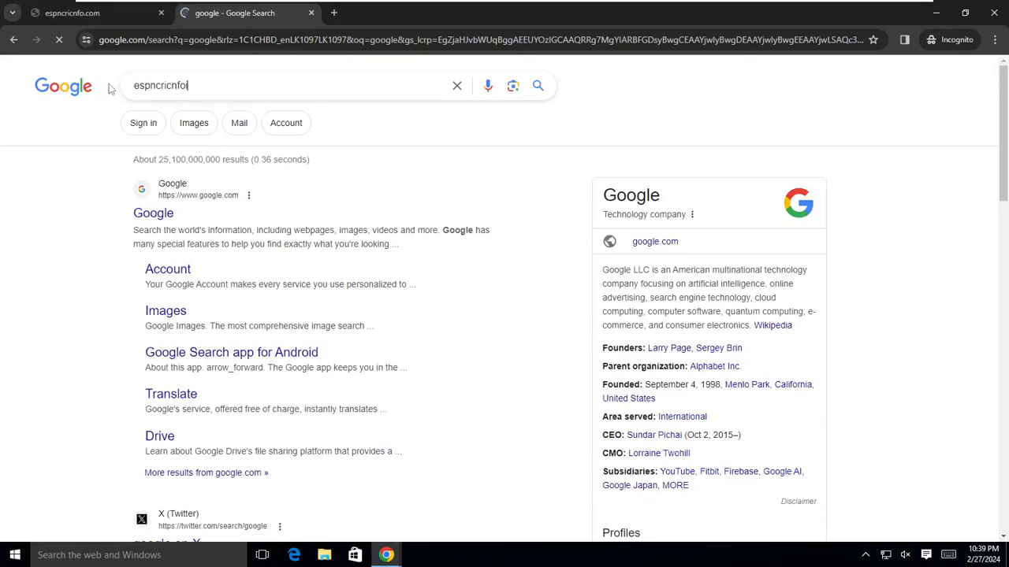
key(BackSpace)
key(BackSpace)
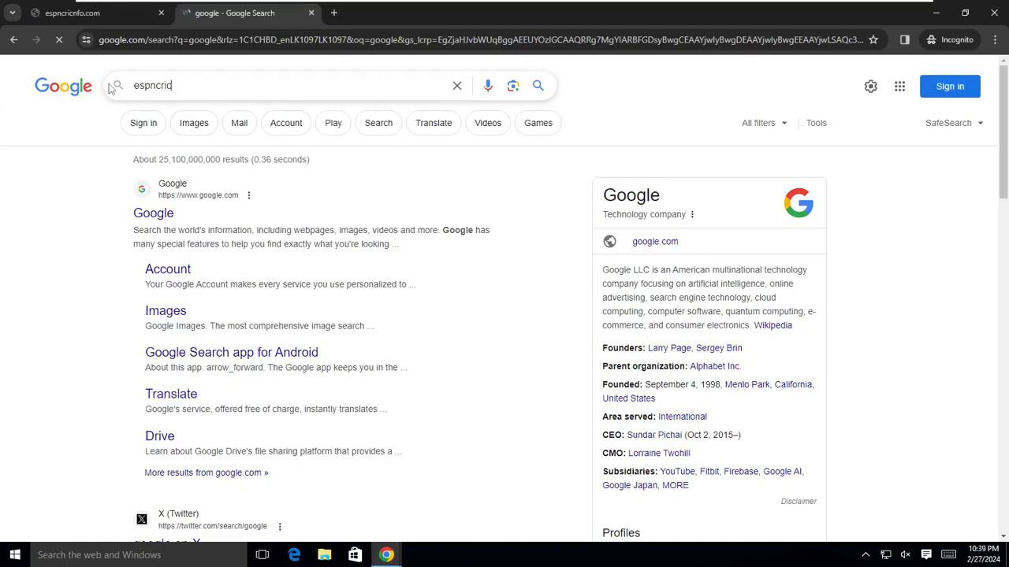
text(fo)
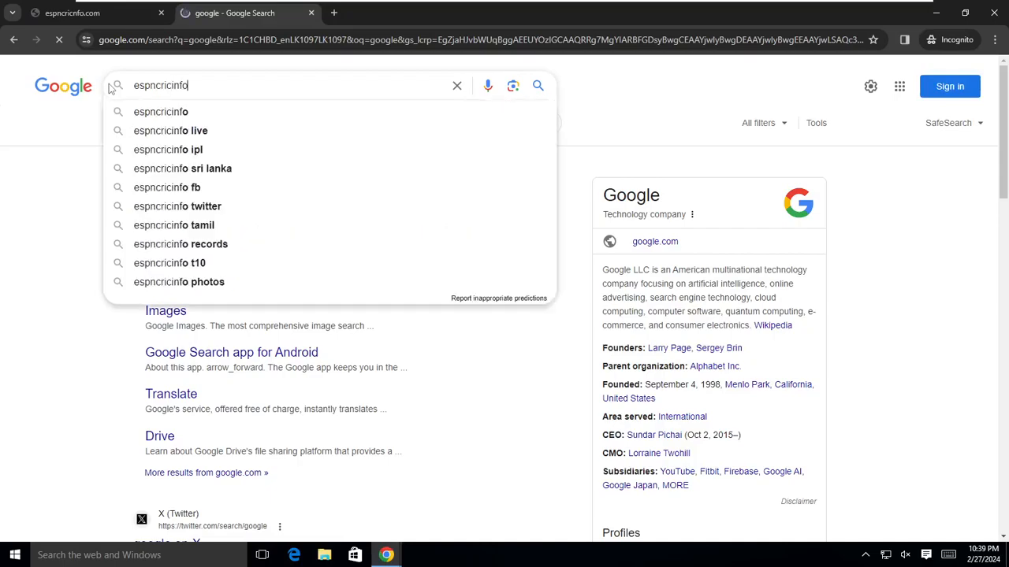
key(Return)
right_click(287, 213)
click(315, 225)
click(409, 14)
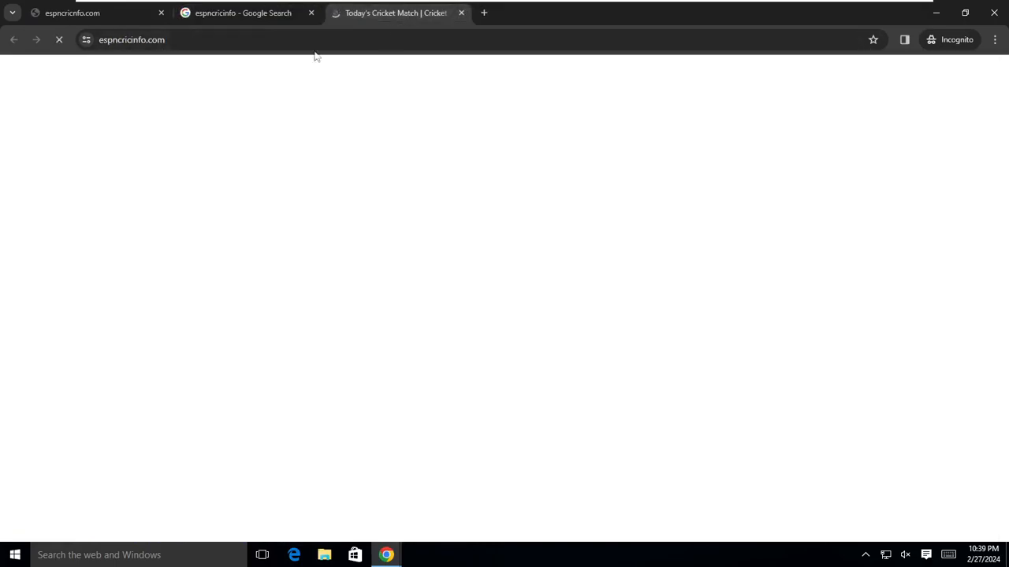
Try loading skysports.com in another private tab, then return to the espncricinfo.com tab.
click(484, 14)
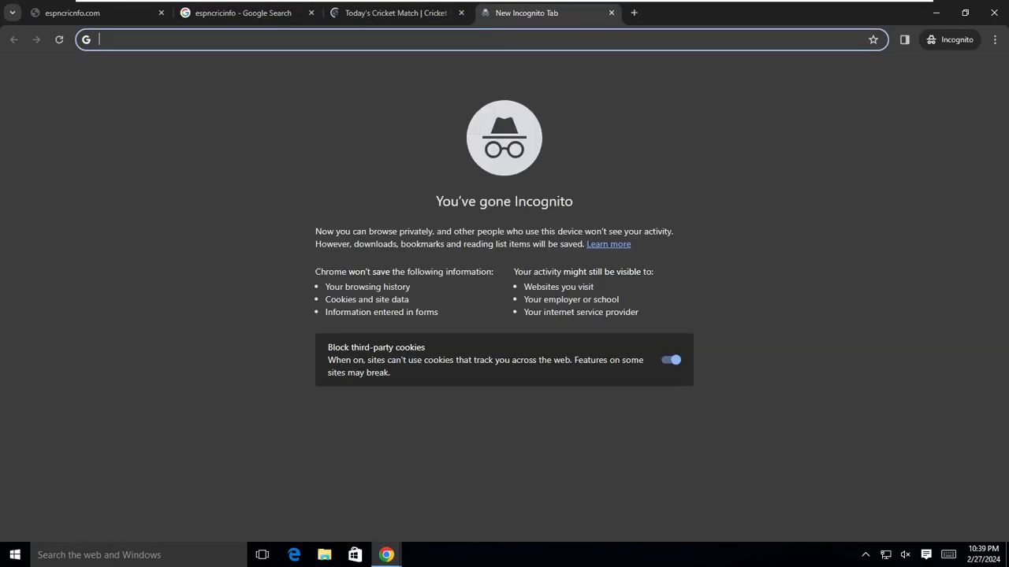
text(skysports.com/)
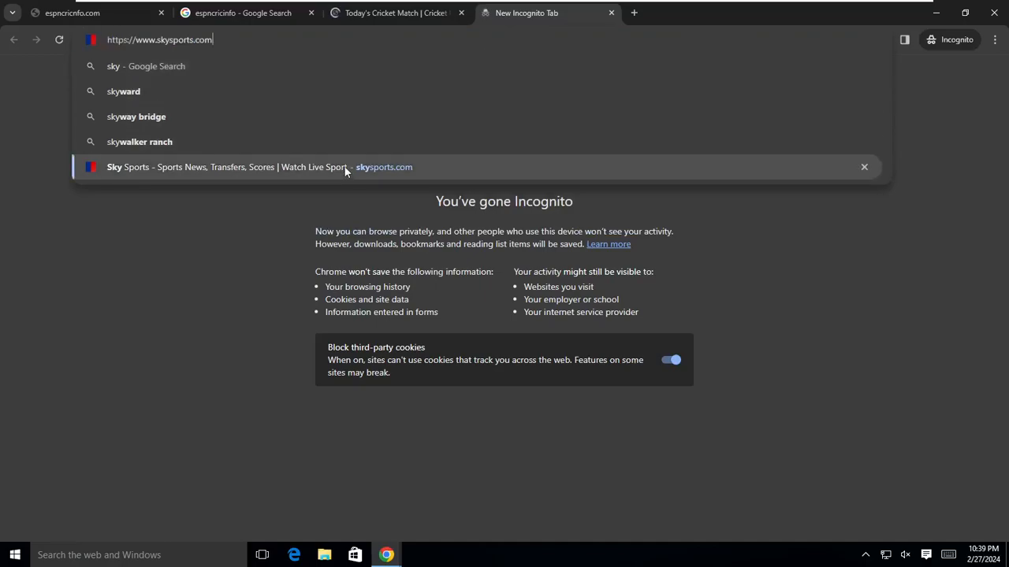
click(344, 165)
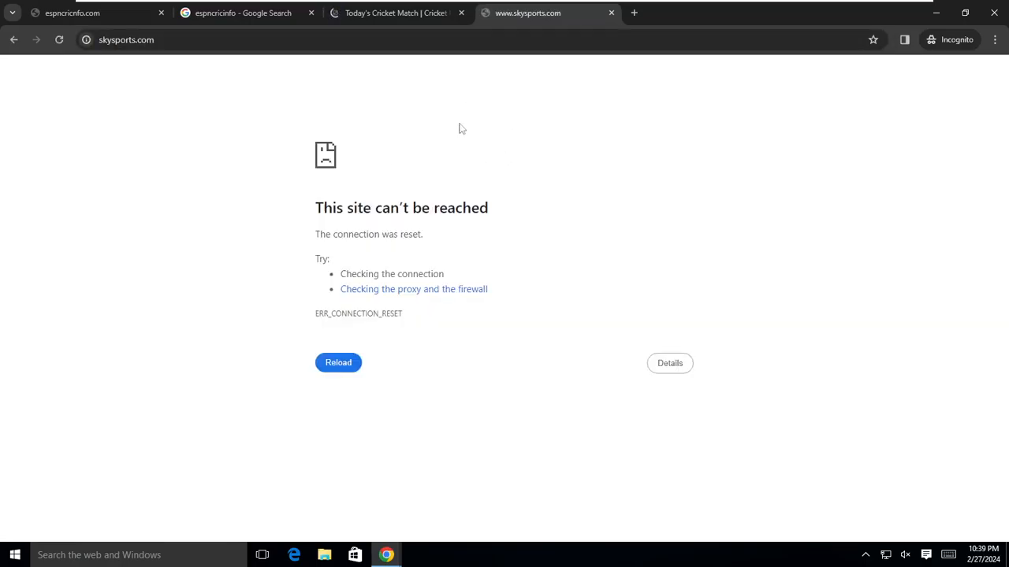
click(385, 16)
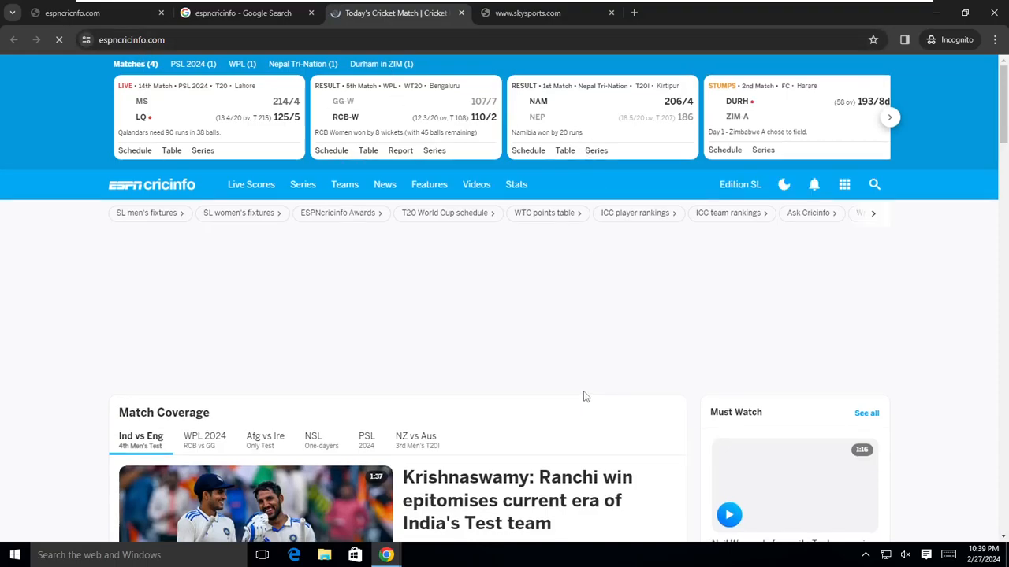
mouse_move(568, 3)
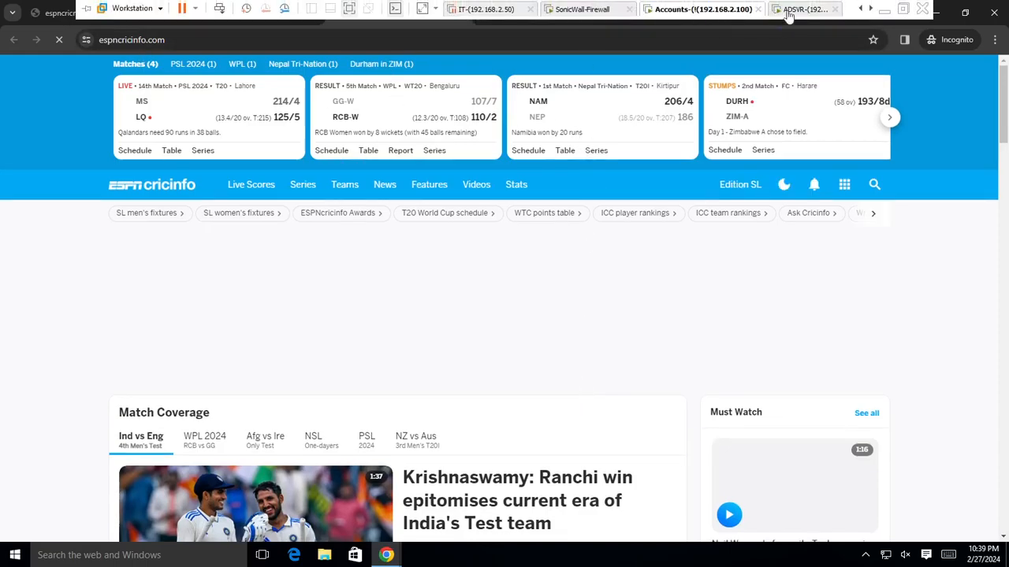
click(788, 11)
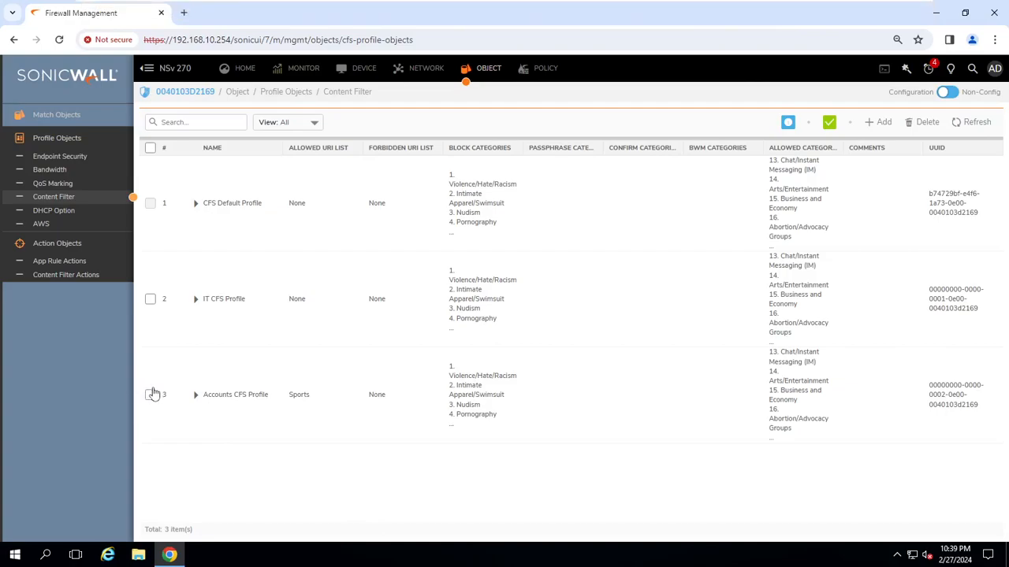
Review Accounts CFS Profile's Settings and Advanced tabs, cancel, then exit the VM's full-screen view.
click(972, 396)
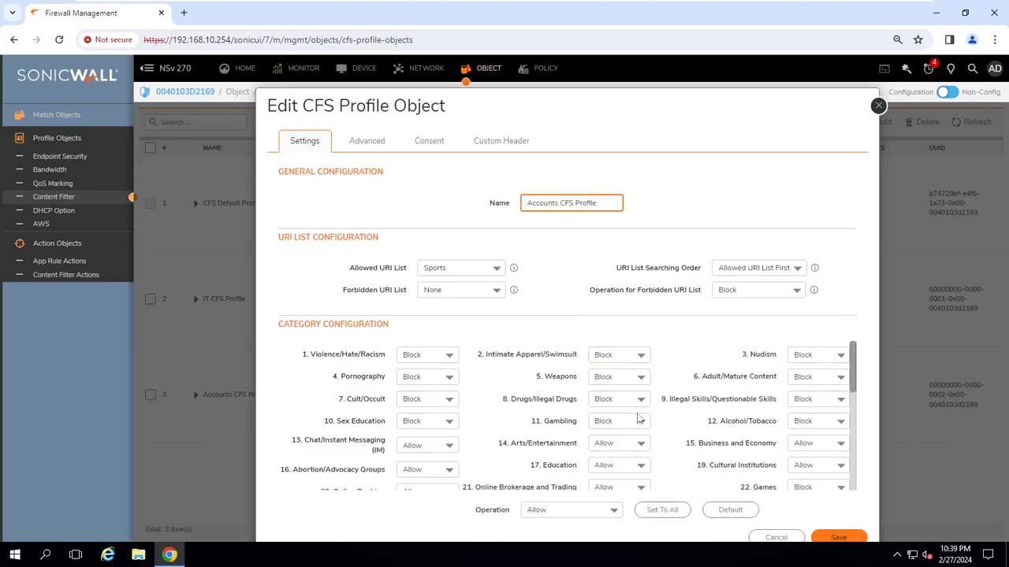
scroll(682, 412, down, 1)
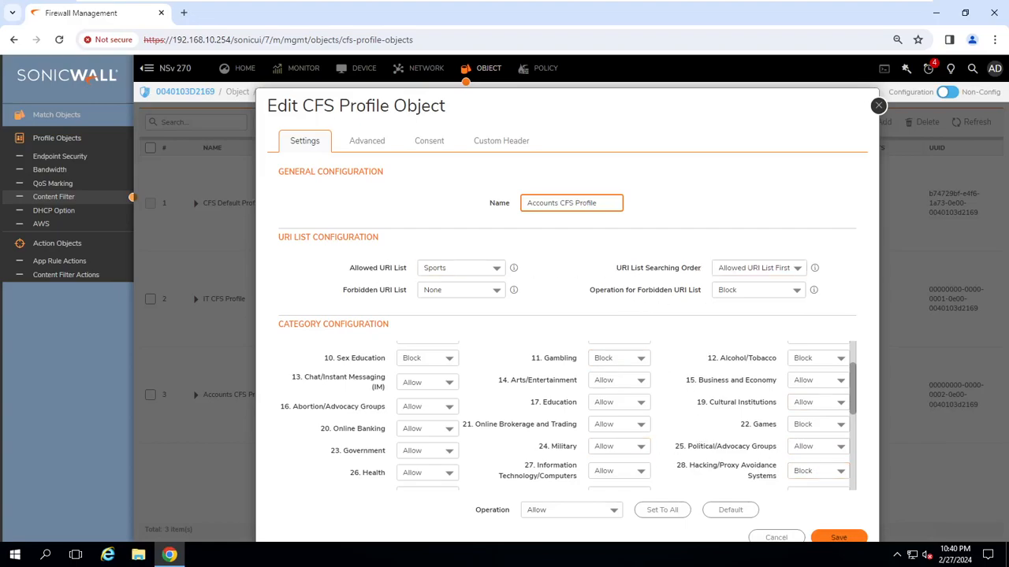
click(377, 144)
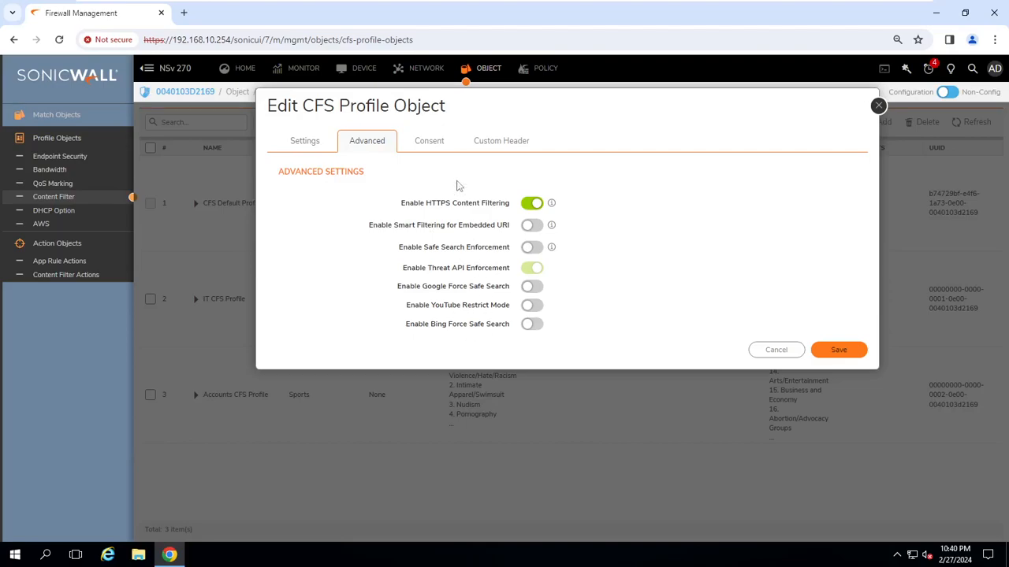
click(321, 142)
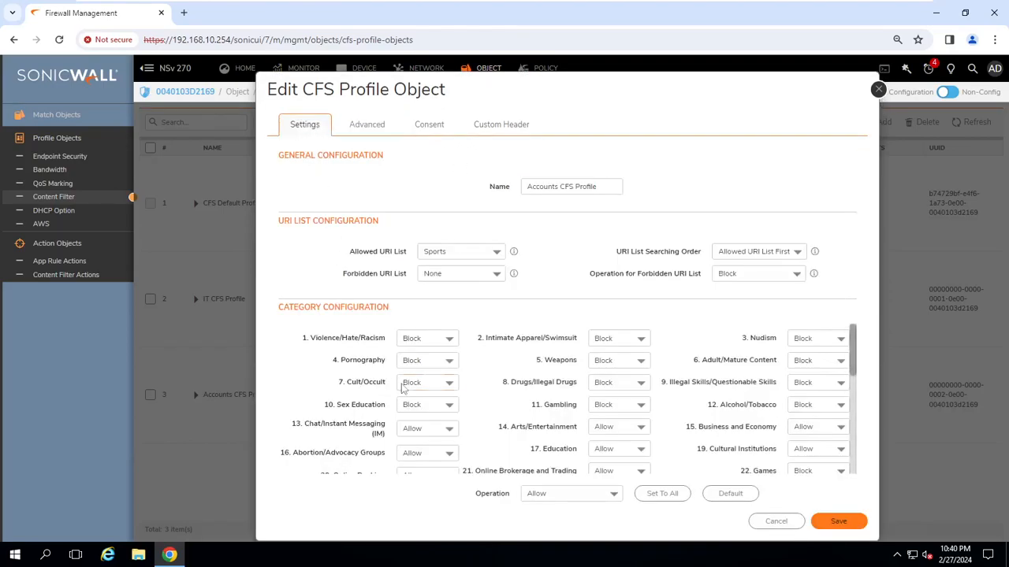
click(776, 523)
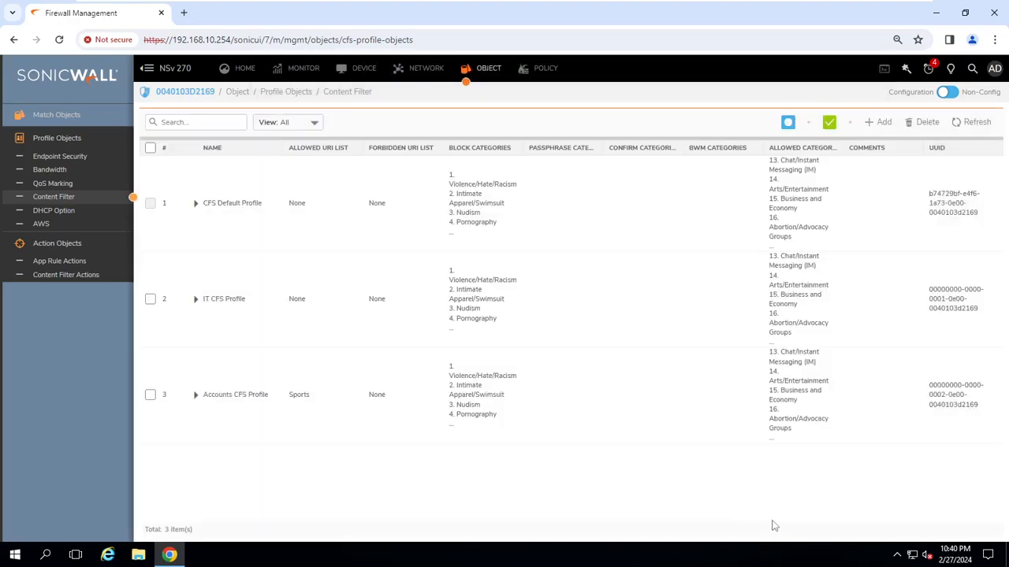
click(344, 14)
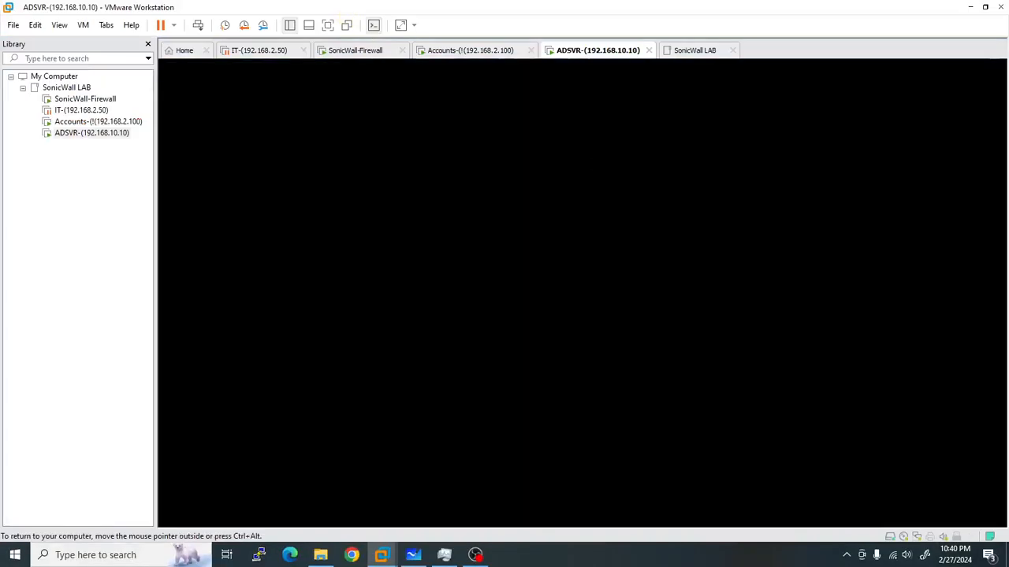
click(847, 555)
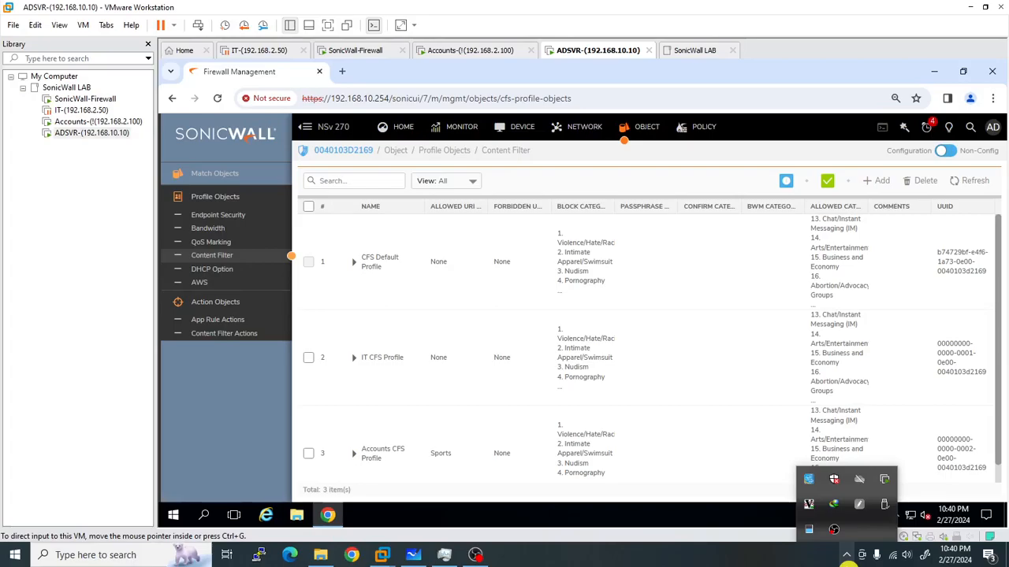